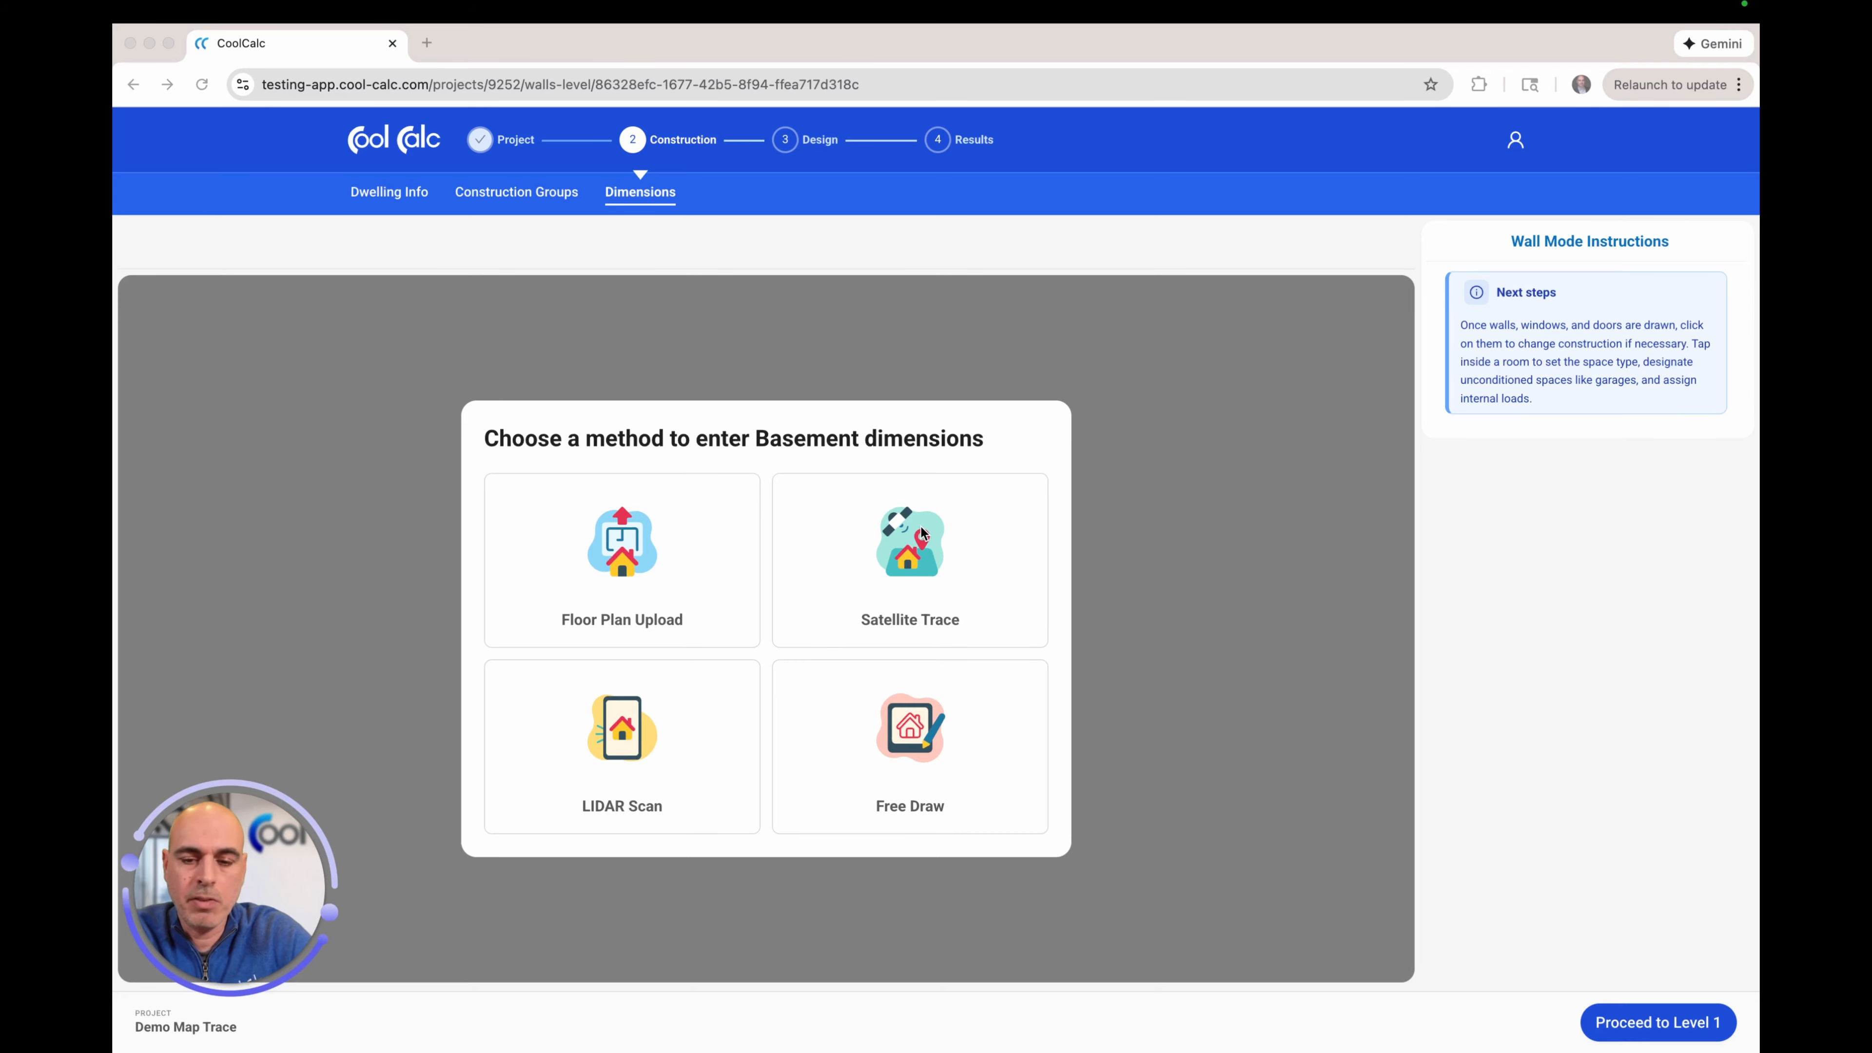
# - Choose Satellite Trace for the basement dimensions, align the house squarely on the map, and use a snapshot of it as the tracing image
pyautogui.click(923, 558)
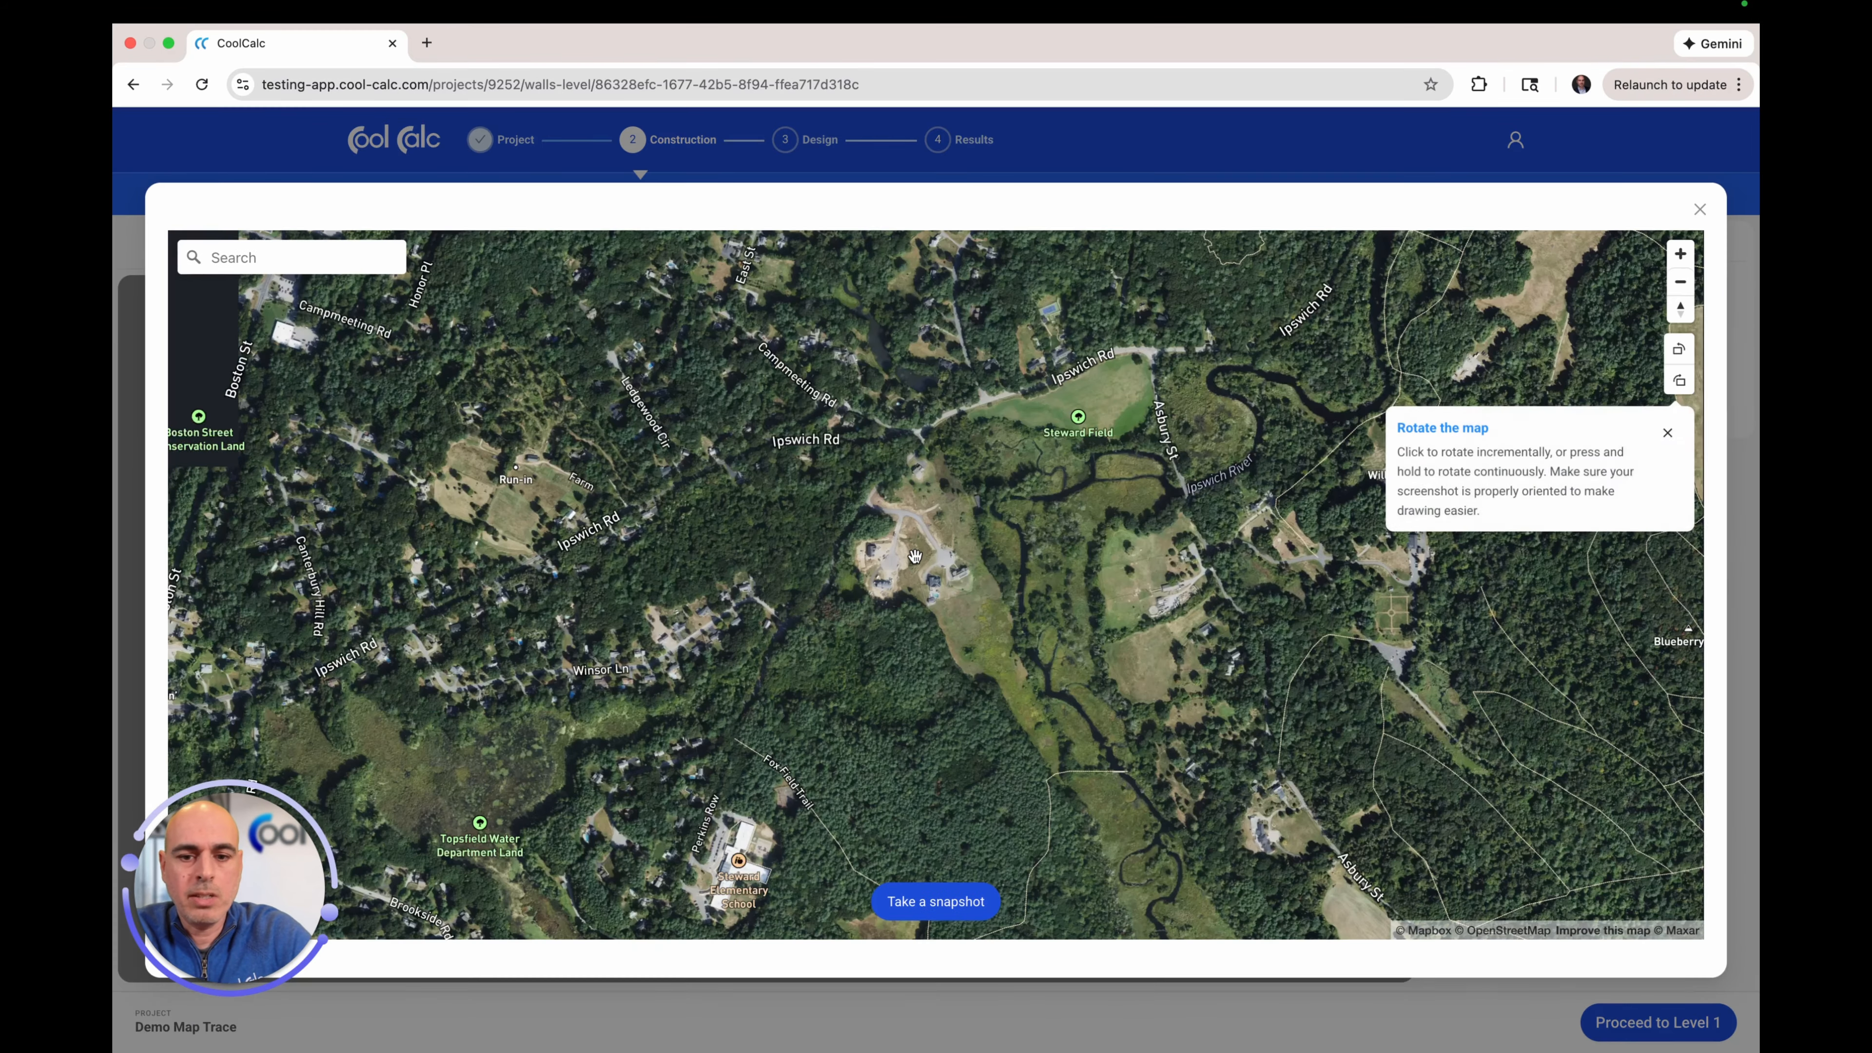
pyautogui.click(1681, 254)
pyautogui.click(1682, 255)
pyautogui.click(1681, 254)
pyautogui.click(1681, 254)
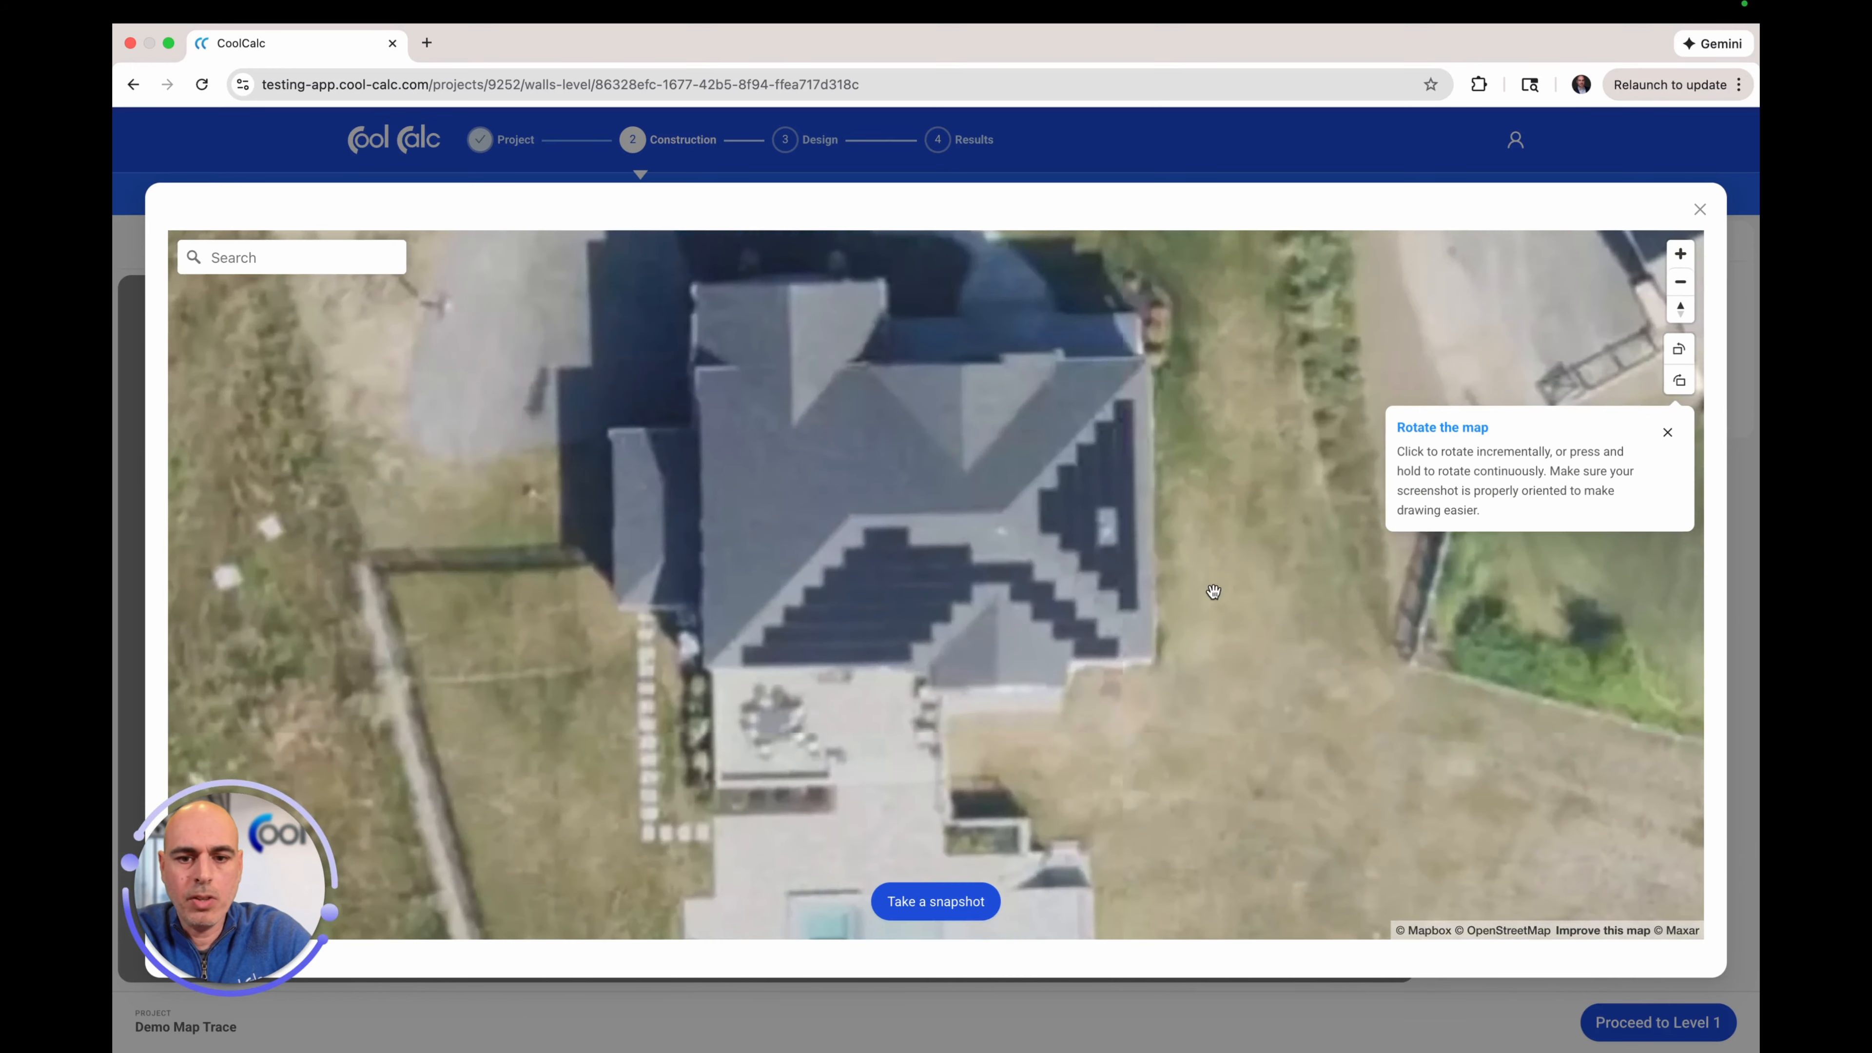
pyautogui.moveTo(1211, 590); pyautogui.dragTo(1206, 693)
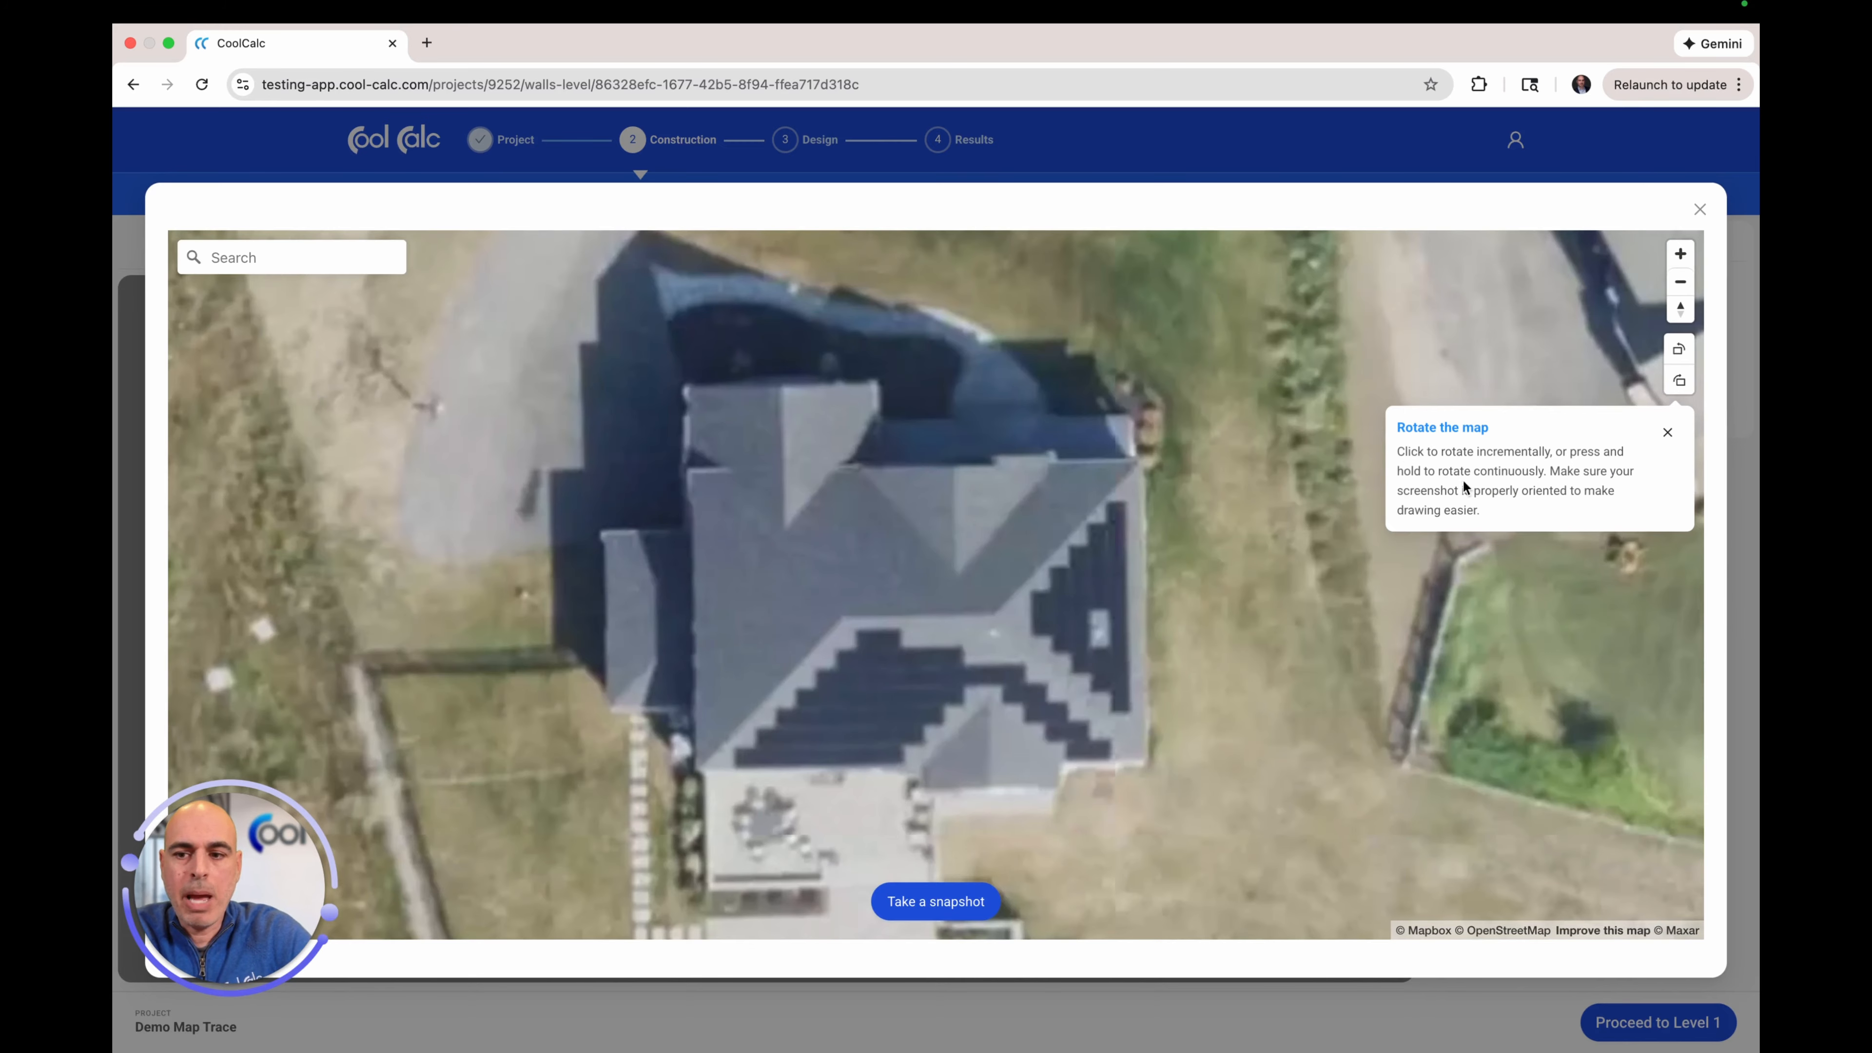
pyautogui.click(1680, 382)
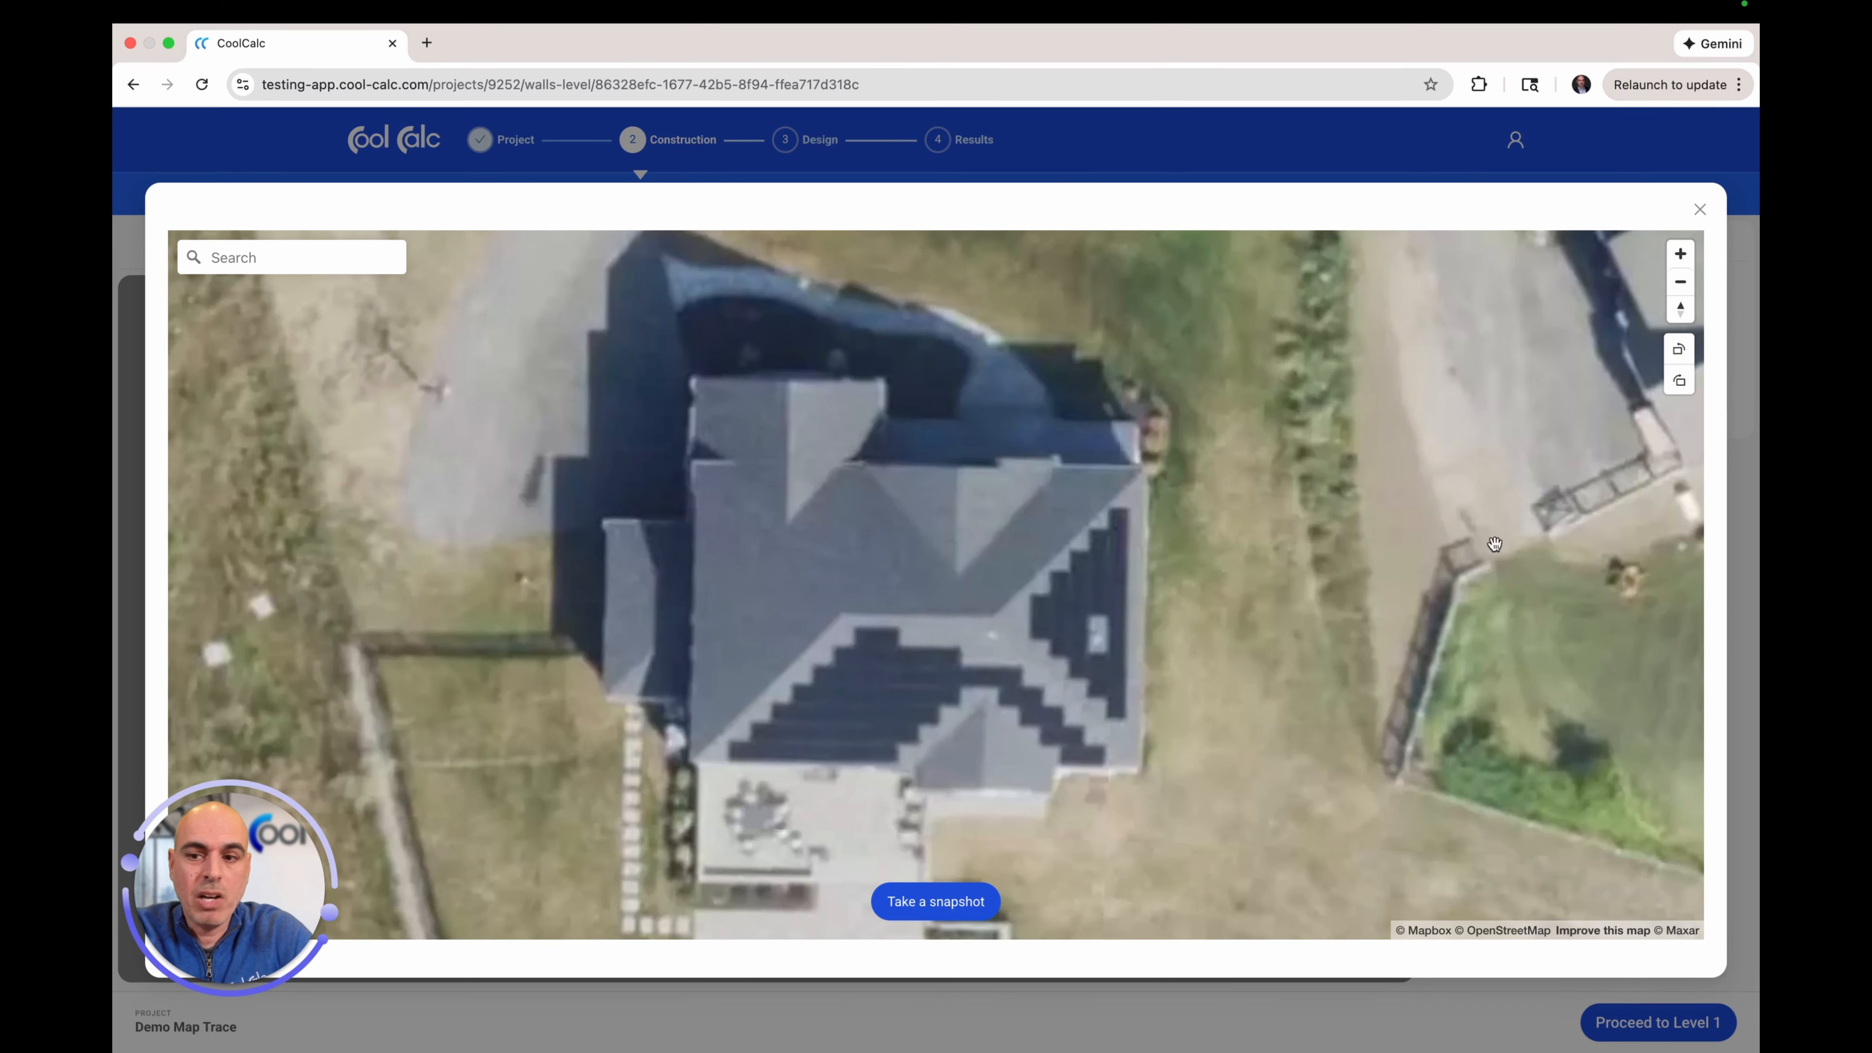
pyautogui.click(936, 902)
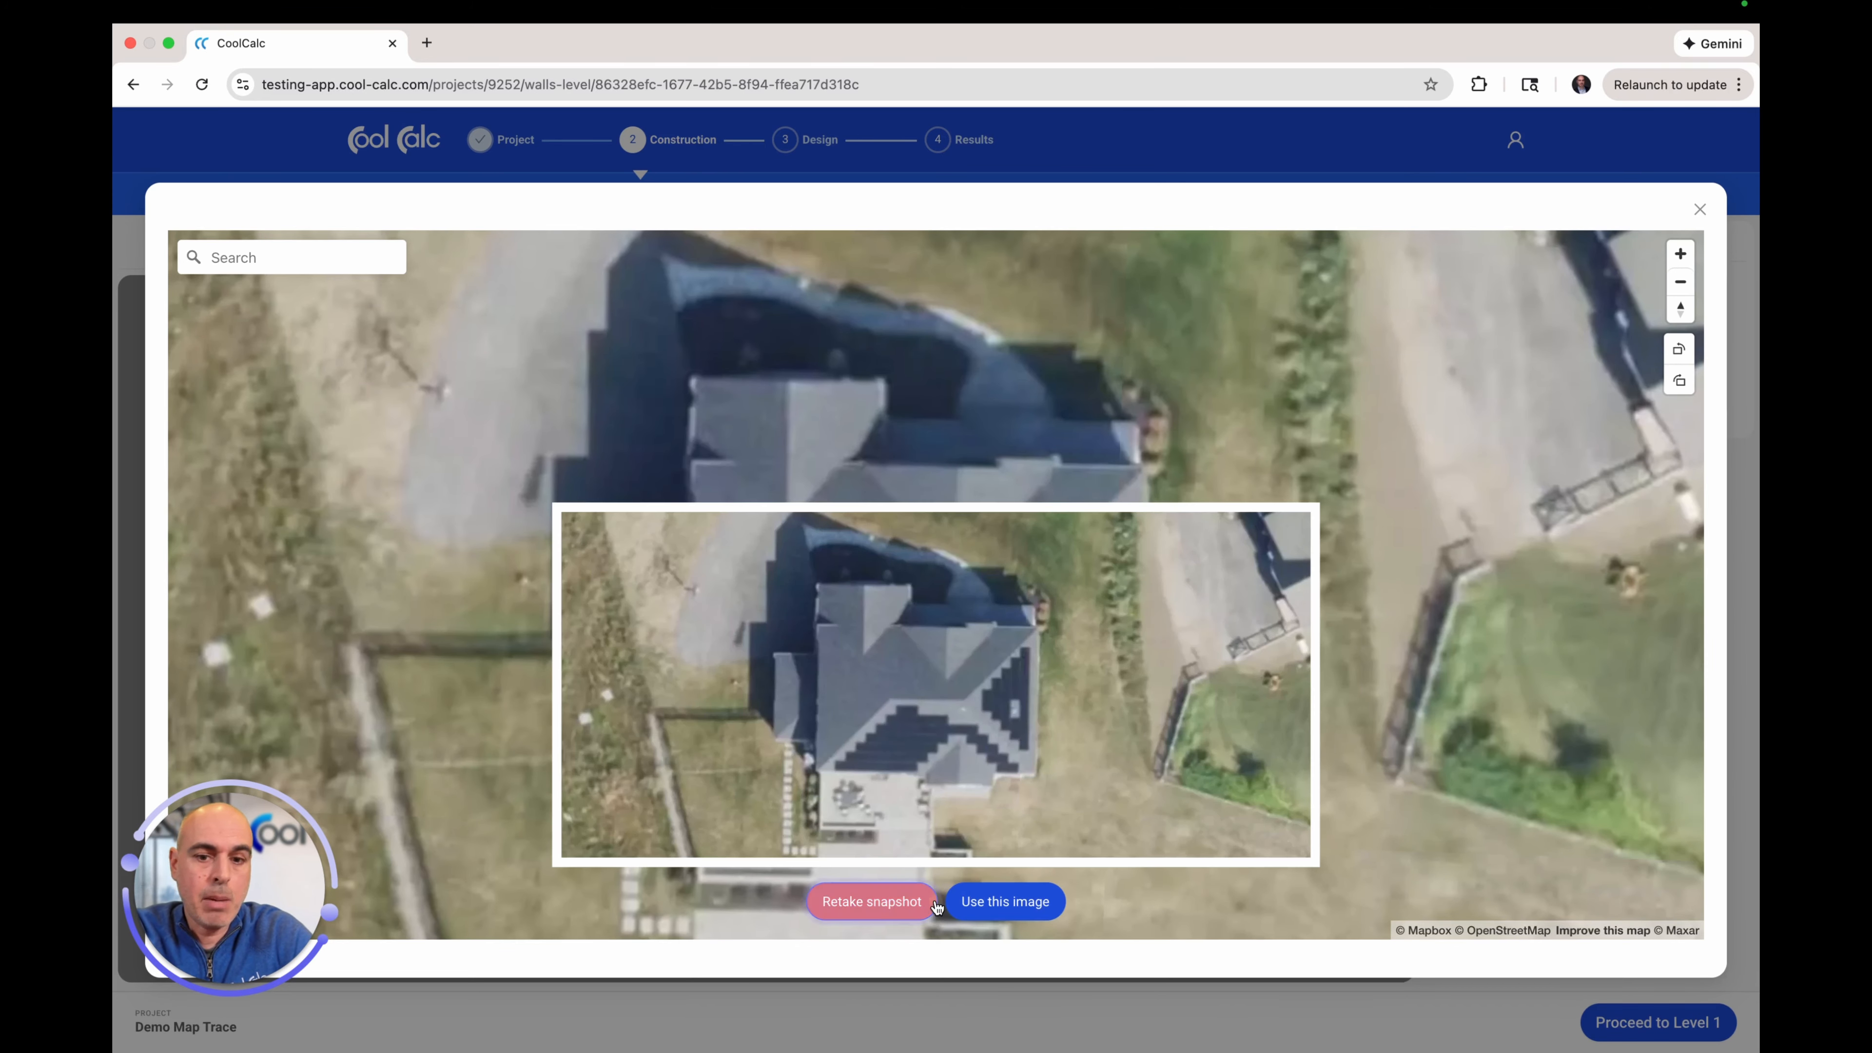
pyautogui.click(1019, 903)
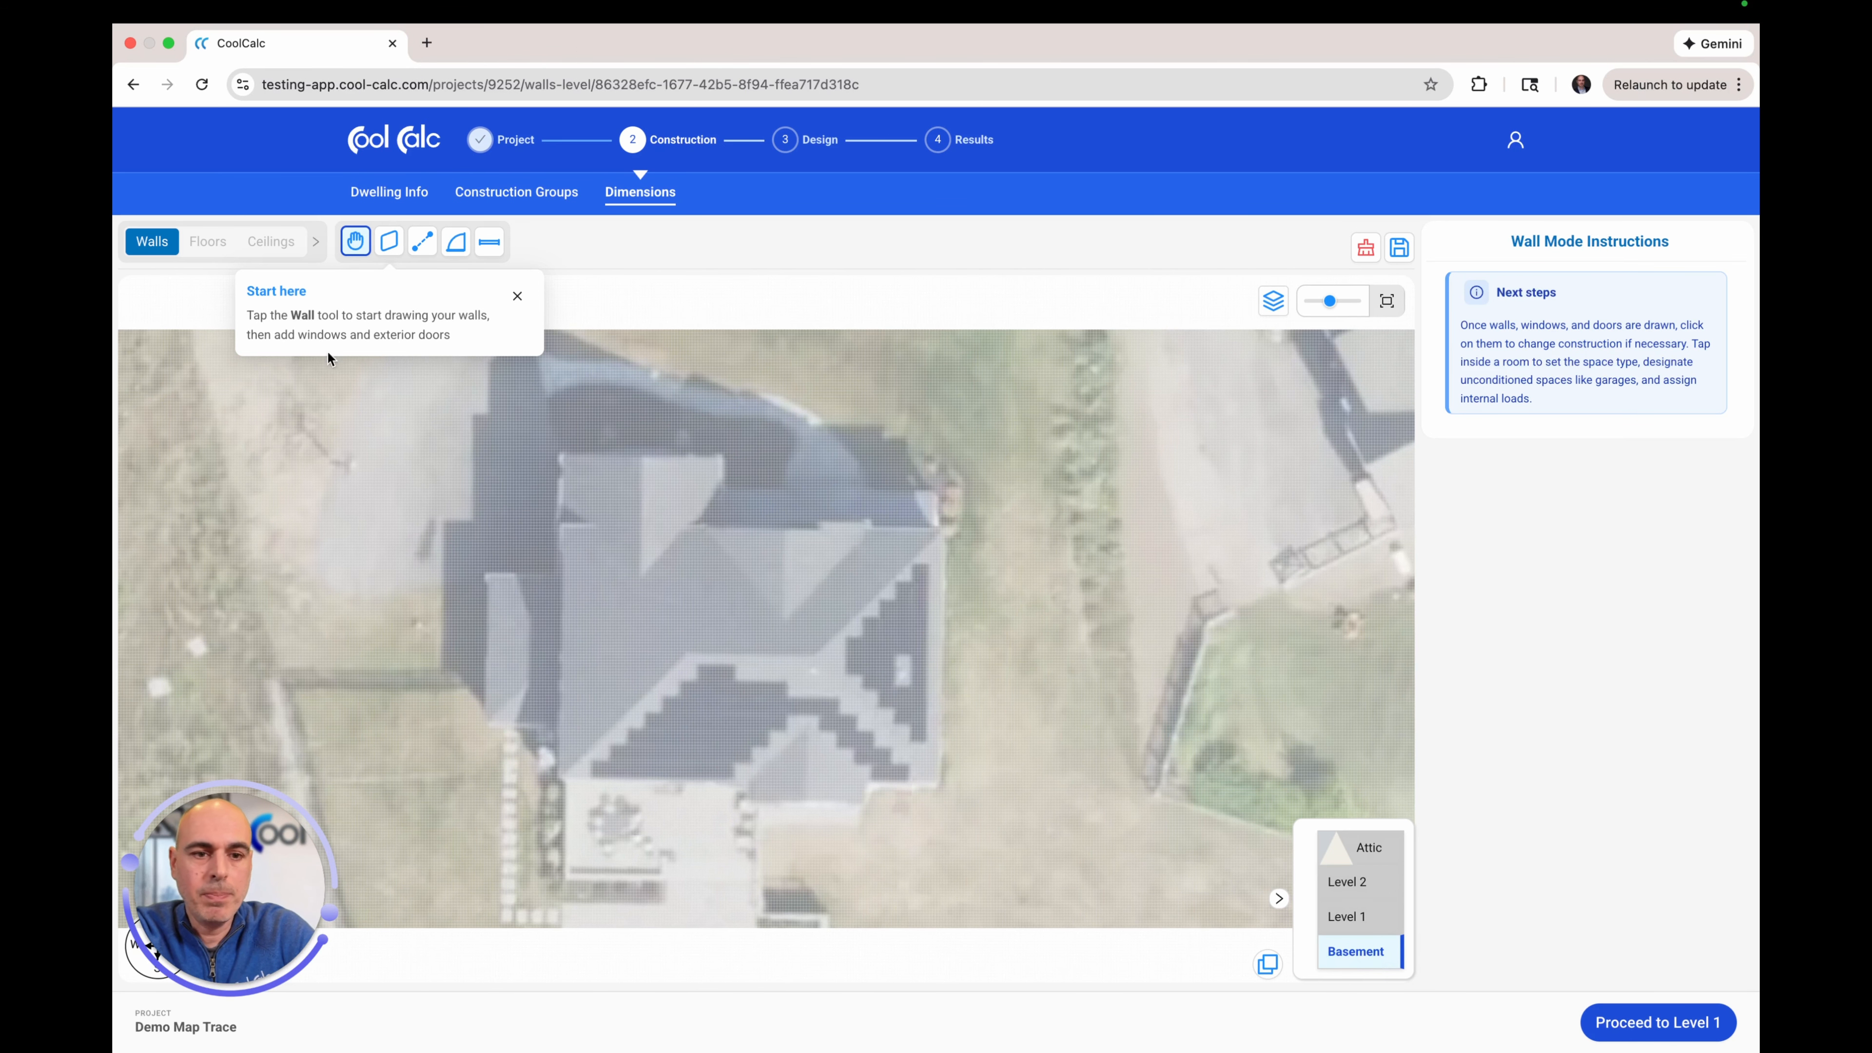
# - Trace a closed basement wall outline over the house, about 67 ft by 44 ft, with a shallow bump-out about 18'7" wide on the south side
pyautogui.click(391, 252)
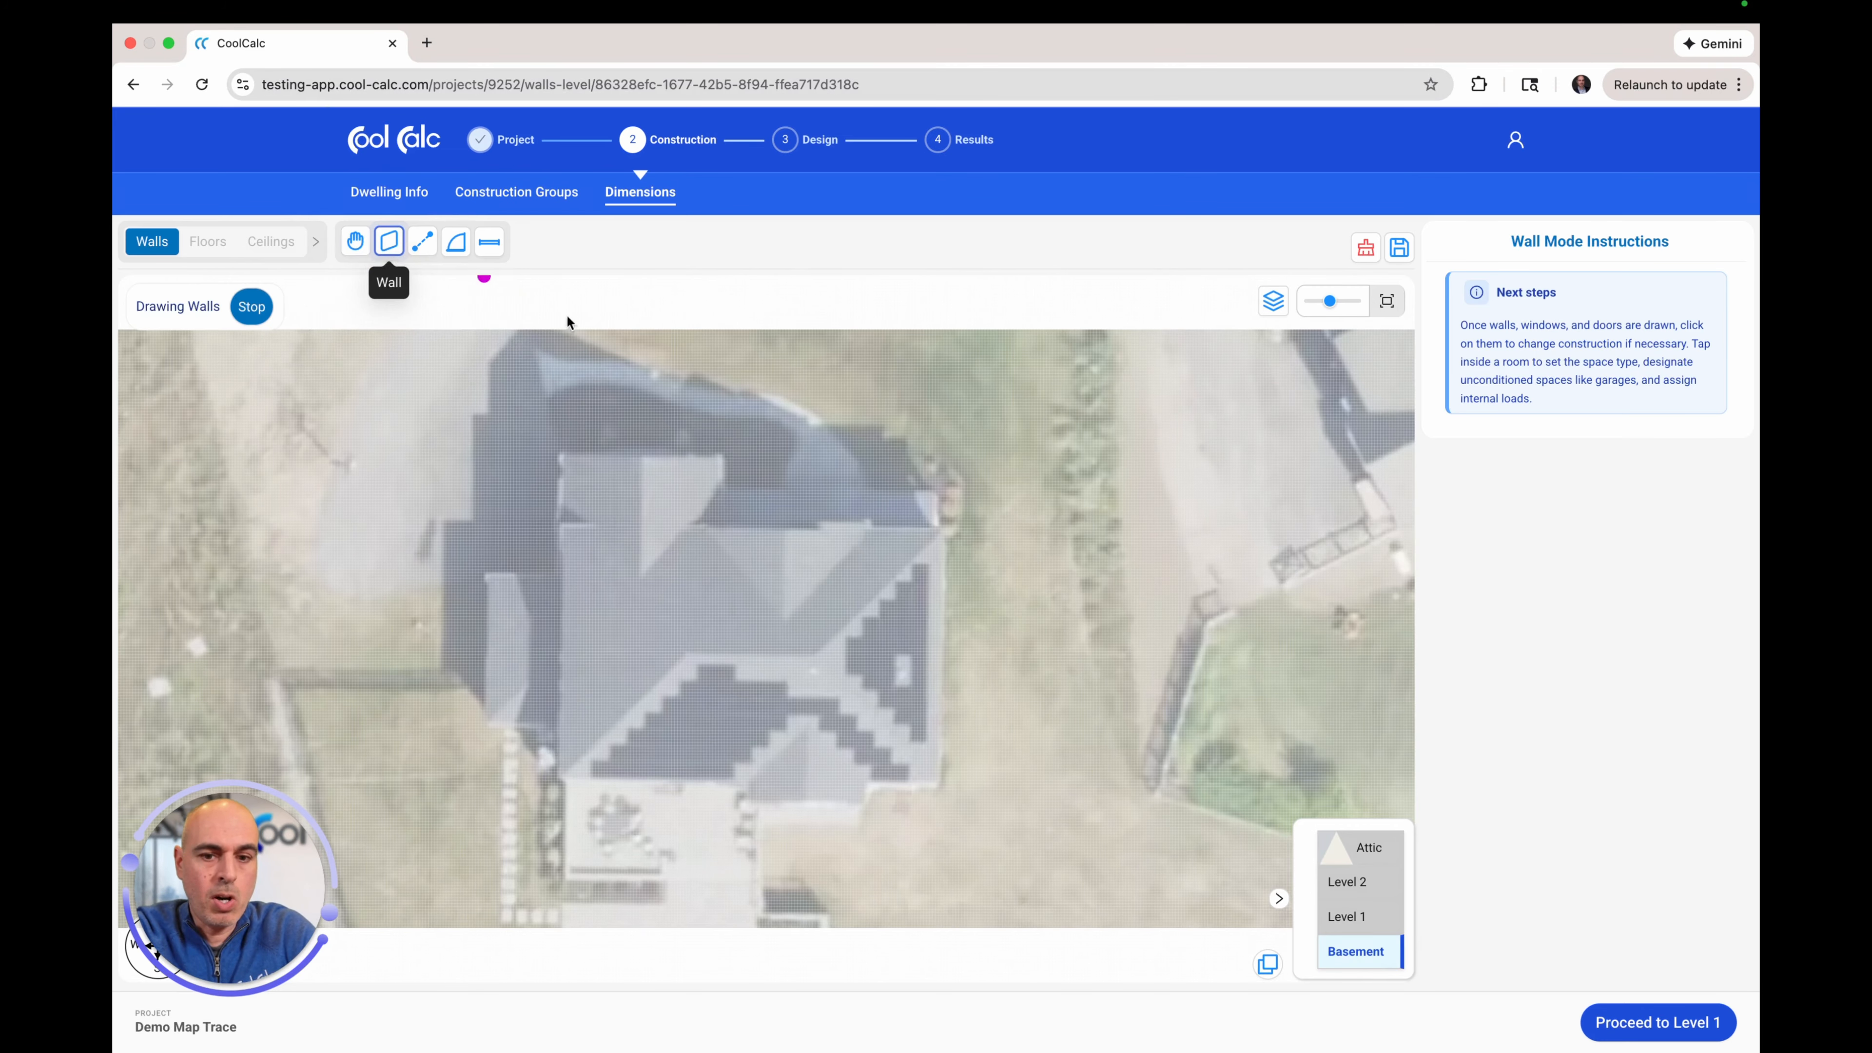
pyautogui.click(936, 541)
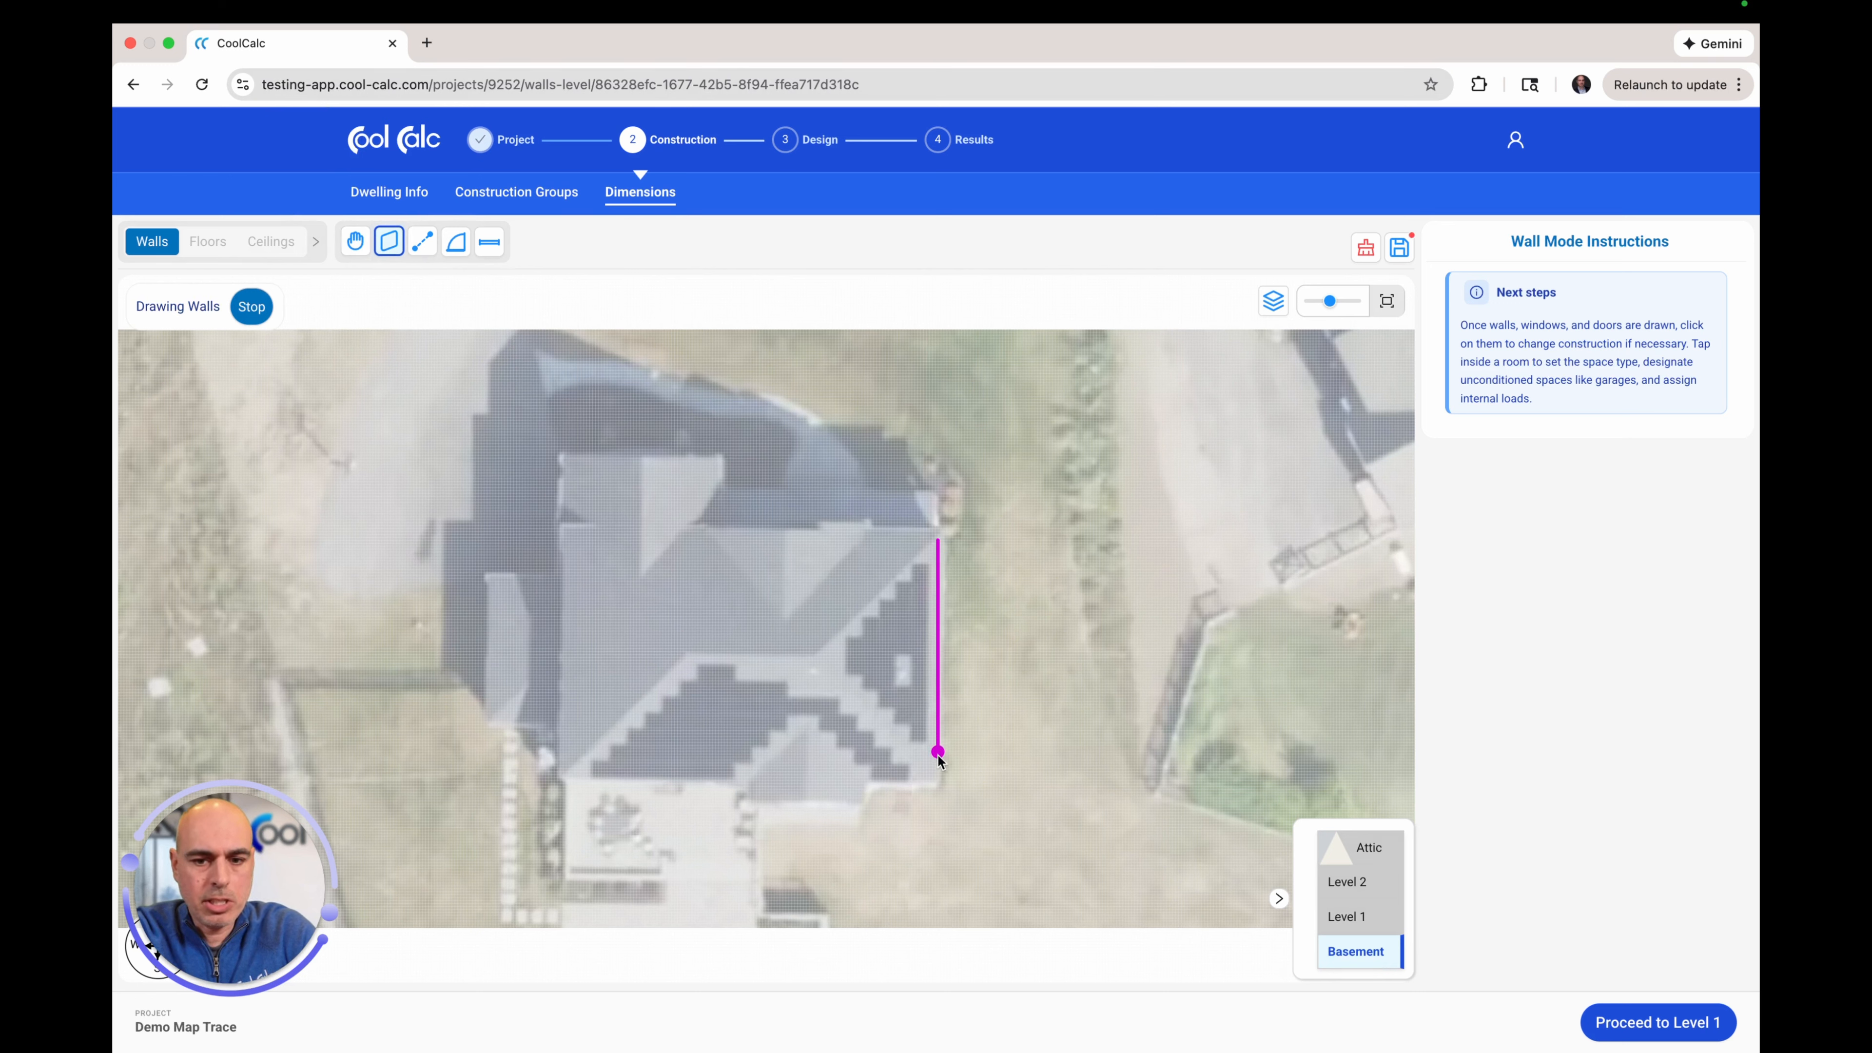
pyautogui.click(936, 782)
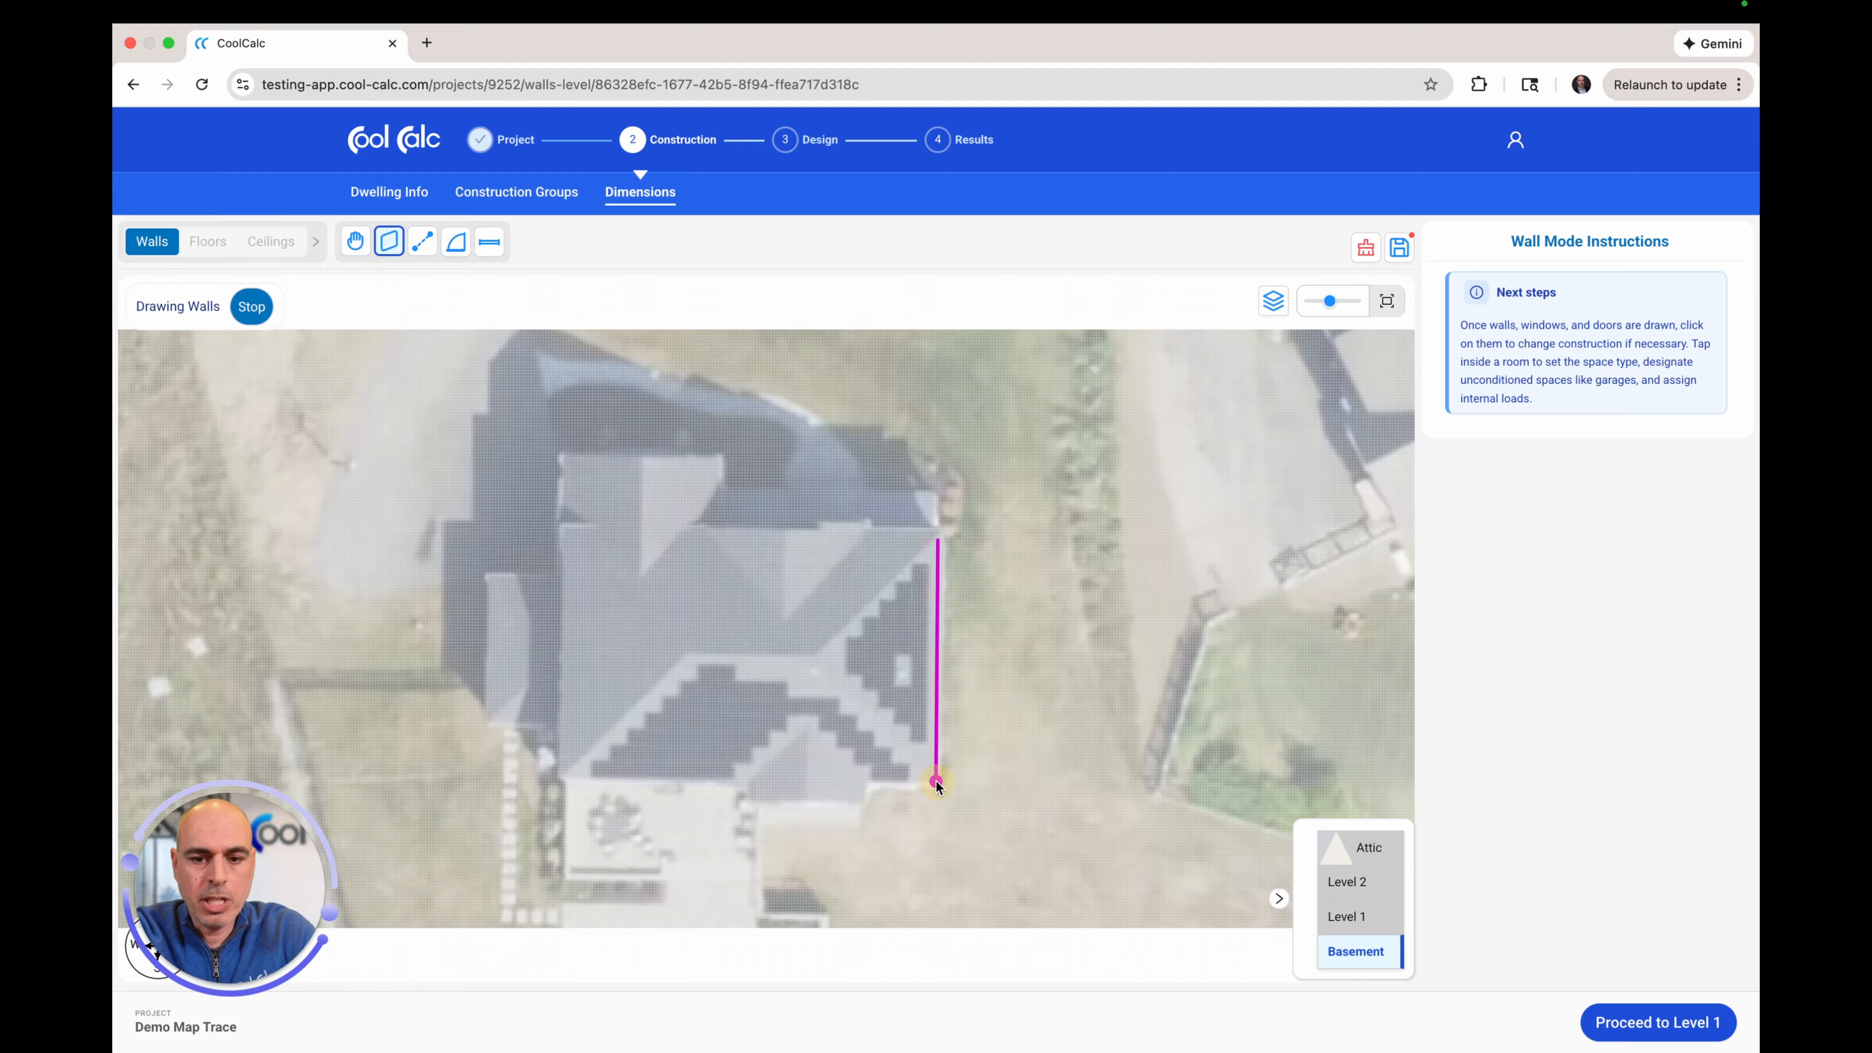
pyautogui.click(859, 781)
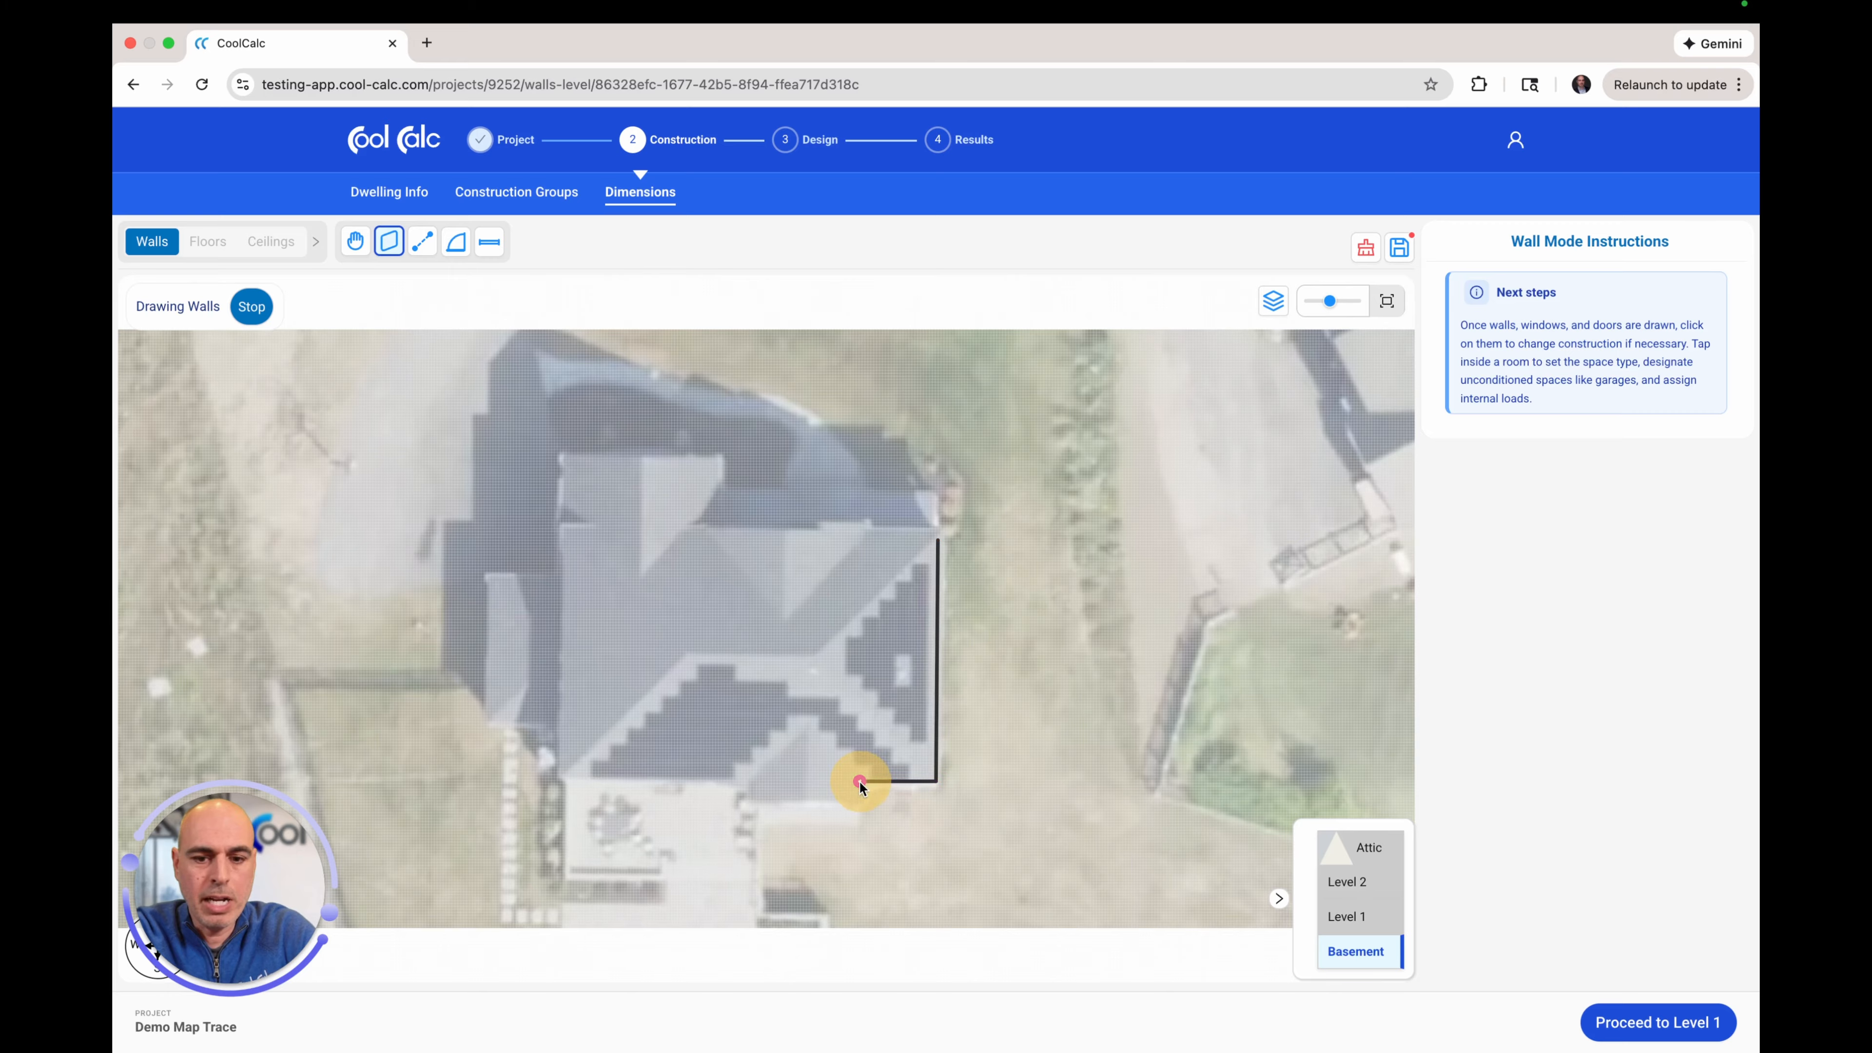
pyautogui.click(755, 797)
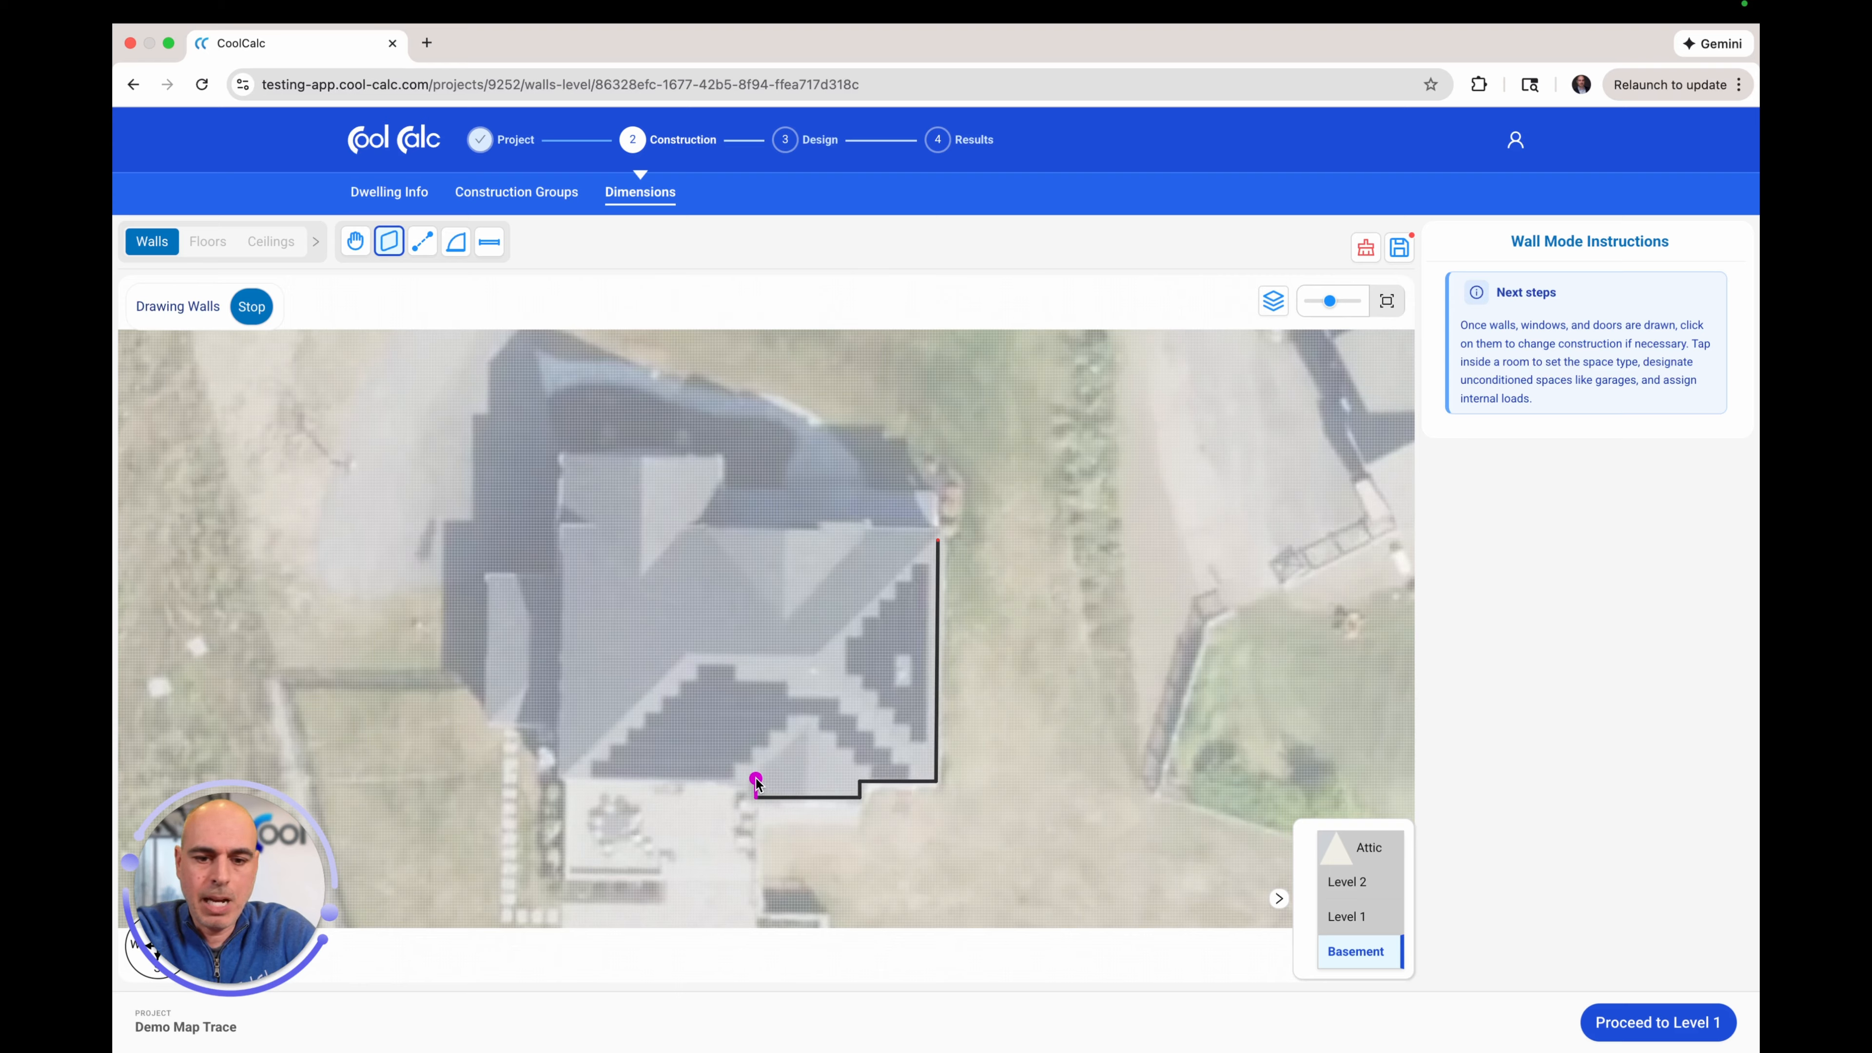
pyautogui.click(756, 780)
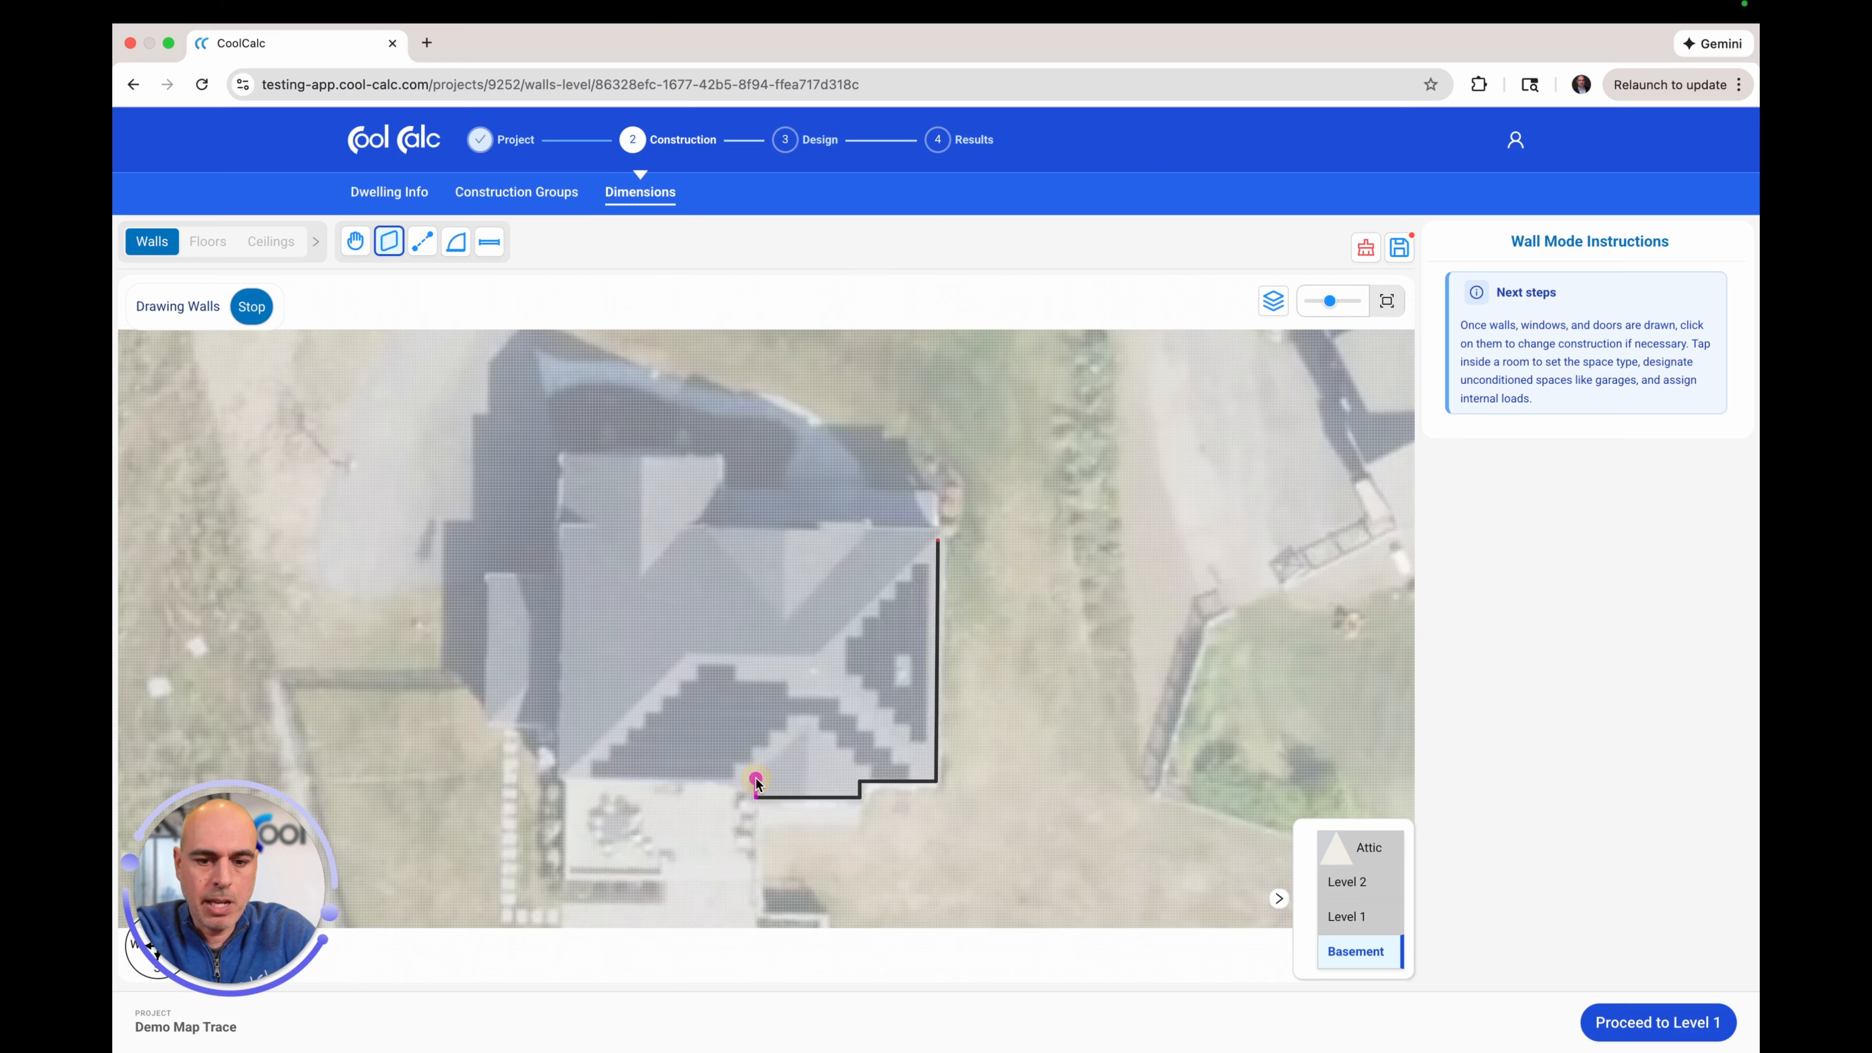
pyautogui.click(566, 777)
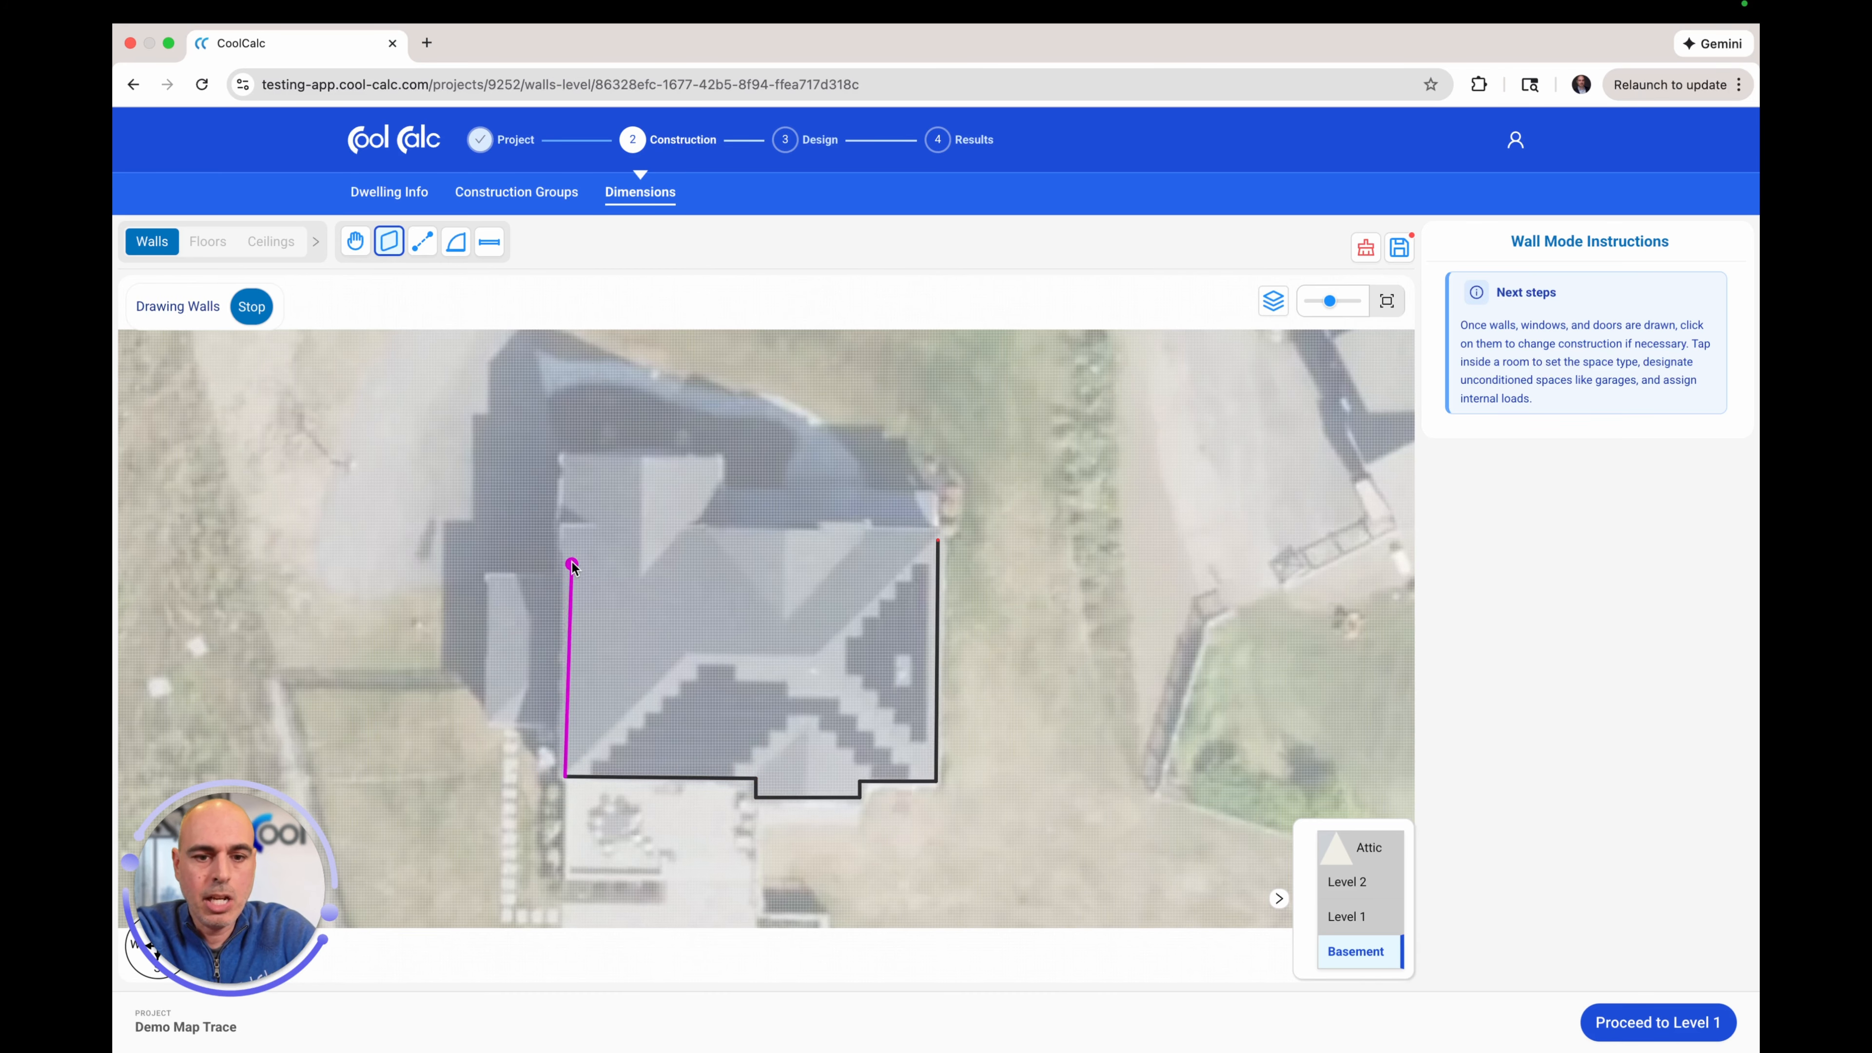
pyautogui.click(566, 531)
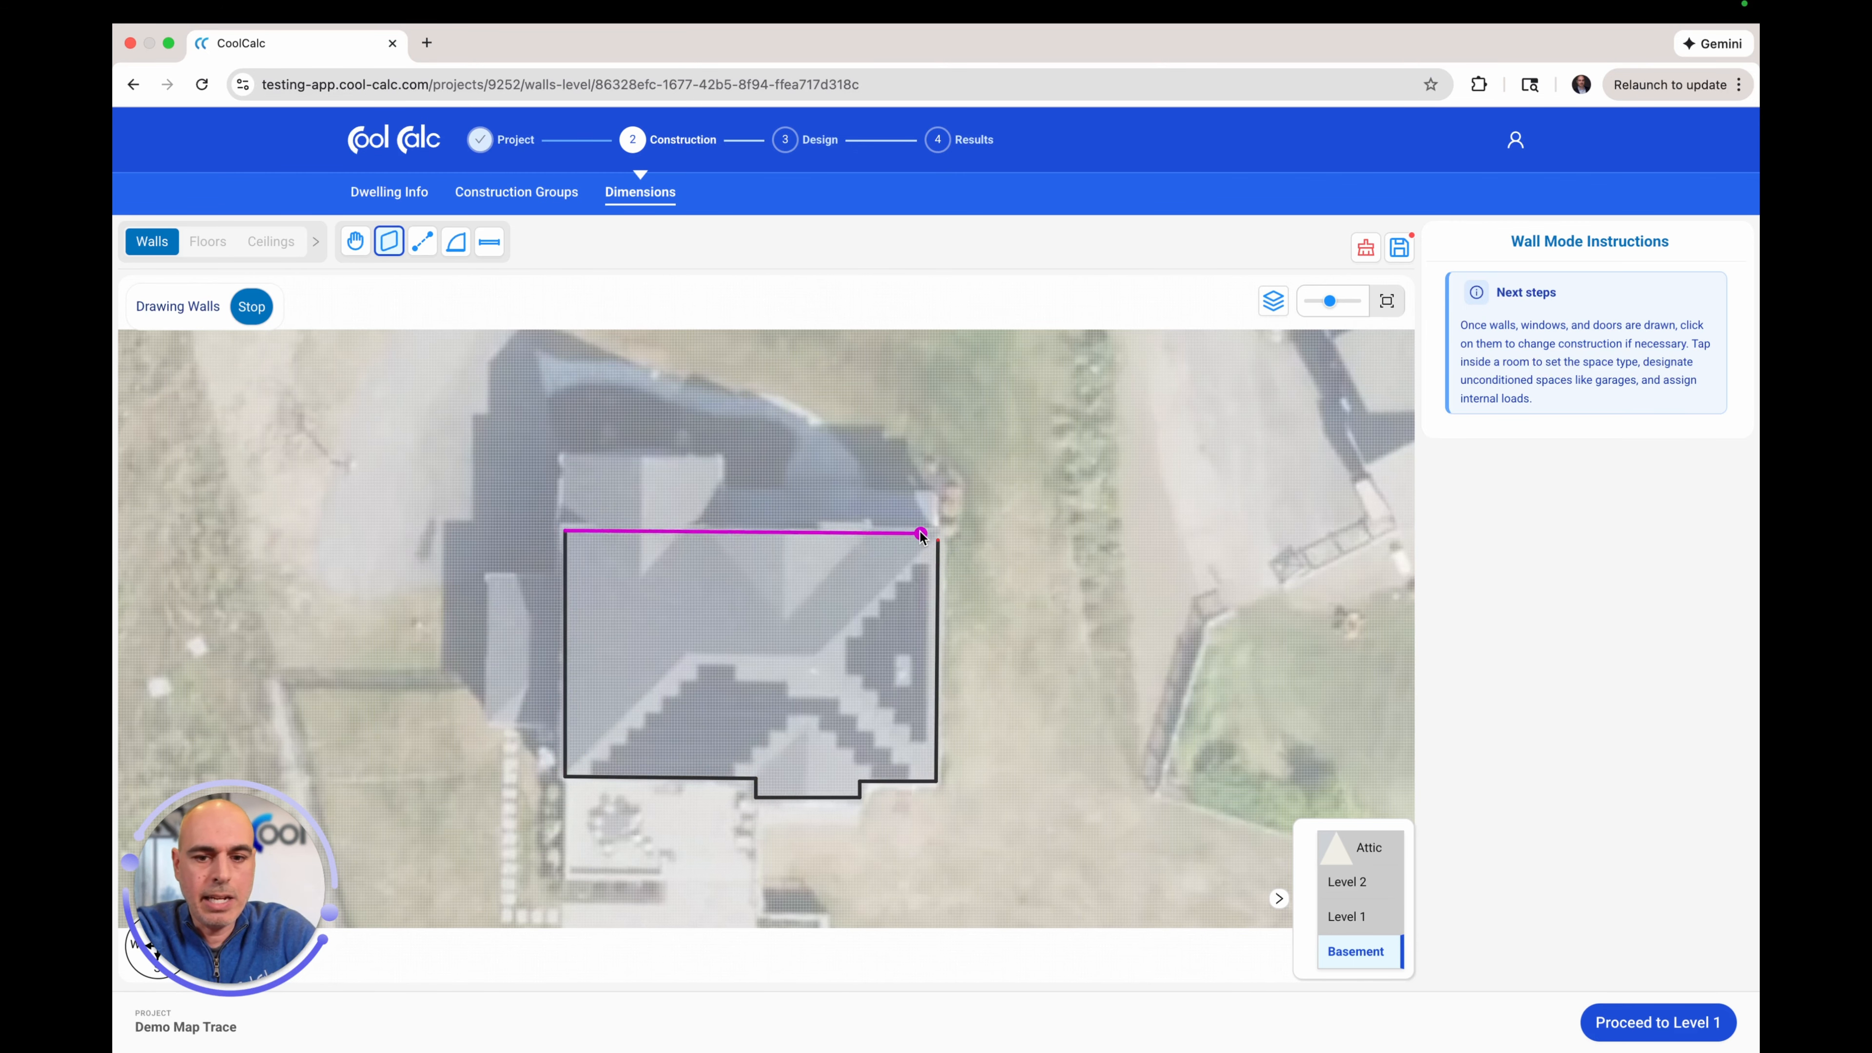
pyautogui.click(937, 540)
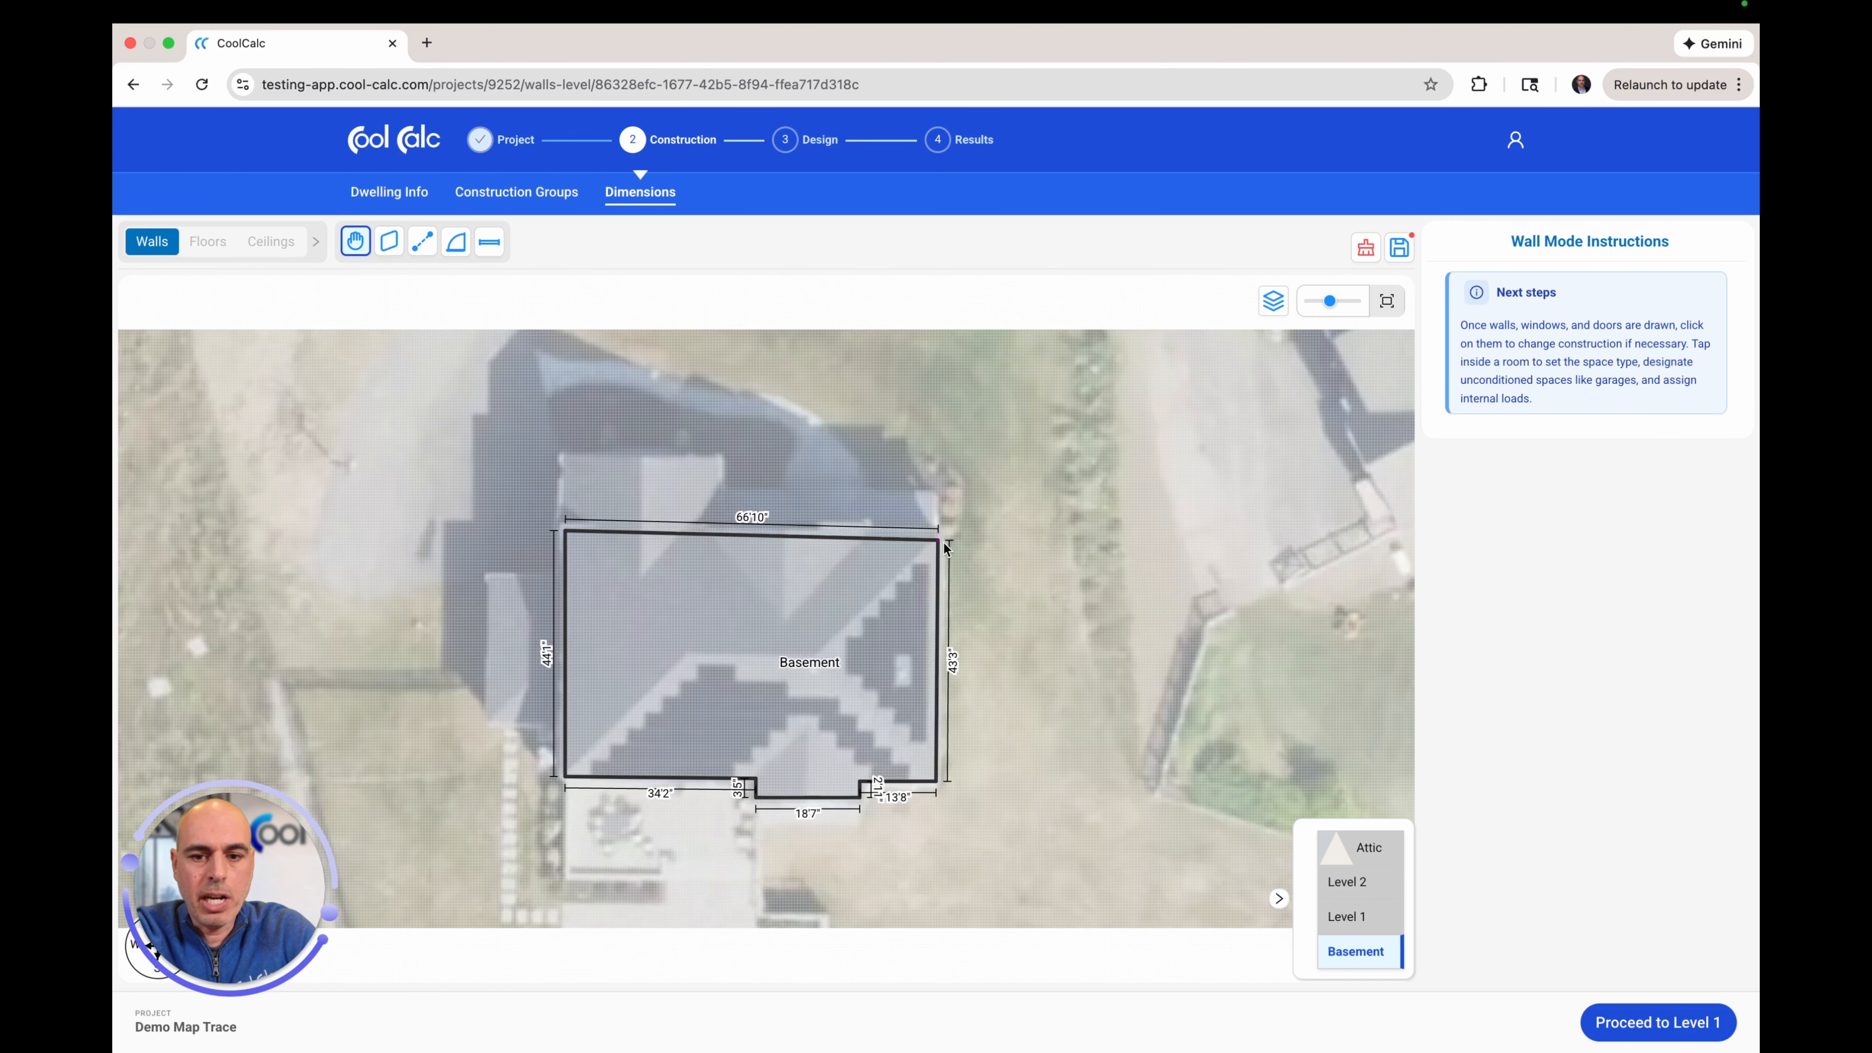
# - Move the outline's northeast corner so the north wall is about 66'6" long, and shift that wall slightly northward
pyautogui.scroll(2, 938, 544)
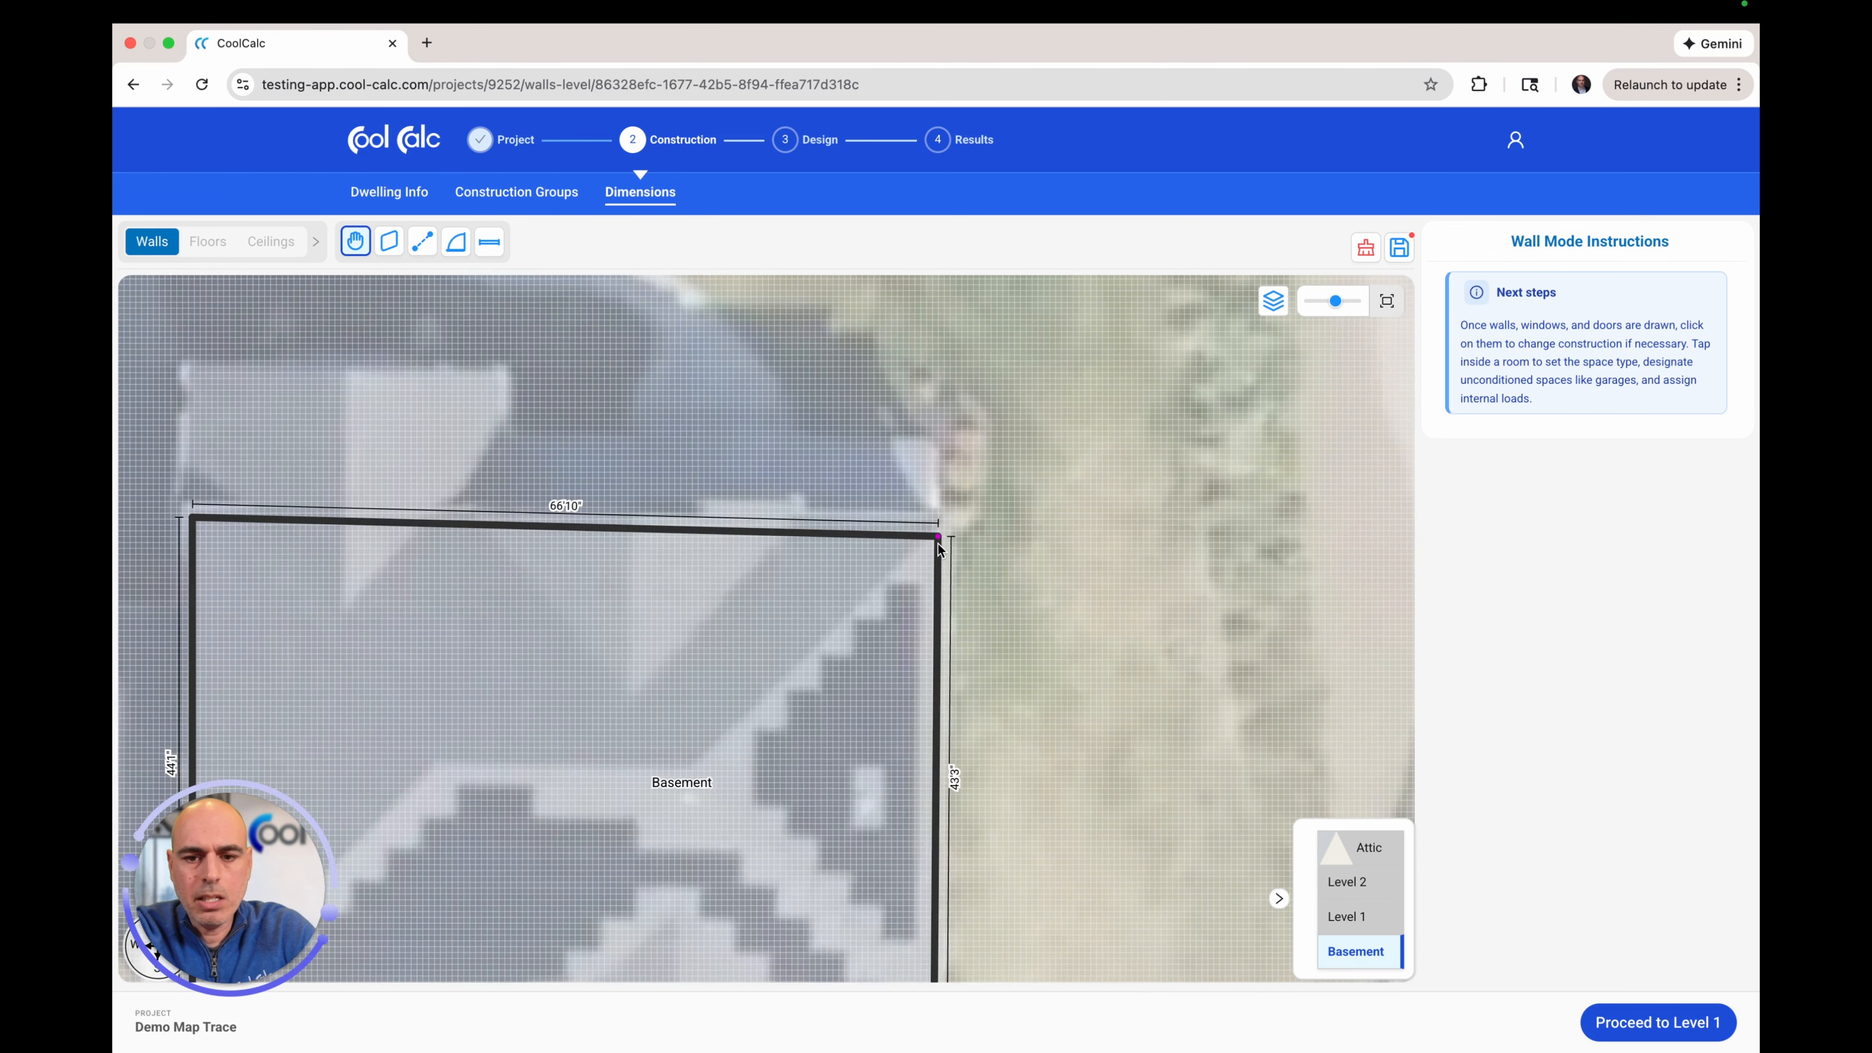
pyautogui.scroll(2, 937, 544)
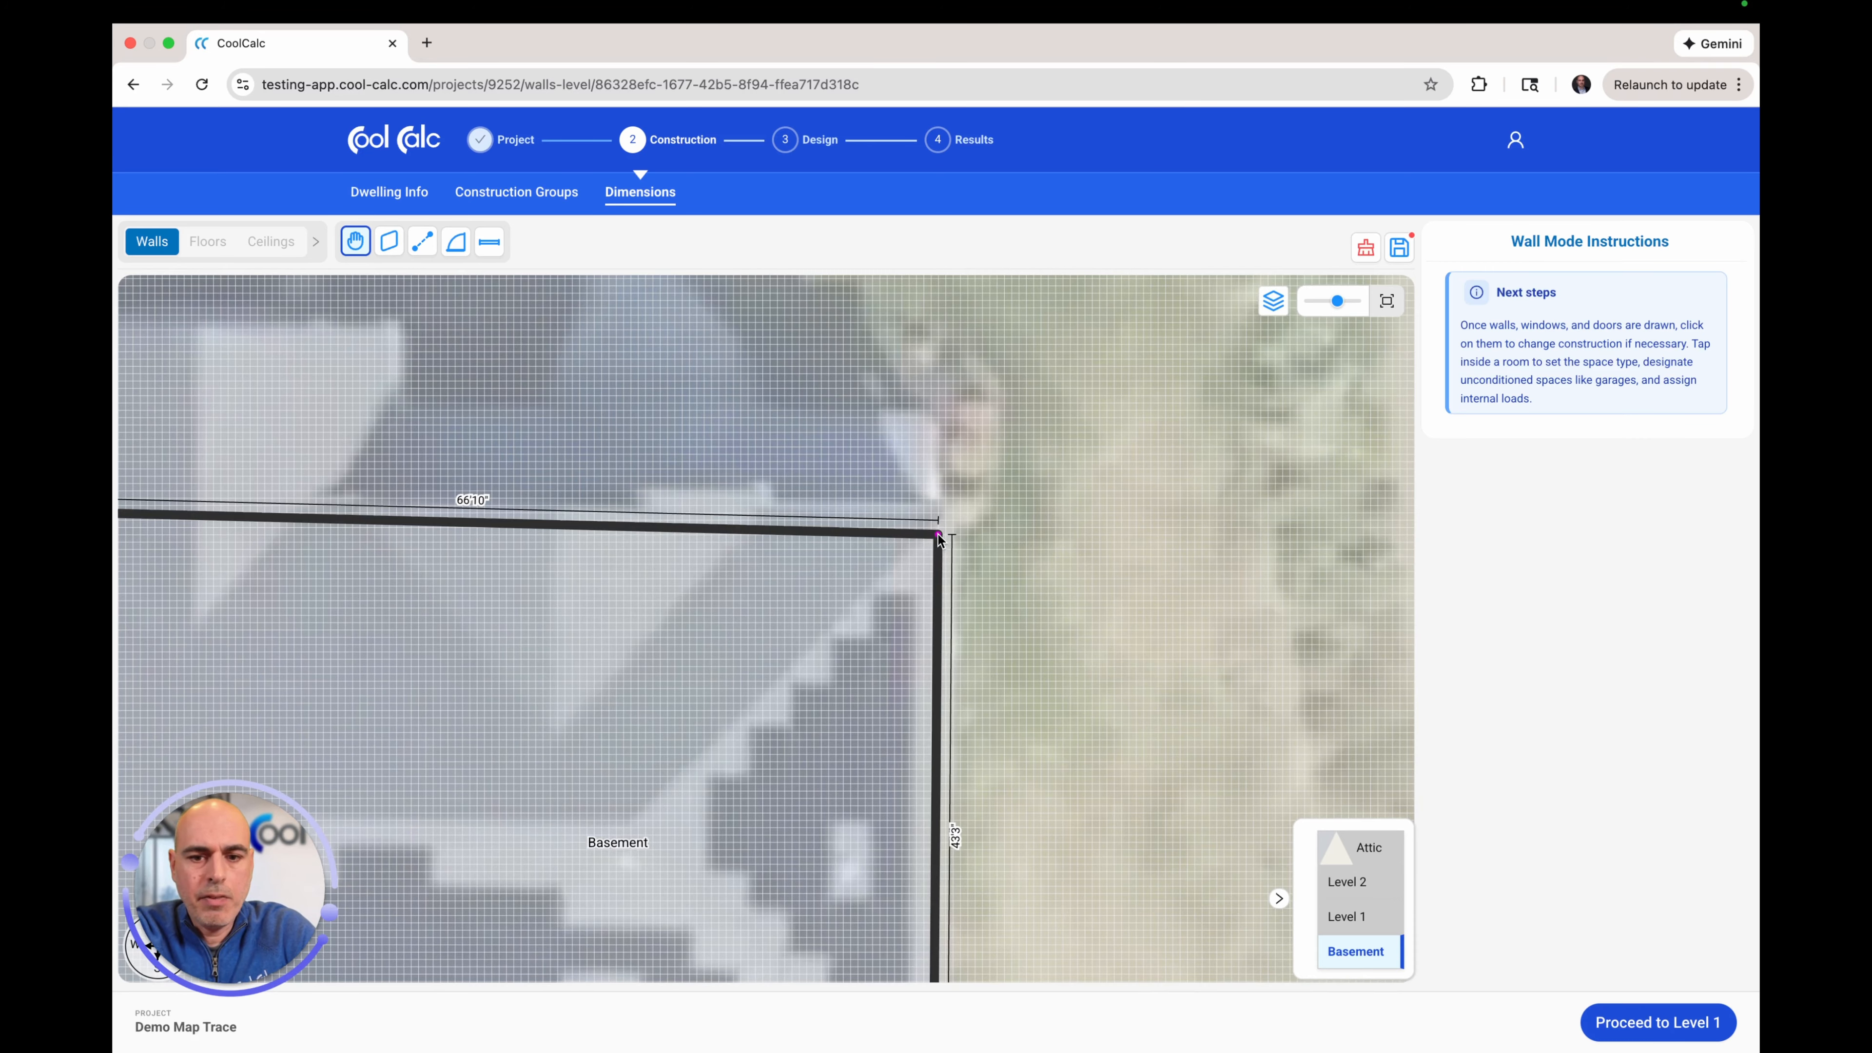
pyautogui.moveTo(942, 536); pyautogui.dragTo(936, 519)
pyautogui.scroll(-3, 936, 519)
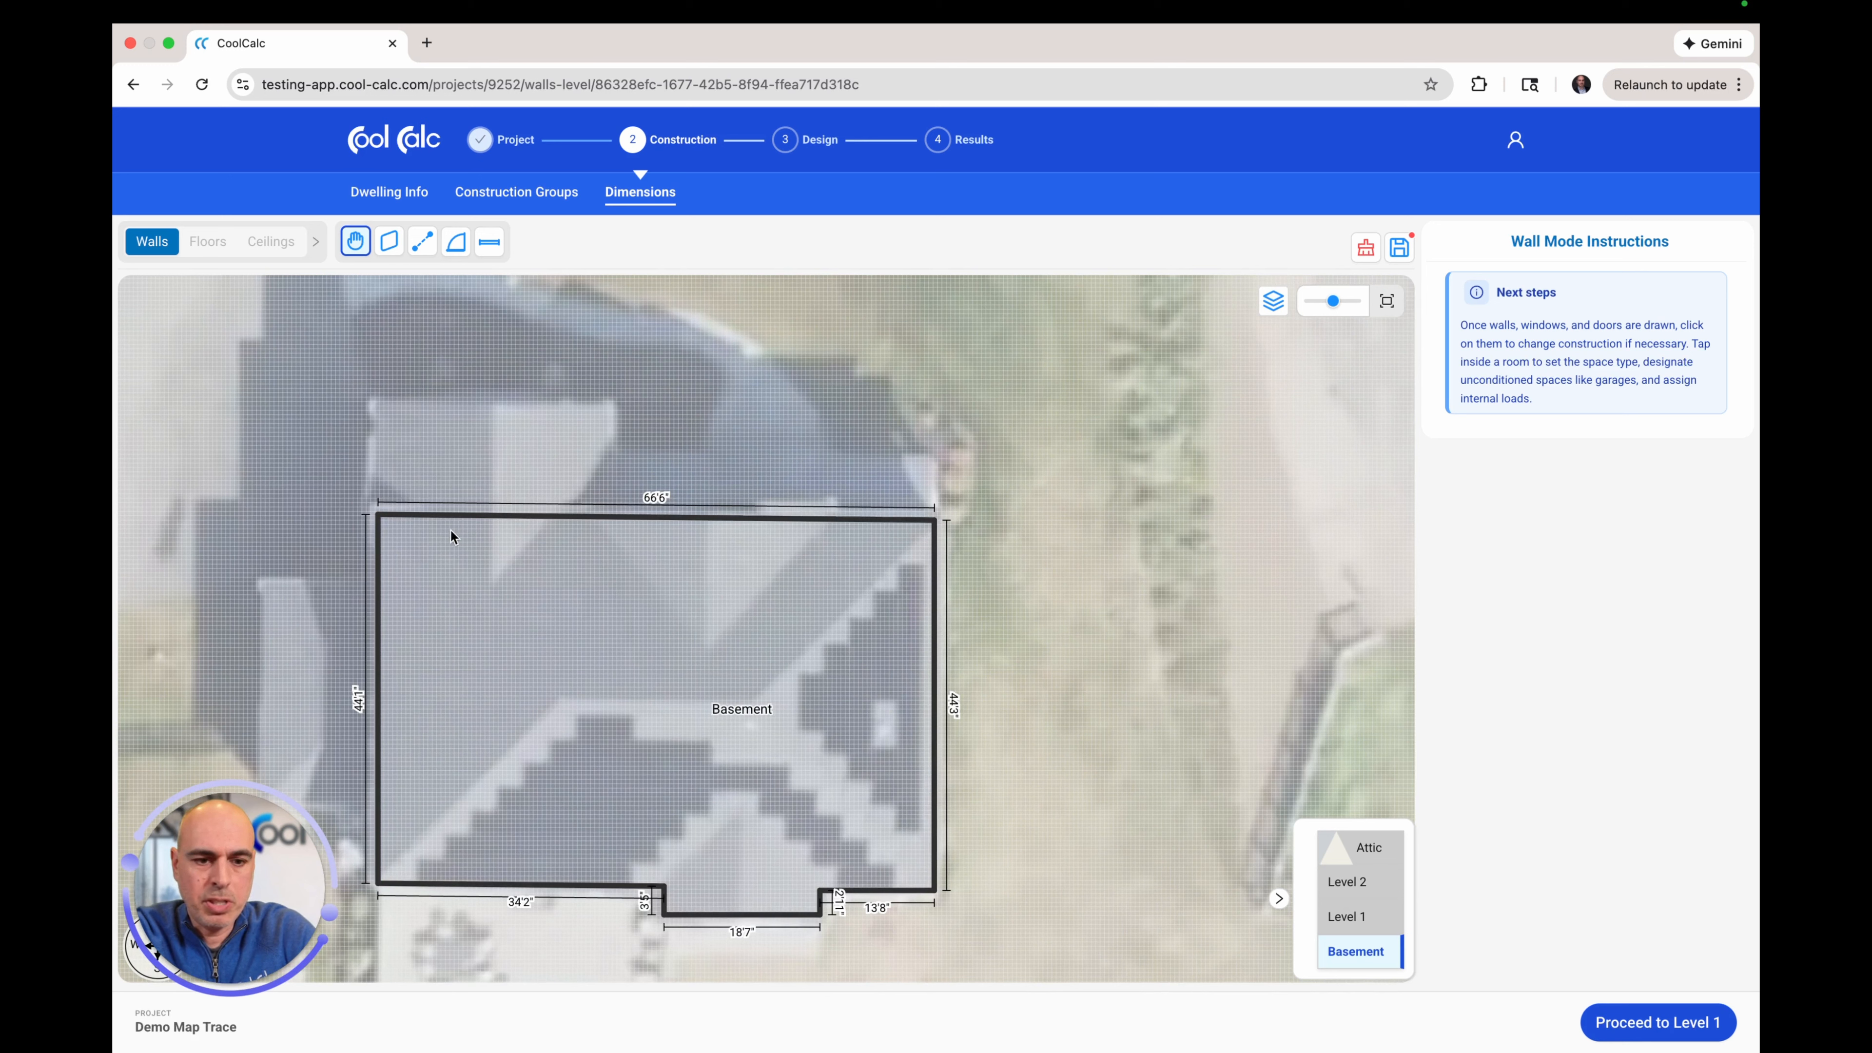
pyautogui.moveTo(616, 517)
pyautogui.mouseDown()
pyautogui.moveTo(611, 442)
pyautogui.moveTo(608, 511)
pyautogui.mouseUp()
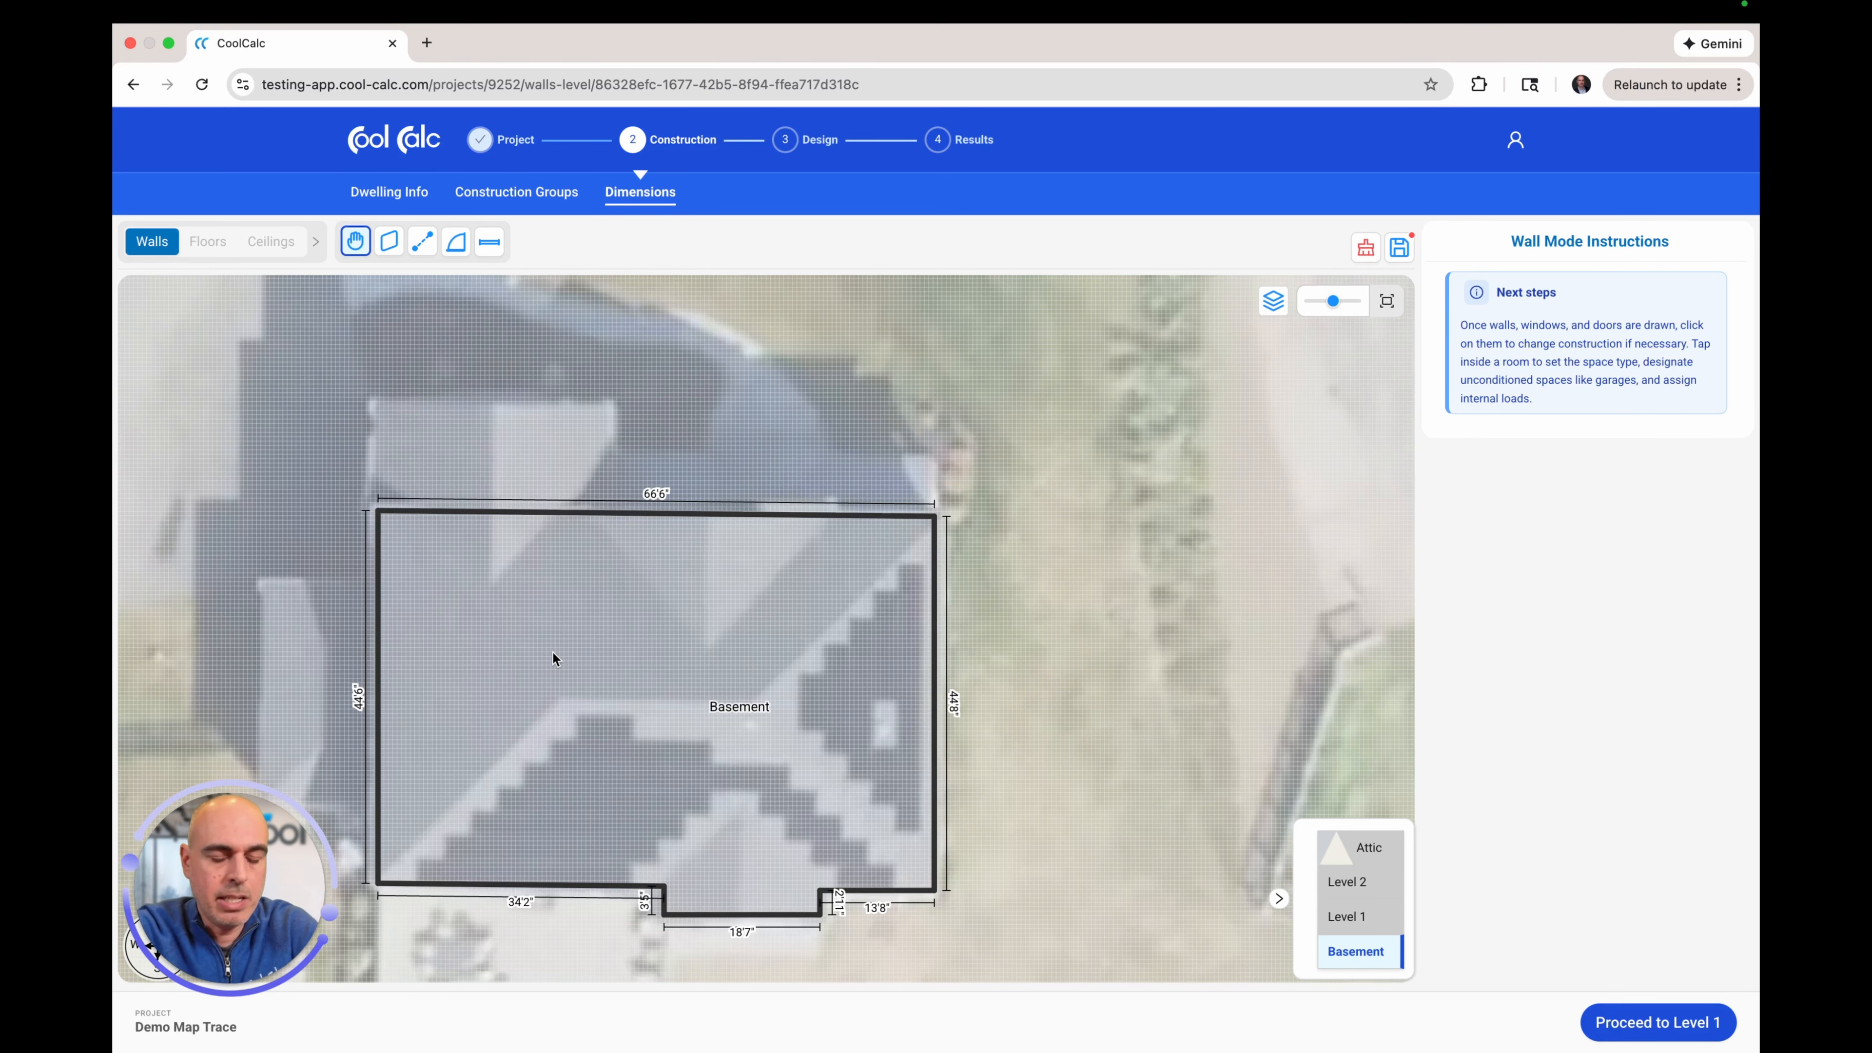
# - Divide the basement into three rooms with a north–south divider about 25 ft from the west wall and an east–west divider reaching the east wall
pyautogui.moveTo(979, 407); pyautogui.dragTo(1023, 384)
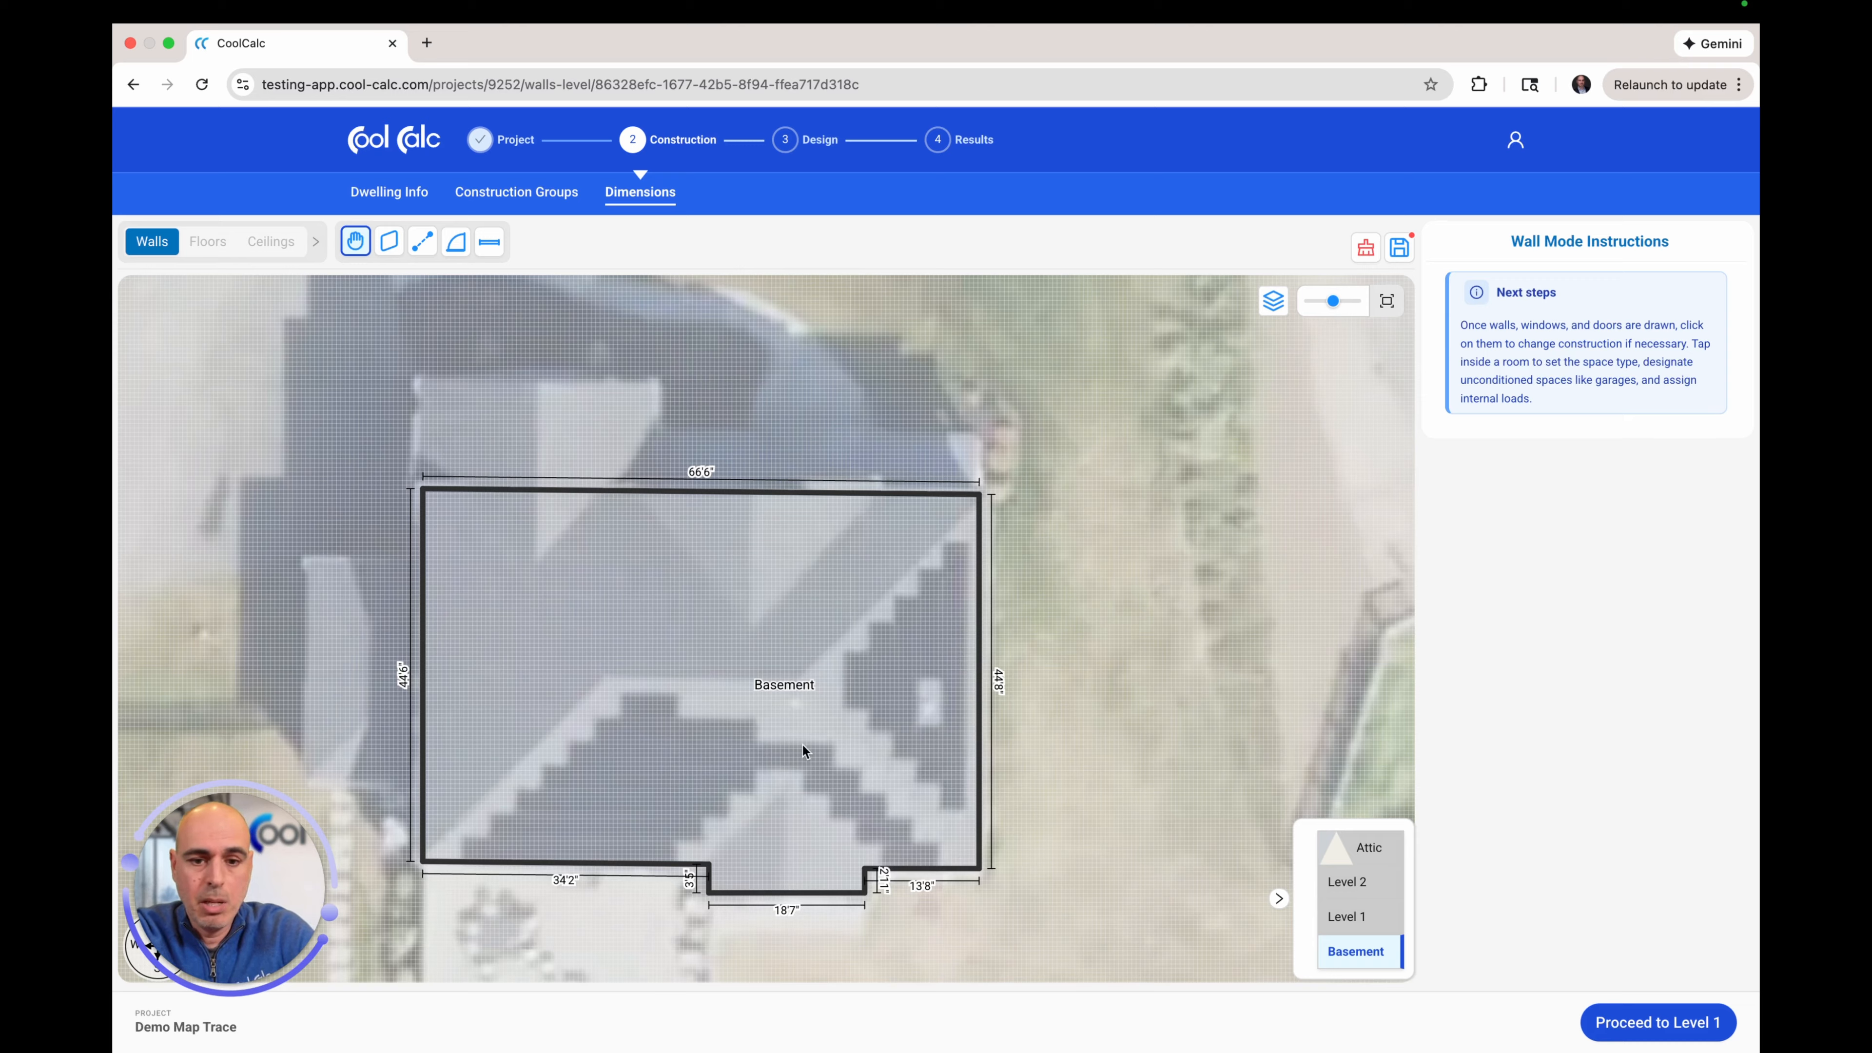
pyautogui.click(423, 243)
pyautogui.click(633, 493)
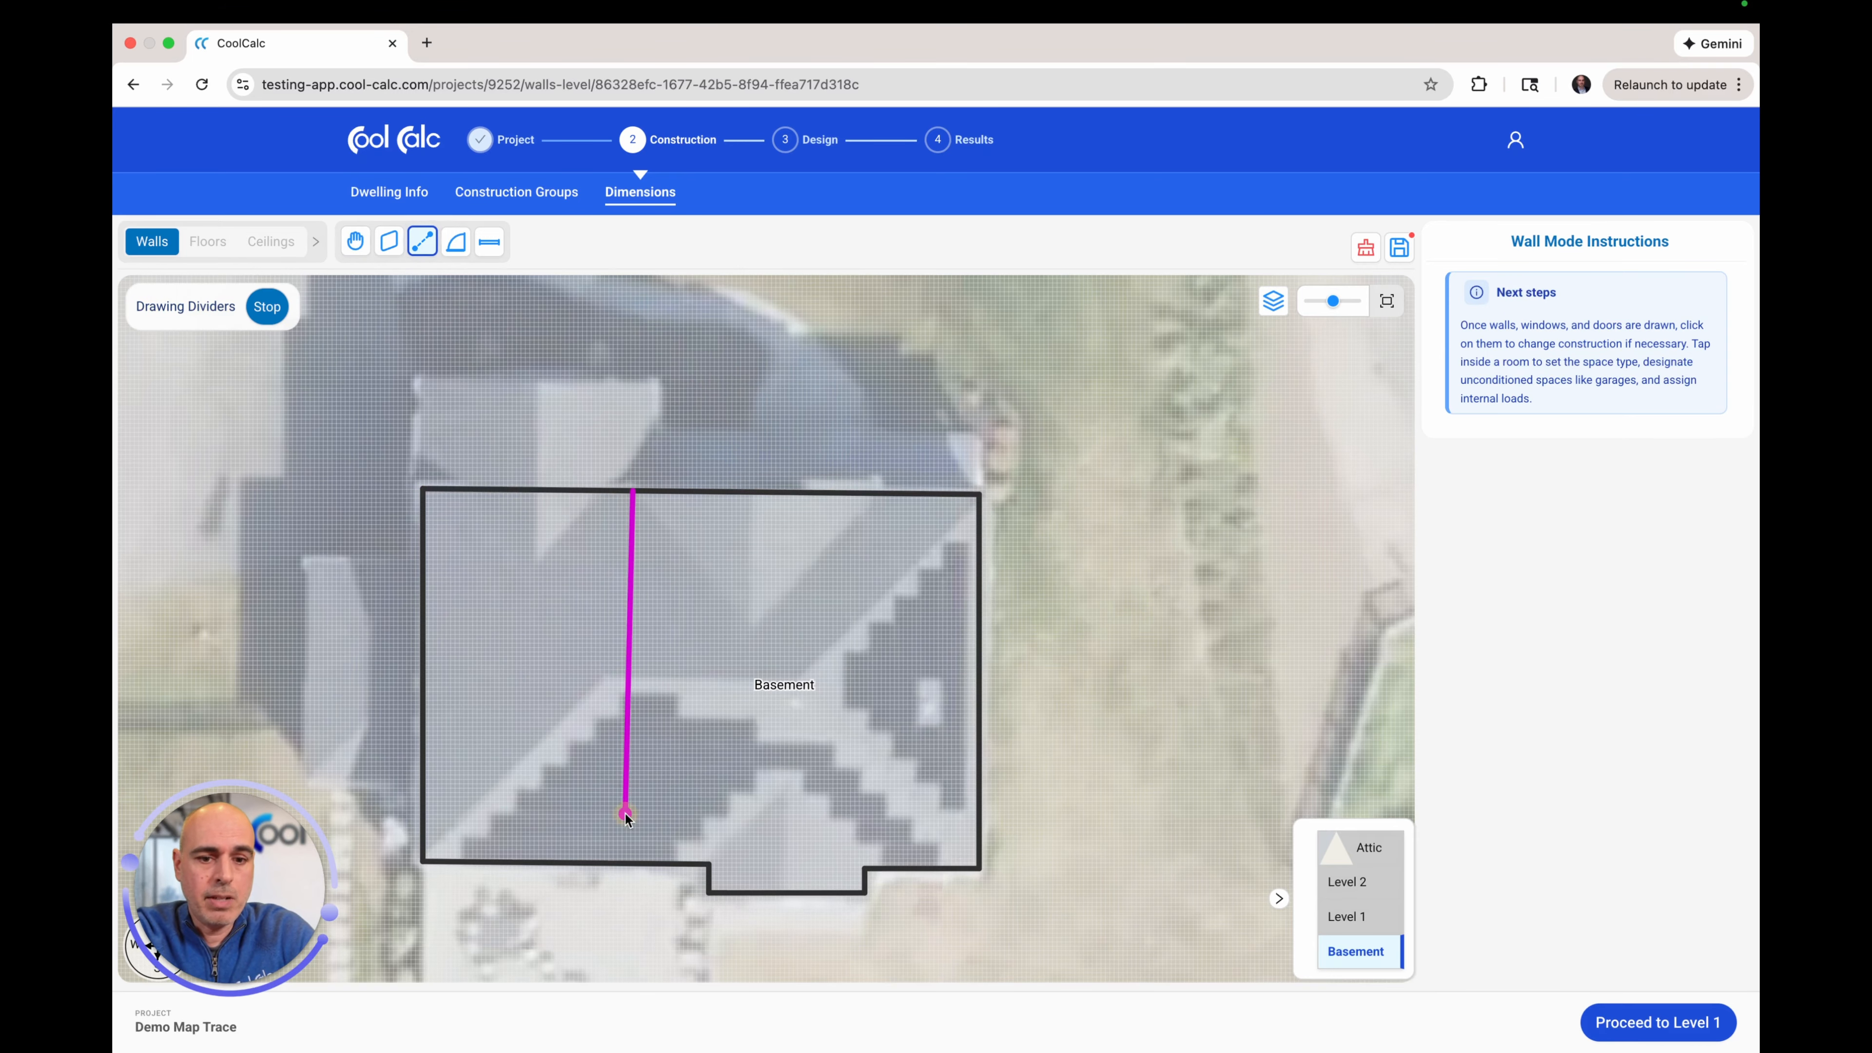
pyautogui.click(626, 862)
pyautogui.click(430, 253)
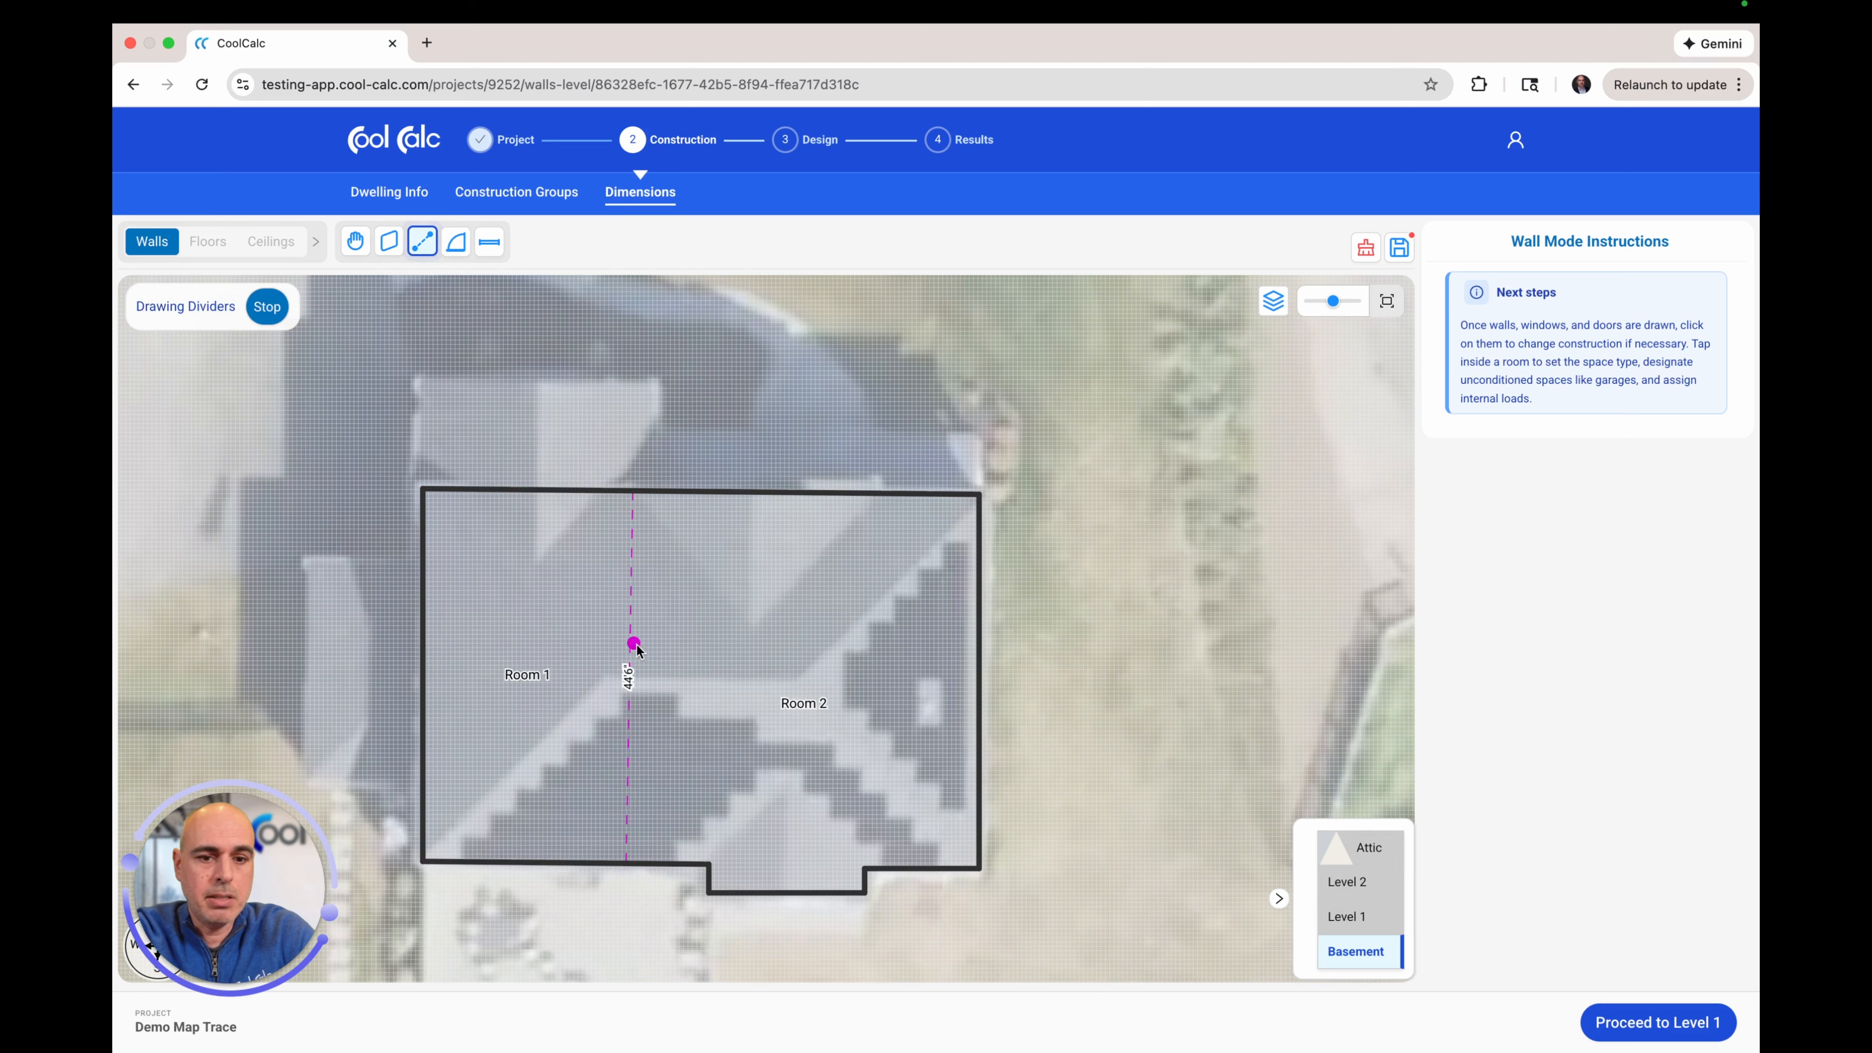
pyautogui.click(629, 659)
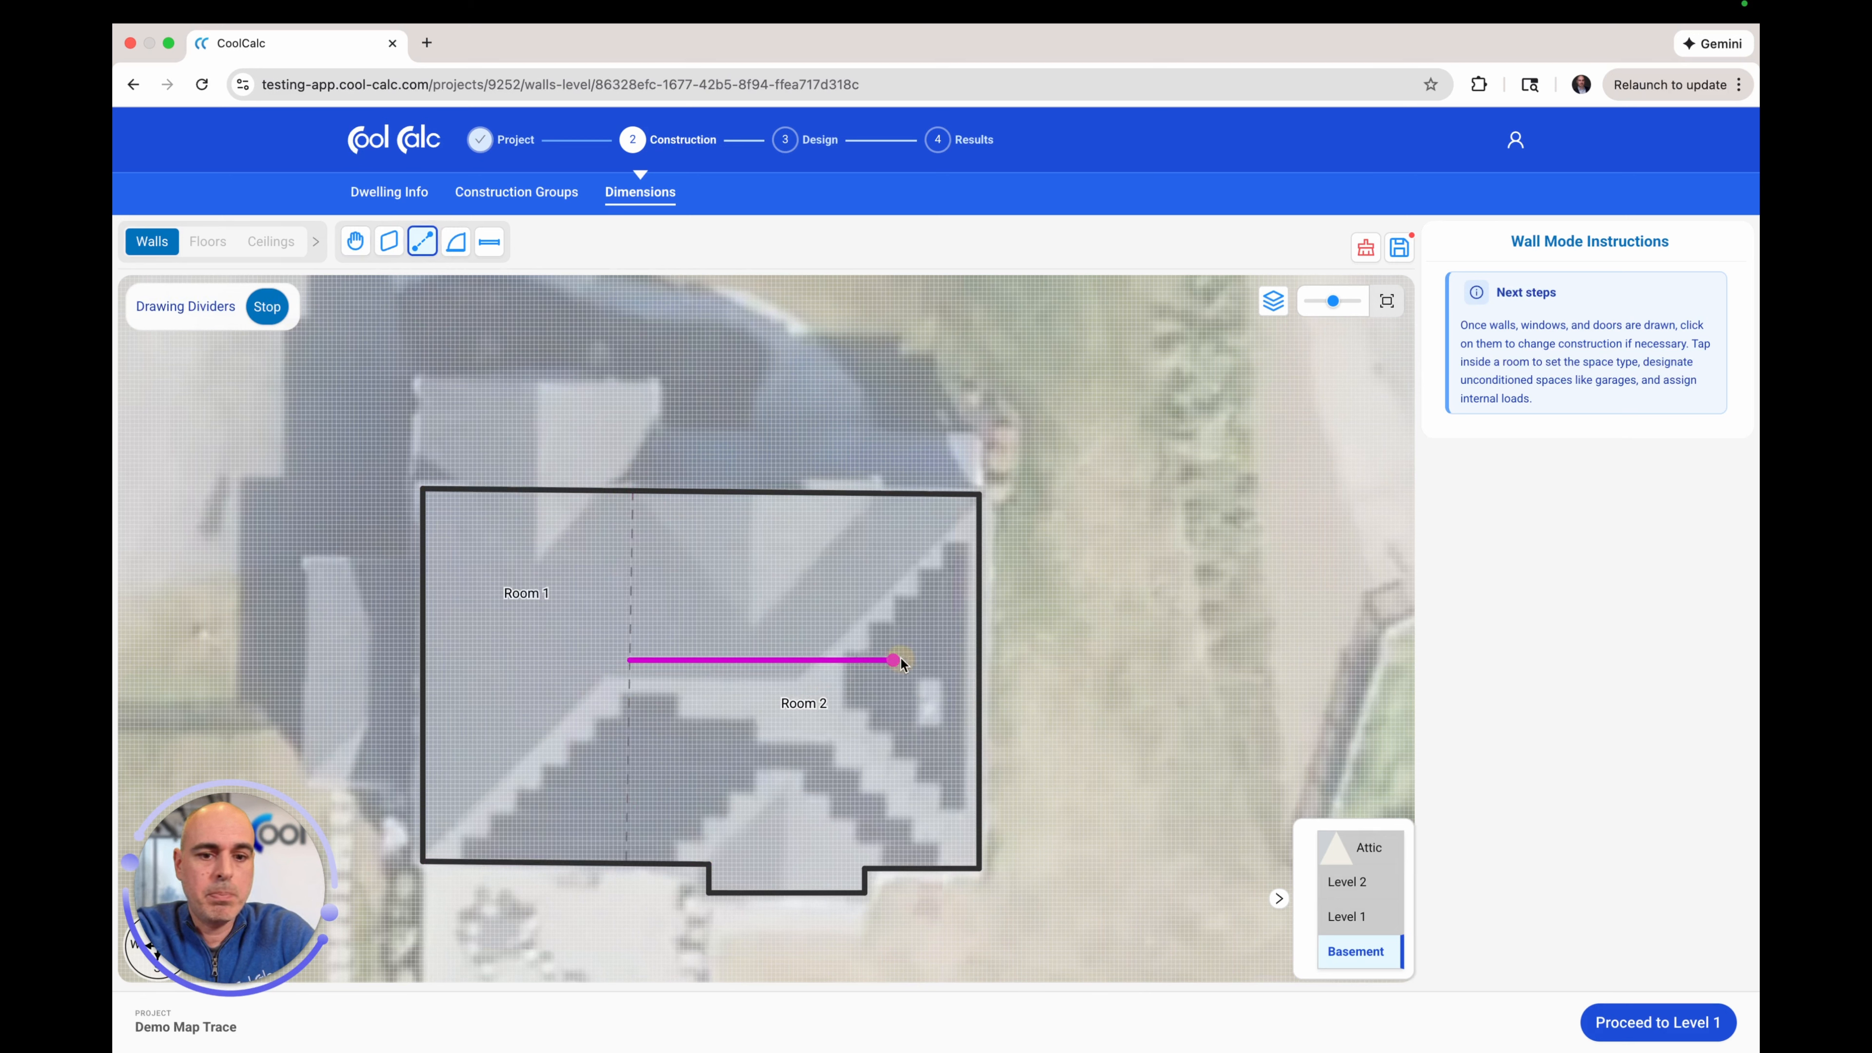
pyautogui.click(980, 668)
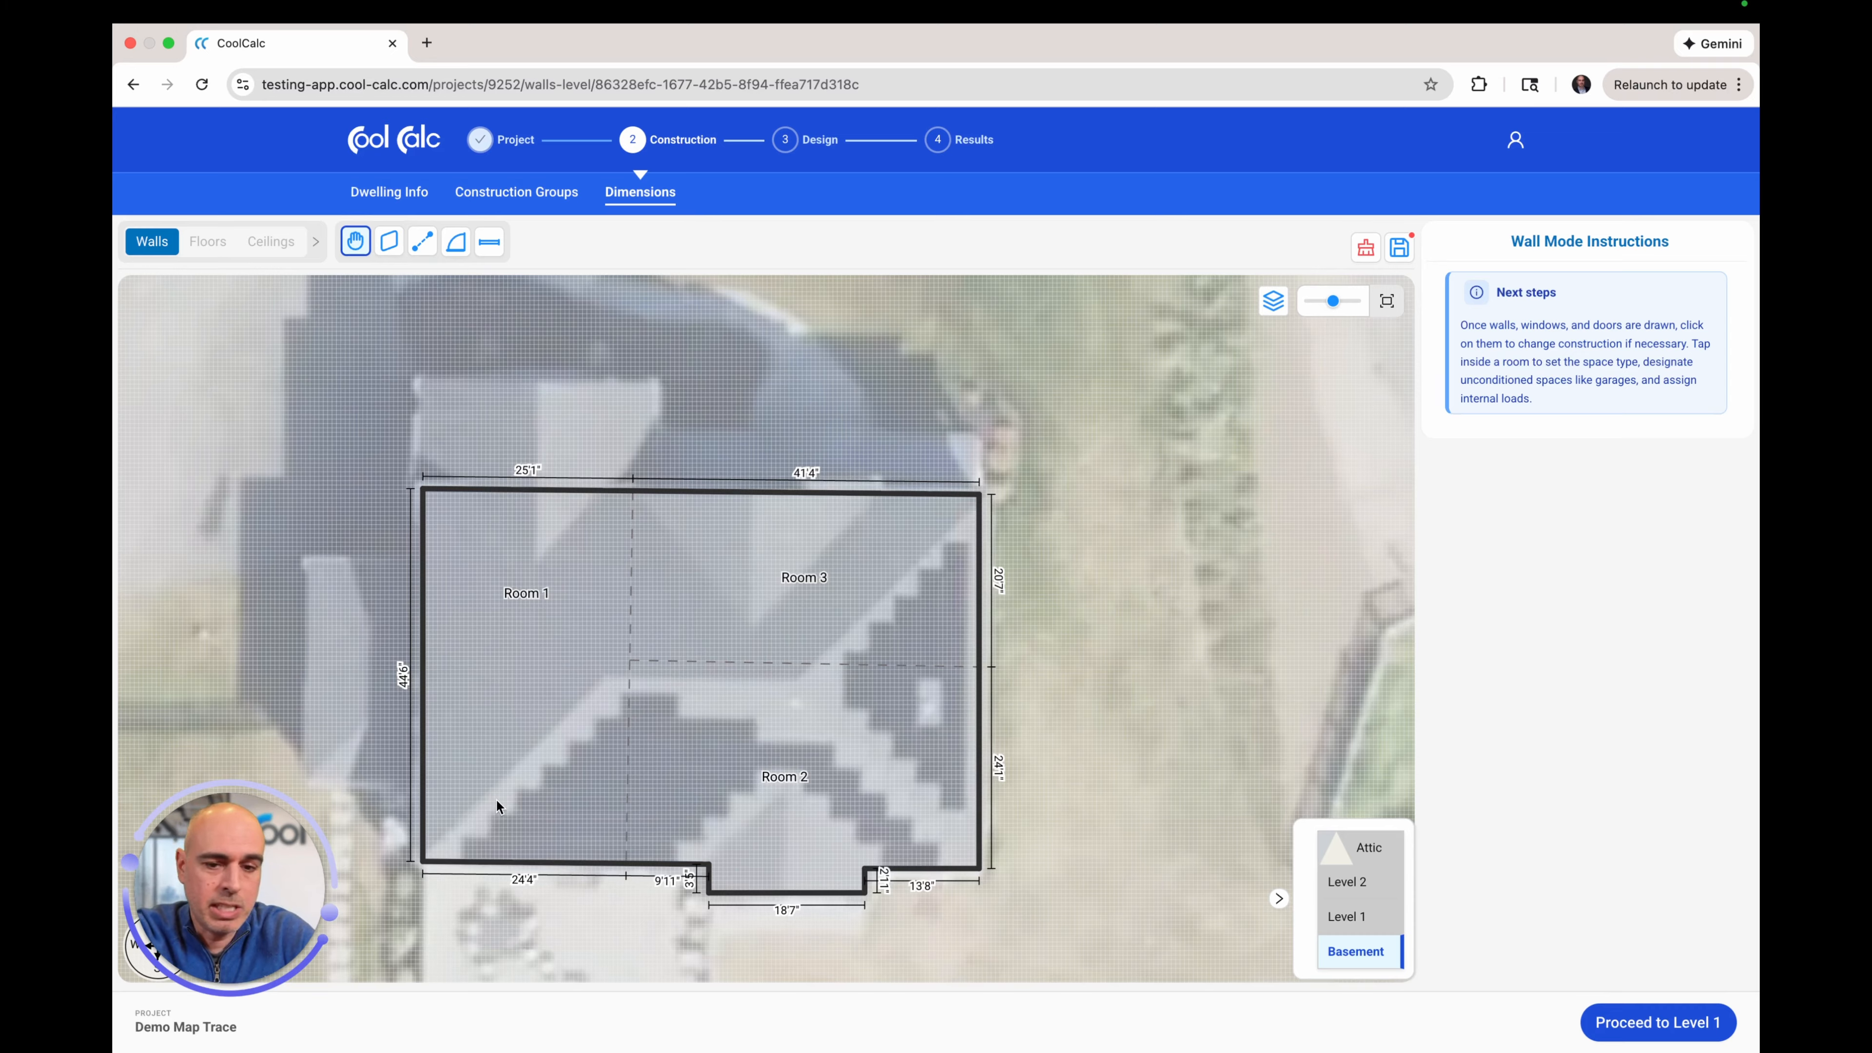
# - Examine Room 3's conditioning, space type and internal load settings
pyautogui.click(701, 601)
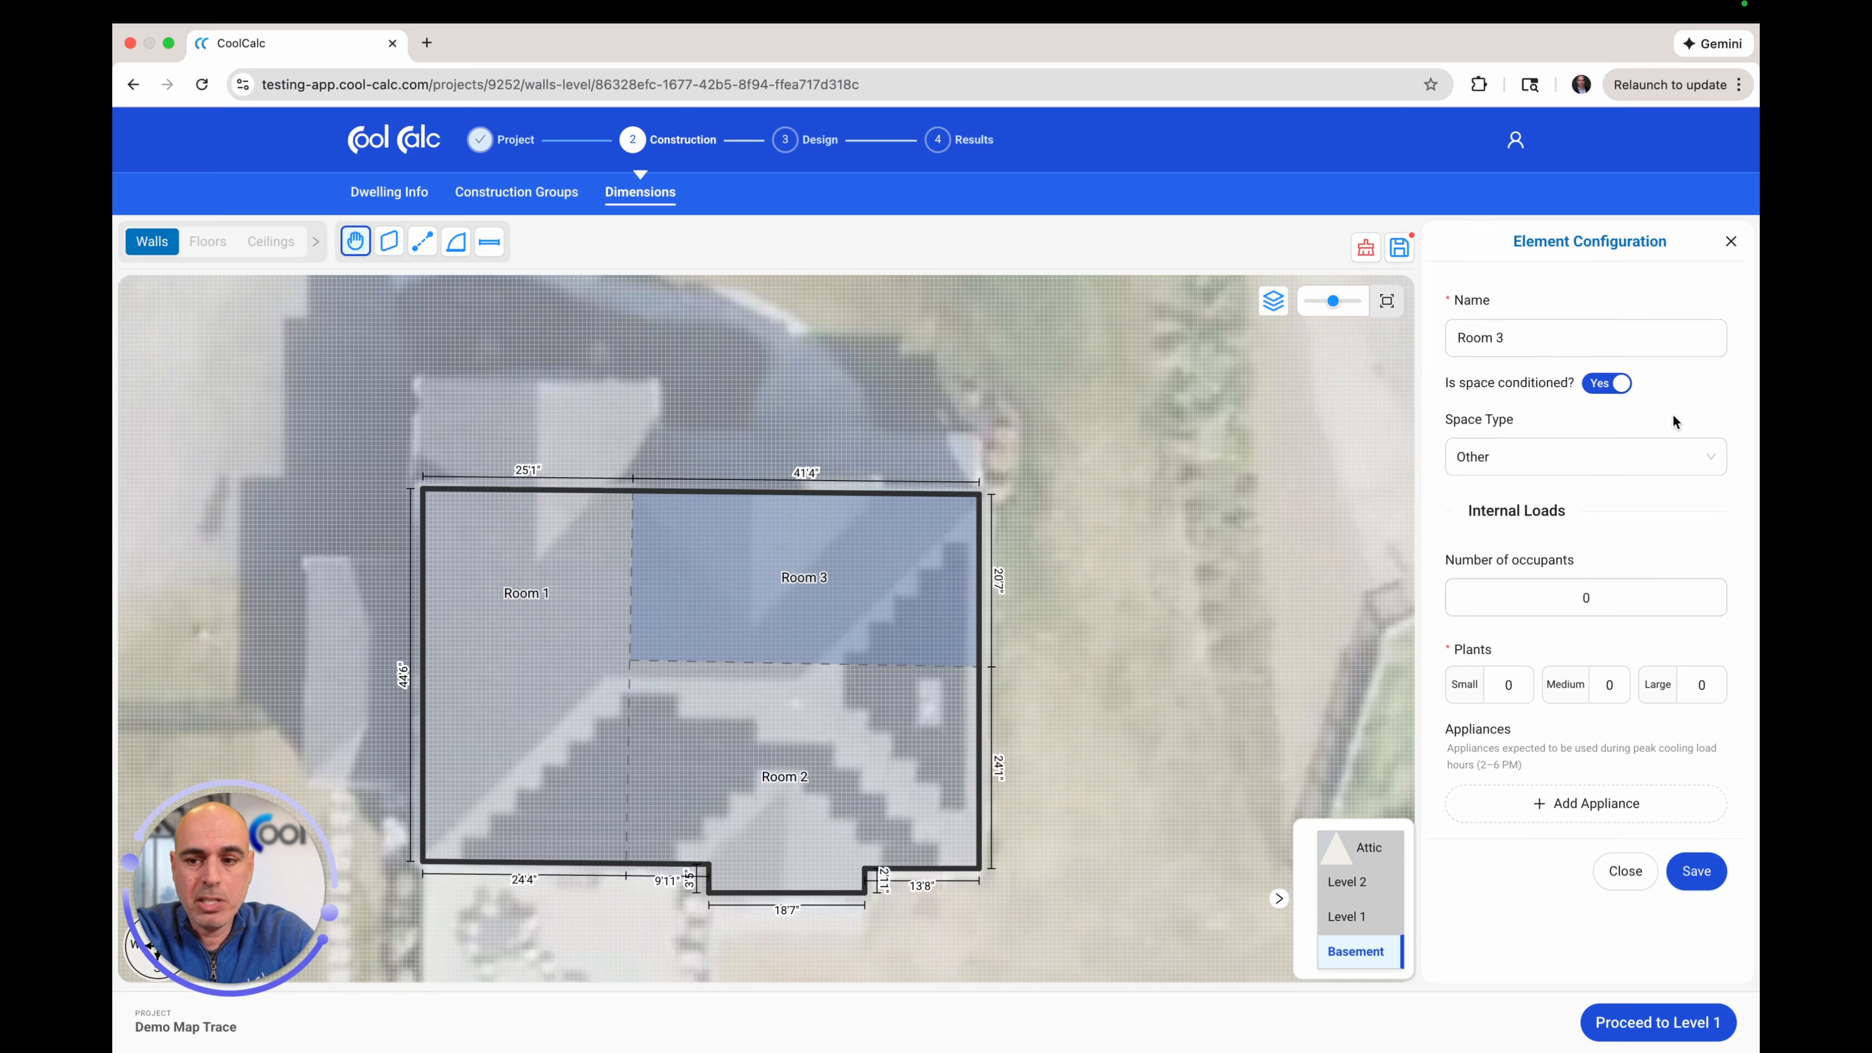
pyautogui.click(1140, 601)
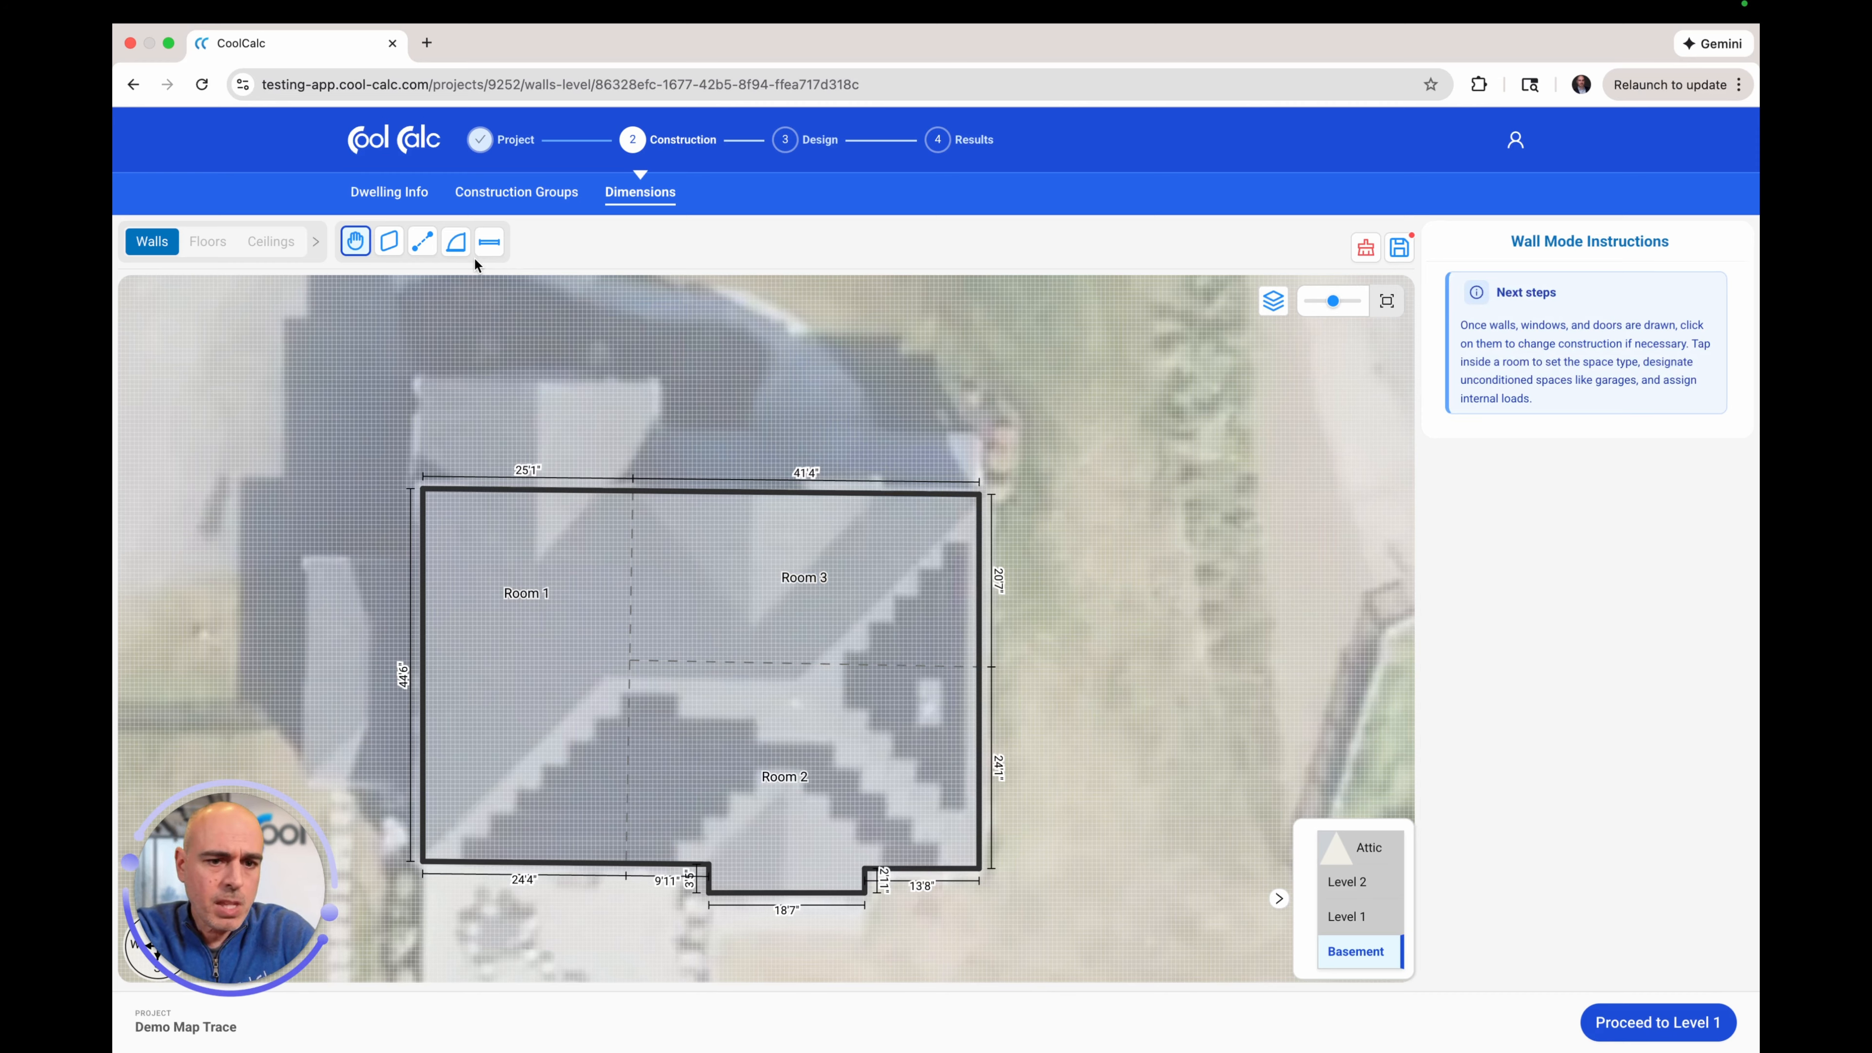
# - Add a 6 ft Double Glass Door to Room 2's bump-out wall and Standard 2 ft windows to its 13'8" south wall
pyautogui.click(489, 248)
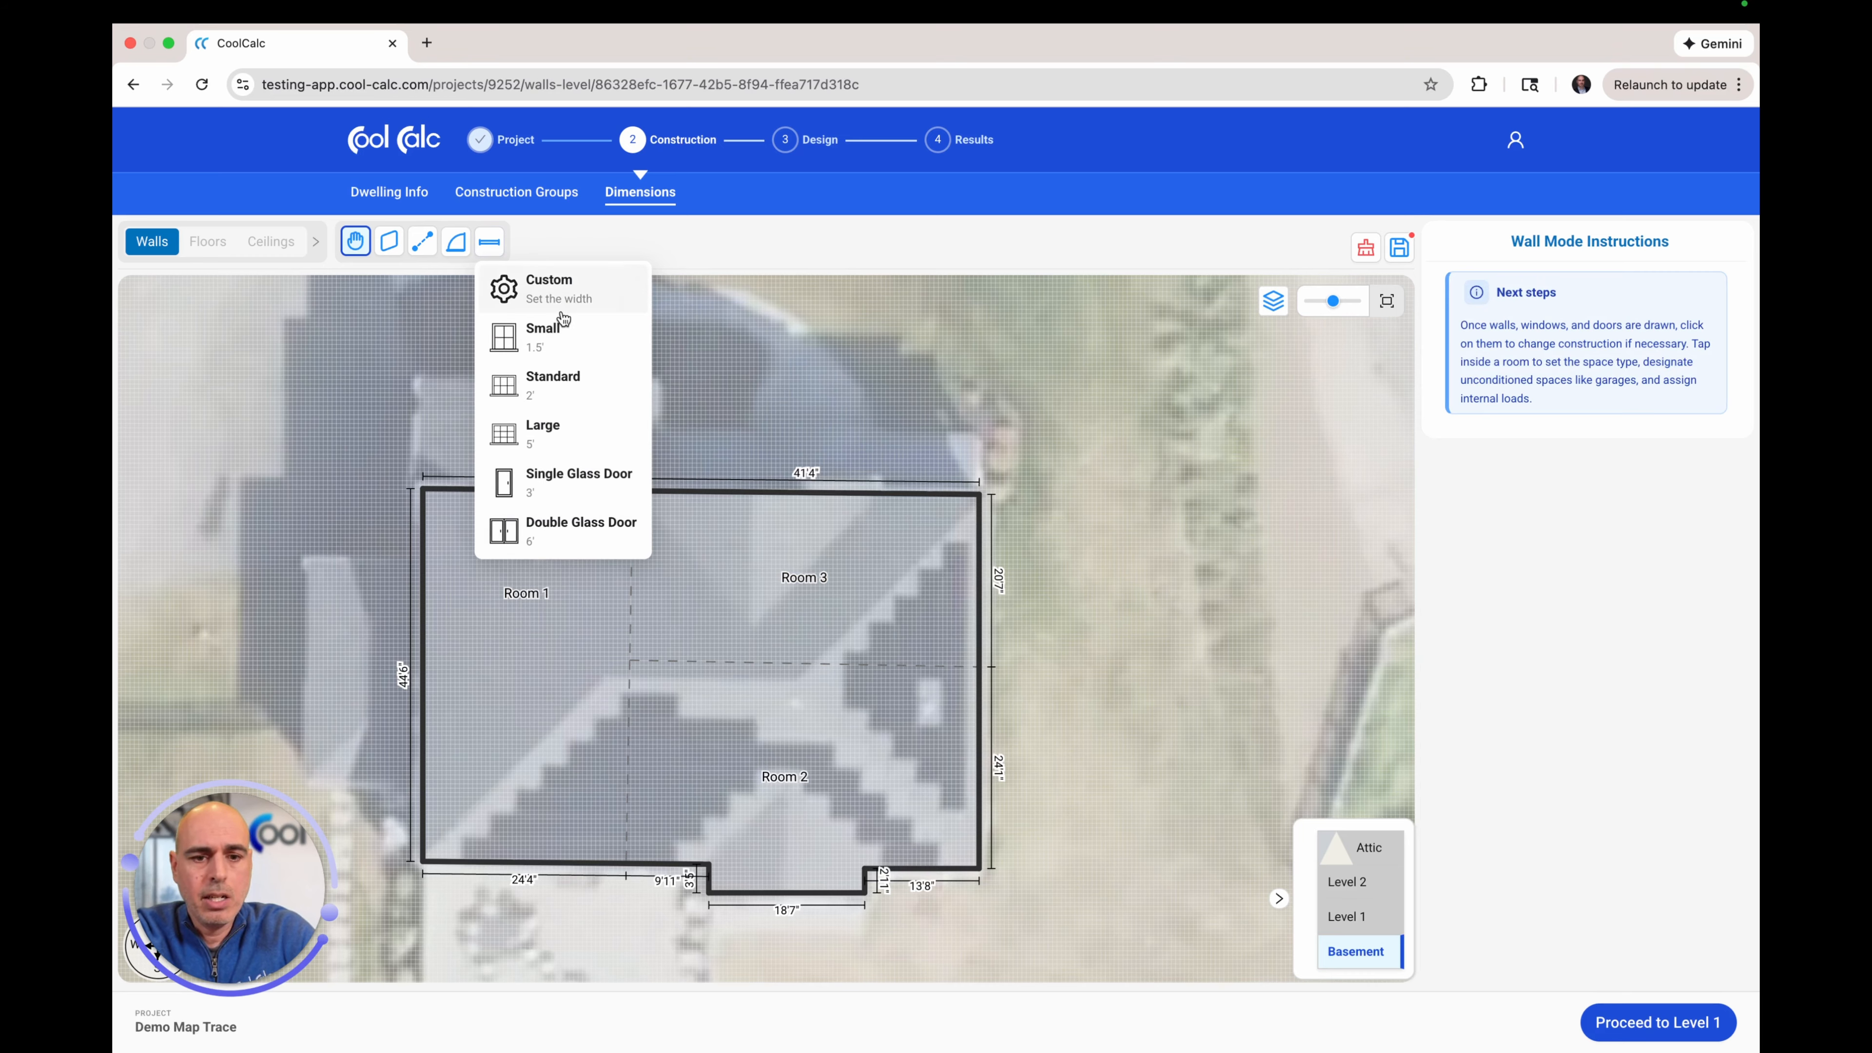
pyautogui.click(573, 523)
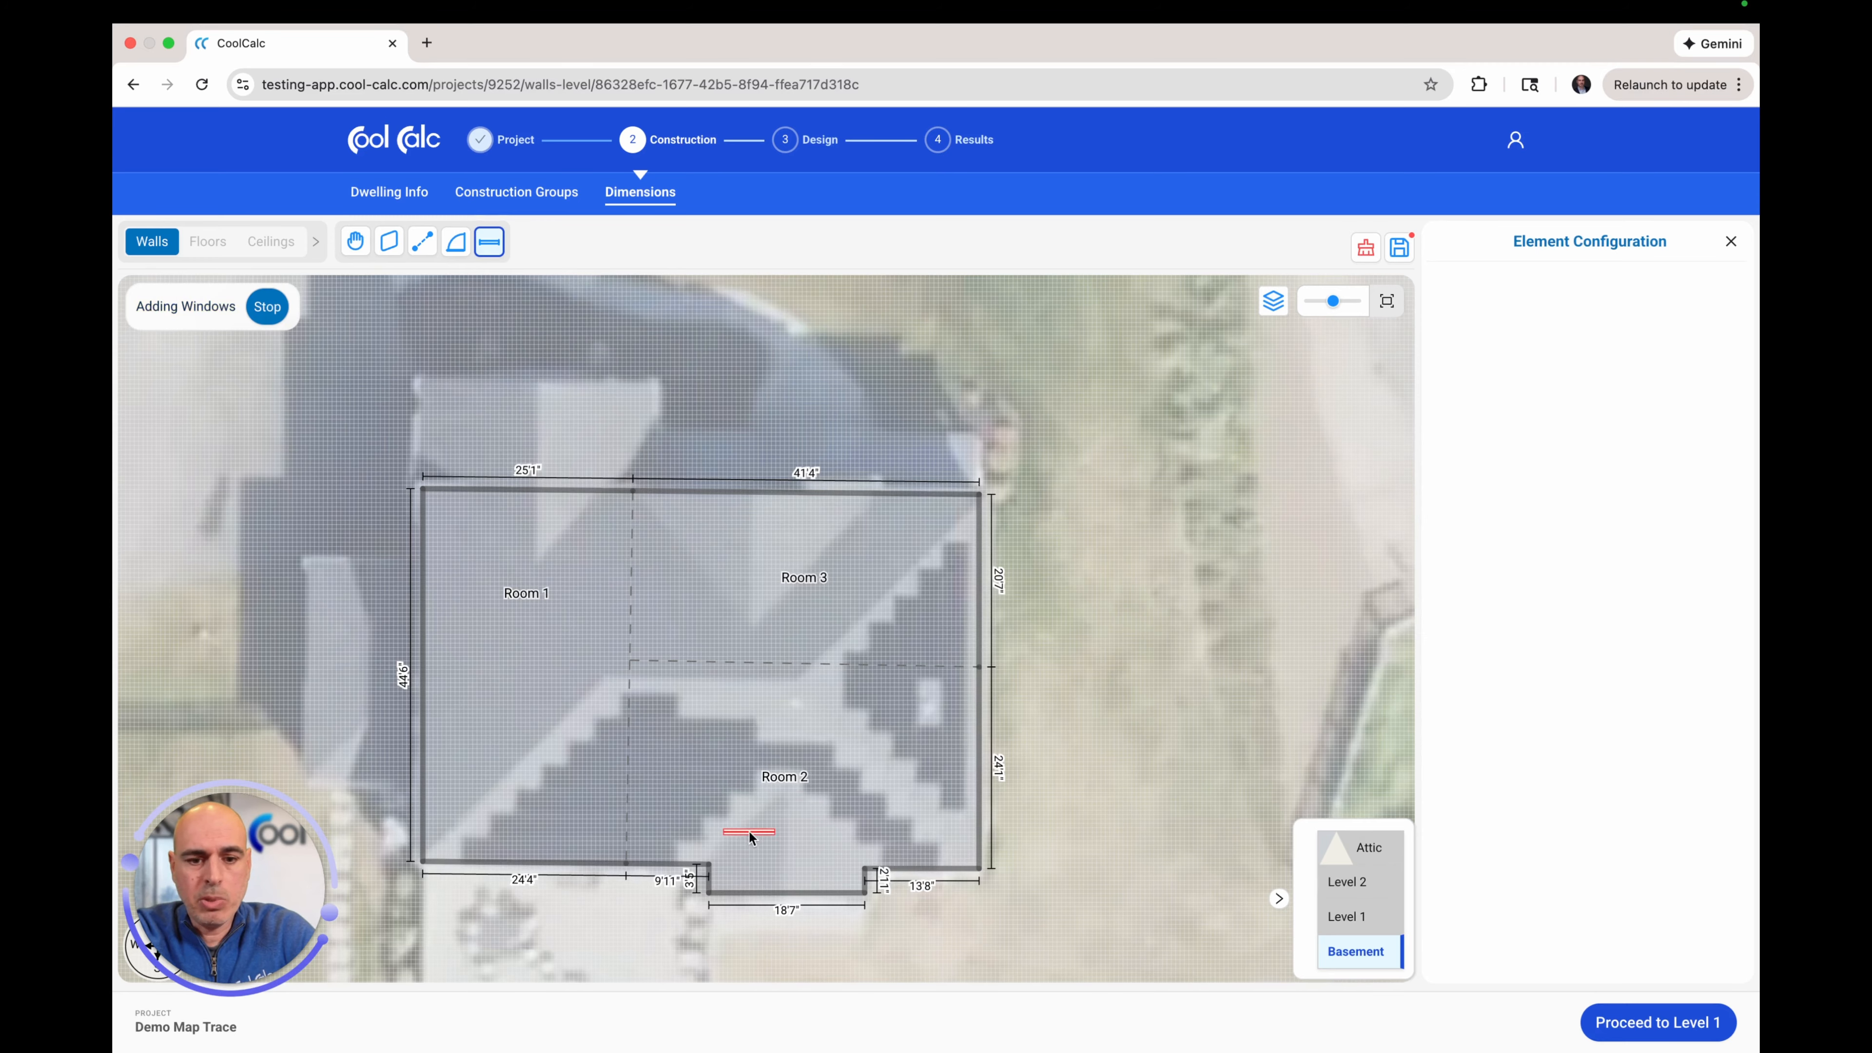
pyautogui.click(789, 897)
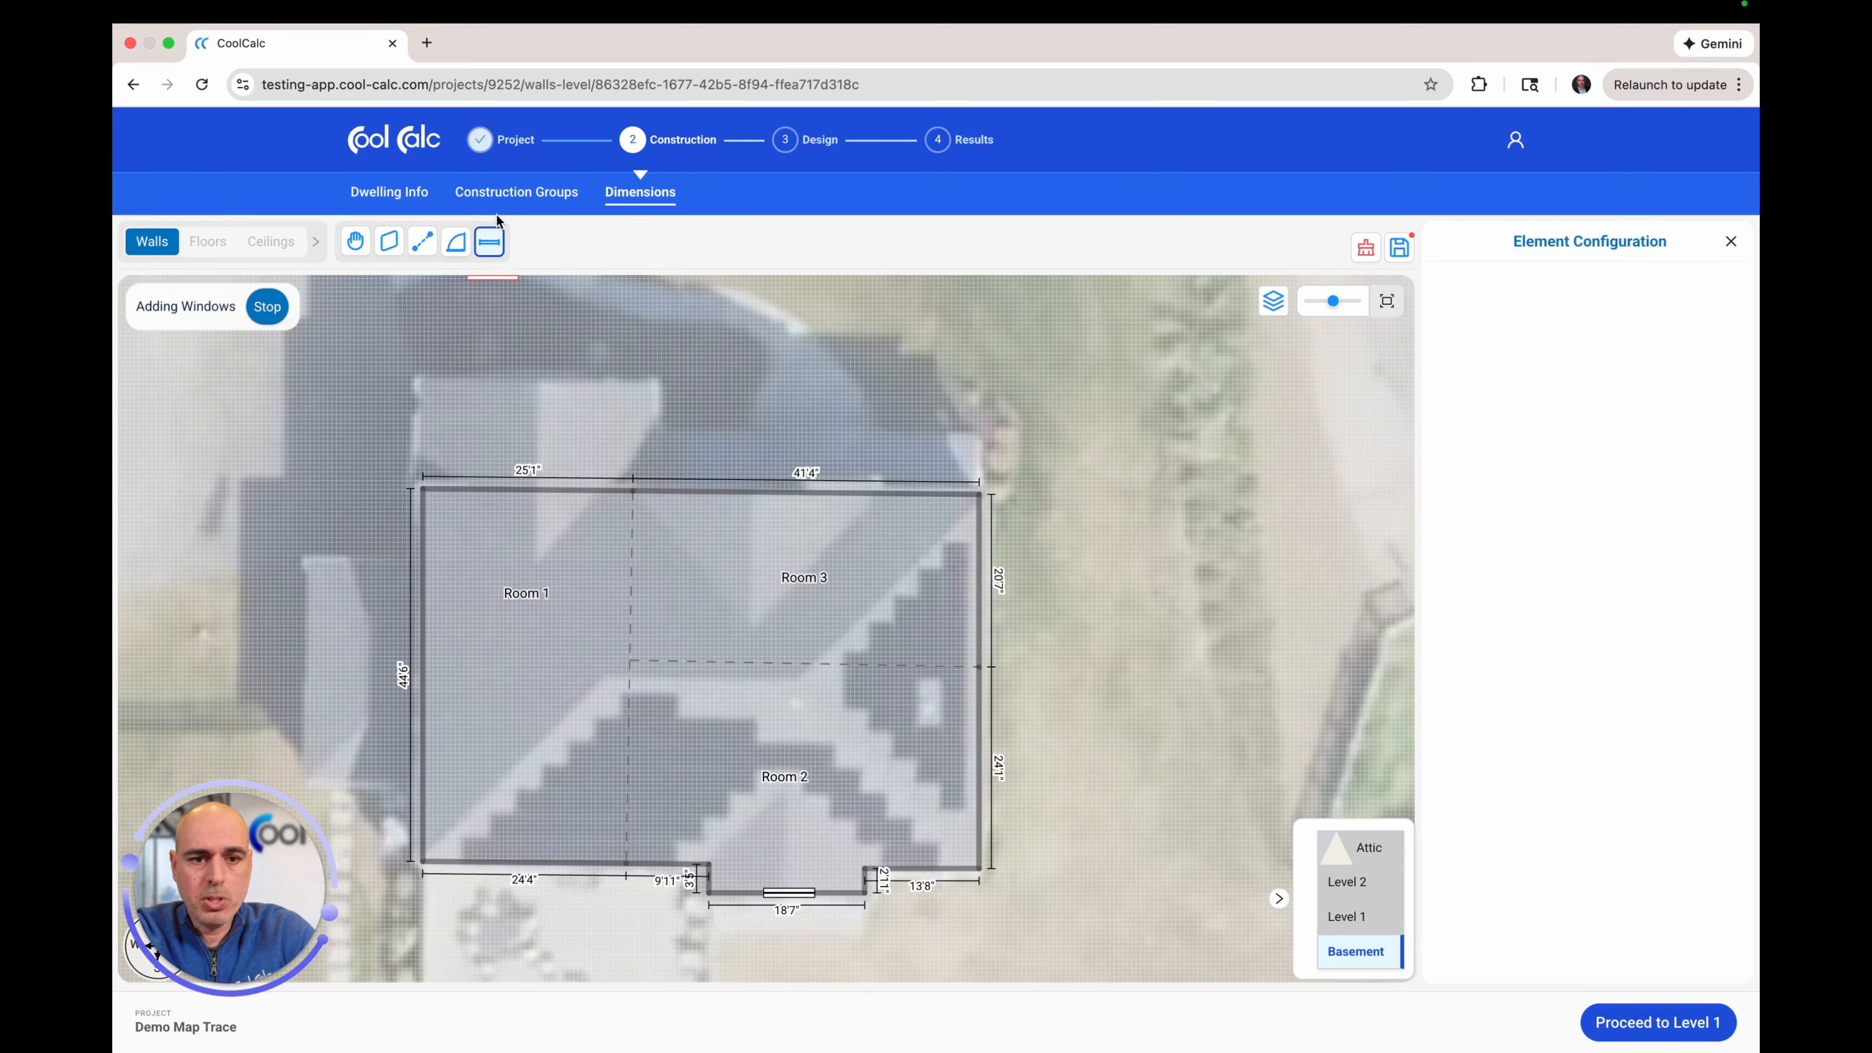
pyautogui.click(493, 246)
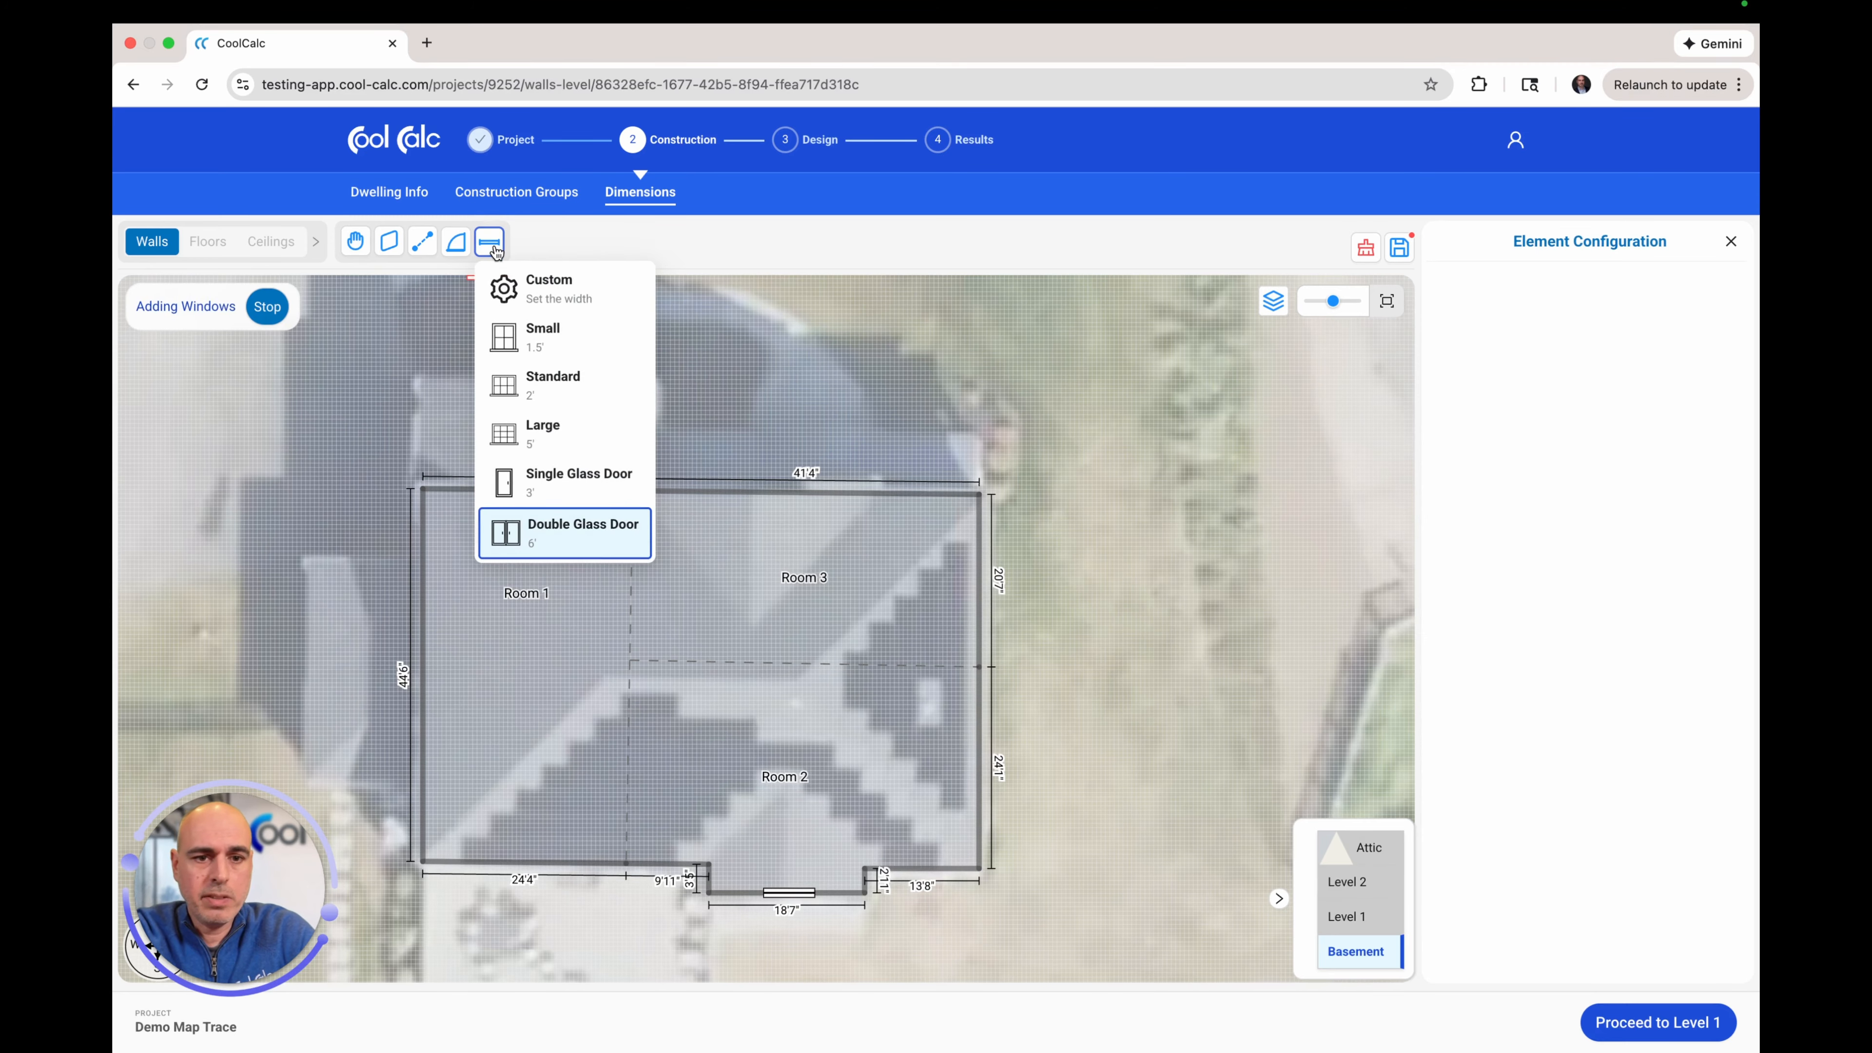
pyautogui.click(546, 379)
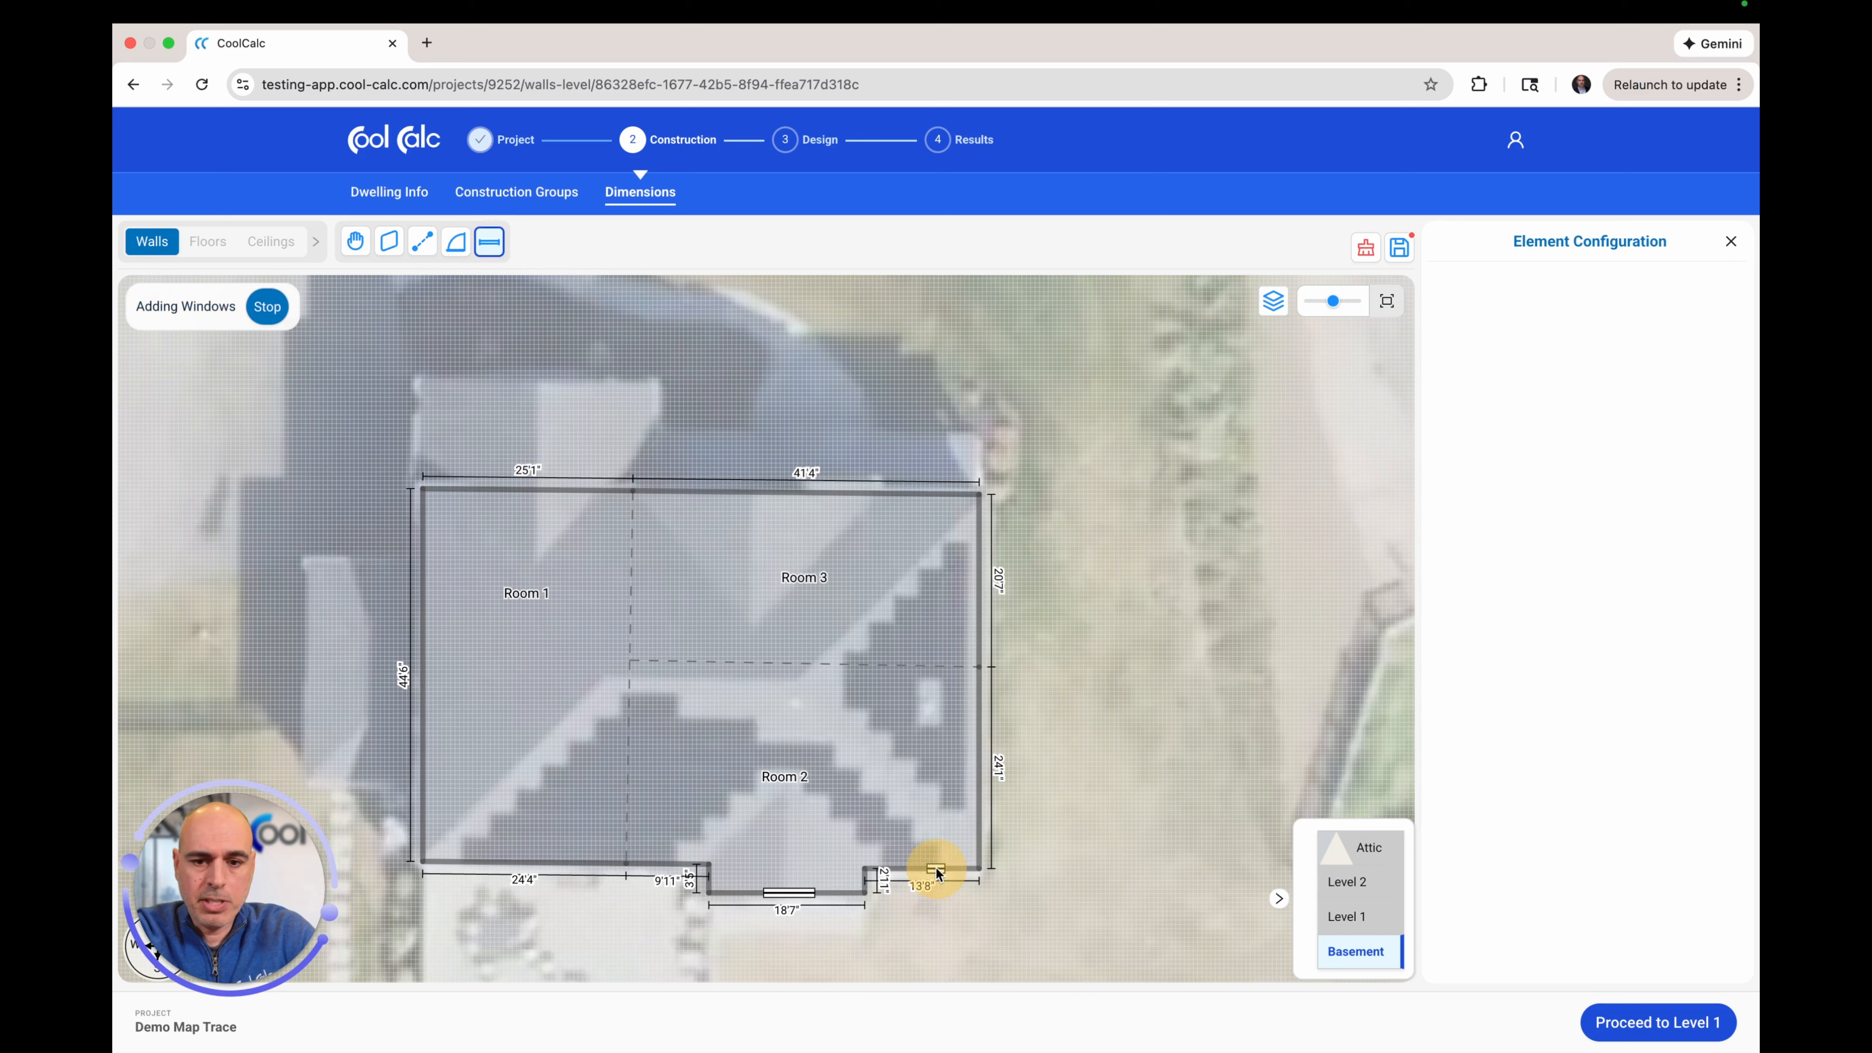
pyautogui.click(927, 870)
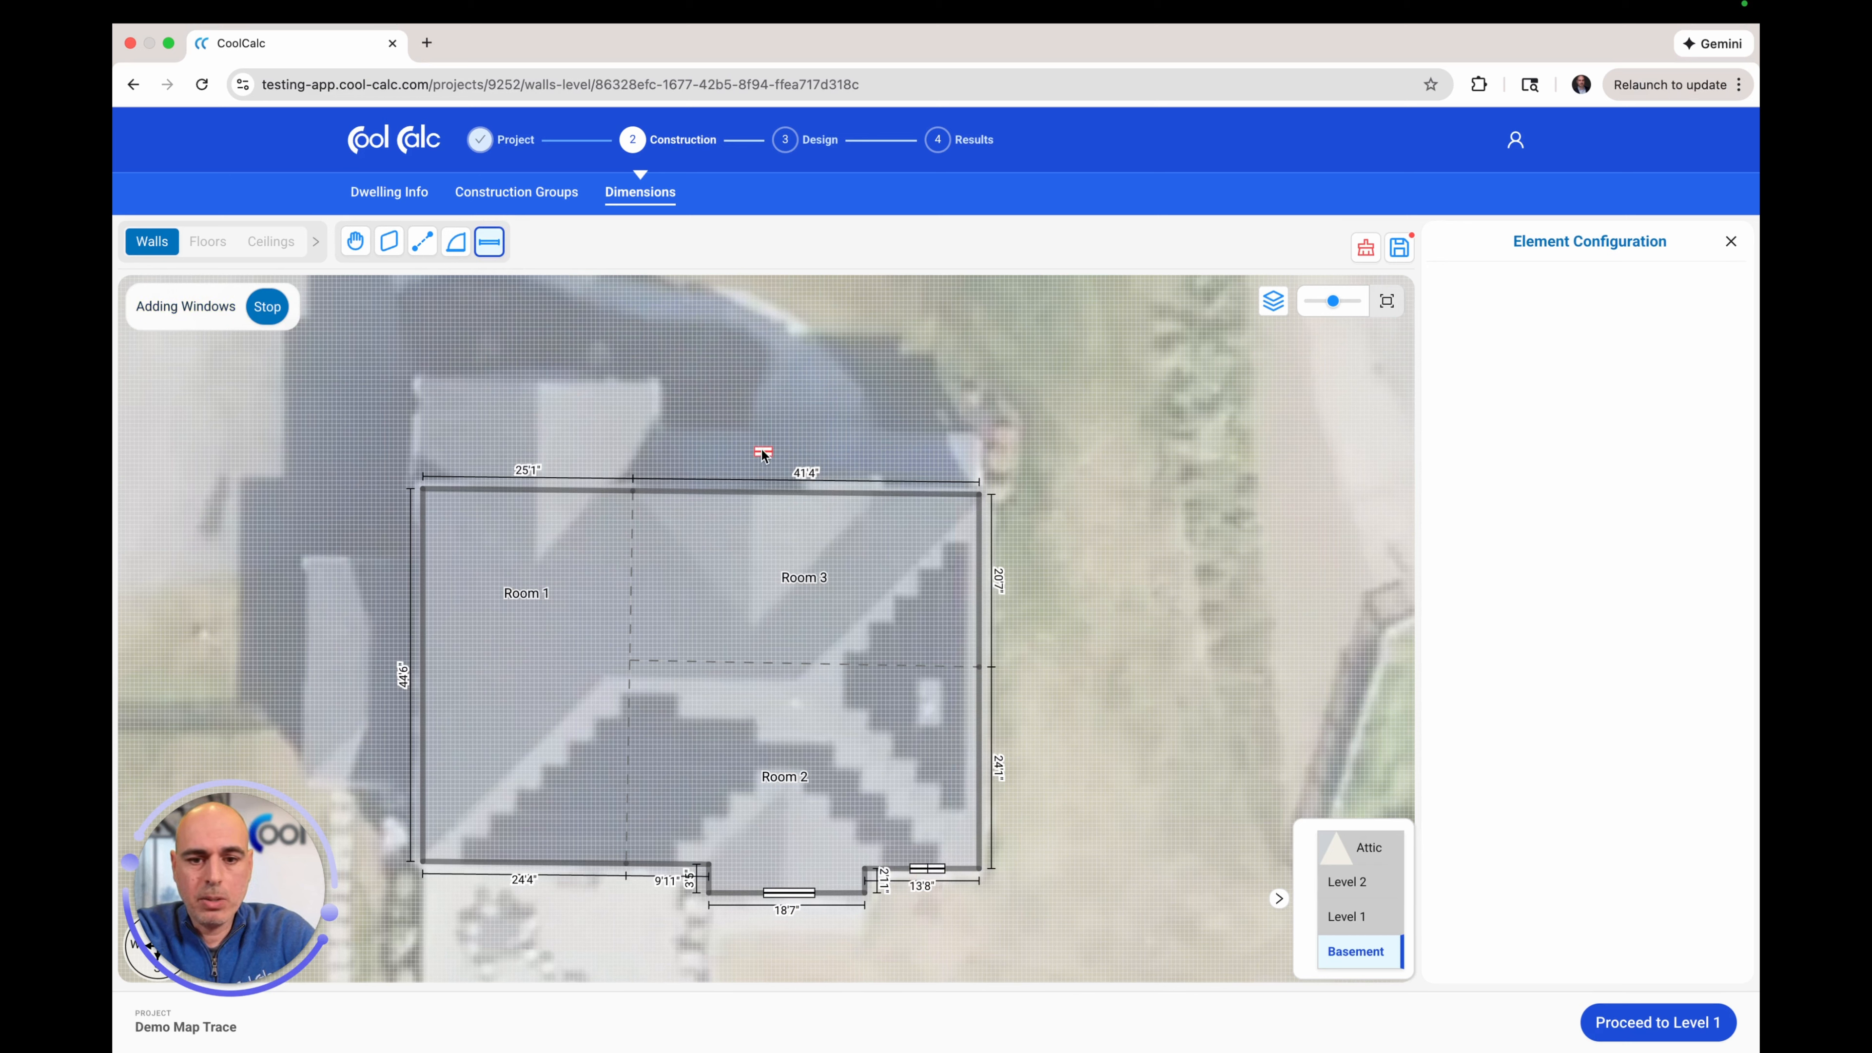
pyautogui.click(267, 307)
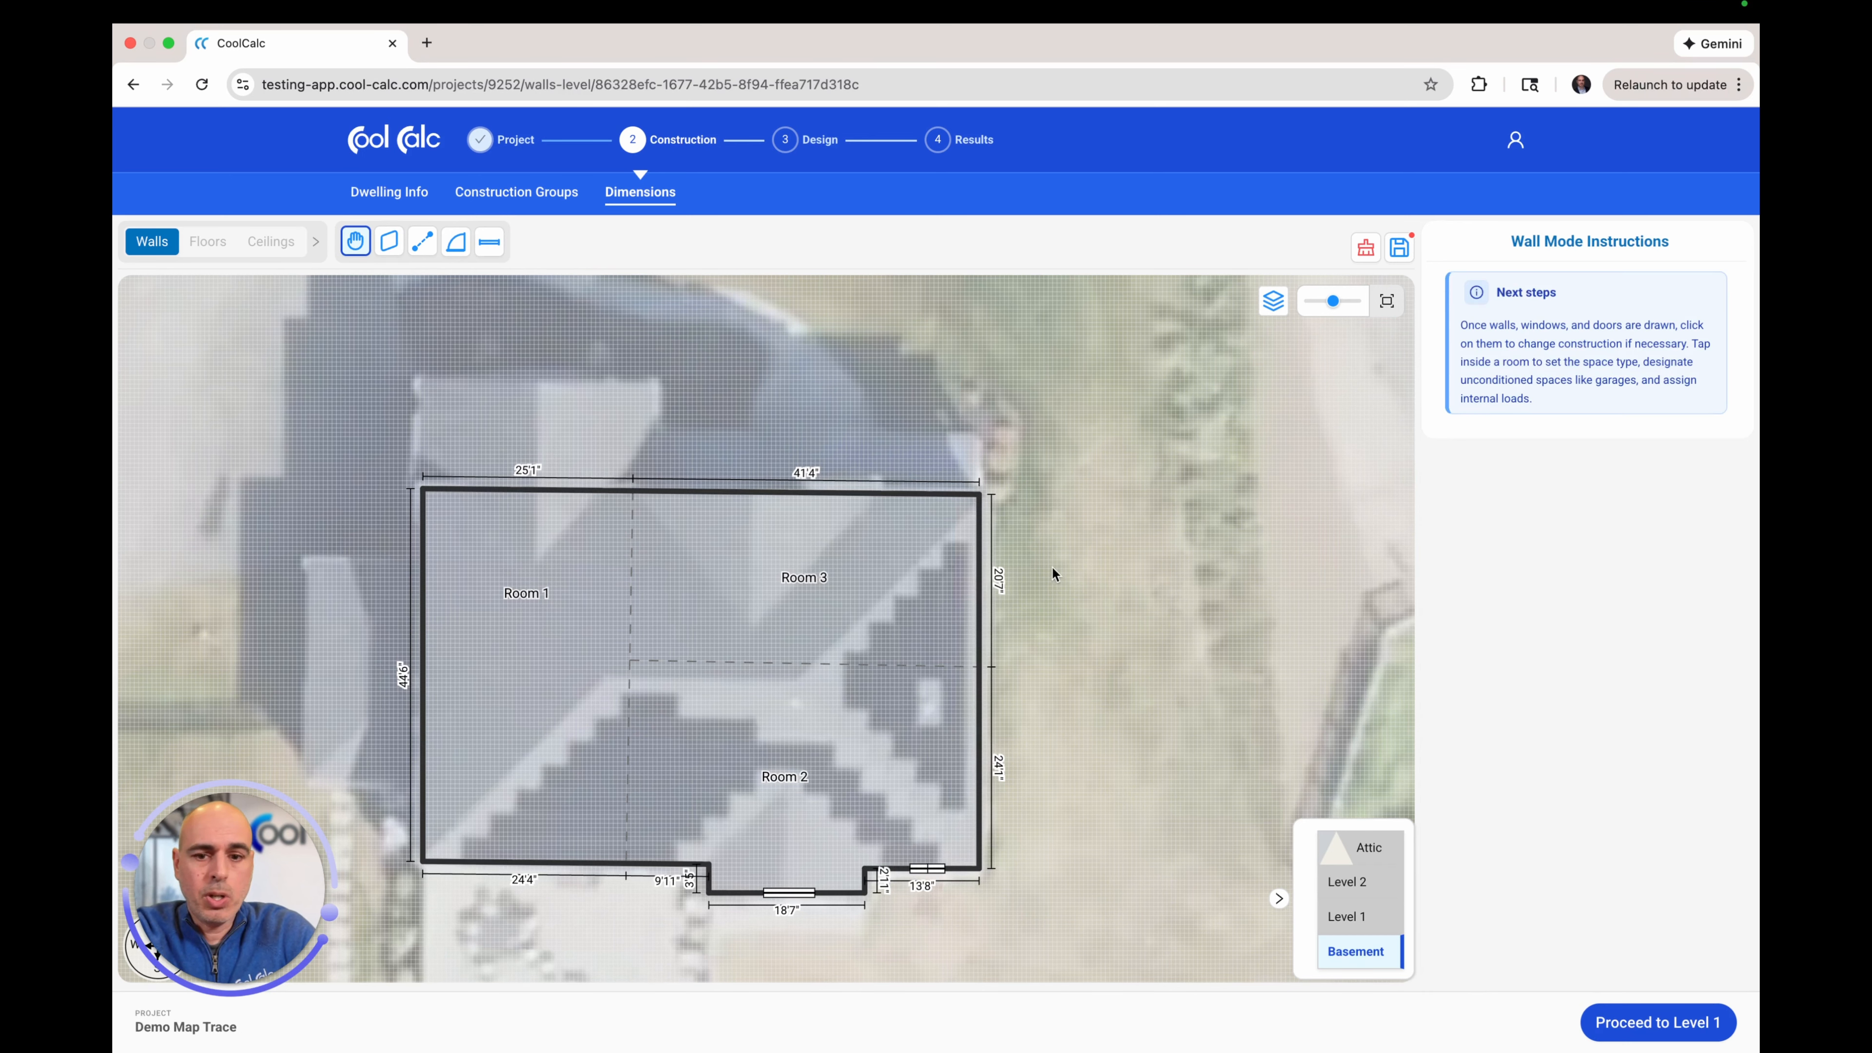
# - Examine the Room 3 east wall's grade heights, partition setting and construction feature group
pyautogui.click(981, 608)
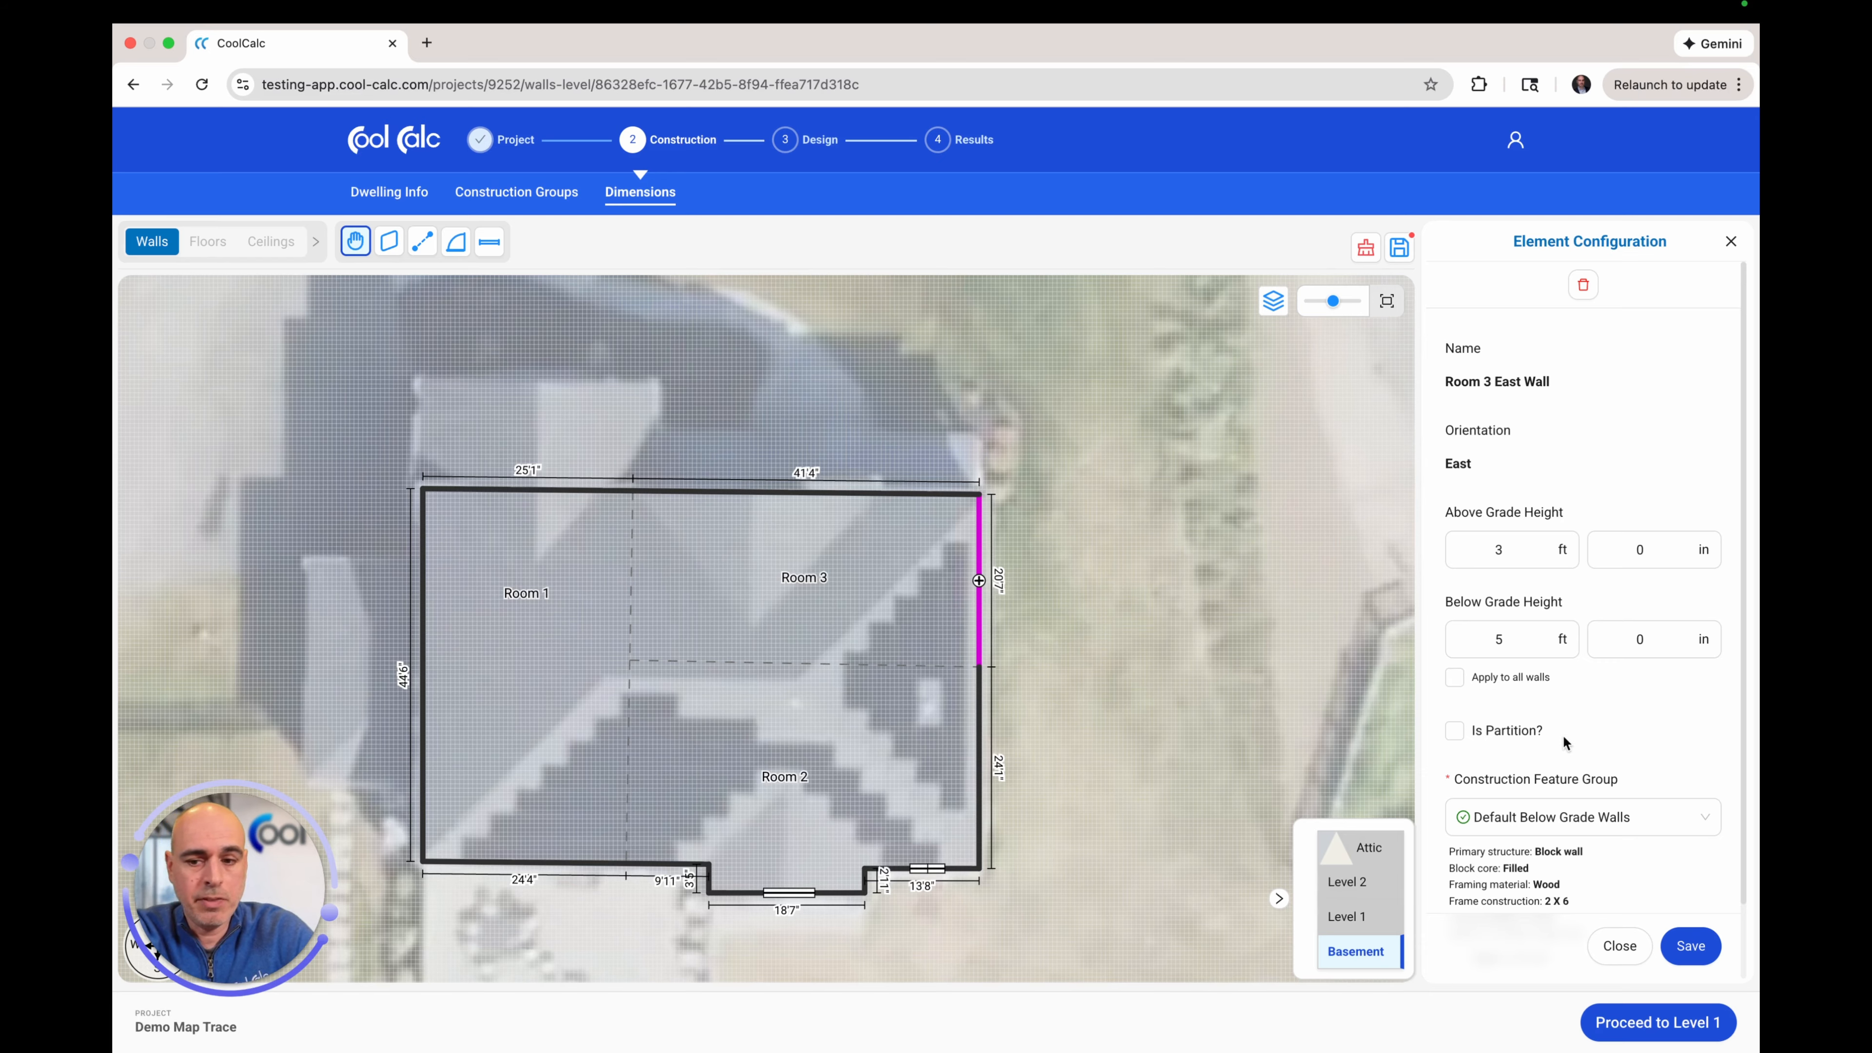
pyautogui.scroll(-2, 1562, 735)
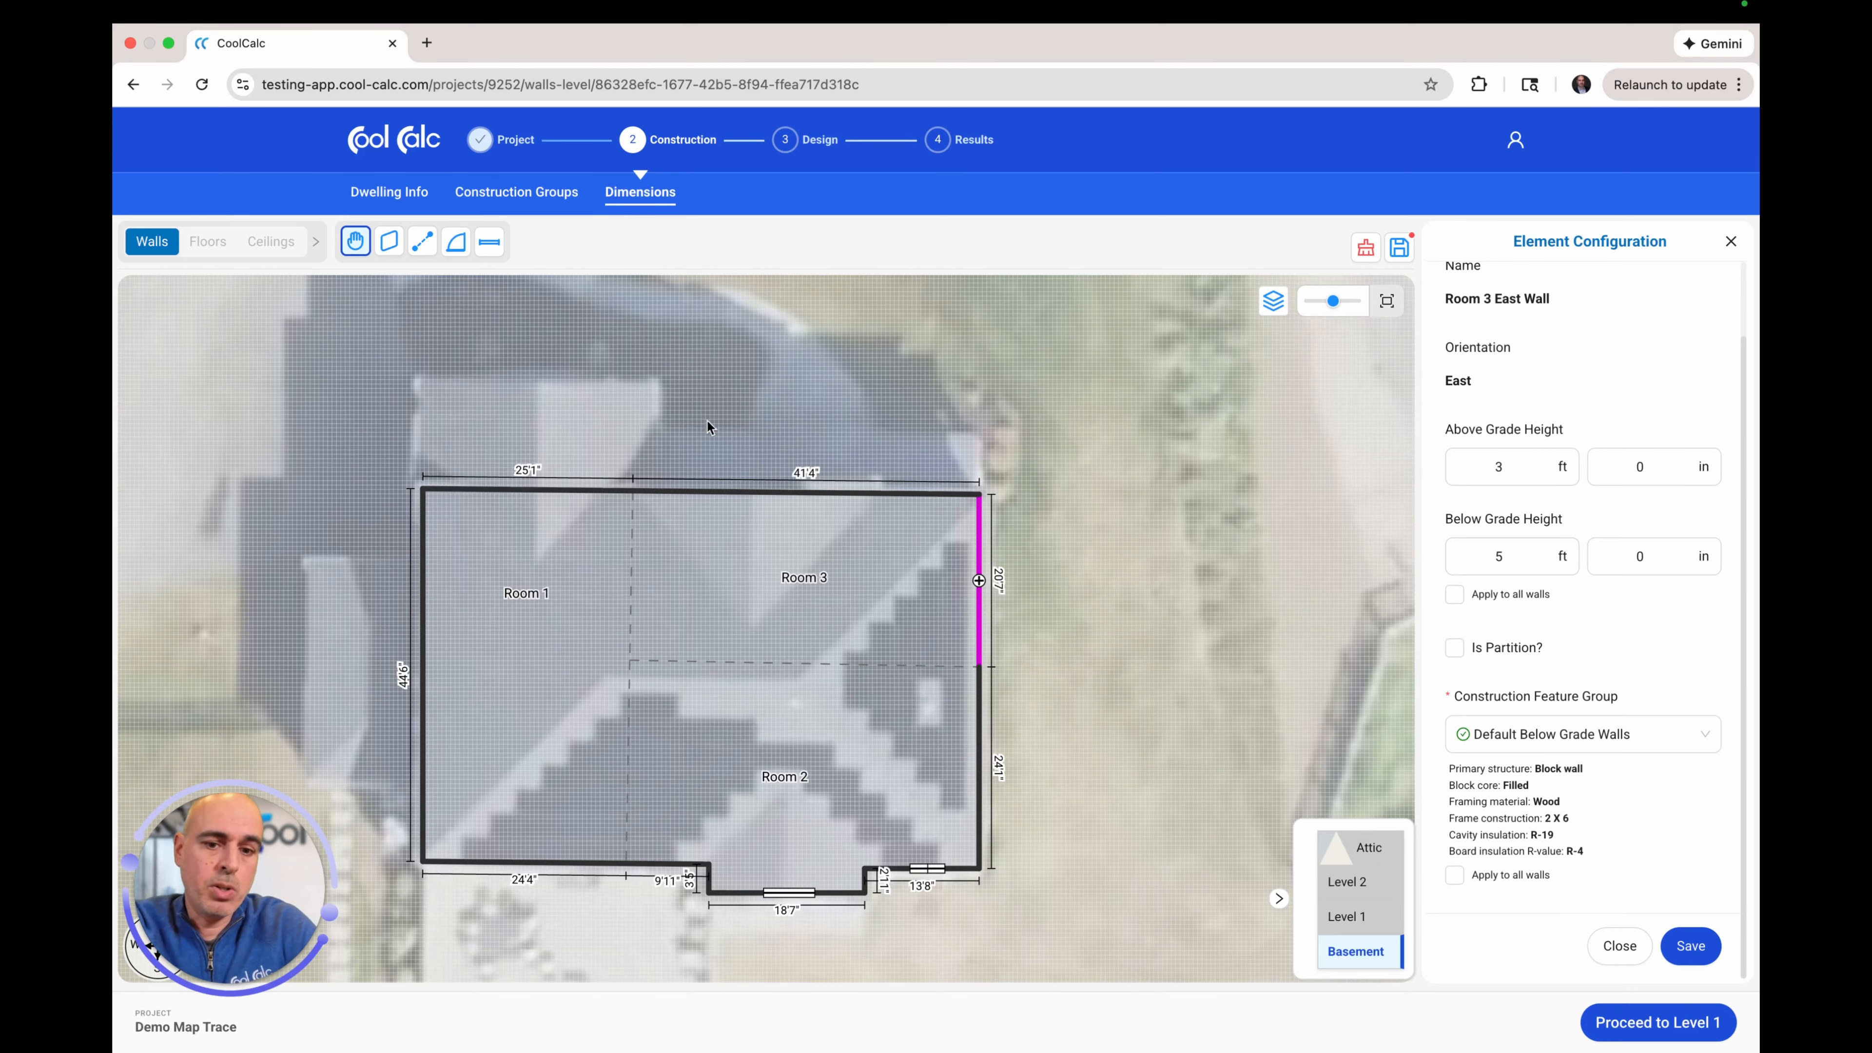
# - Proceed from the Basement to Level 1 and copy the external walls from the Basement
pyautogui.click(1654, 1028)
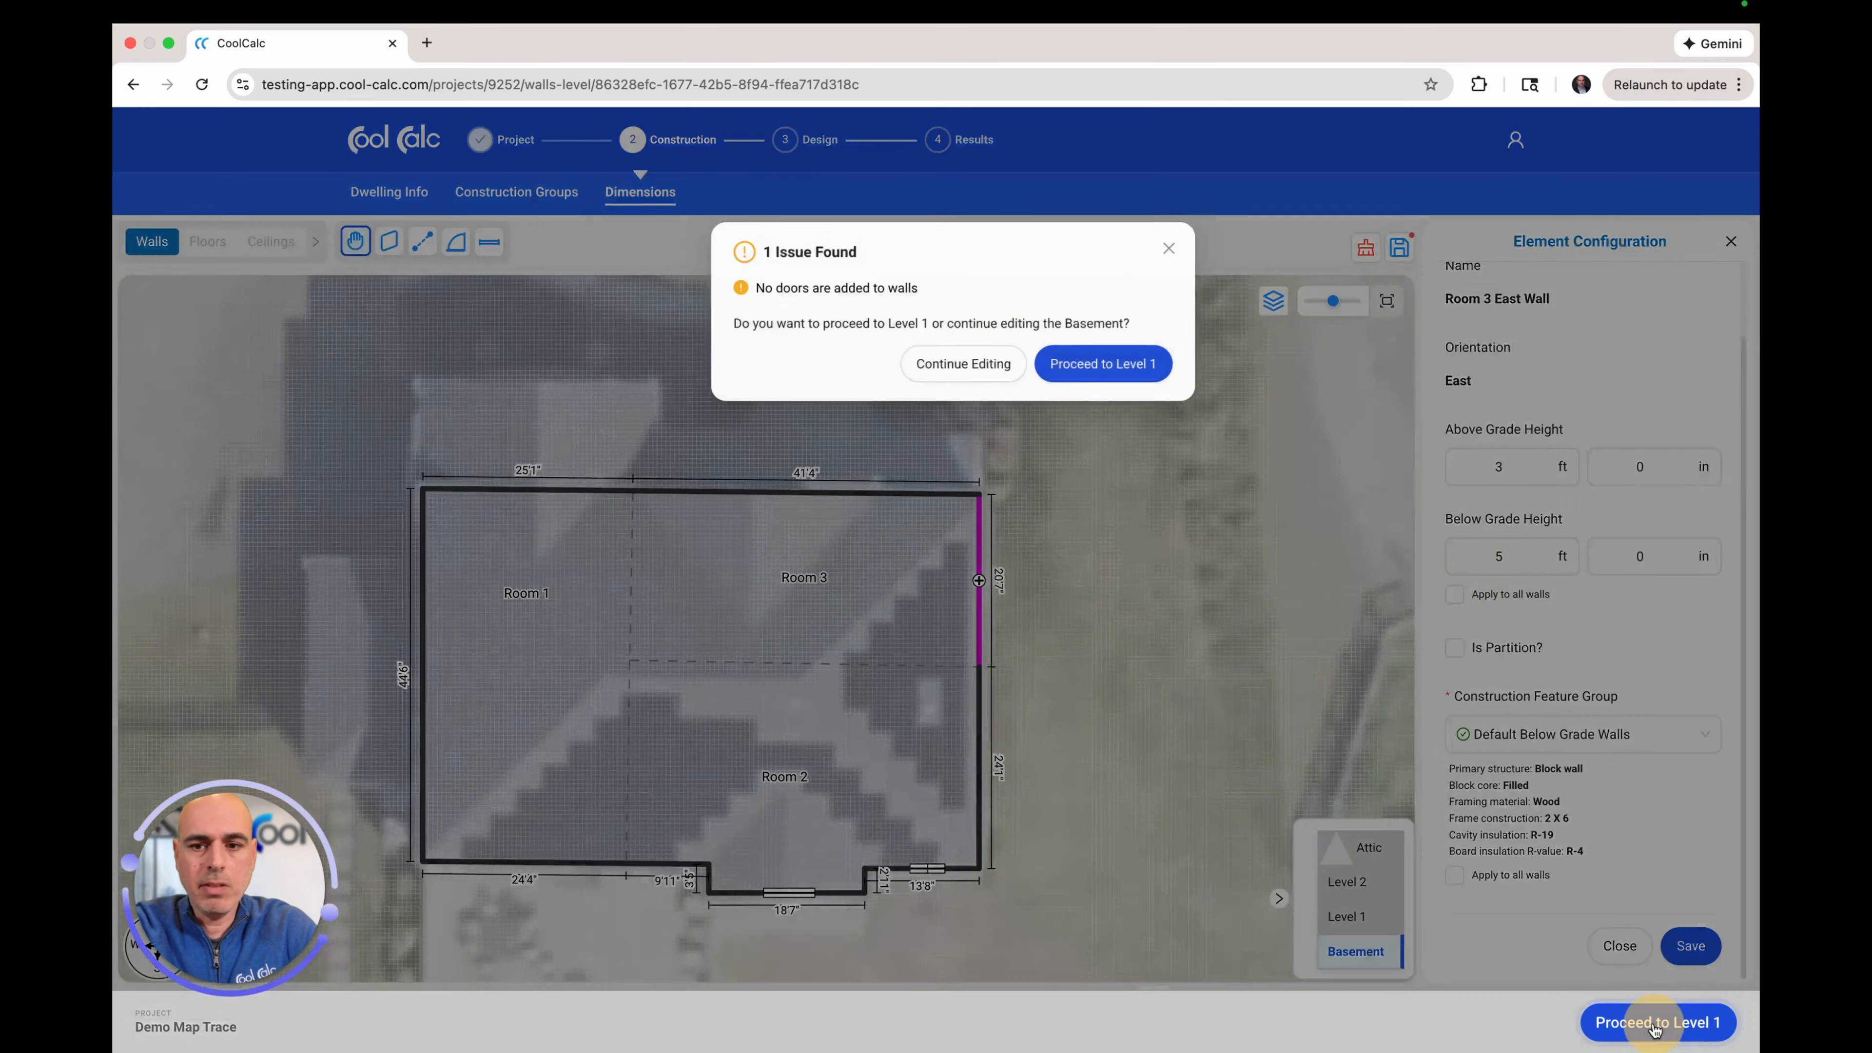
pyautogui.click(1090, 348)
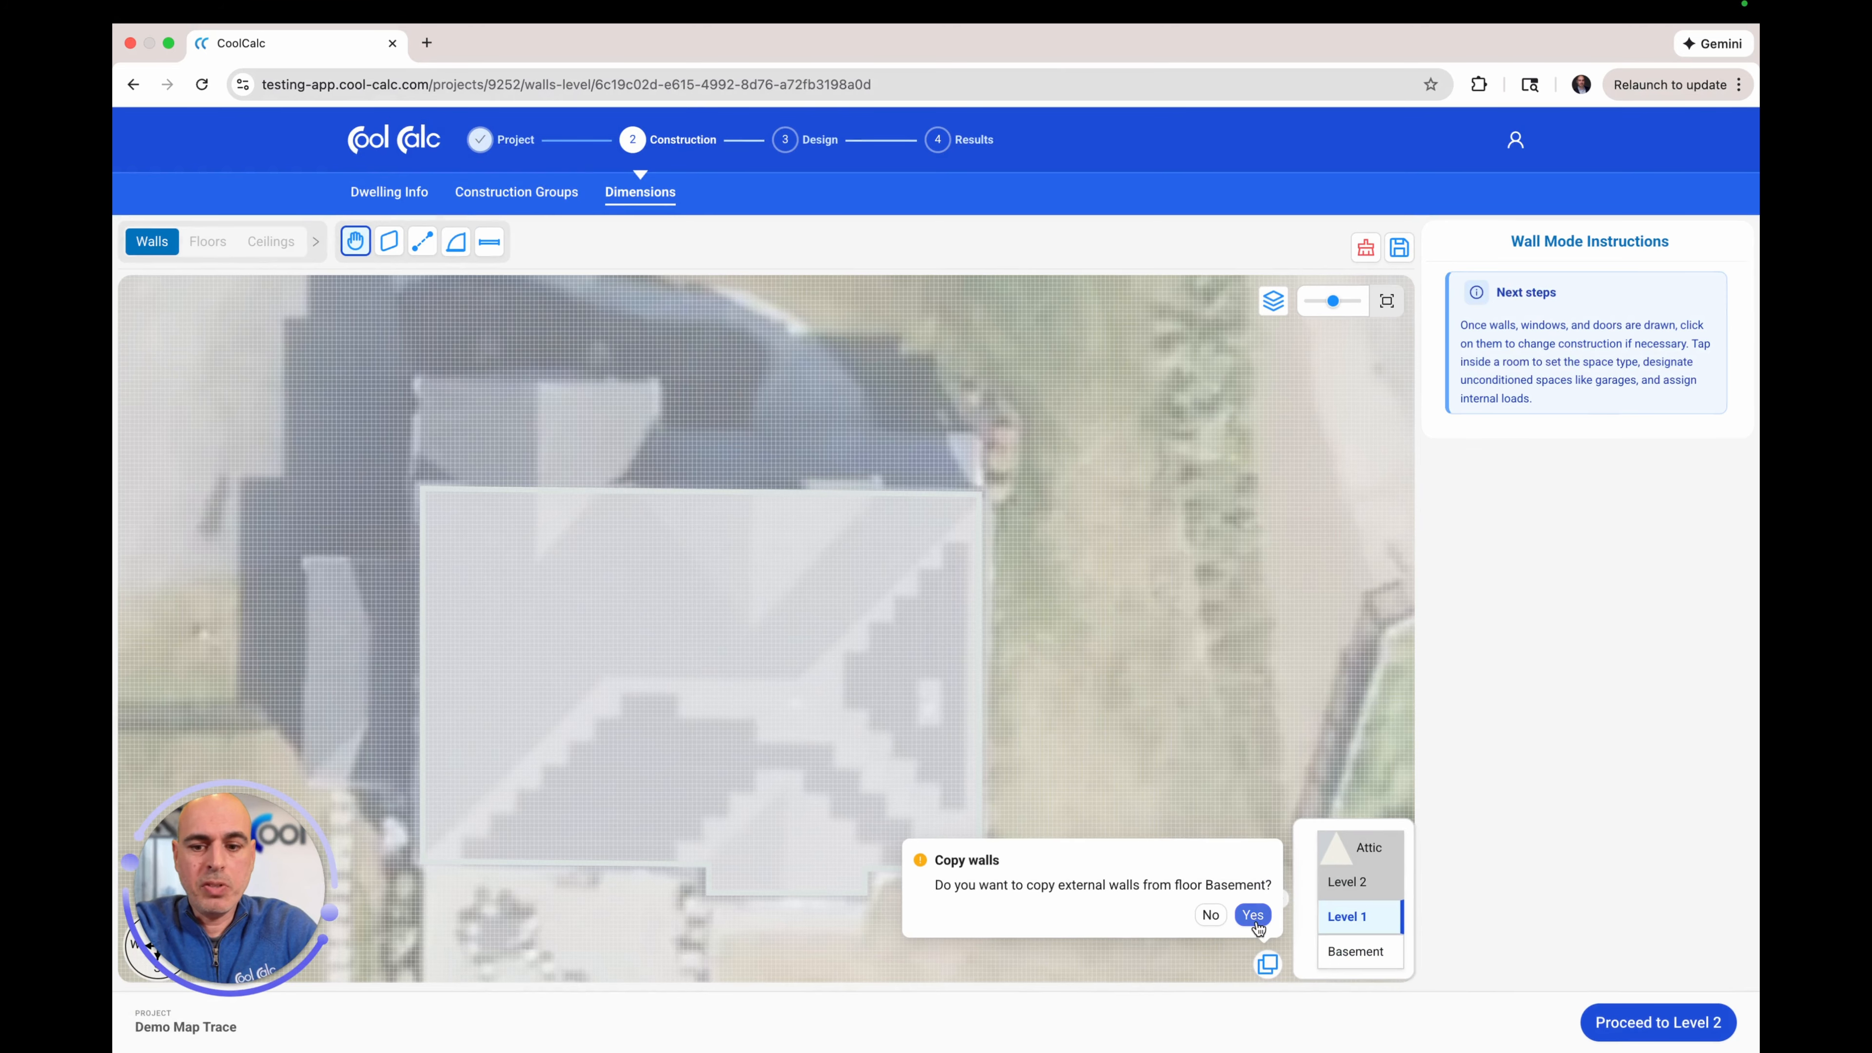
pyautogui.click(1253, 915)
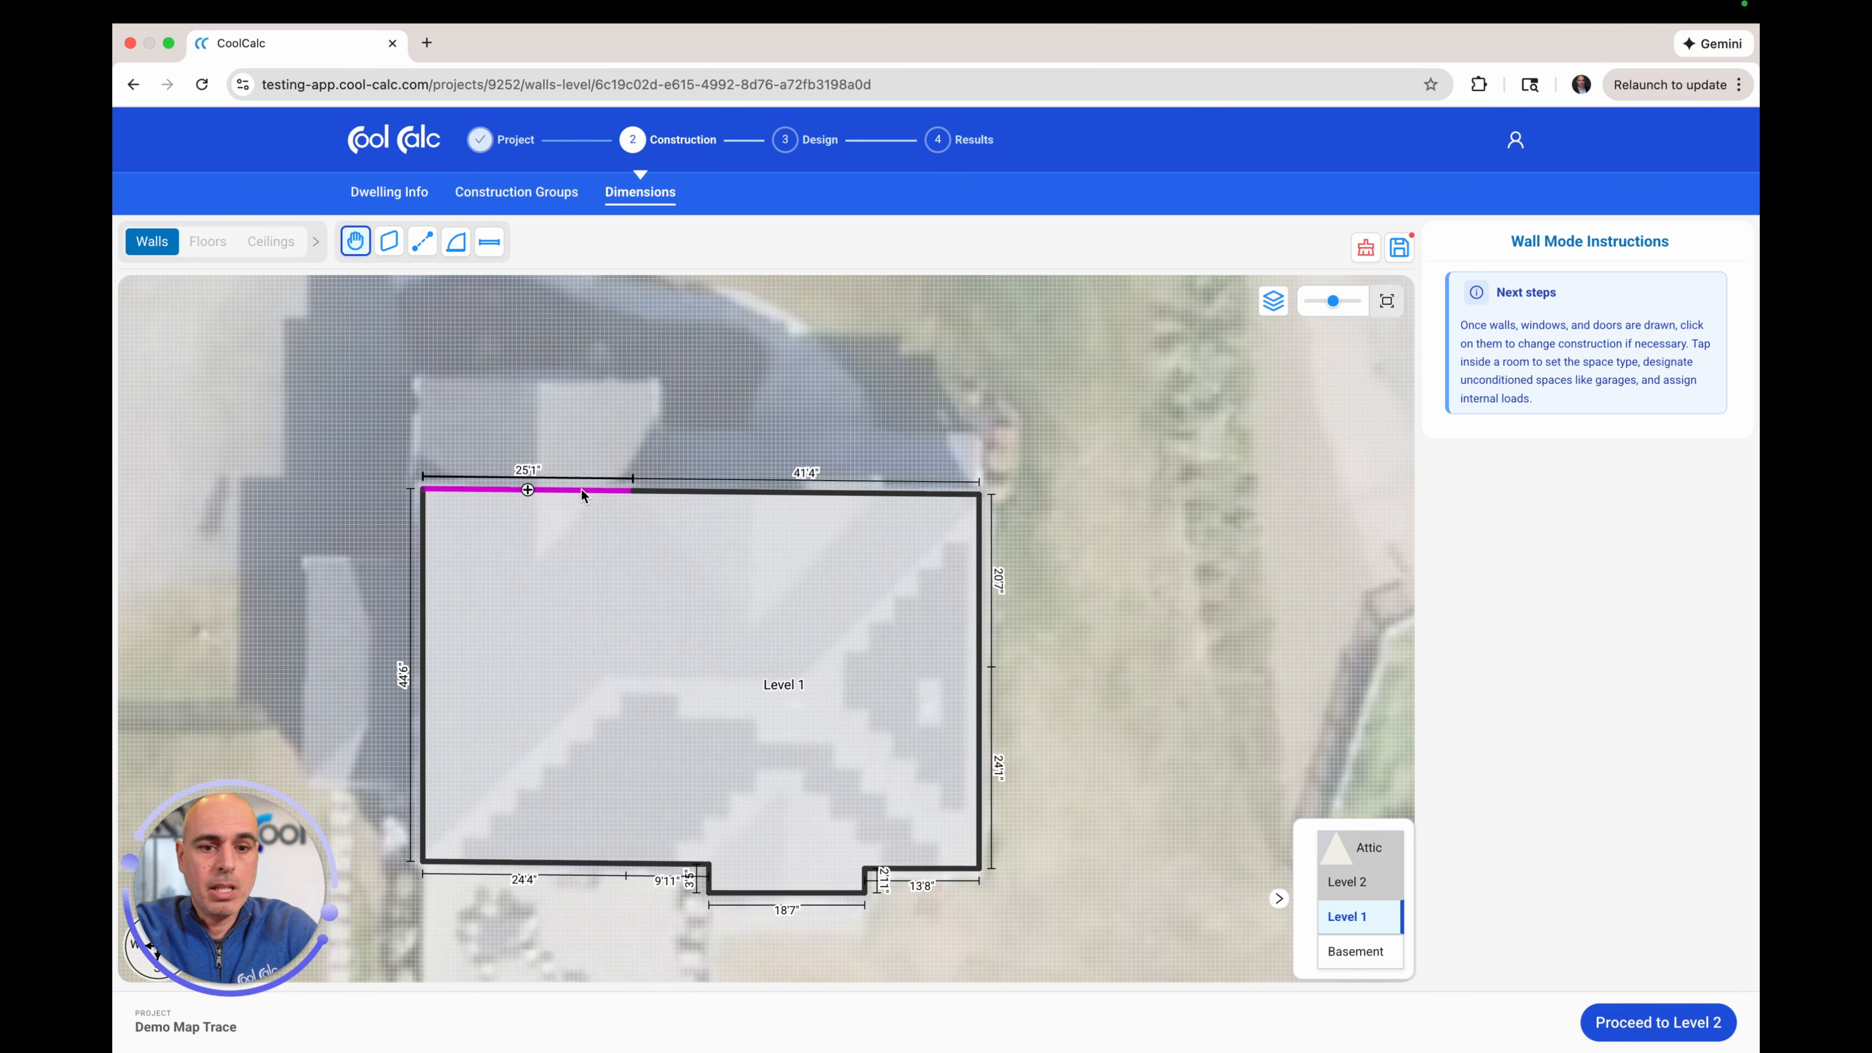
# - Notch Level 1's northwest corner about 10'2" deep and 25'7" wide, leaving a straight 40'11" north wall to the east
pyautogui.moveTo(580, 487); pyautogui.dragTo(585, 575)
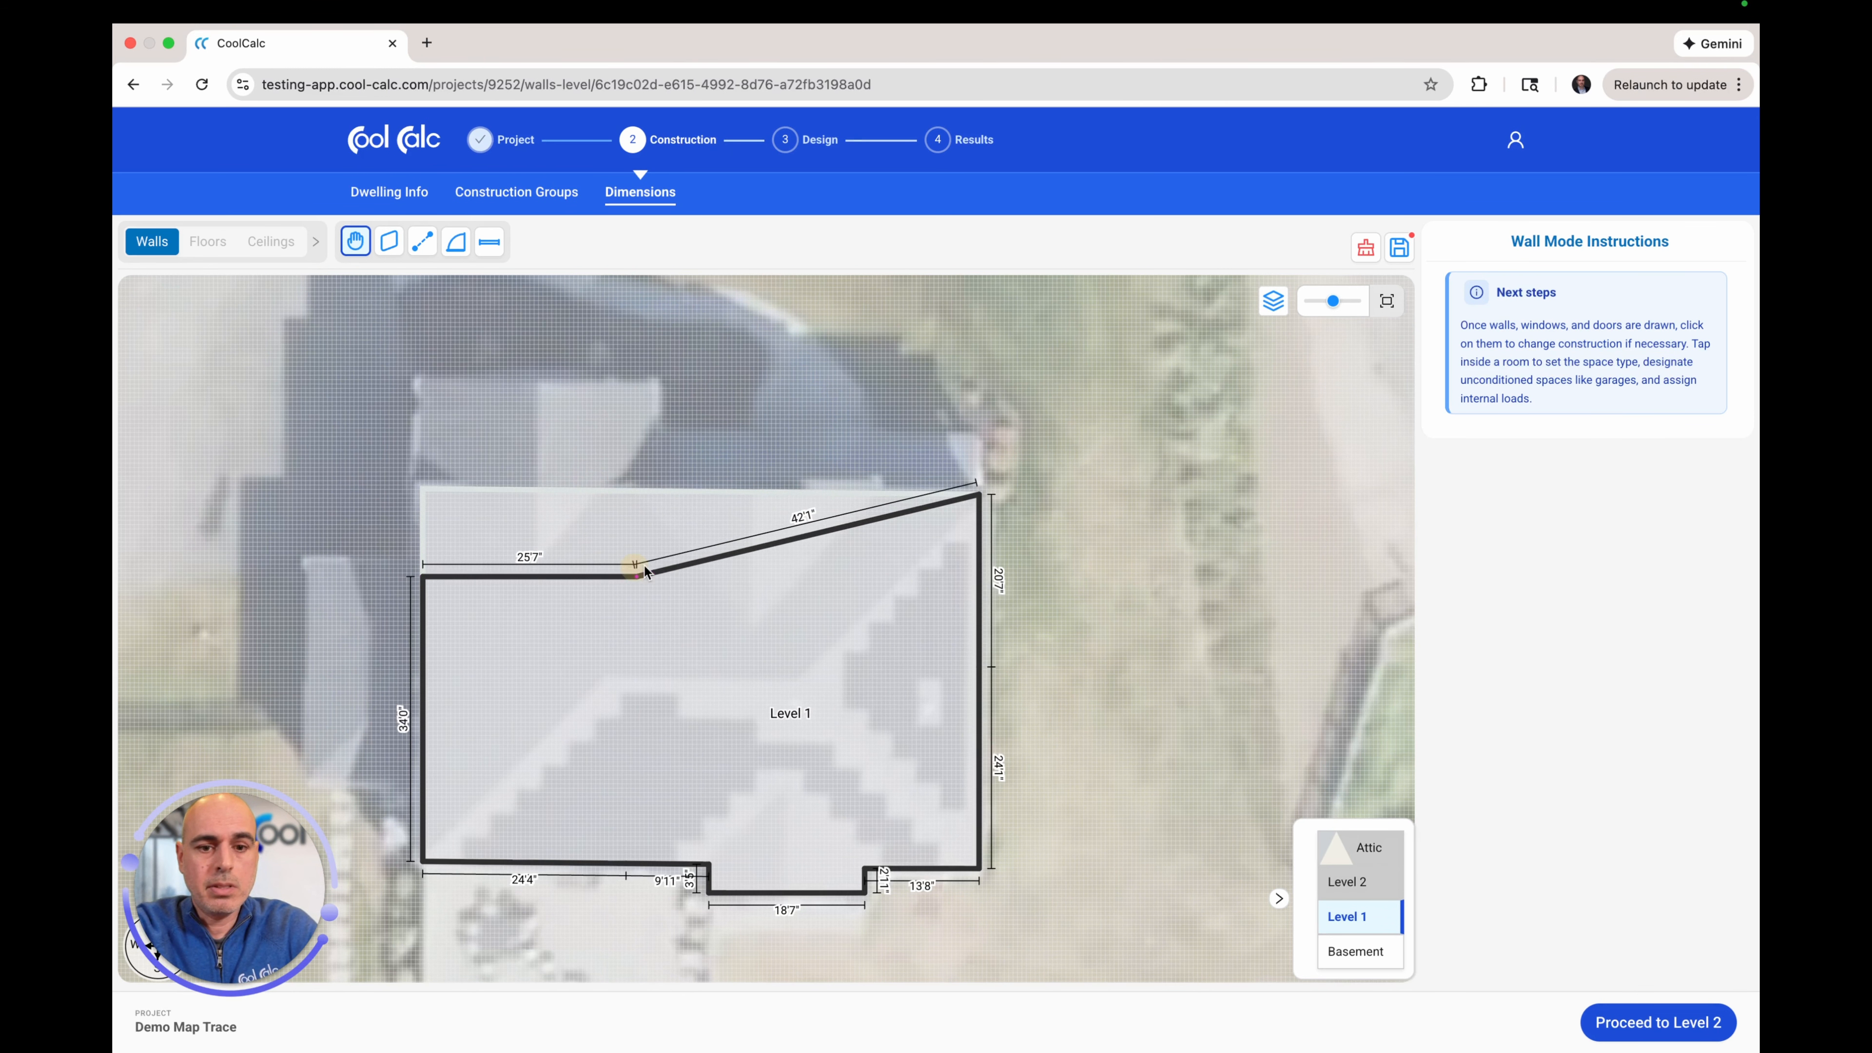
pyautogui.doubleClick(808, 534)
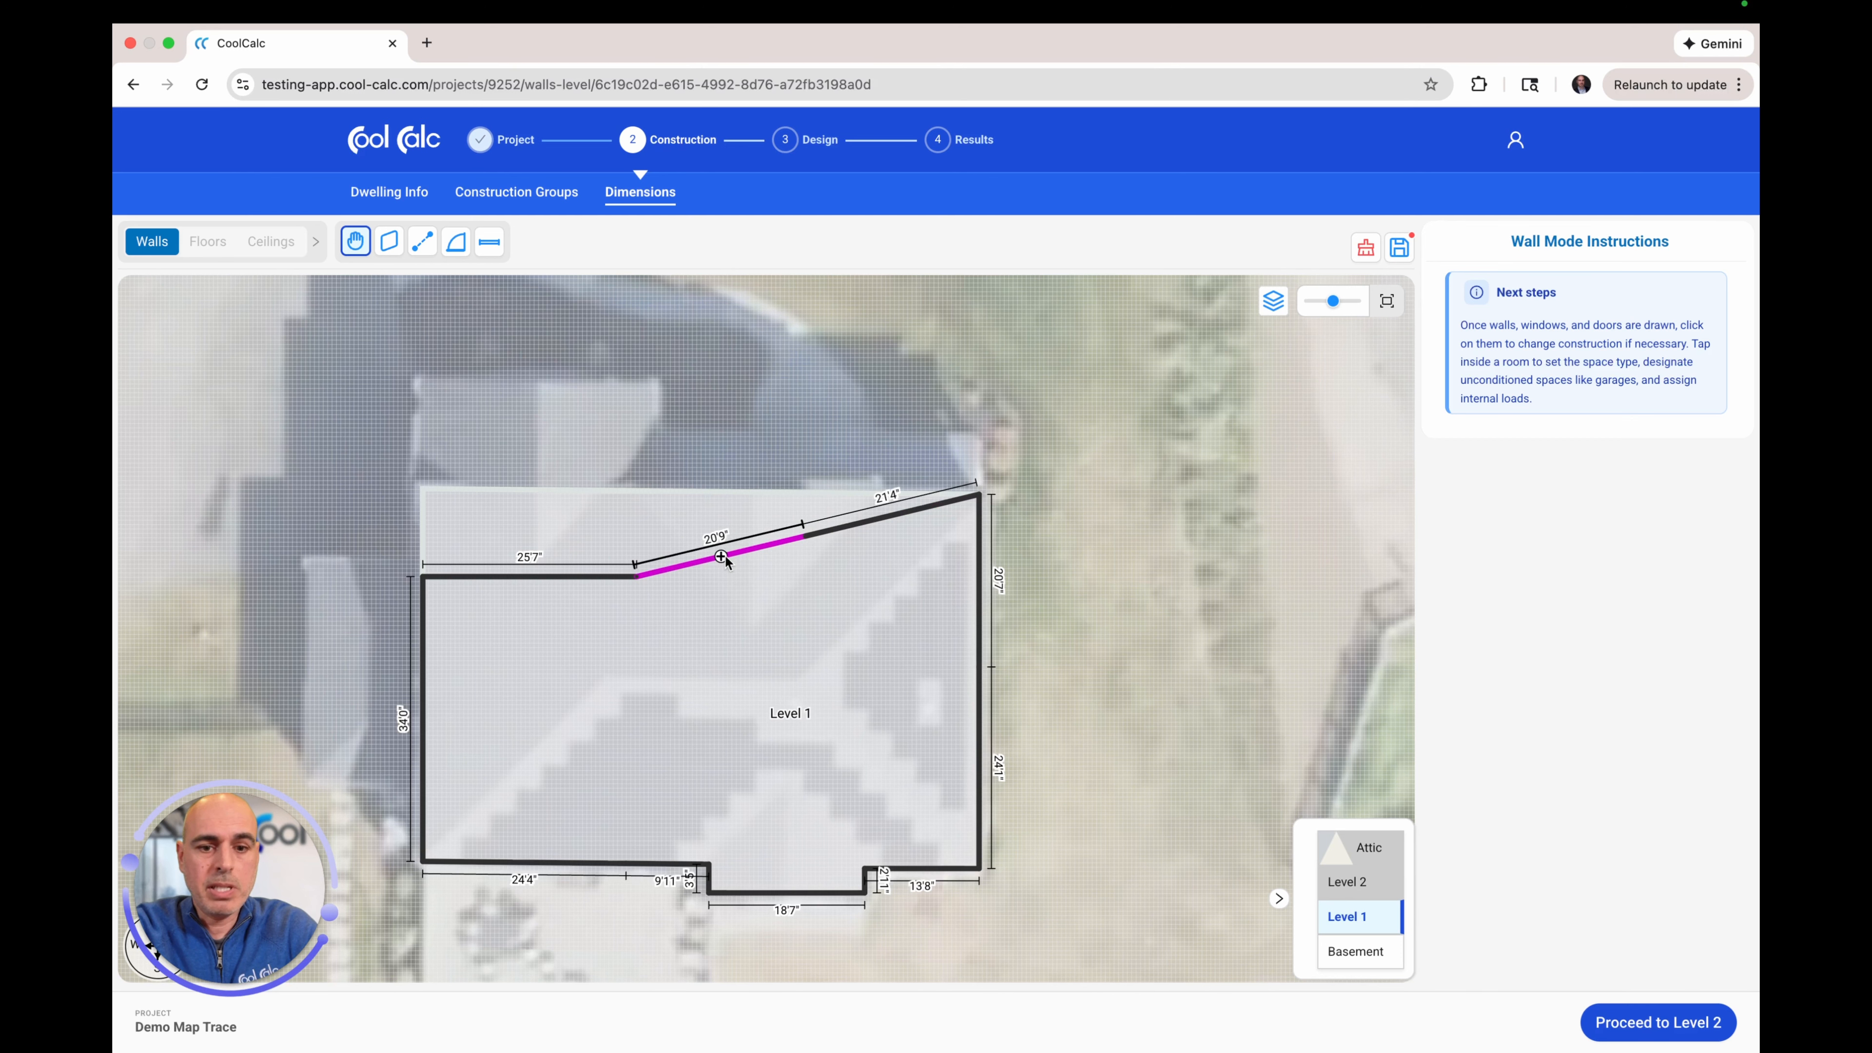
pyautogui.moveTo(805, 537); pyautogui.dragTo(637, 489)
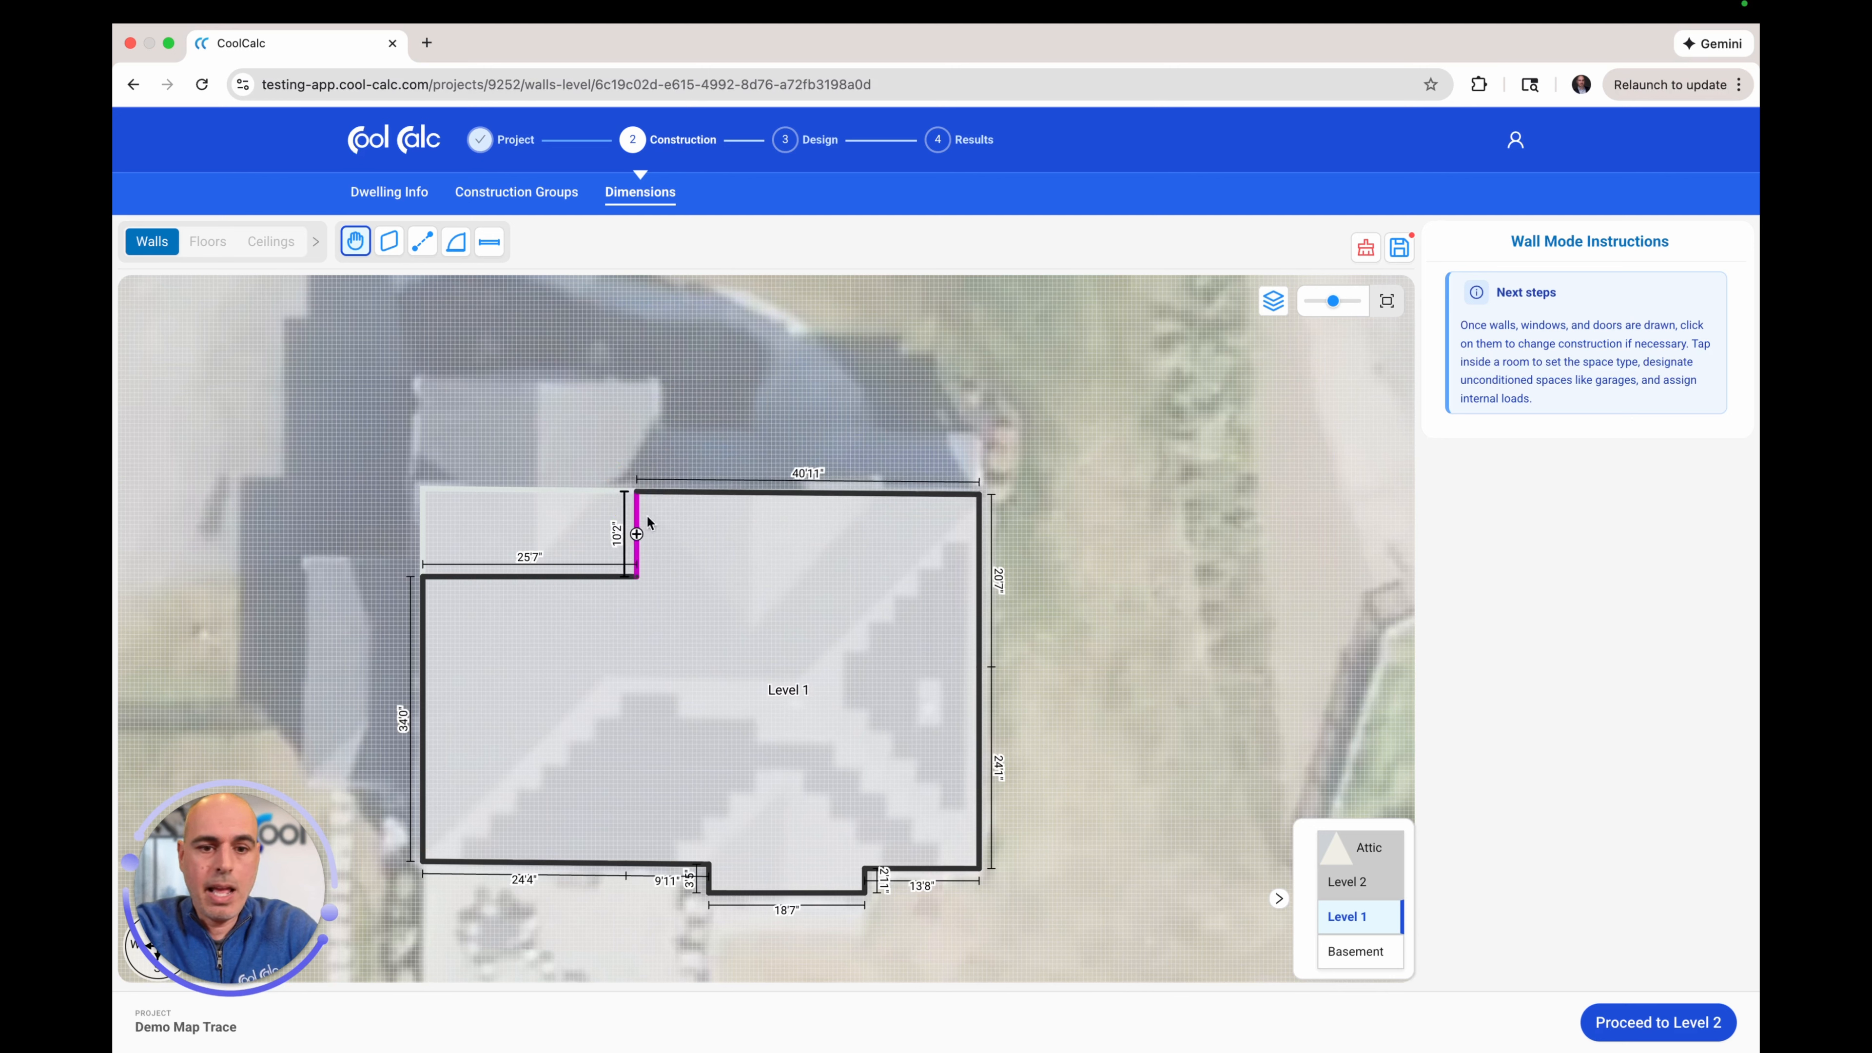
# - Draw walls enclosing a room about 25'7" by 22'3" at the northwest notch, projecting about 12'1" beyond the north wall
pyautogui.click(389, 242)
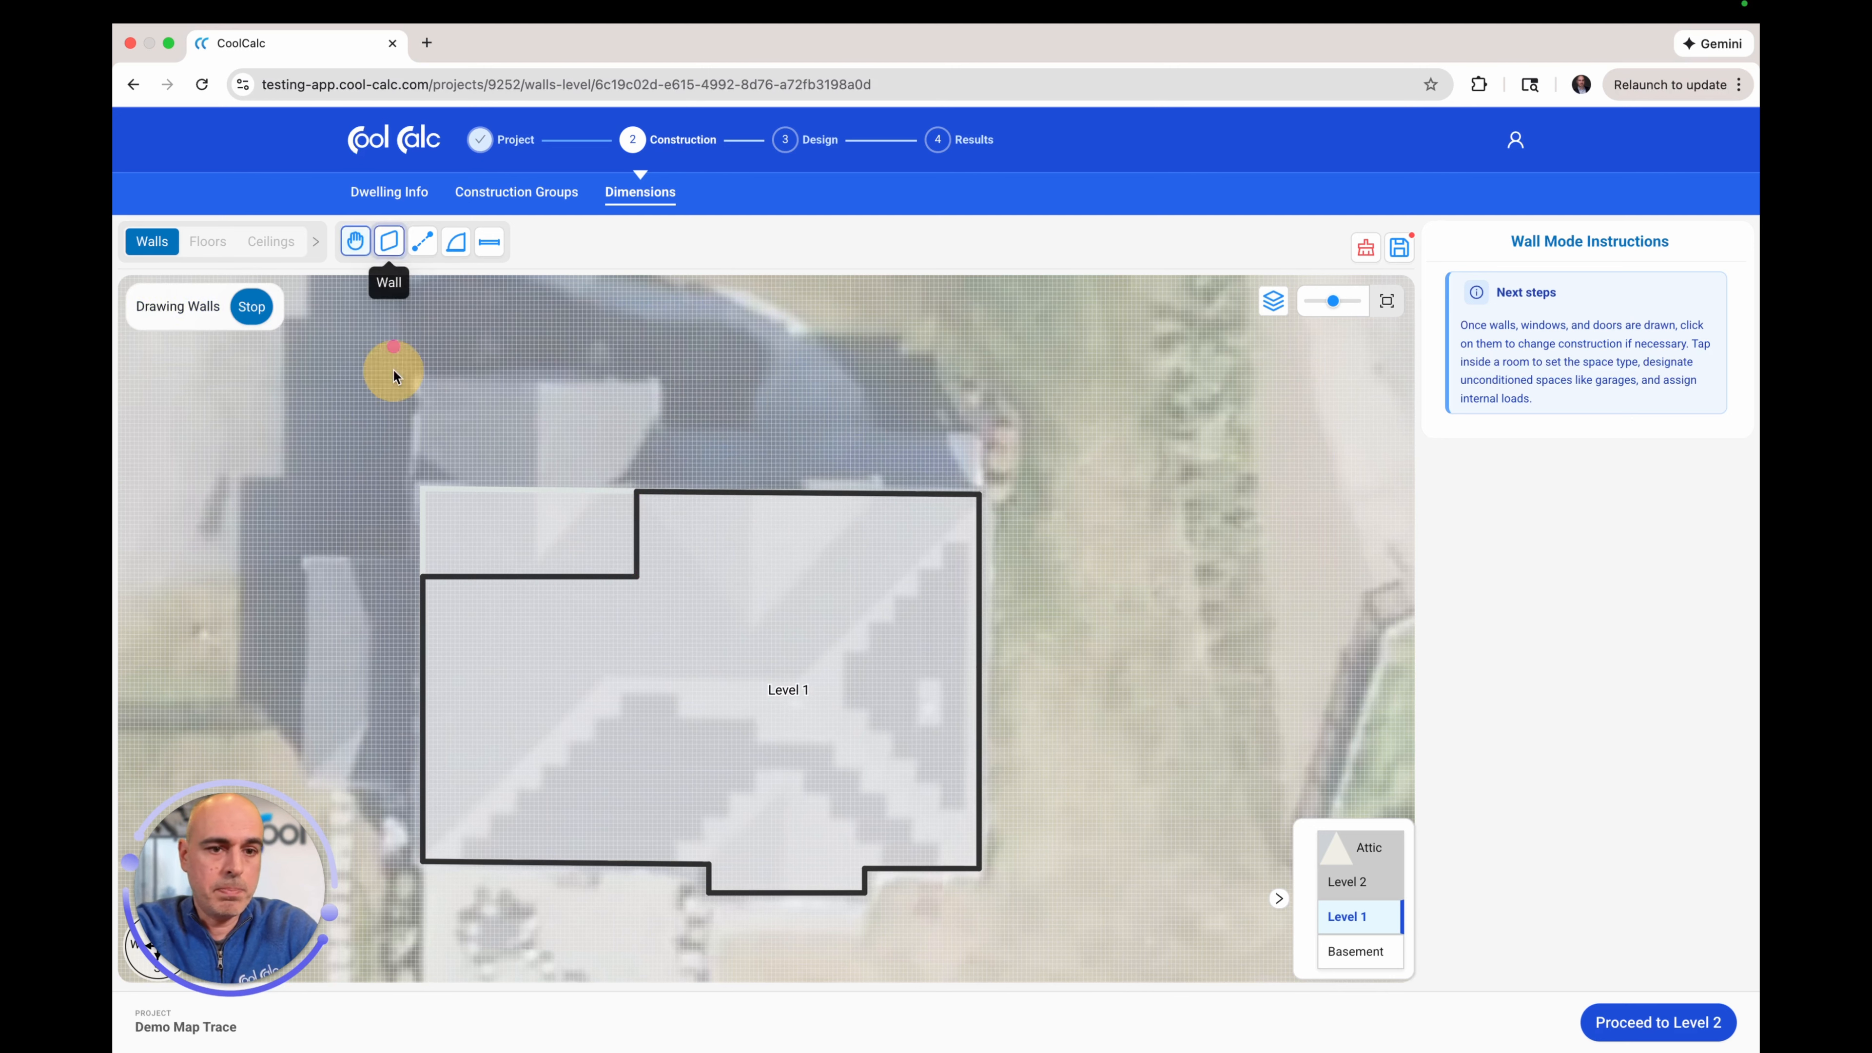
pyautogui.click(425, 575)
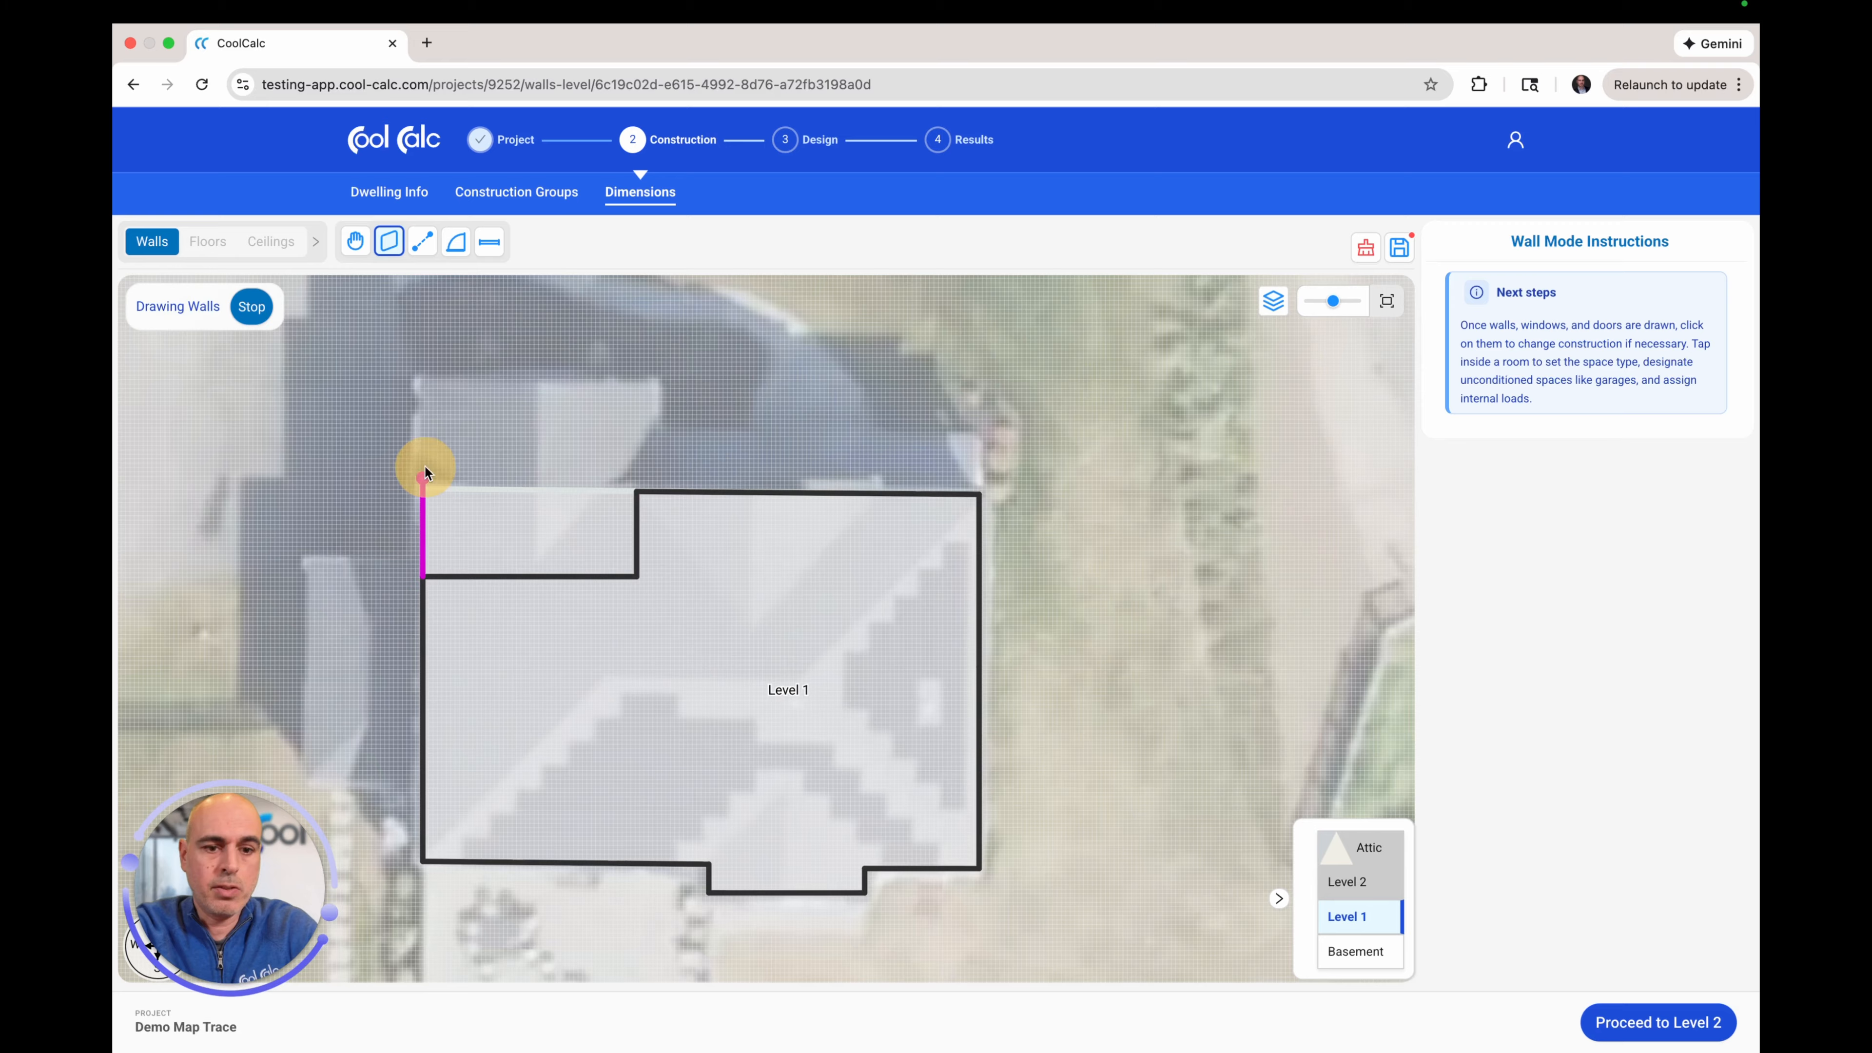
pyautogui.click(432, 391)
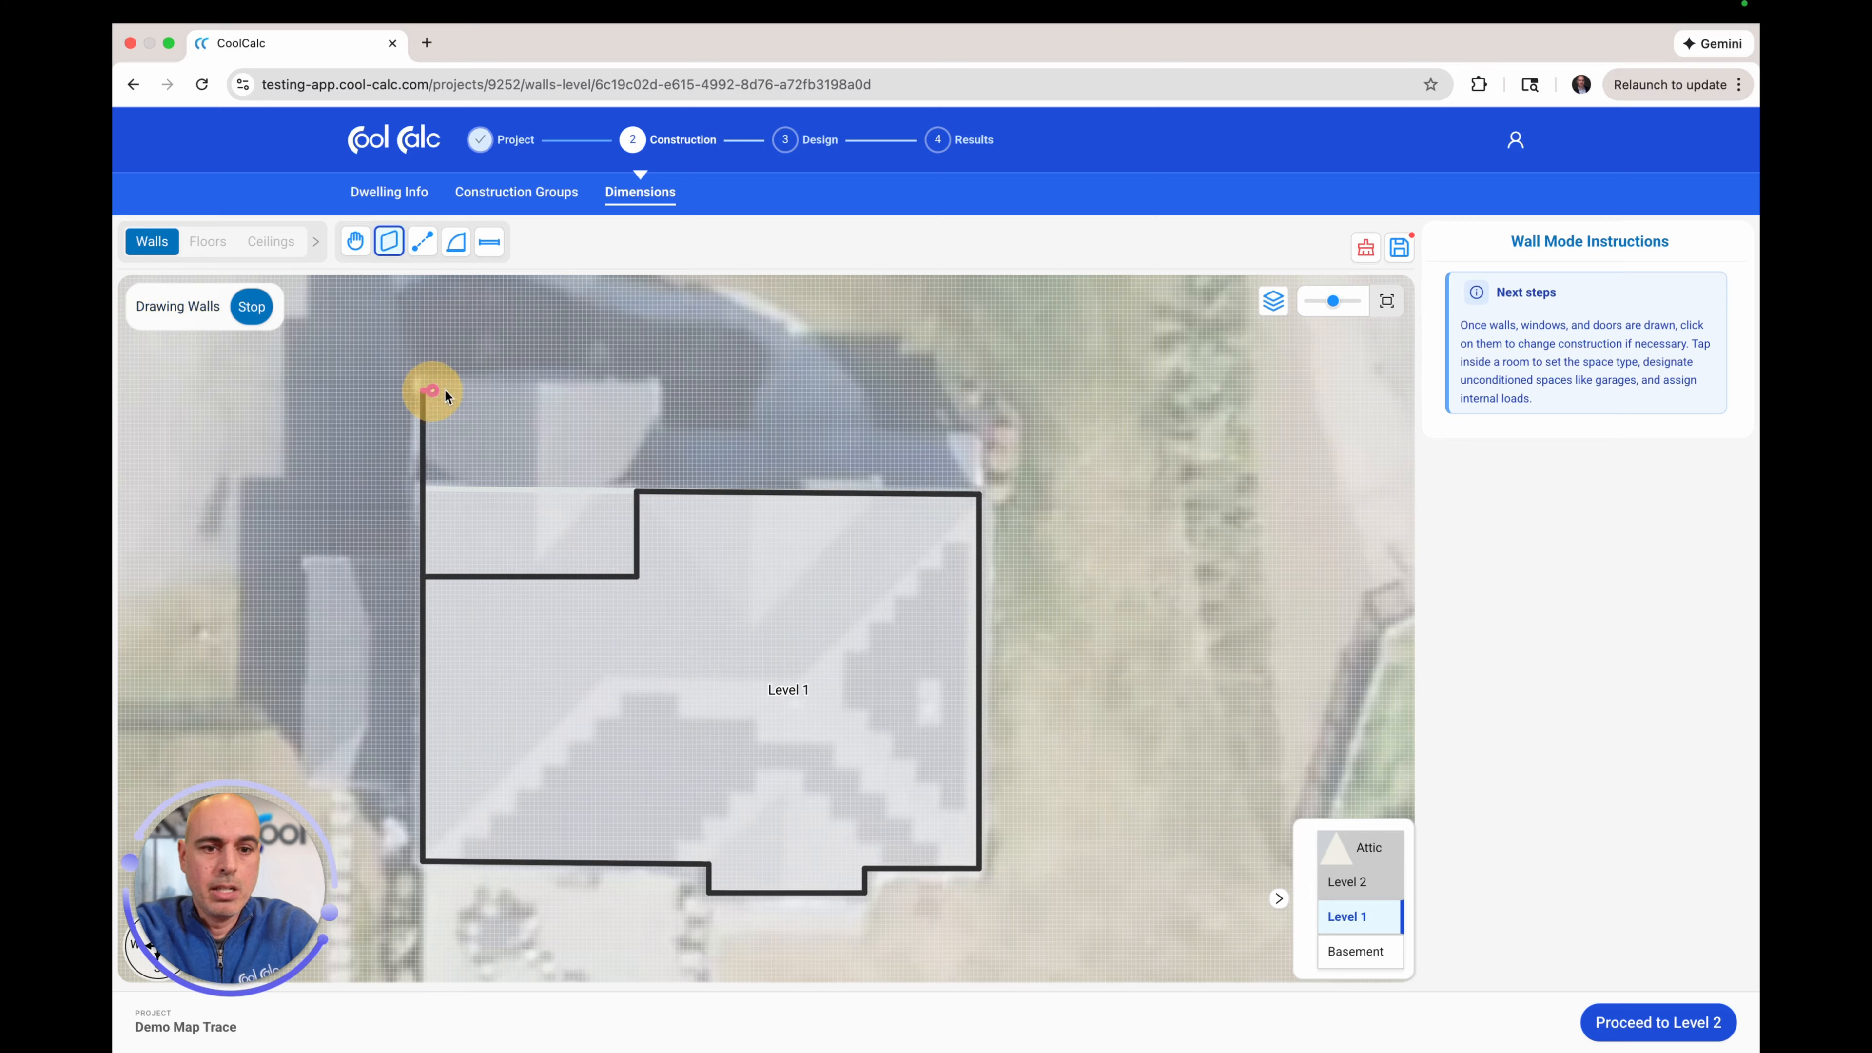
pyautogui.click(635, 392)
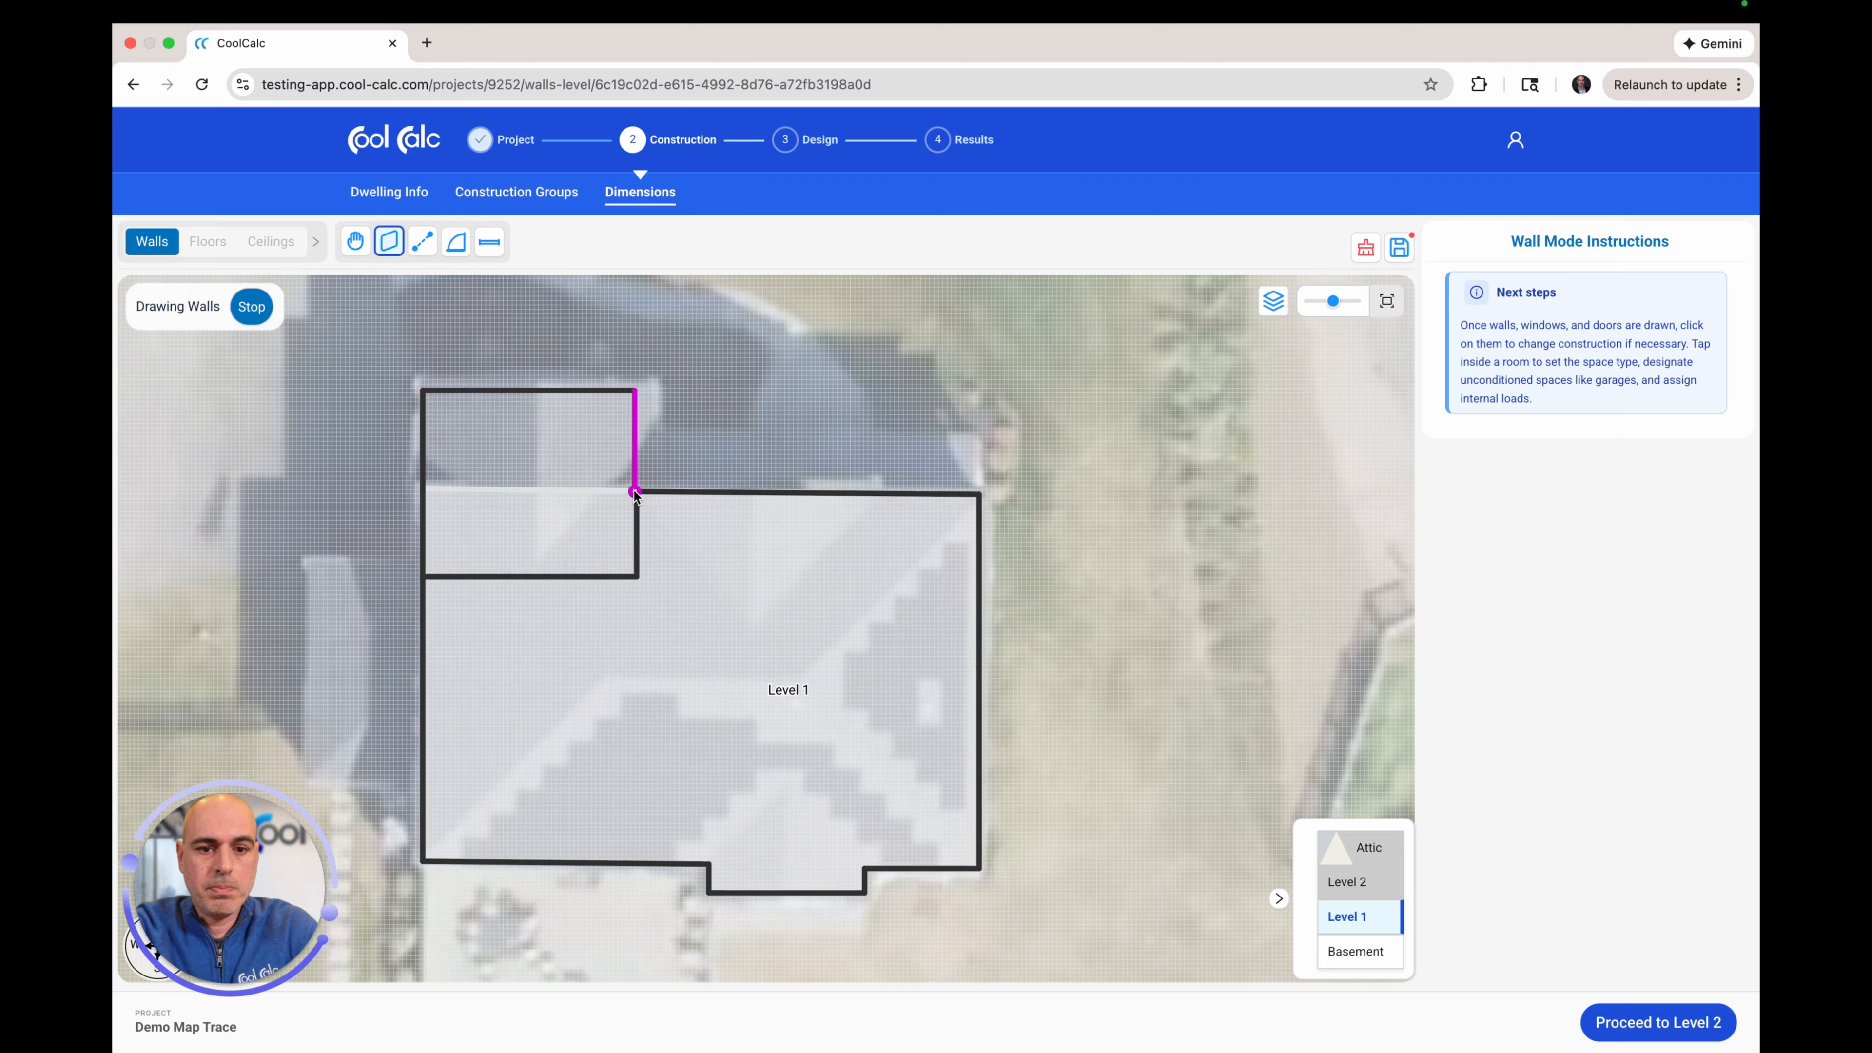
pyautogui.click(634, 491)
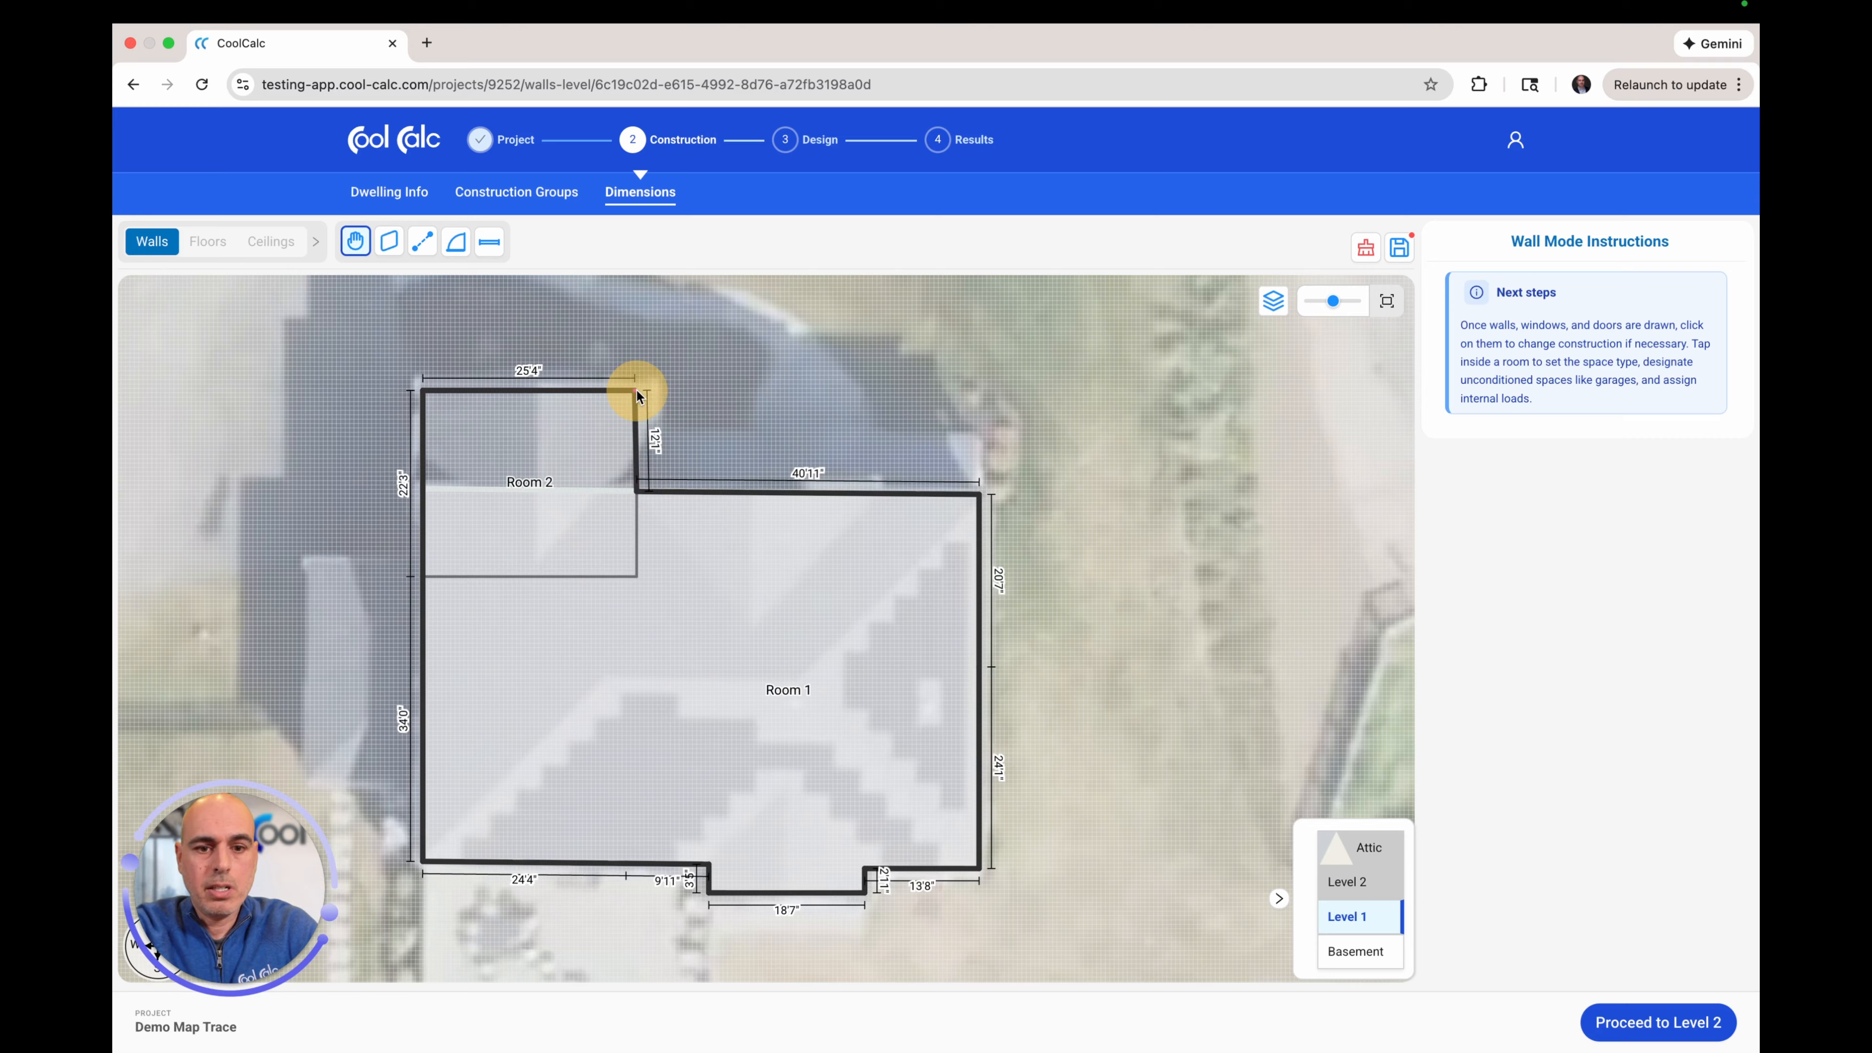
pyautogui.moveTo(635, 391); pyautogui.dragTo(638, 391)
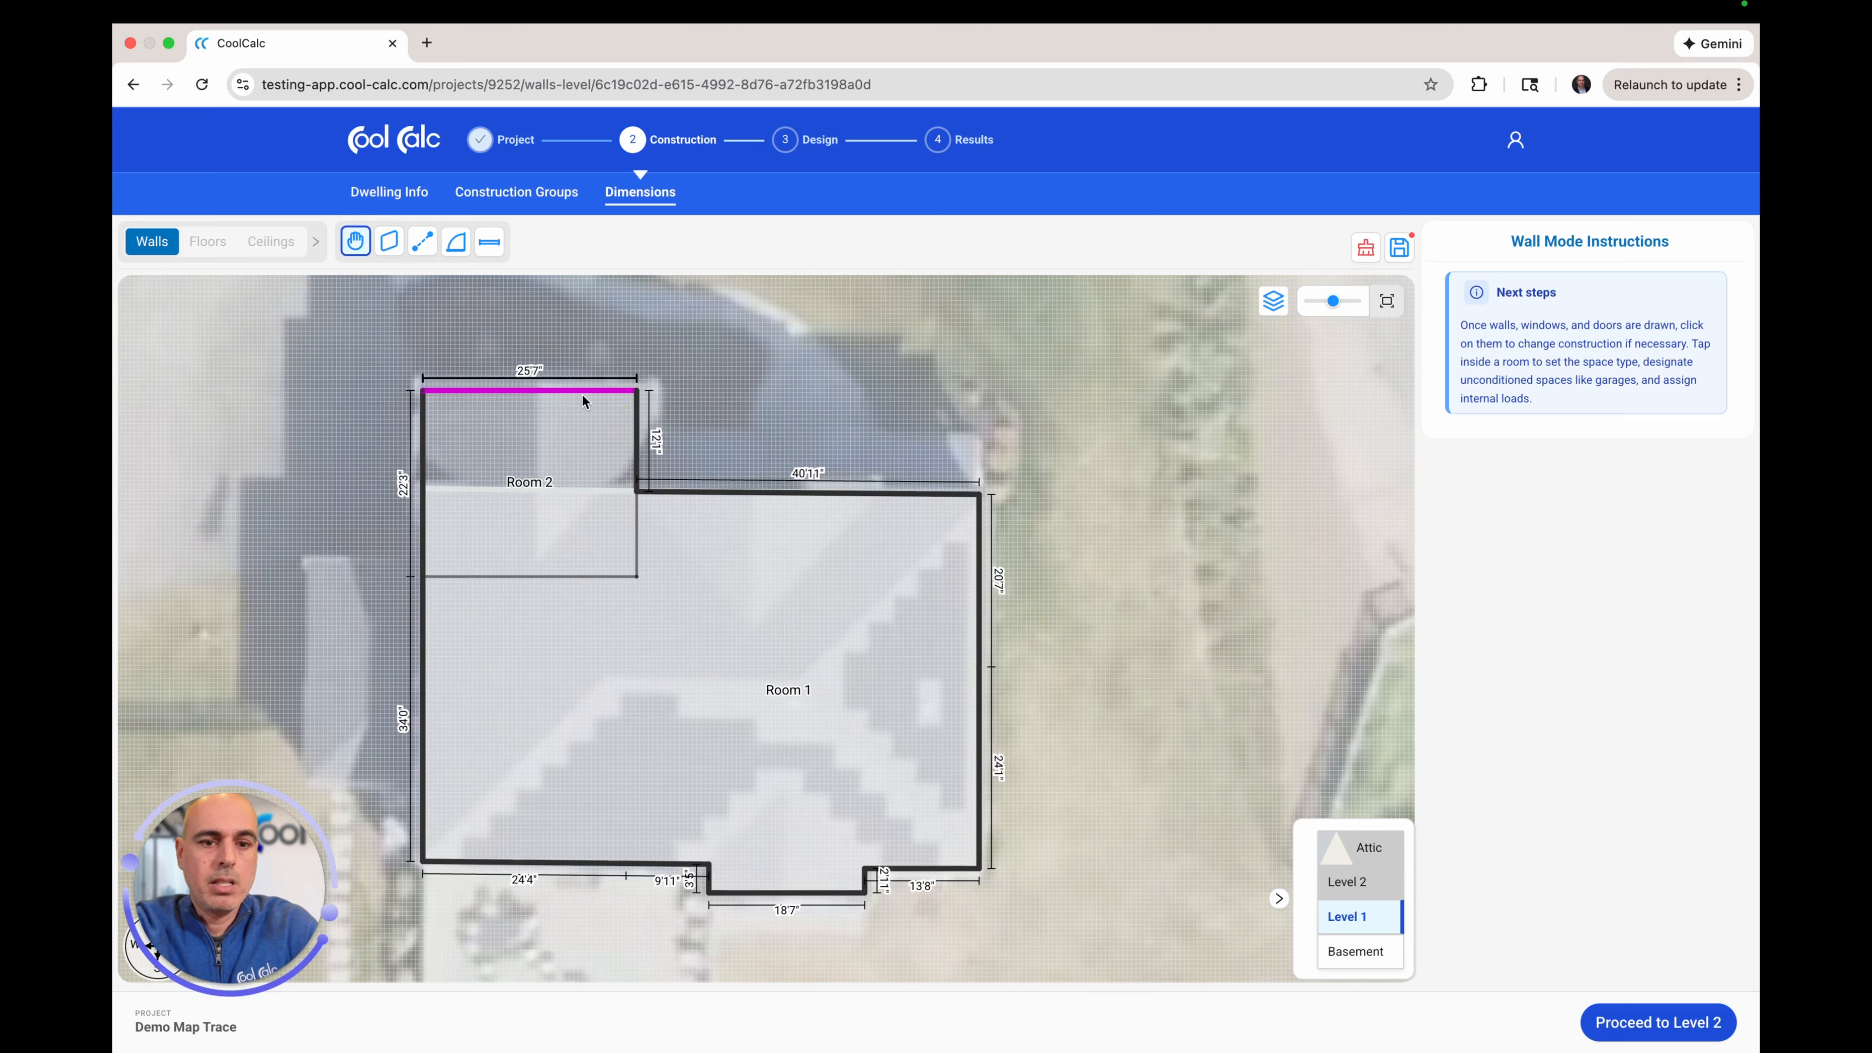
# - Make Room 2 unconditioned with space type Garage - Under Living Space, rename it Garage and save the settings
pyautogui.click(568, 451)
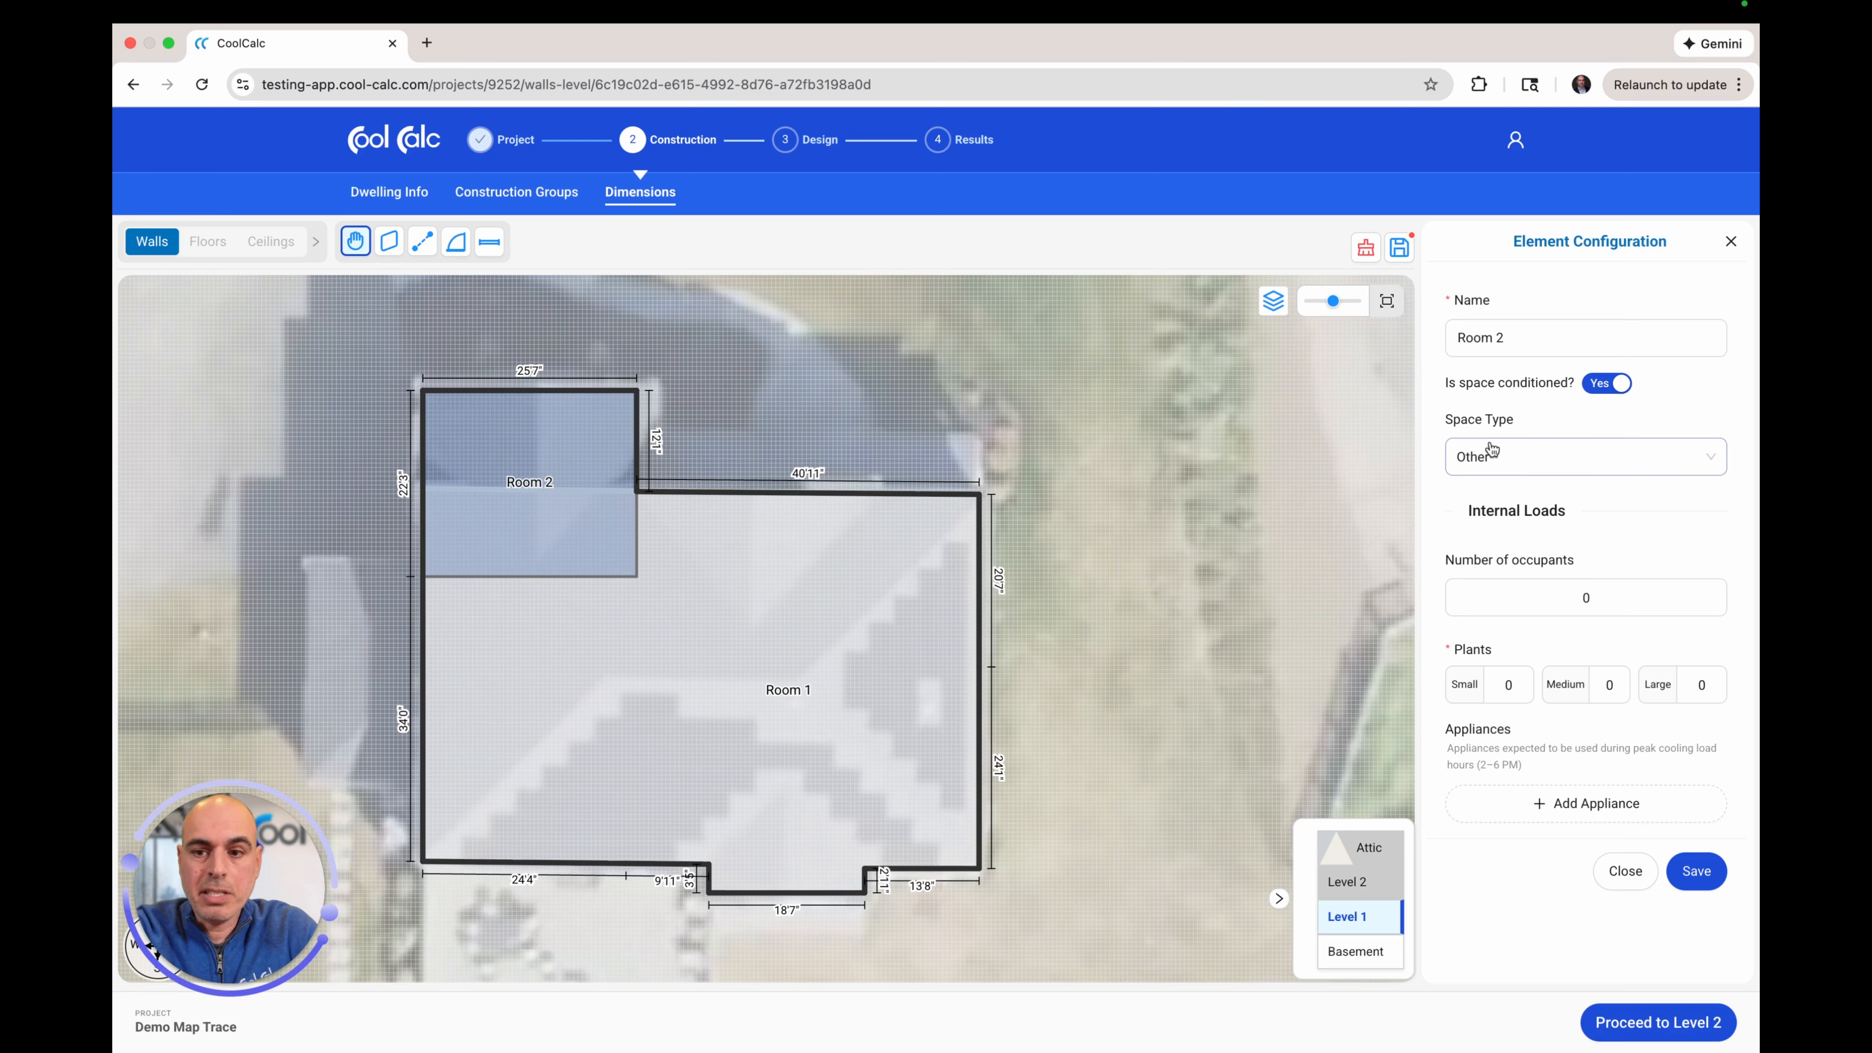
pyautogui.click(1604, 383)
pyautogui.click(1565, 448)
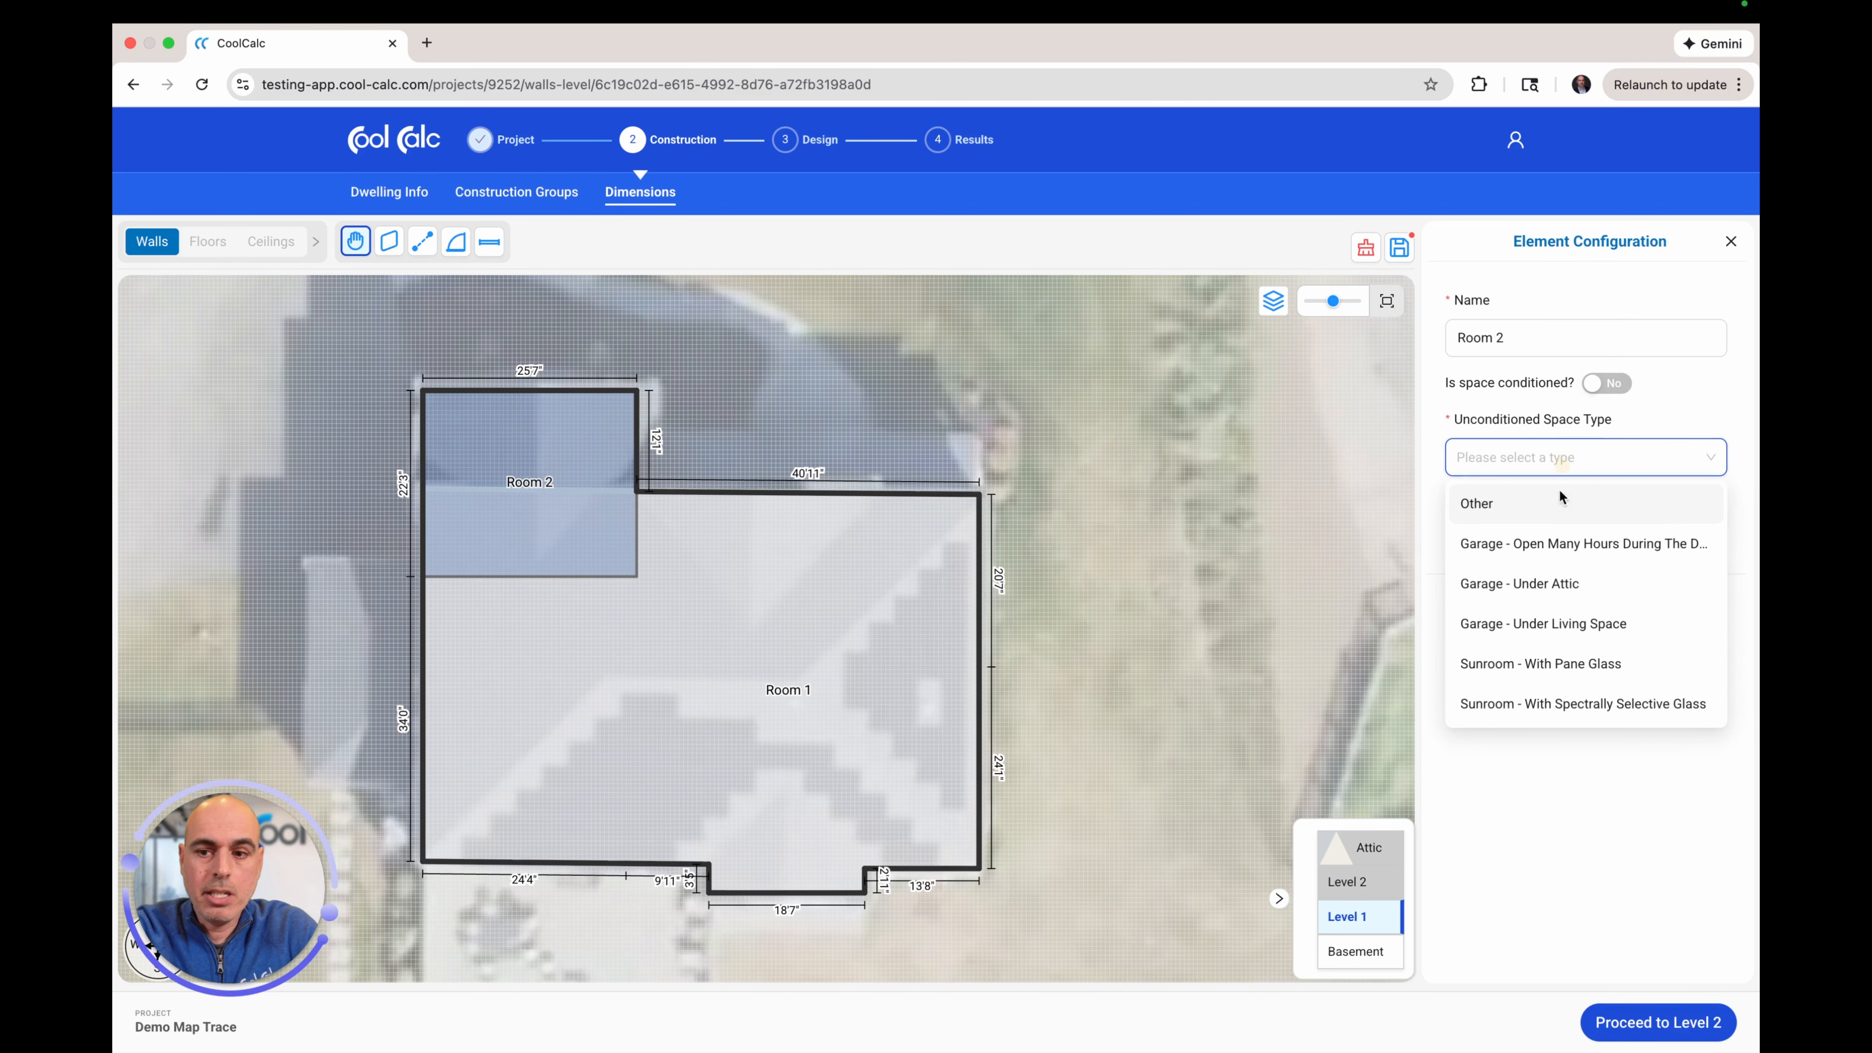
pyautogui.click(1557, 627)
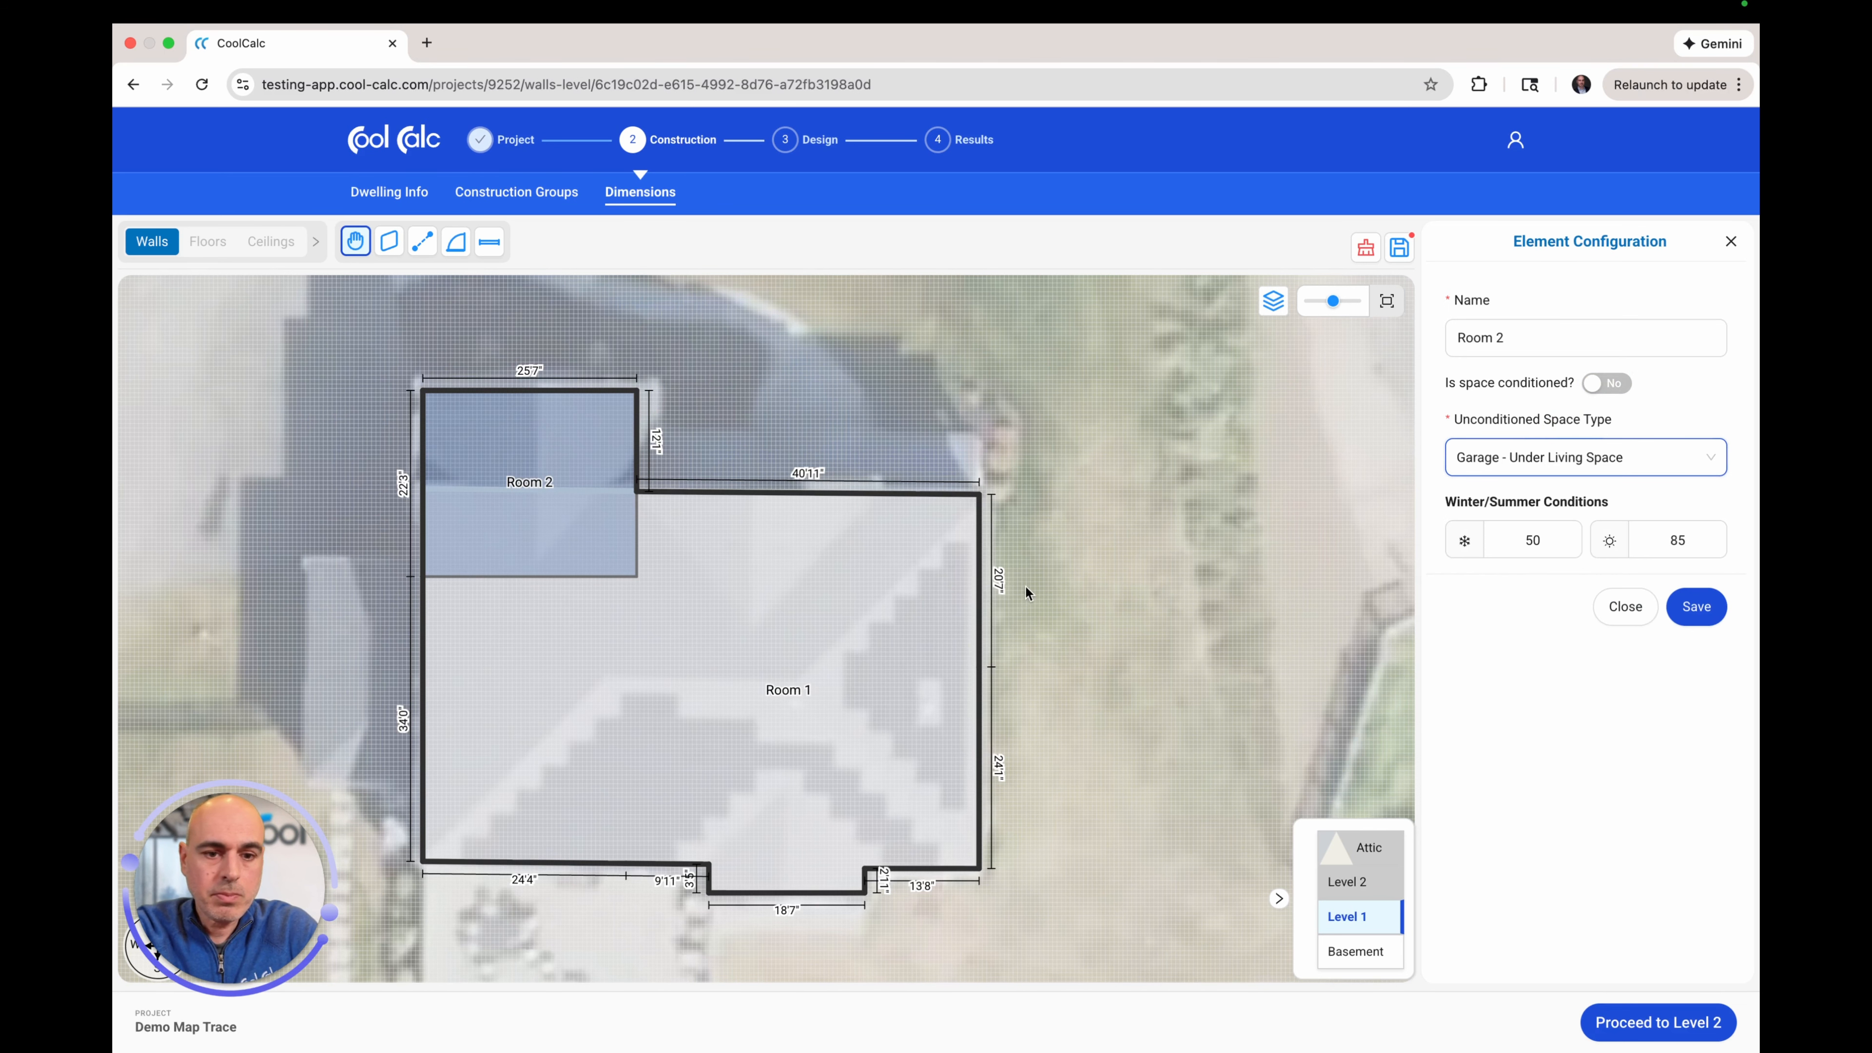
pyautogui.tripleClick(1511, 338)
pyautogui.write('Garge')
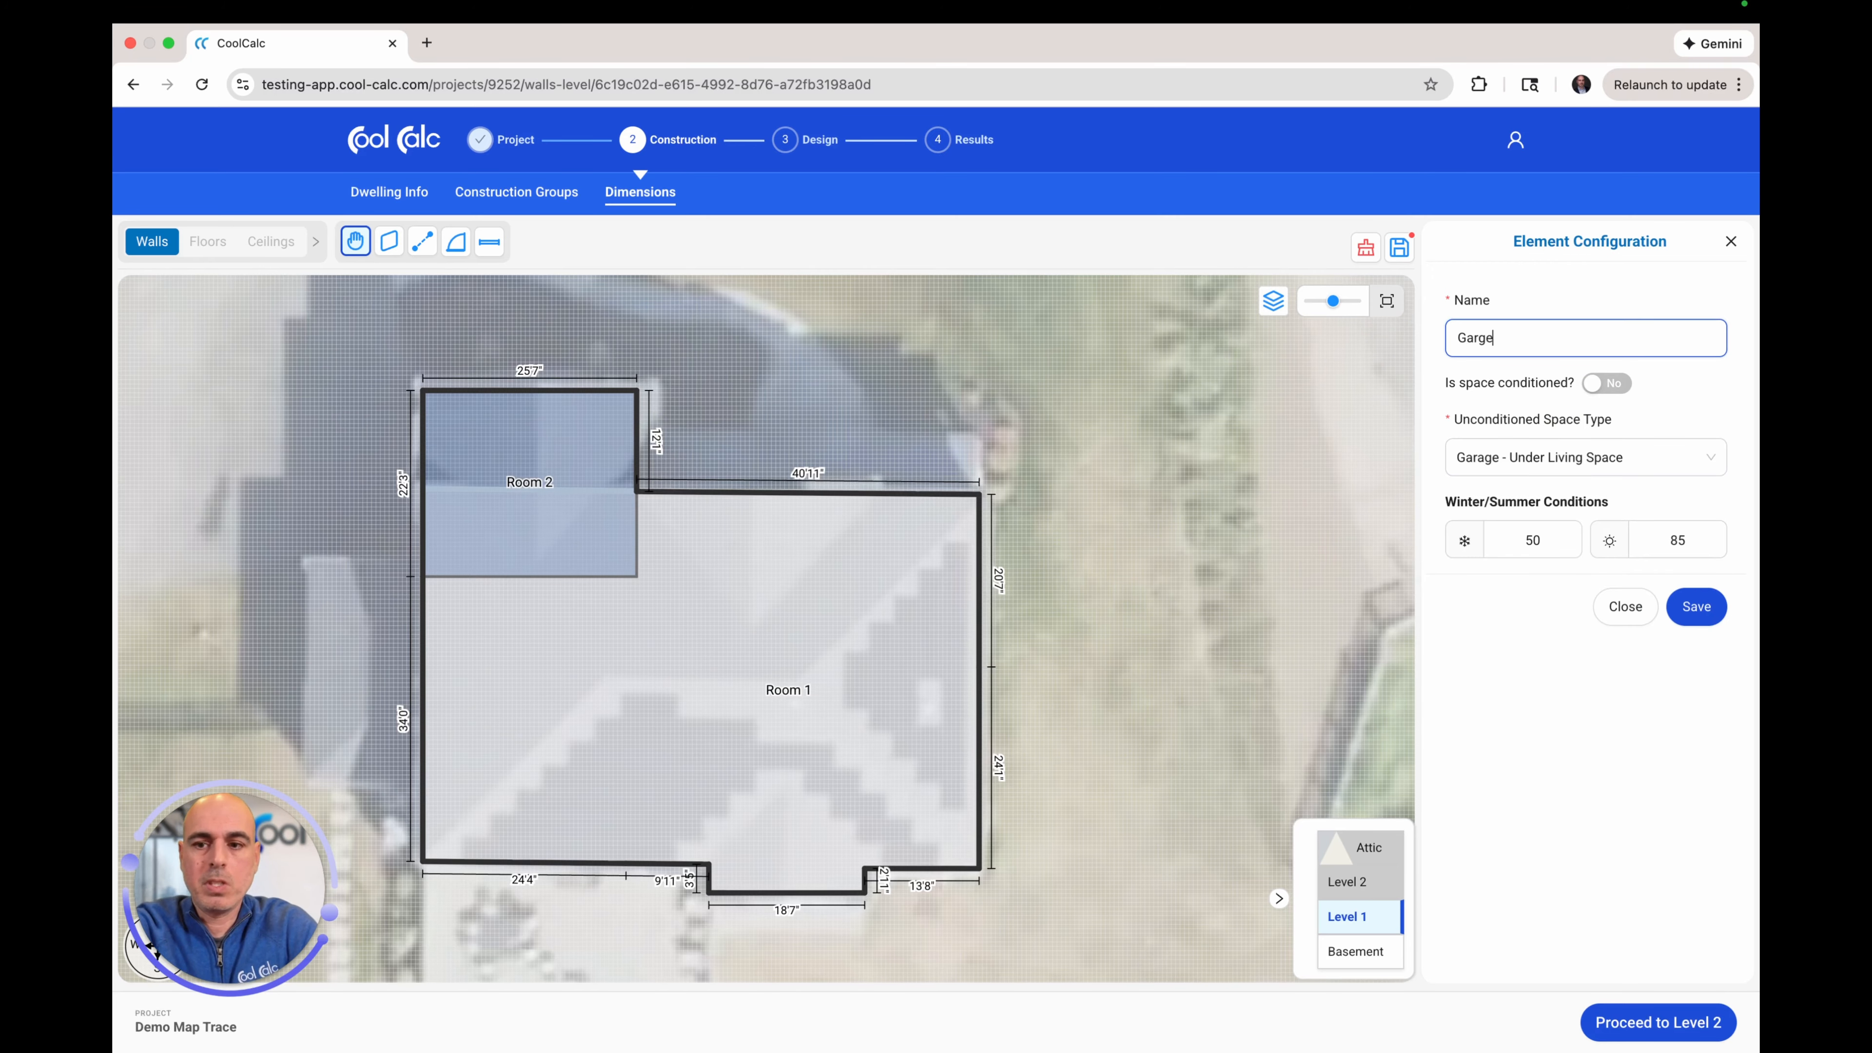
pyautogui.click(1667, 555)
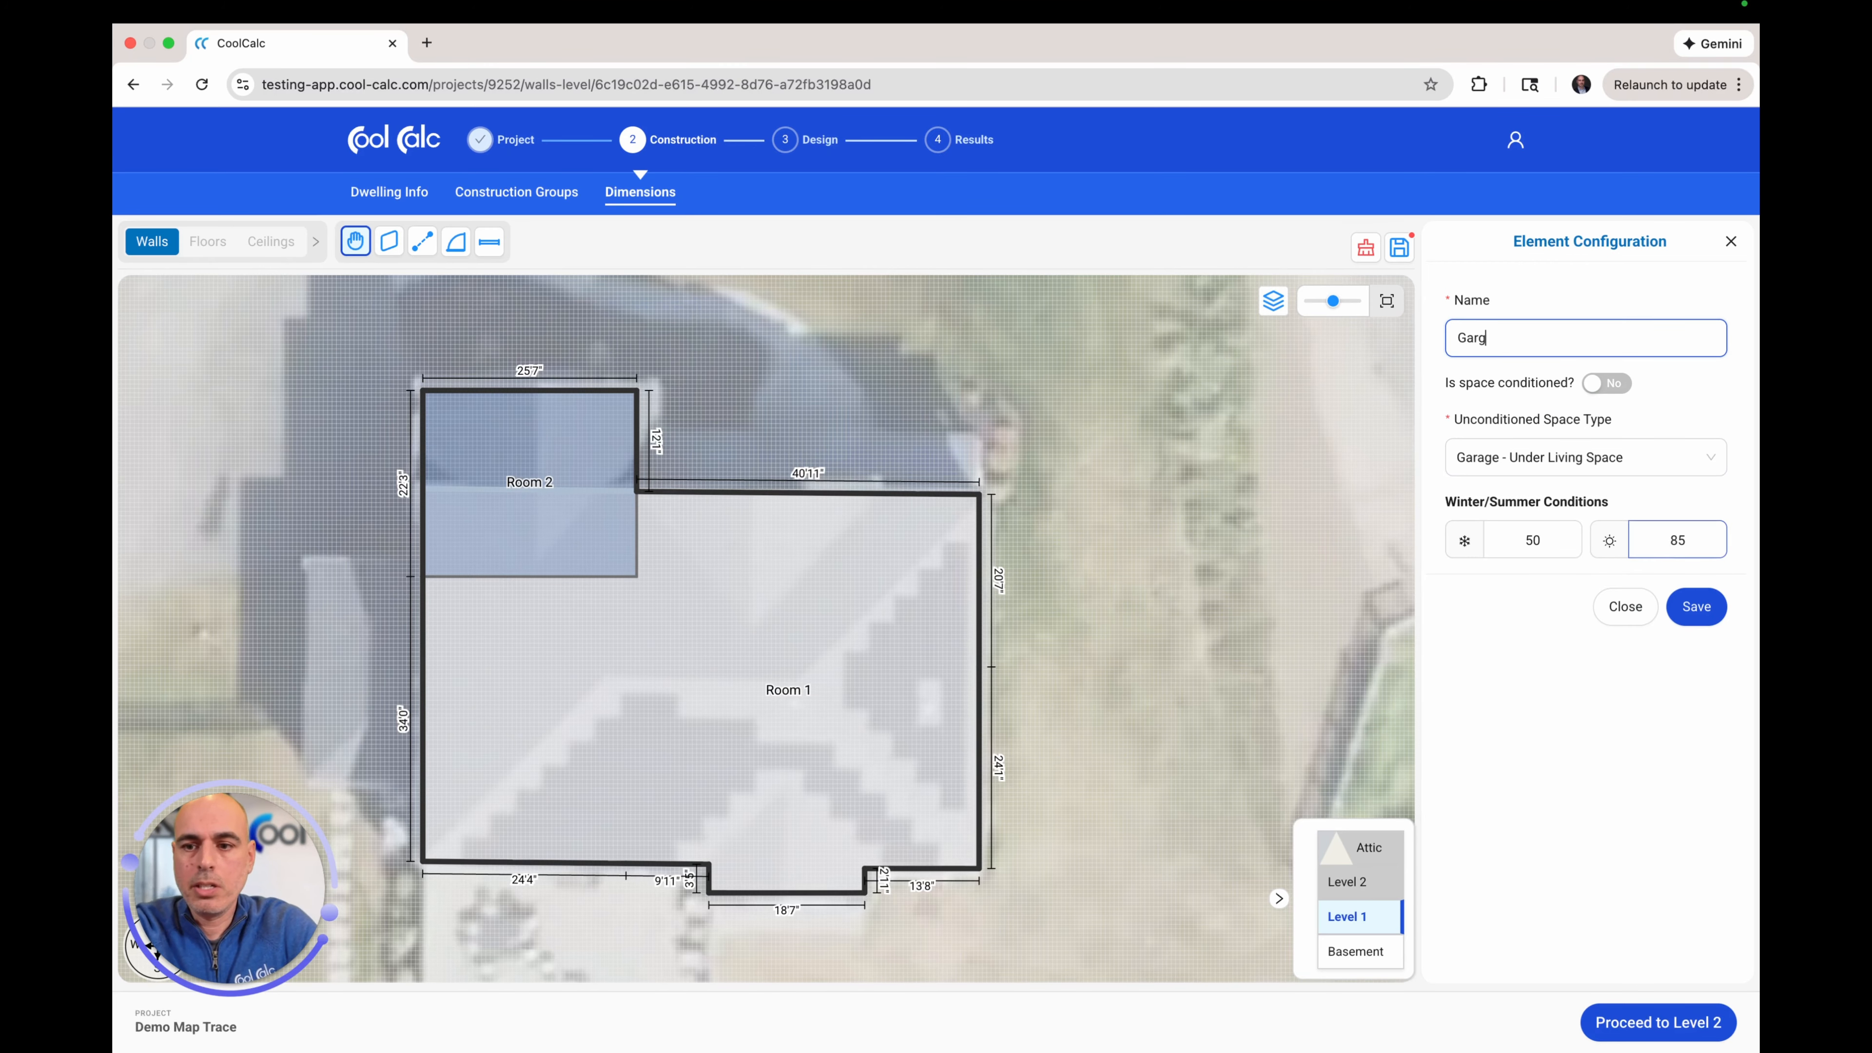
pyautogui.write('e')
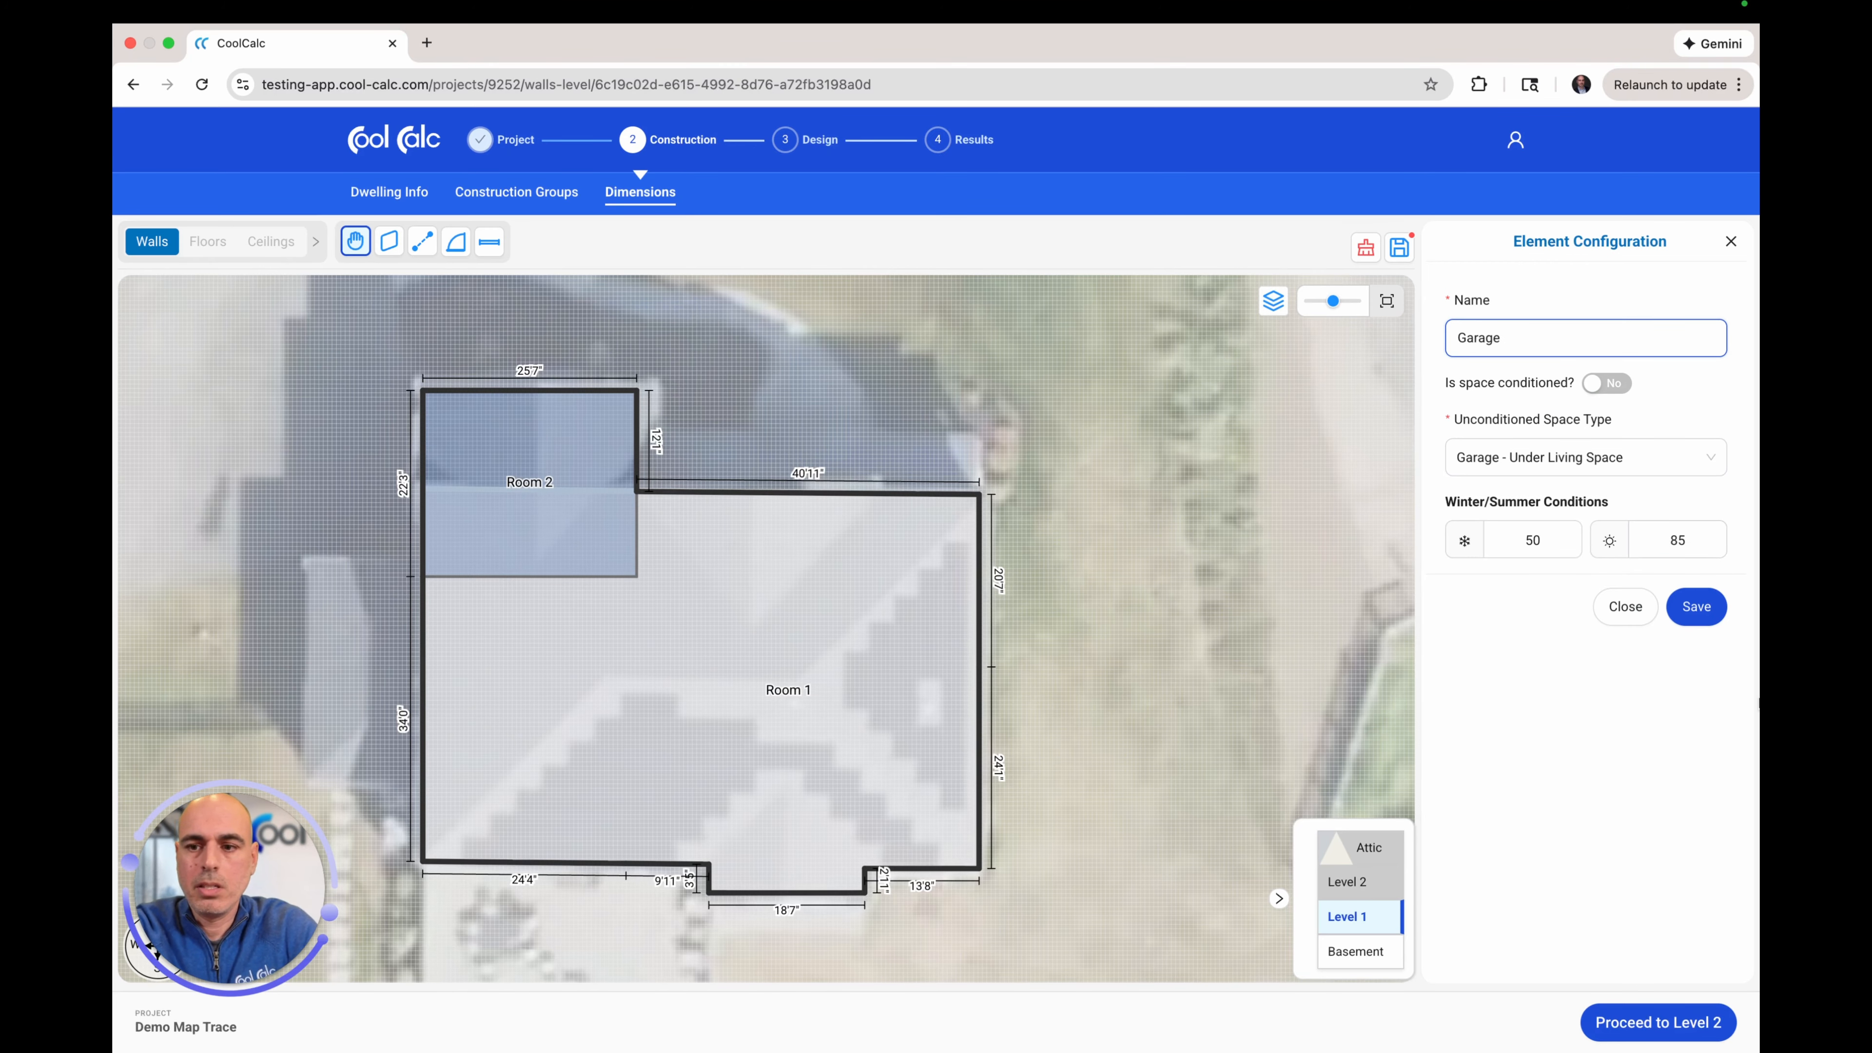
pyautogui.click(1696, 606)
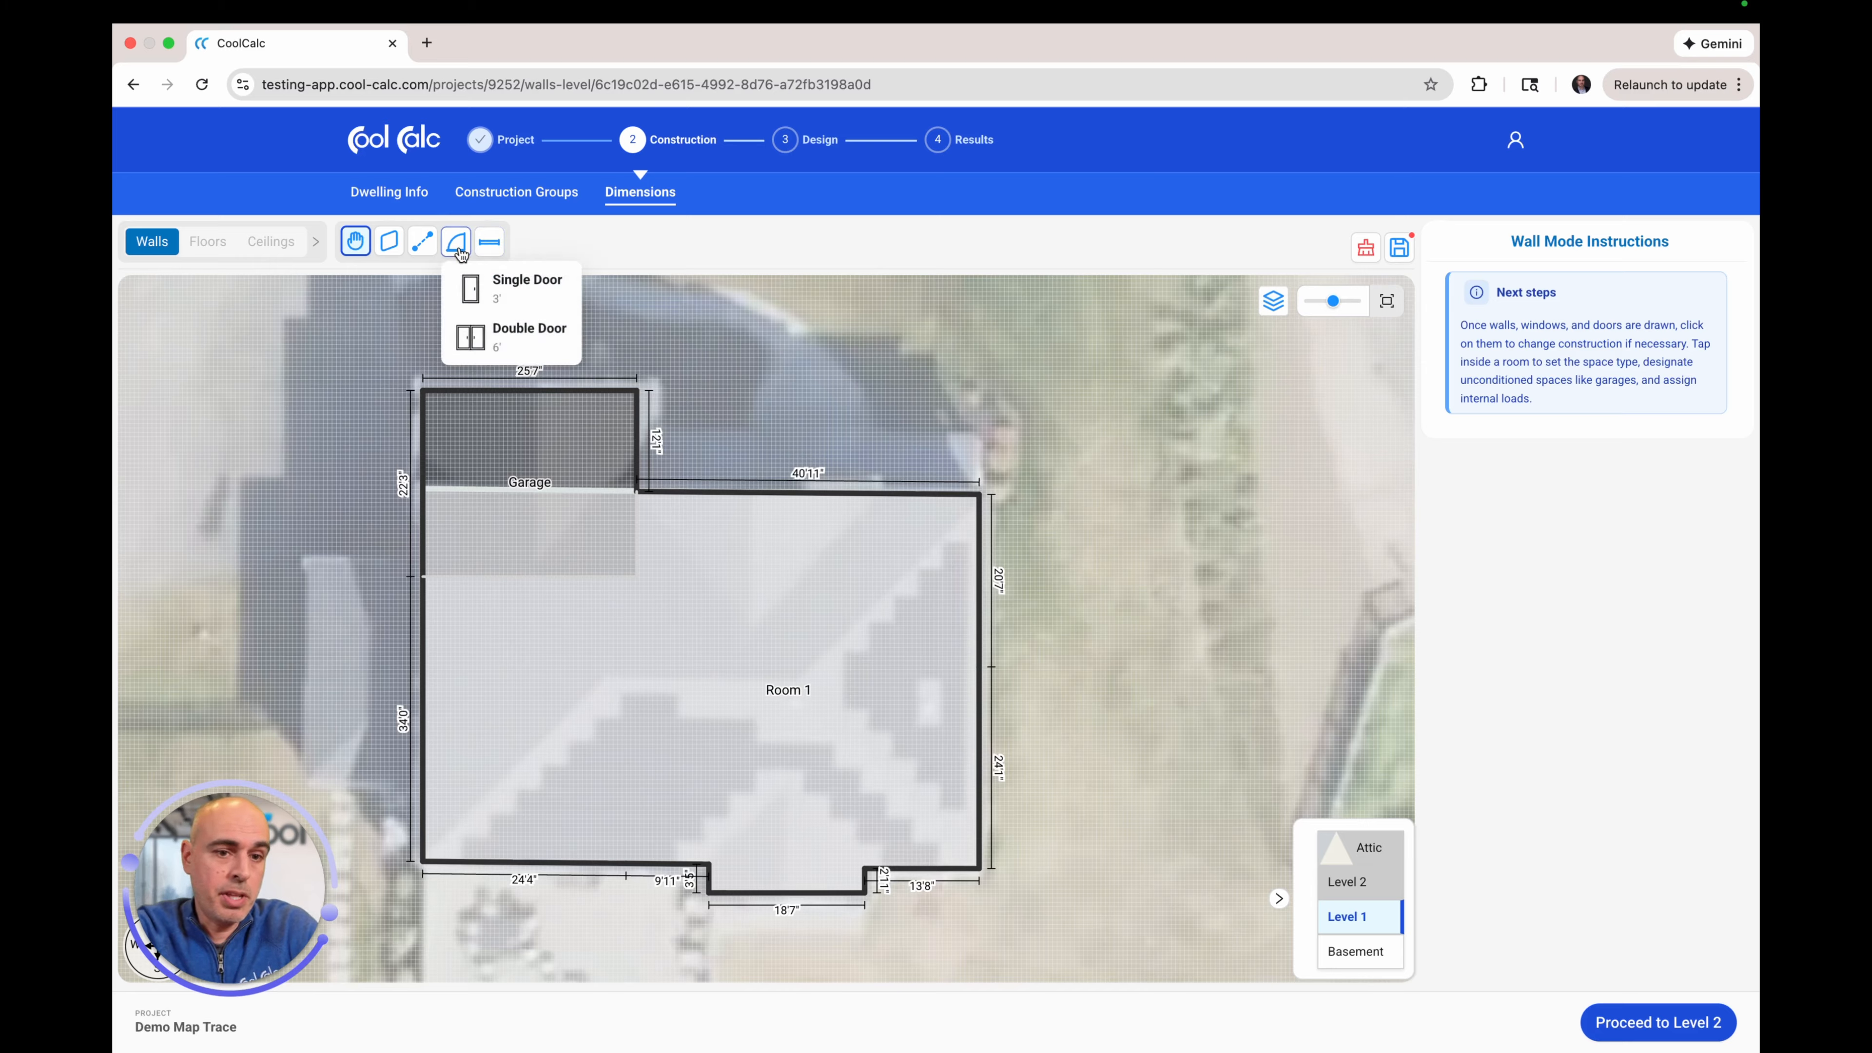
# - Add a 6 ft Double Door to Room 1's 40'11" north wall, east of its middle
pyautogui.moveTo(490, 250)
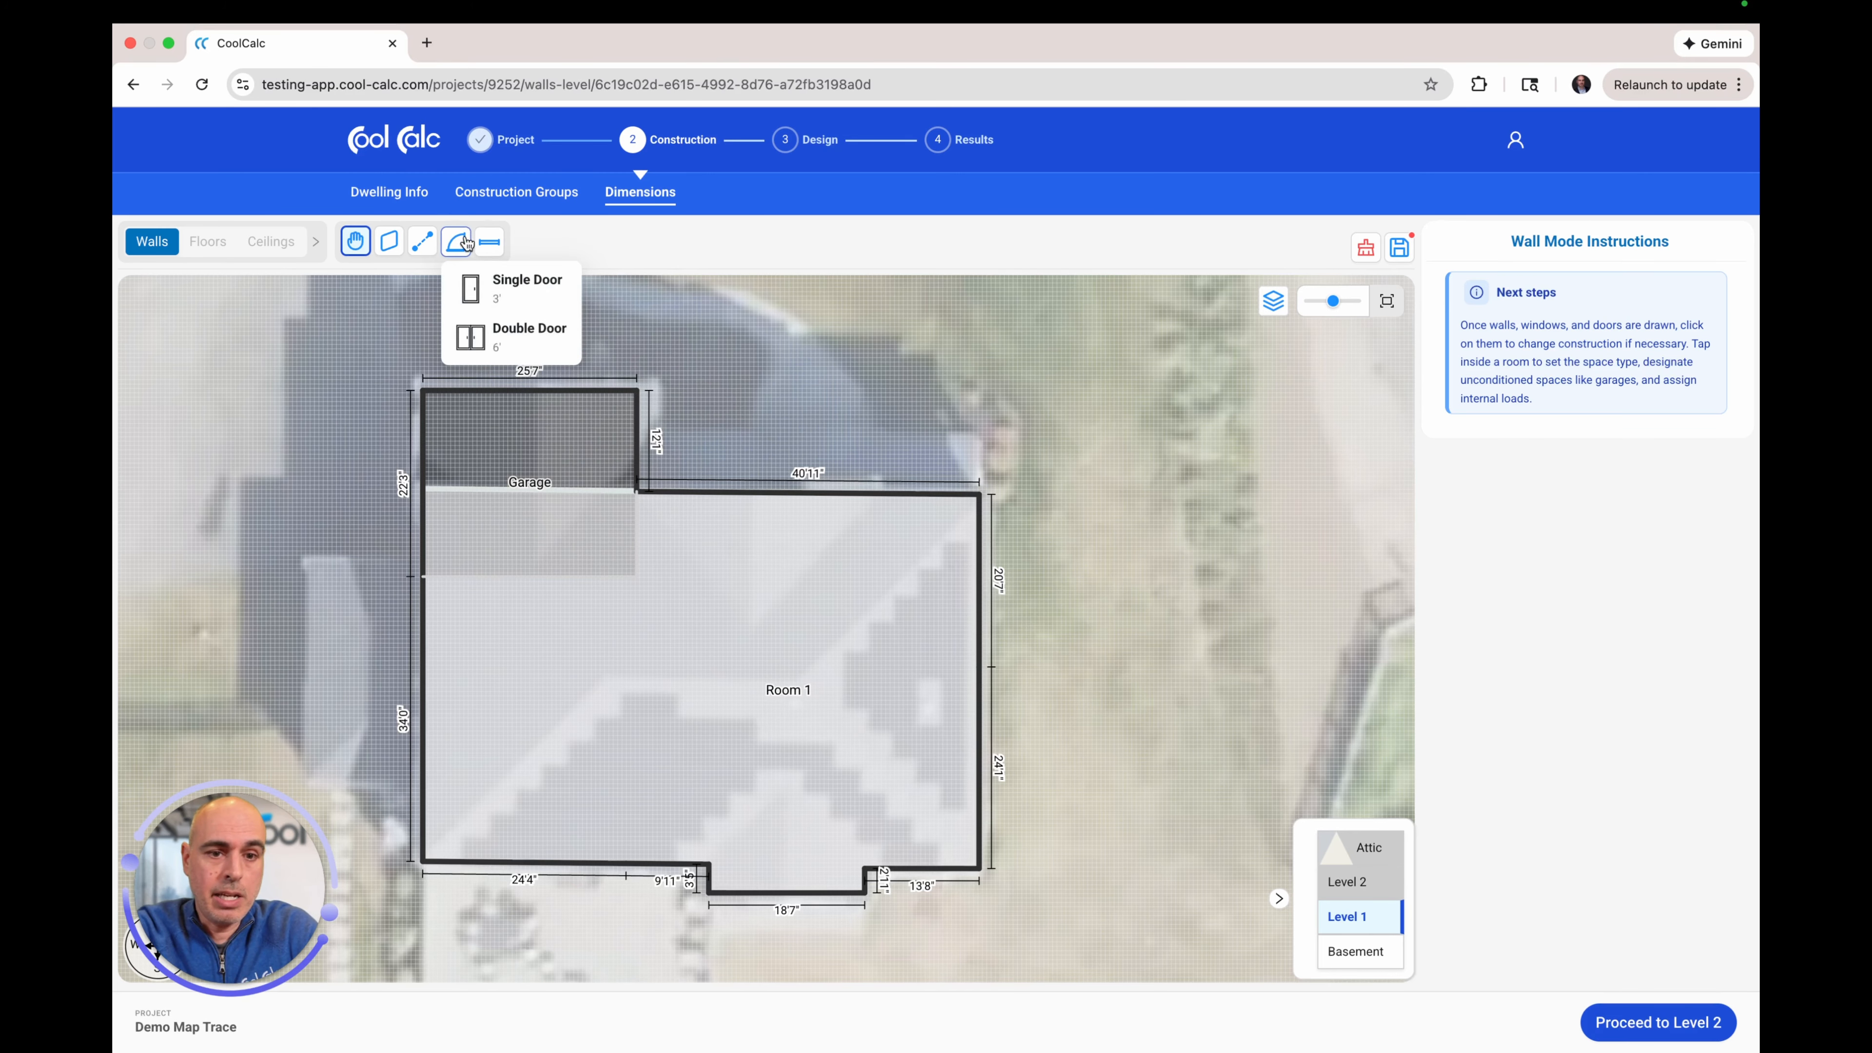
pyautogui.click(523, 341)
pyautogui.click(864, 488)
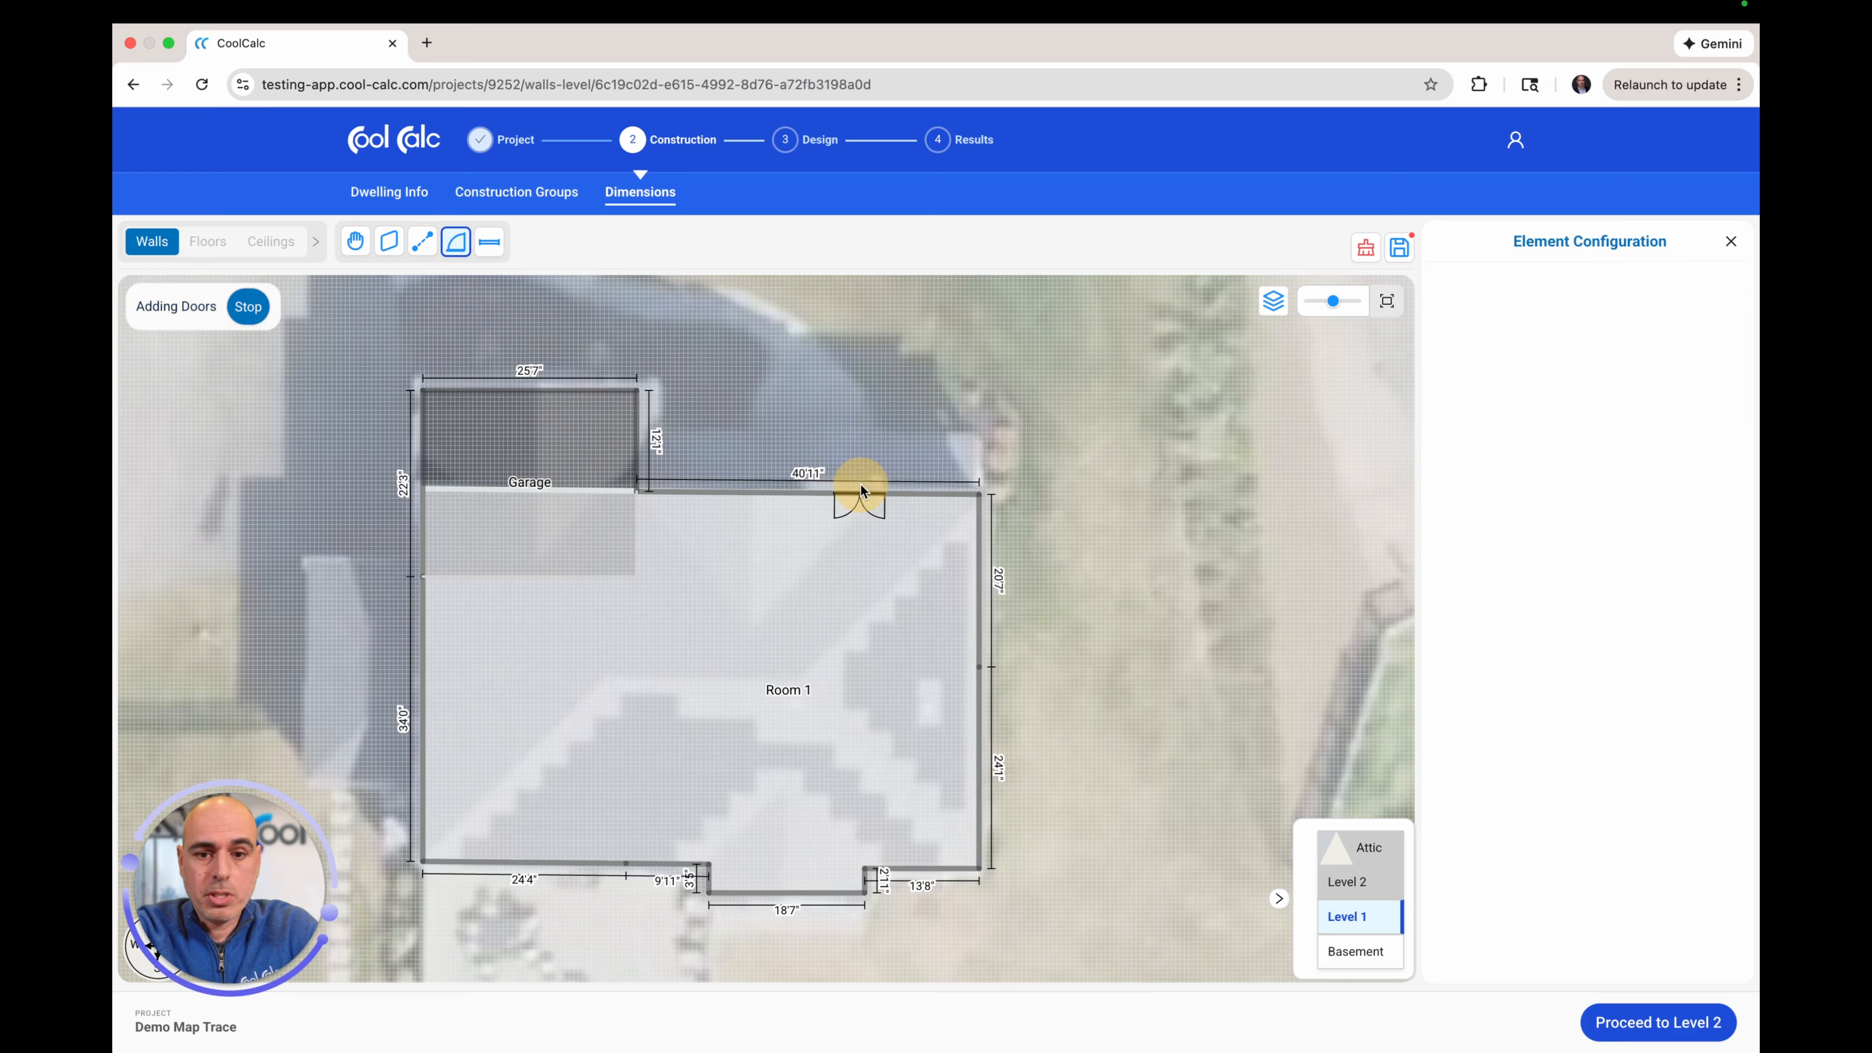
# - Place custom 2 ft 8 in by 2 ft 8 in windows: two pairs on the 40'11" north wall and one near the east wall's north end
pyautogui.moveTo(487, 246)
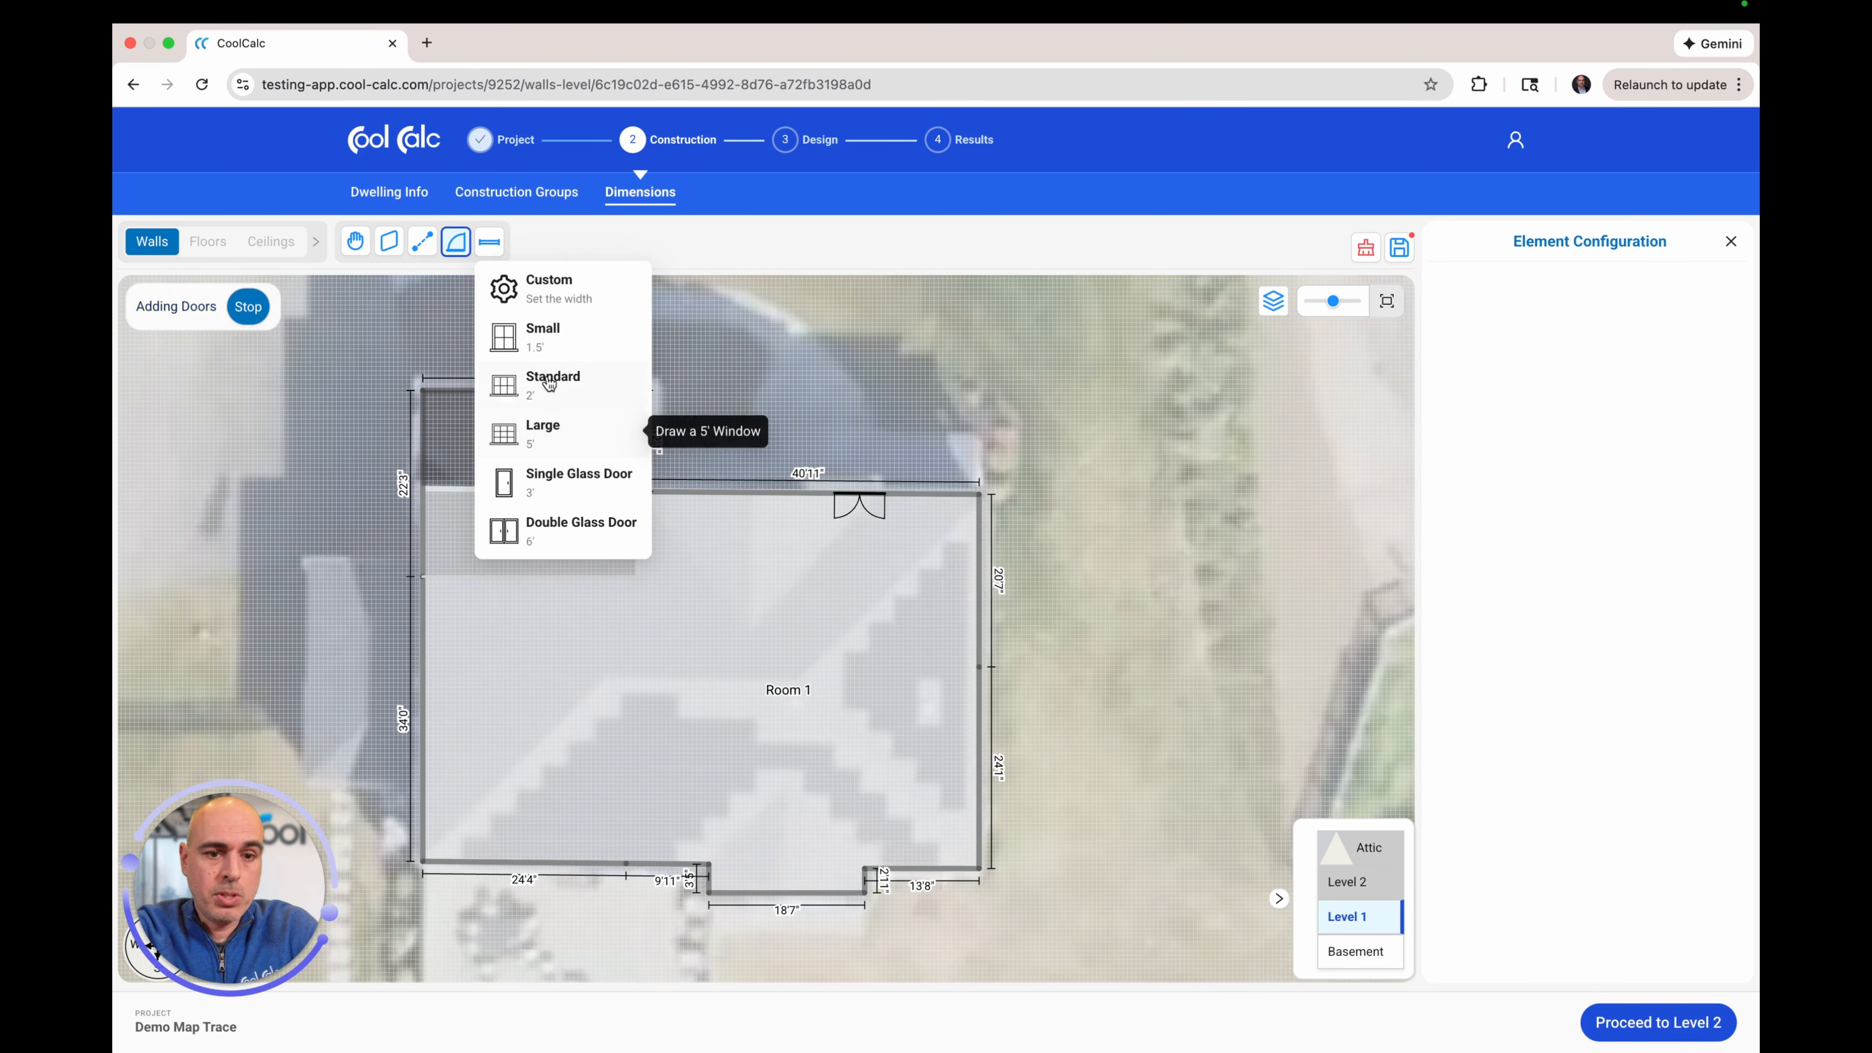
pyautogui.click(546, 293)
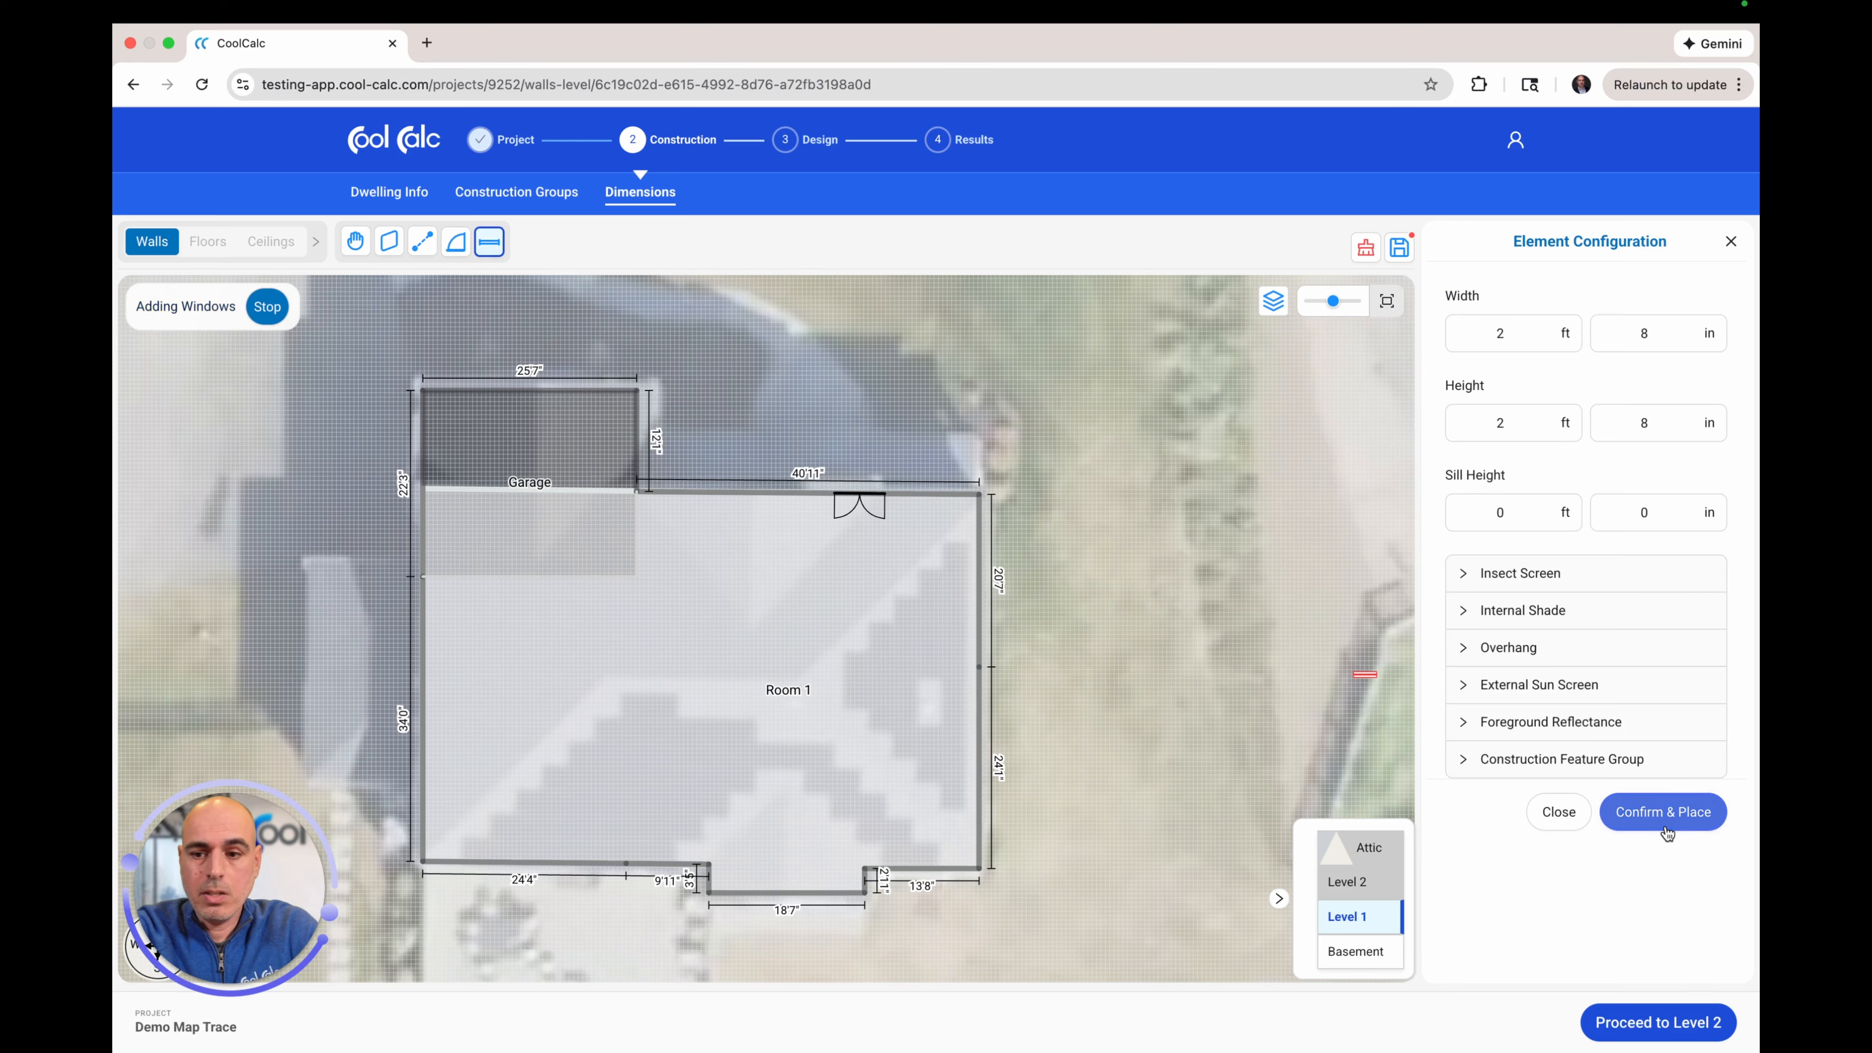
pyautogui.click(1667, 812)
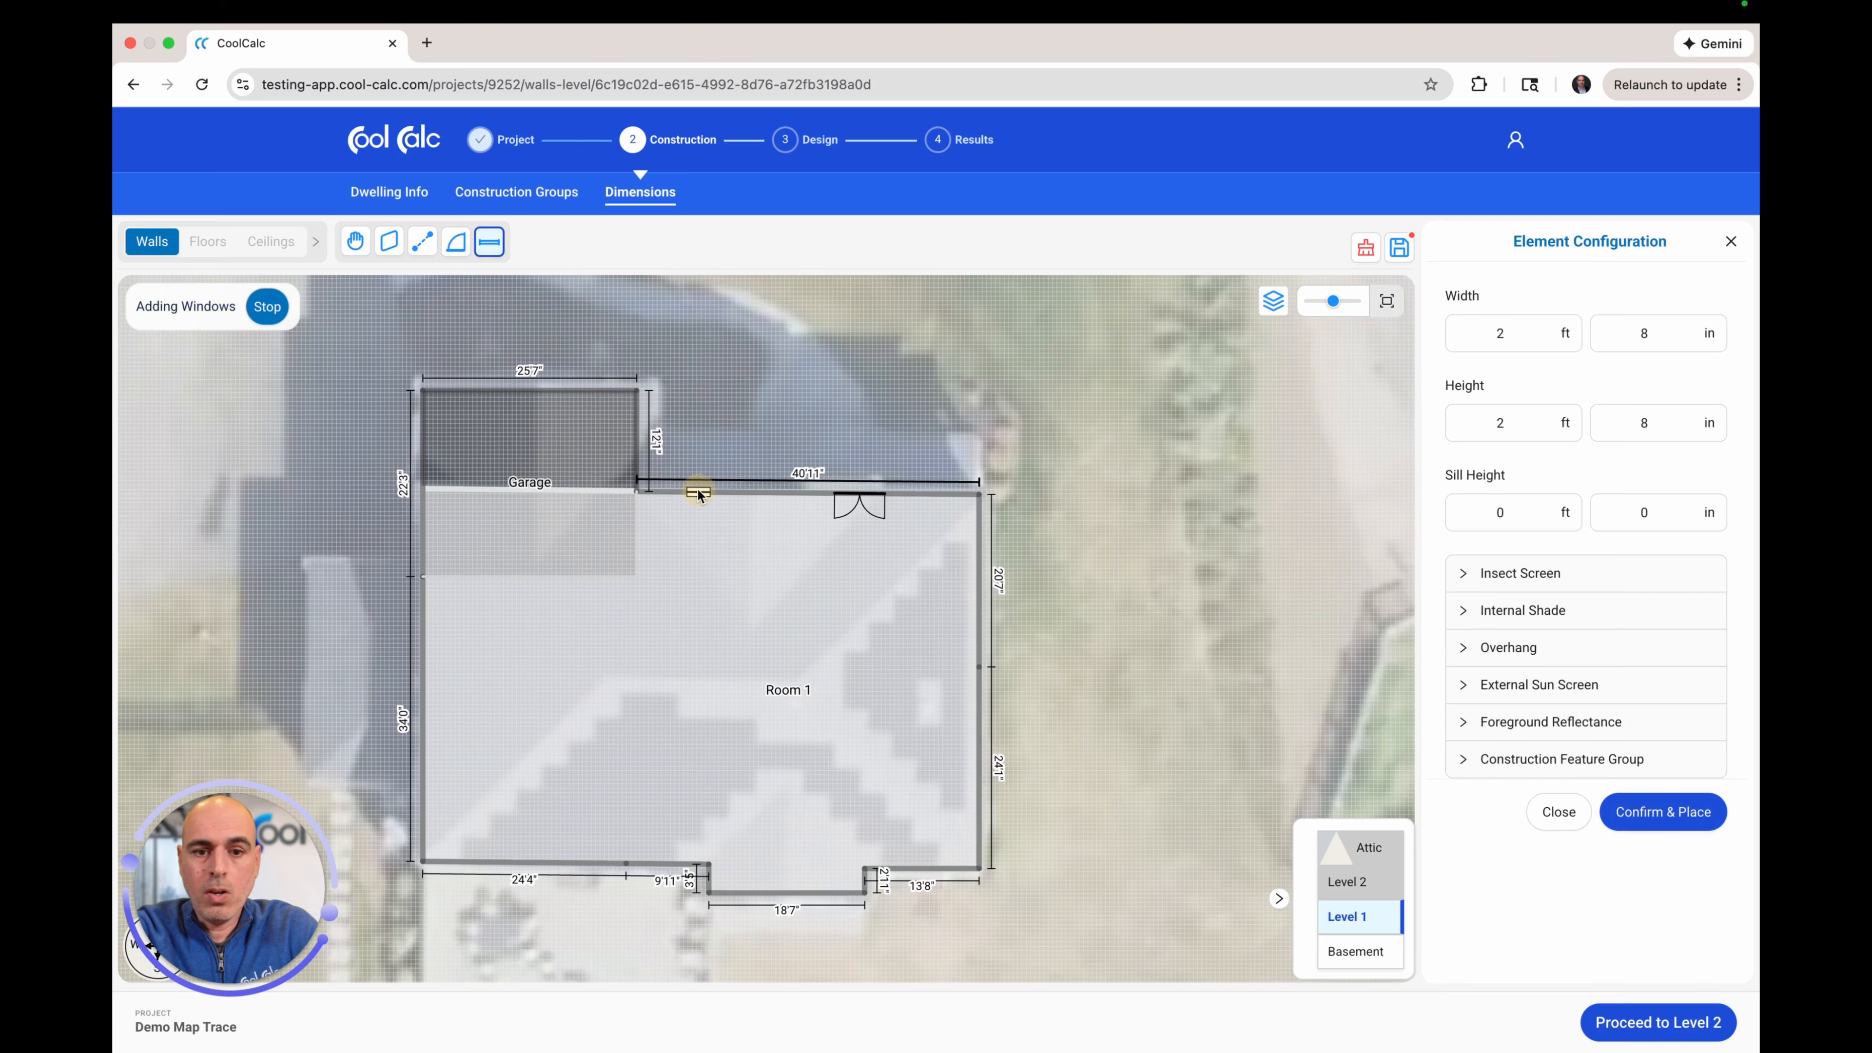
pyautogui.click(720, 492)
pyautogui.click(930, 493)
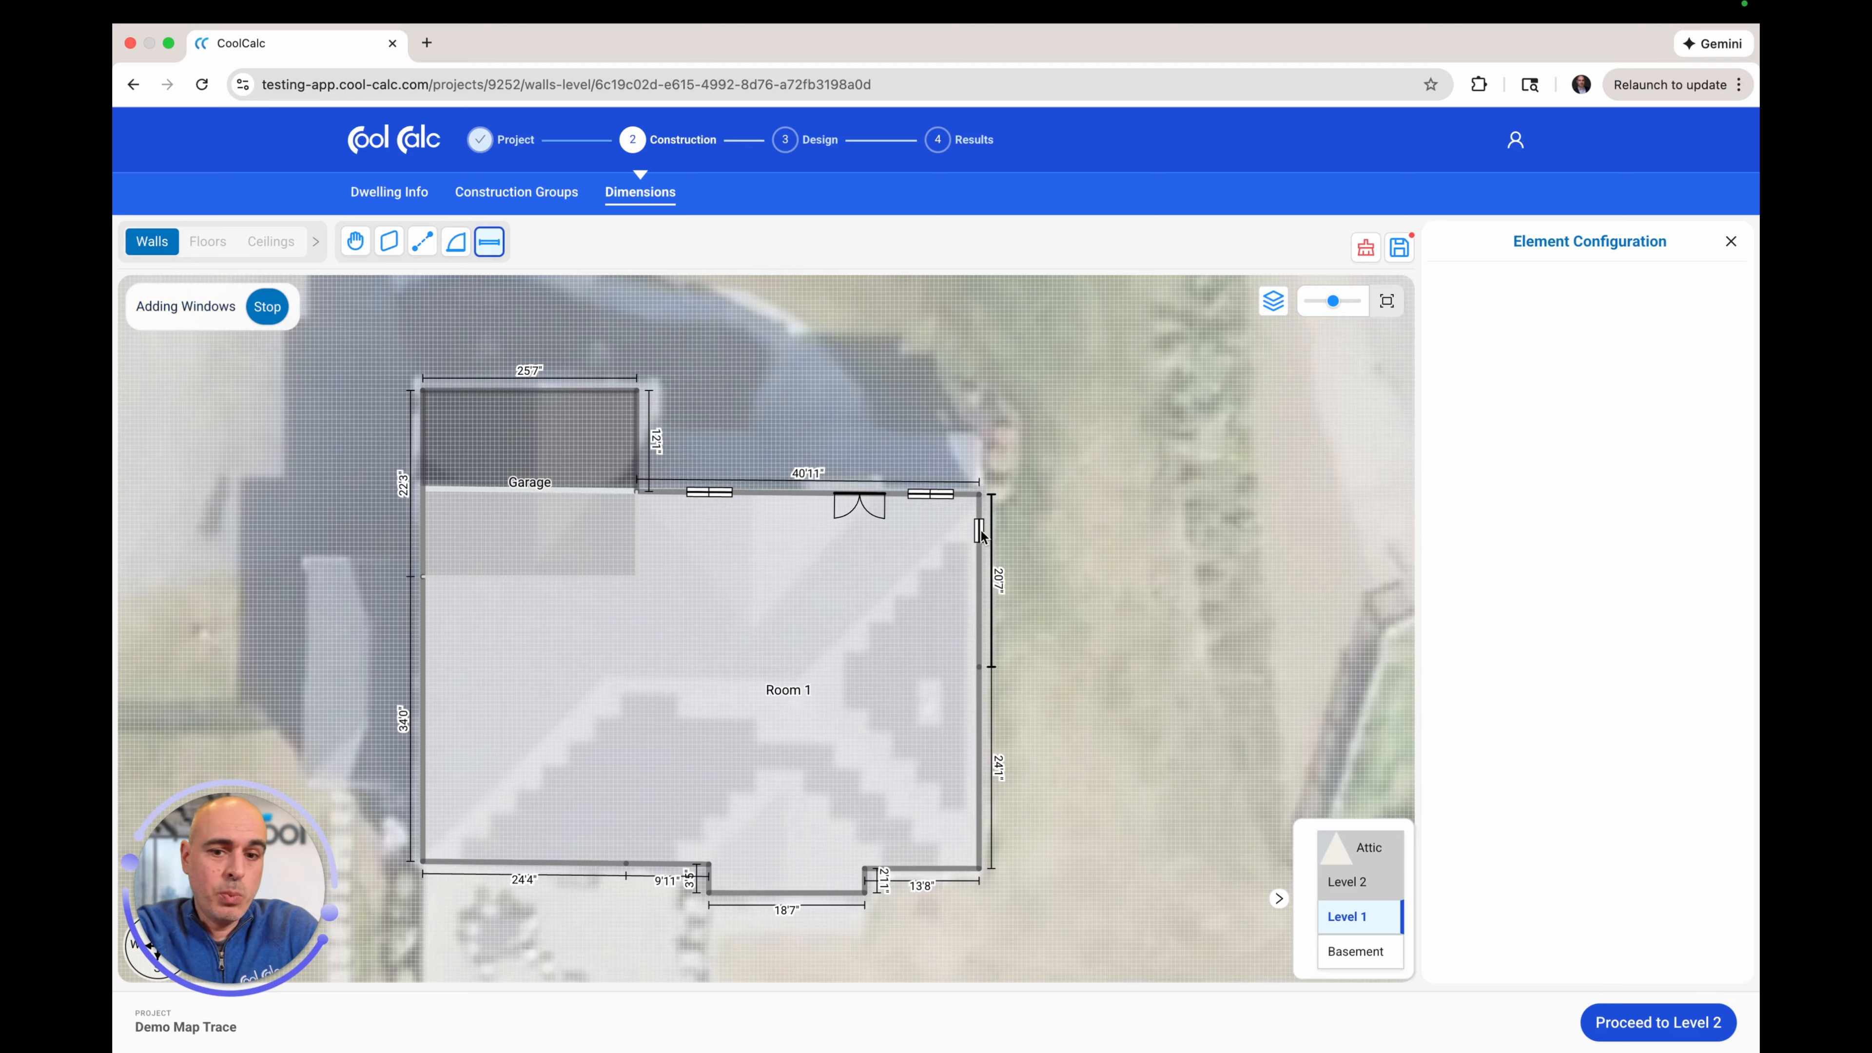
pyautogui.click(982, 531)
# - Add two custom windows to the 13'8" south wall, three to the 18'7" bump-out wall and three to the 24'4" south wall
pyautogui.click(911, 871)
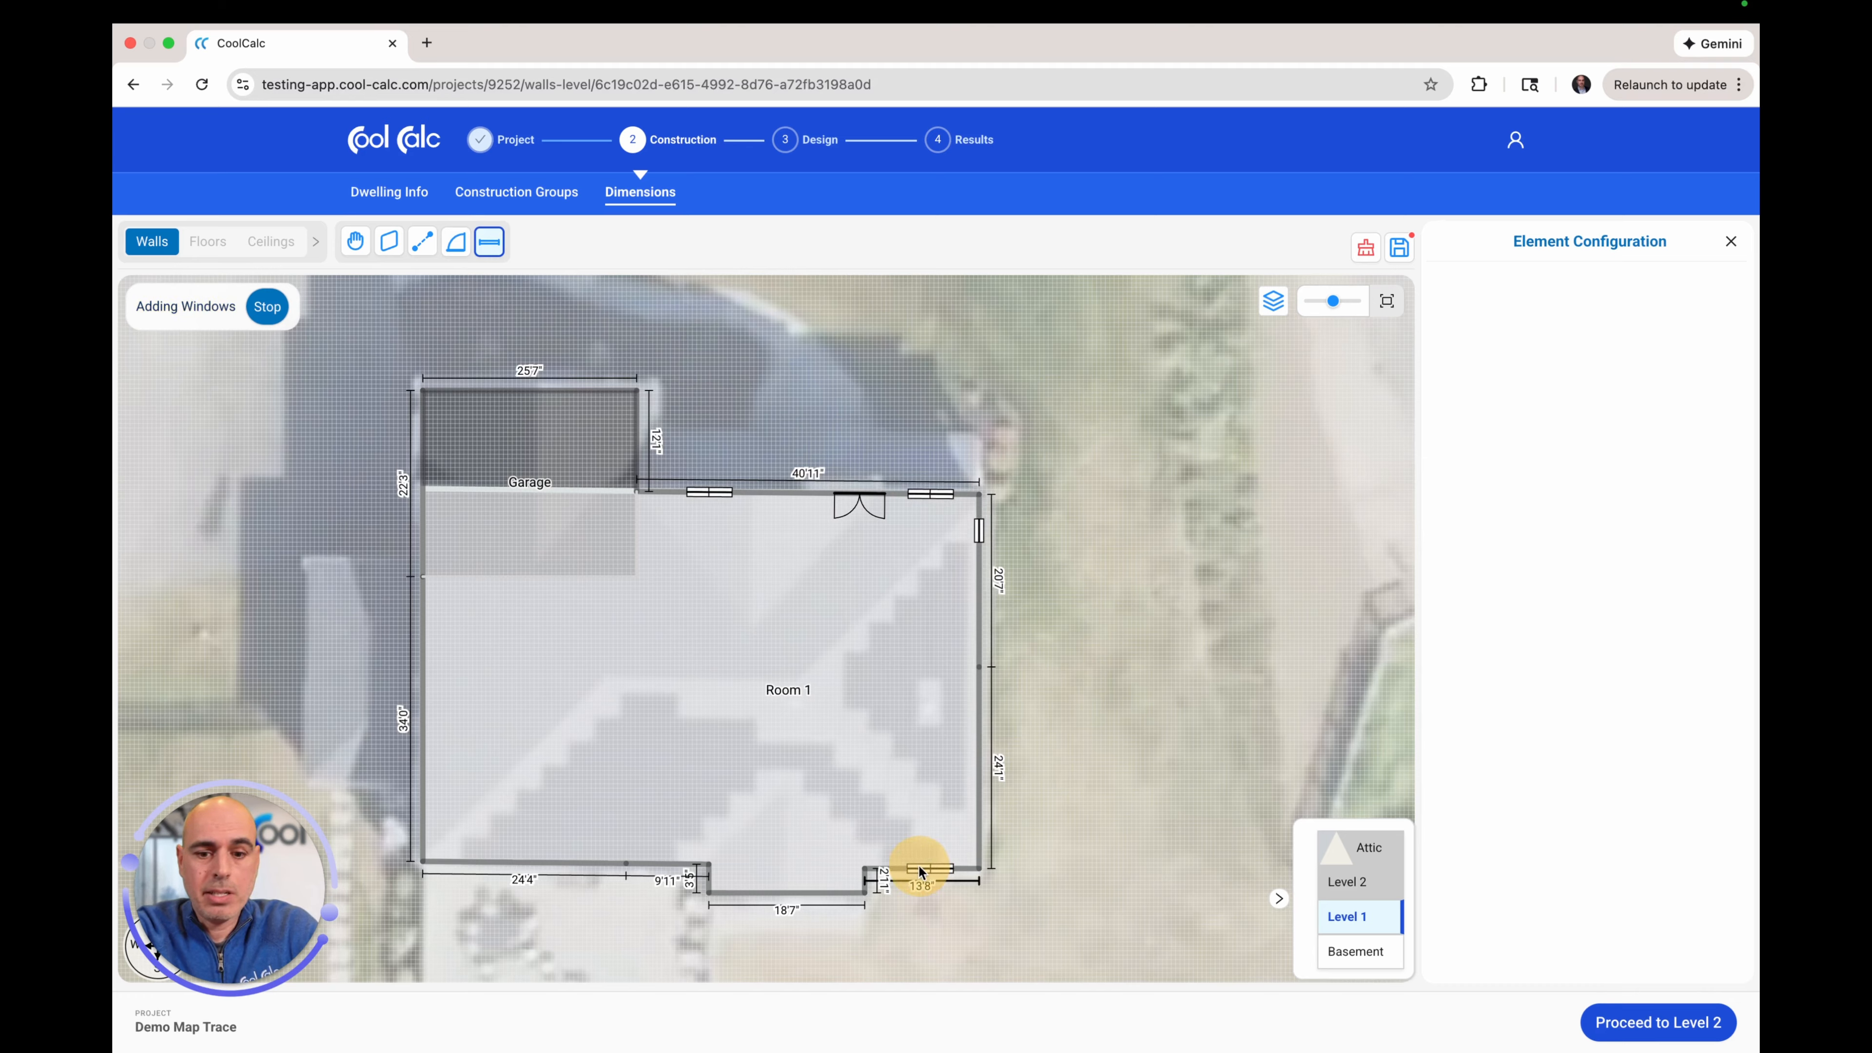
pyautogui.click(909, 874)
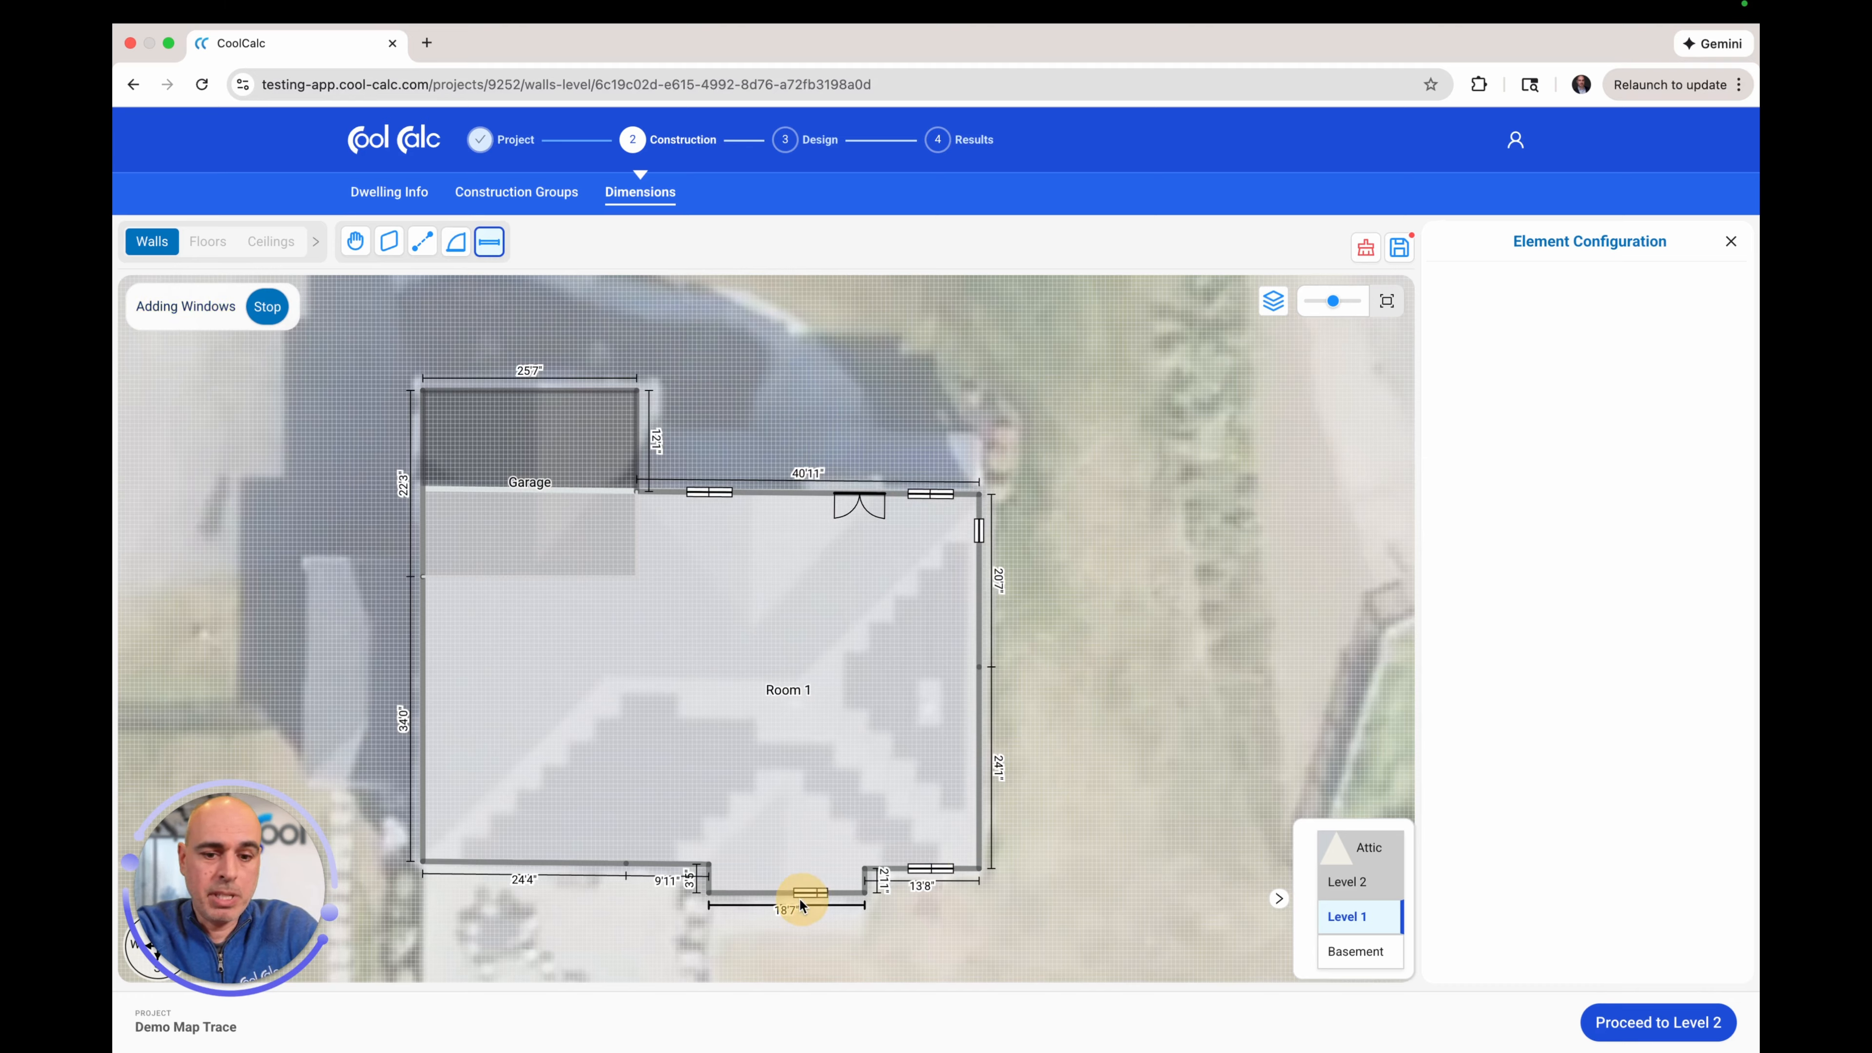
pyautogui.click(790, 898)
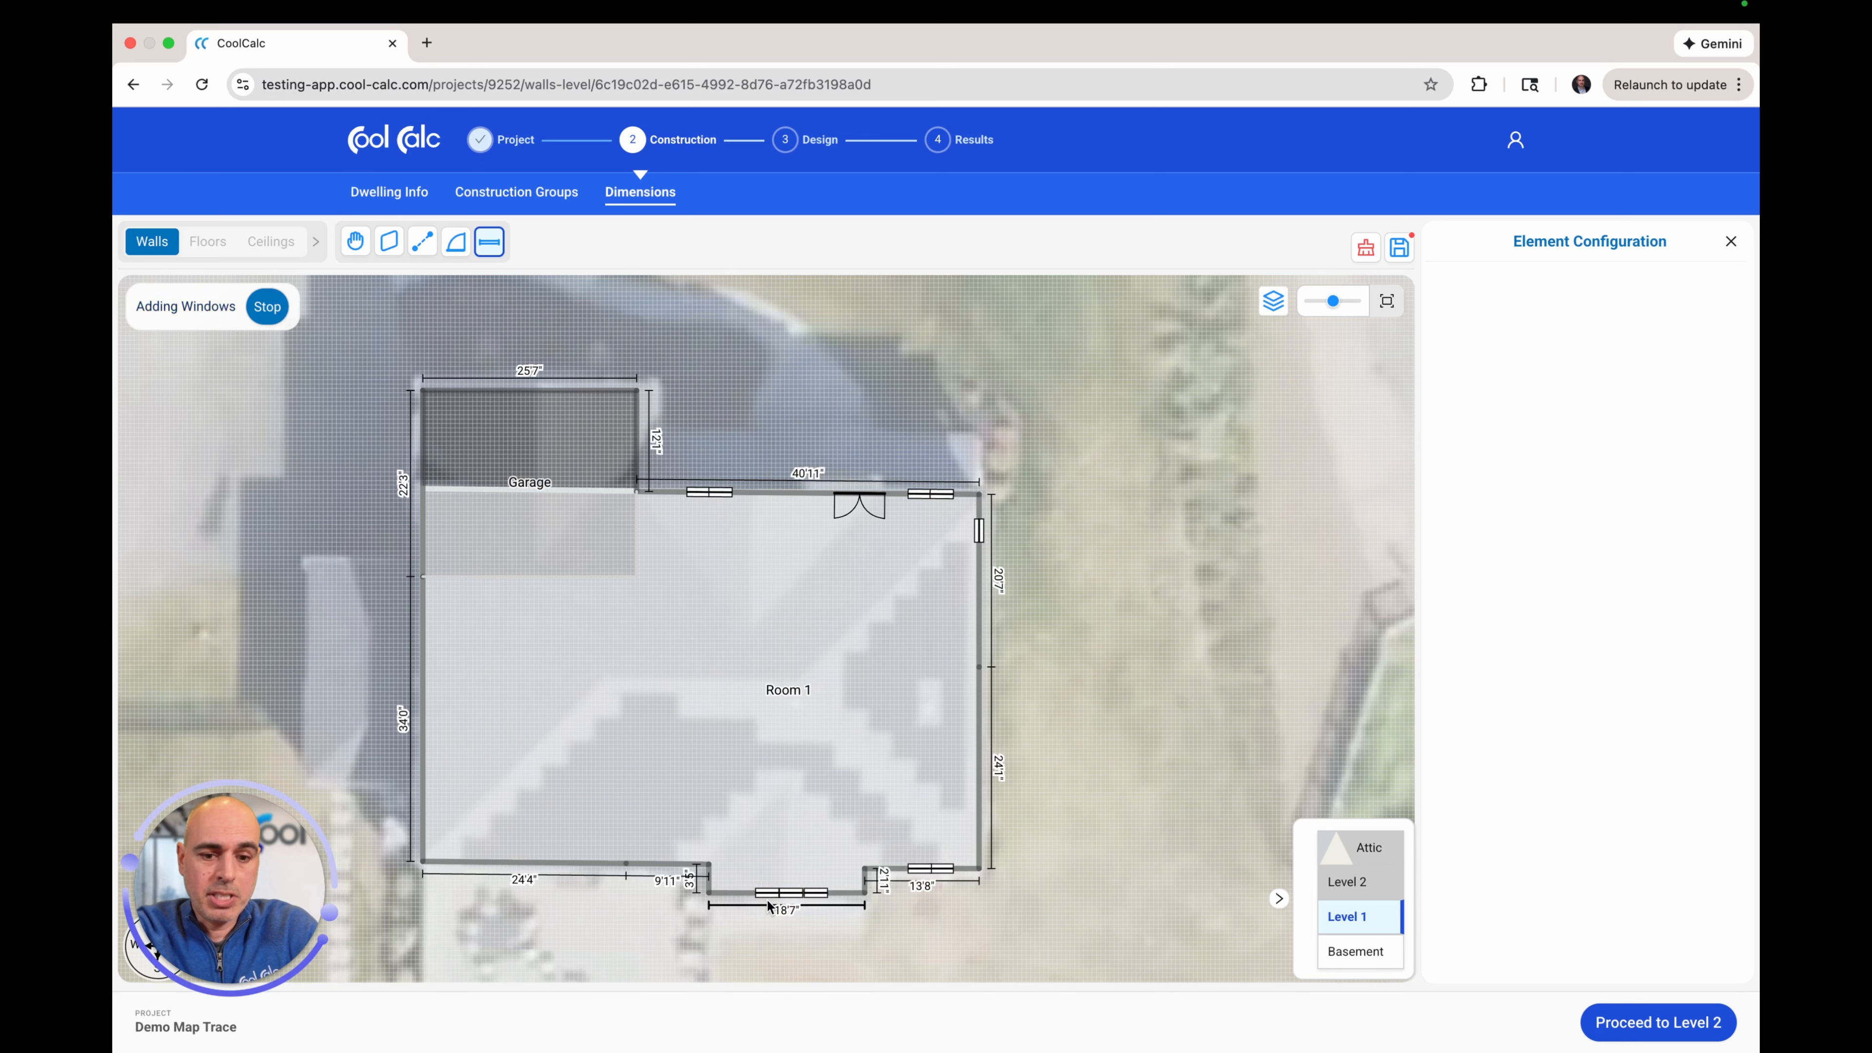
pyautogui.click(767, 905)
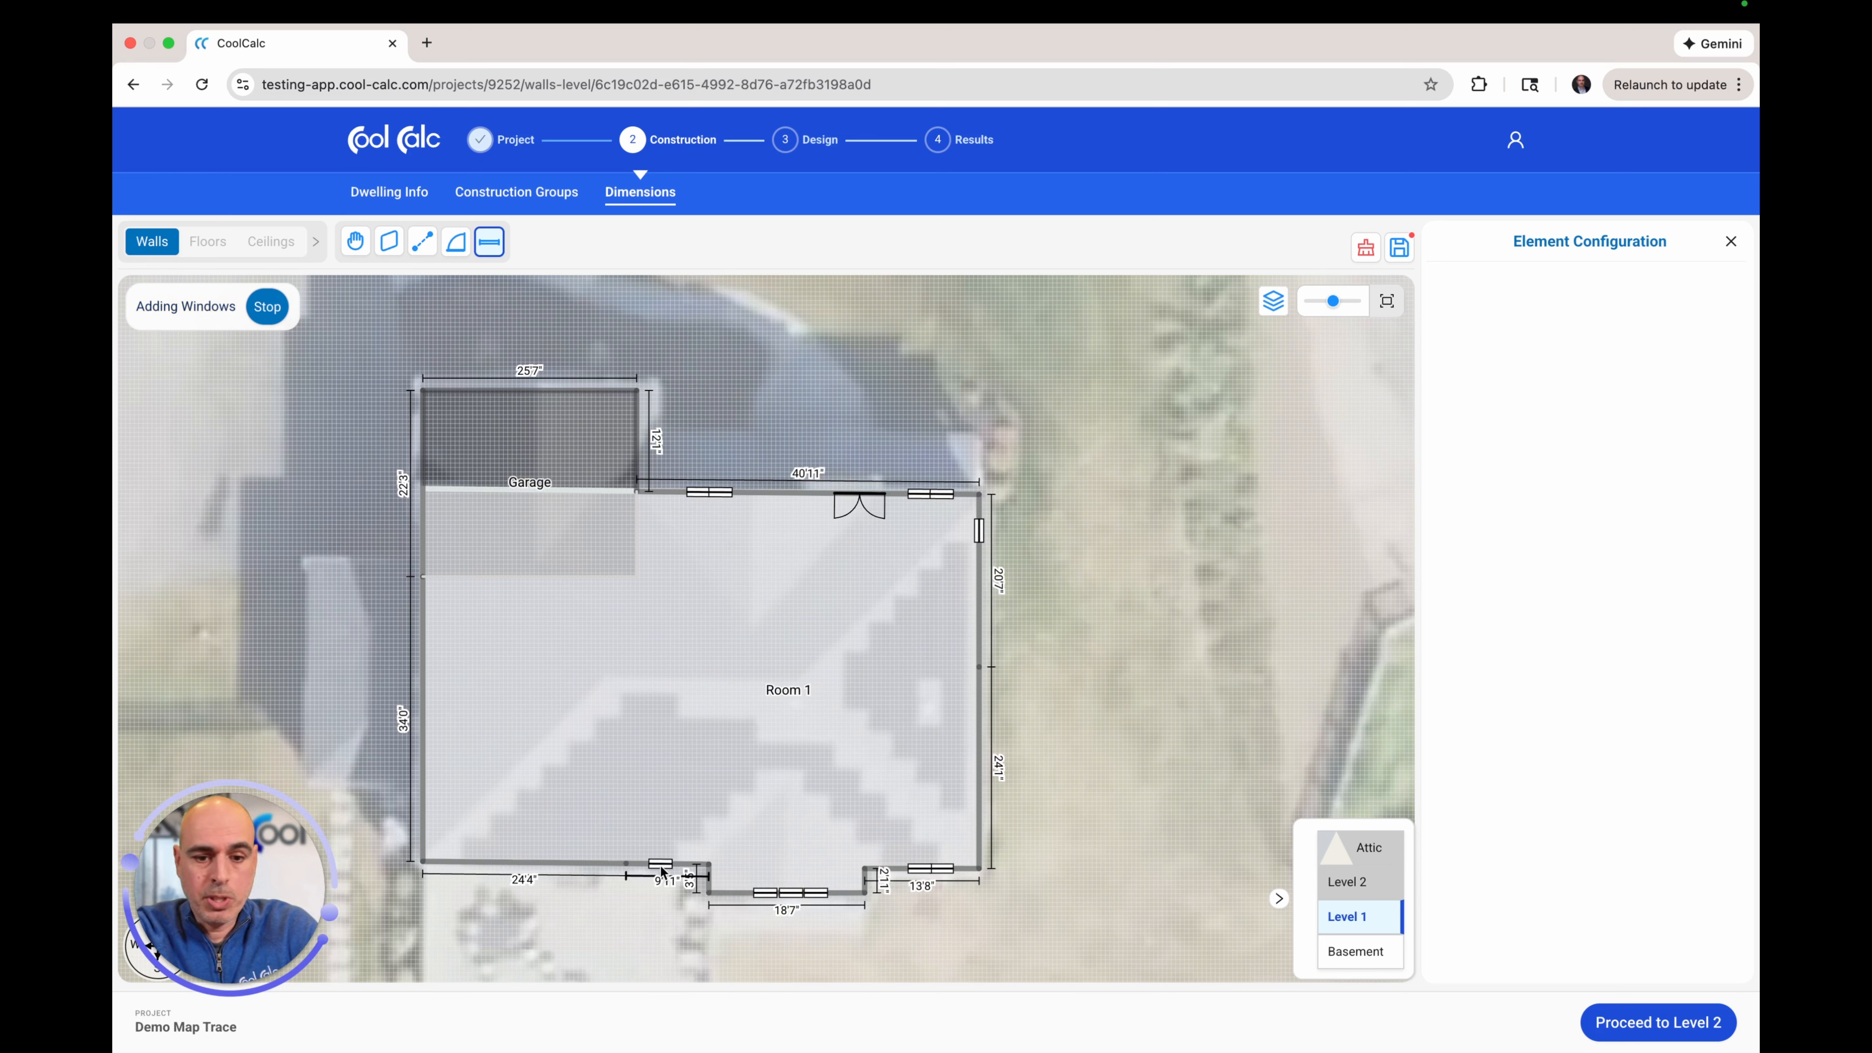
pyautogui.click(514, 863)
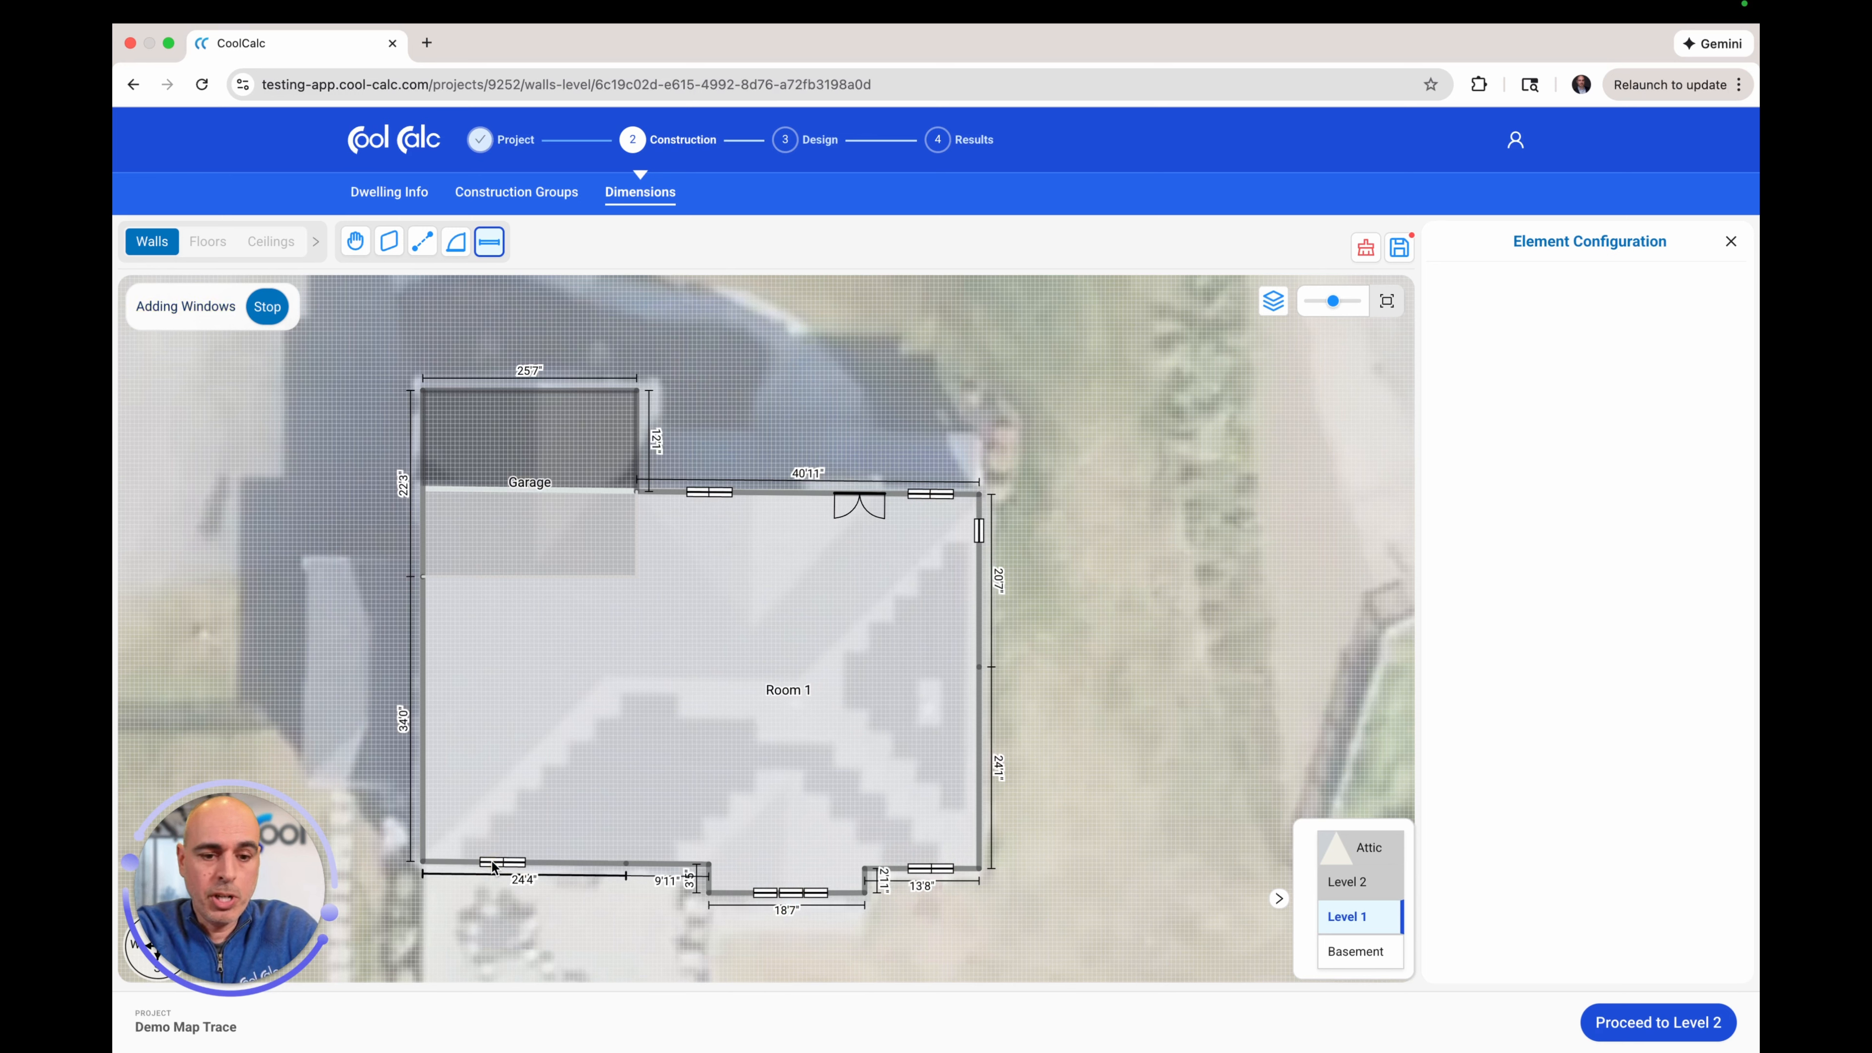
pyautogui.click(474, 861)
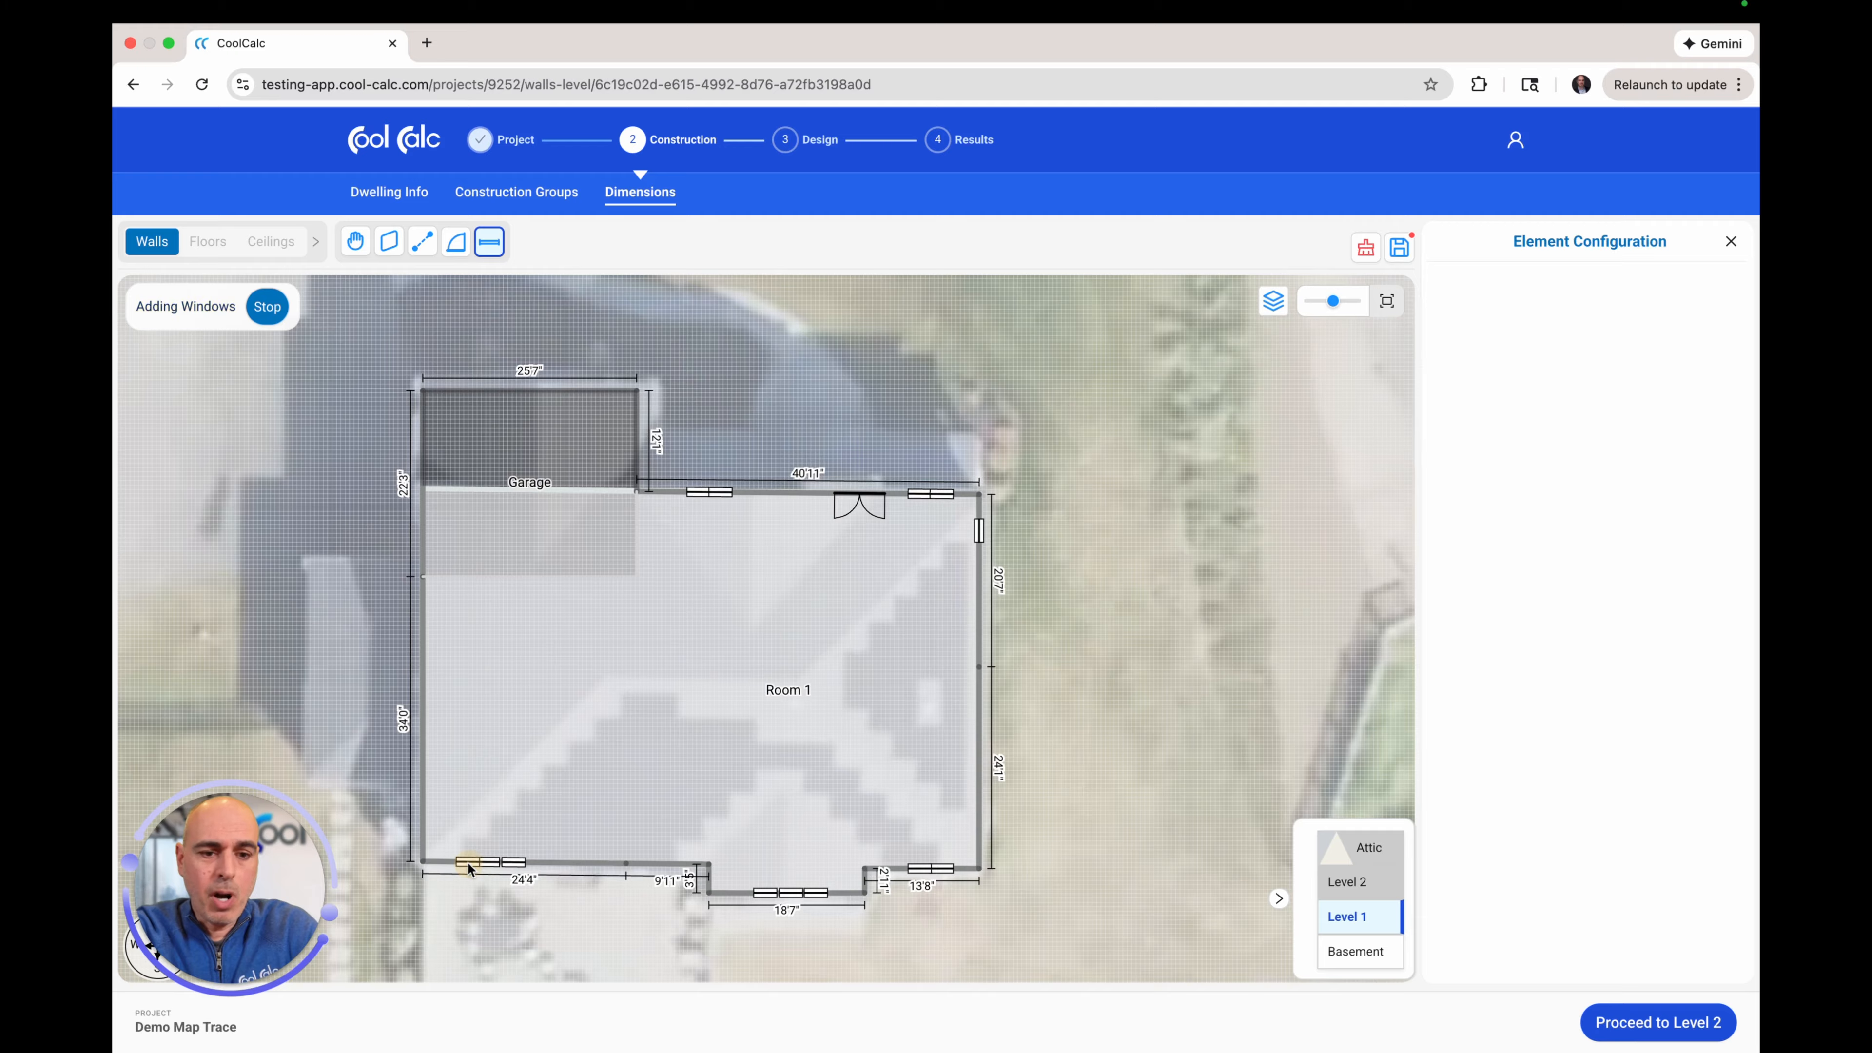
# - Add a 6 ft Double Glass Door to the south wall, spanning the junction of the 24'4" and 9'11" segments
pyautogui.click(463, 251)
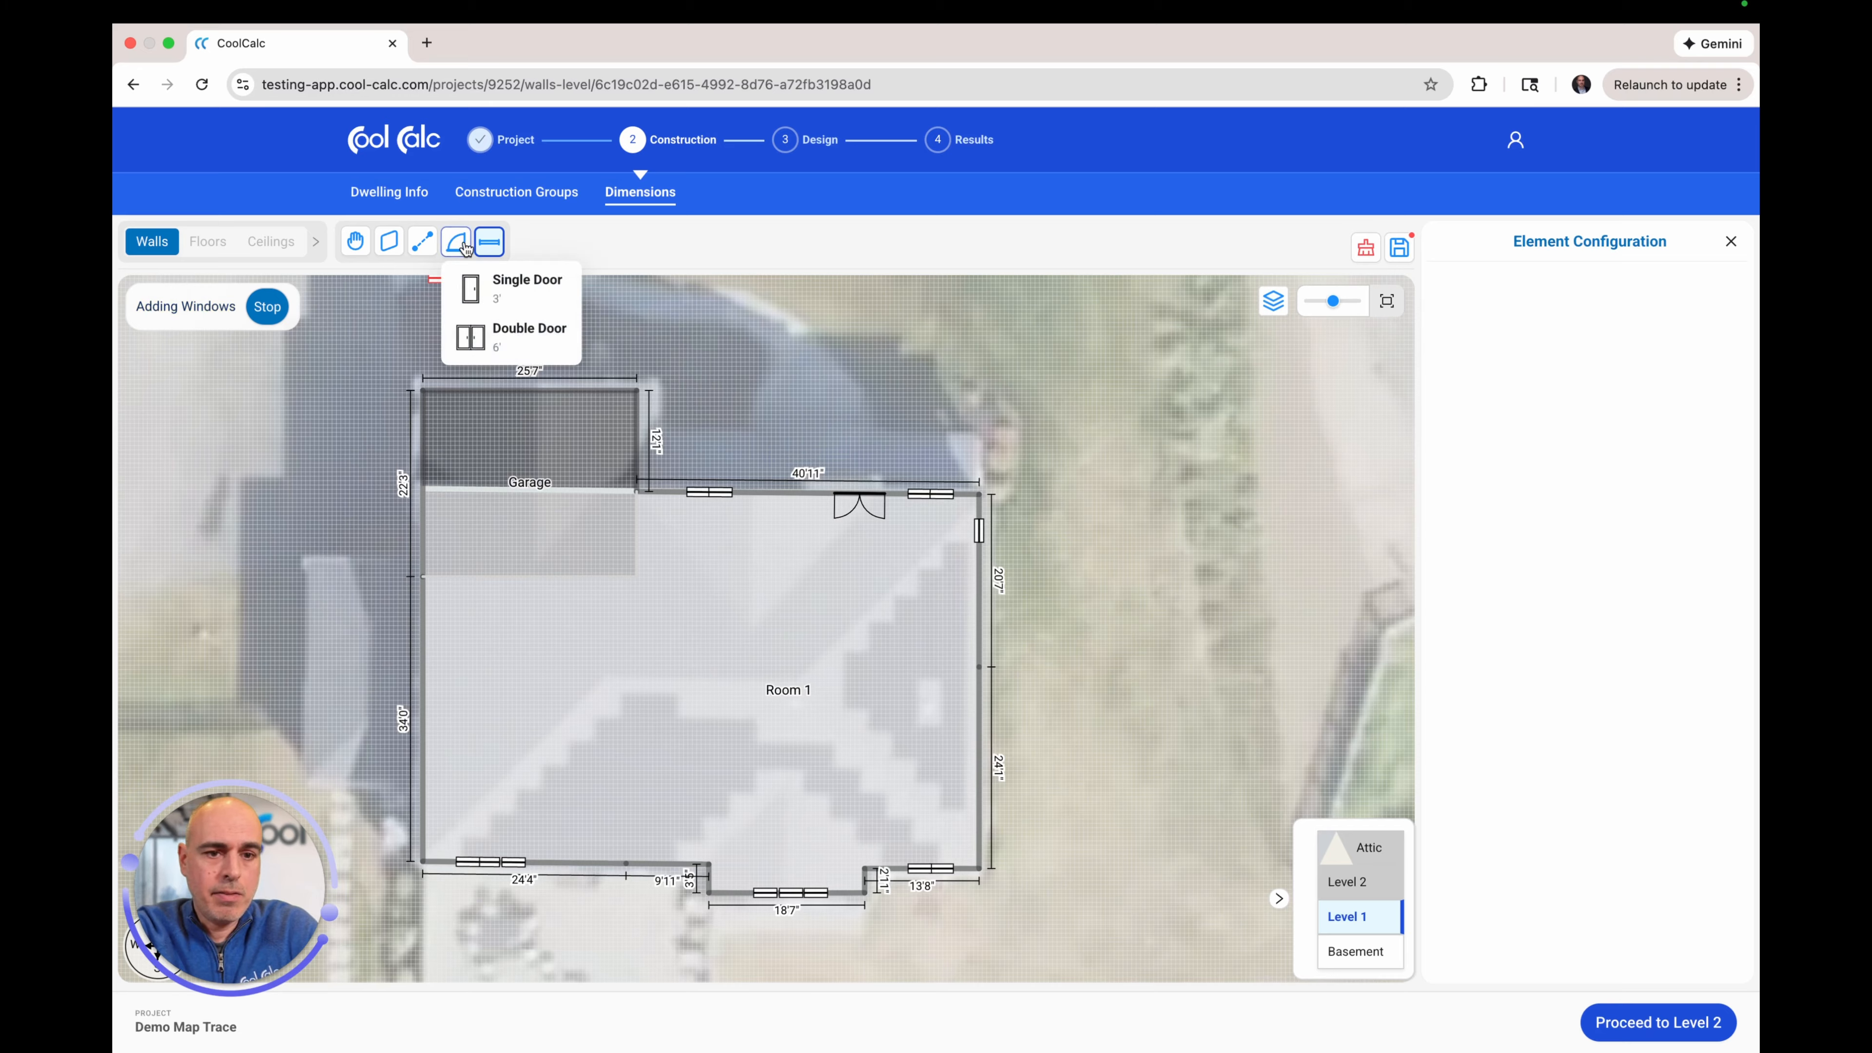
pyautogui.click(490, 241)
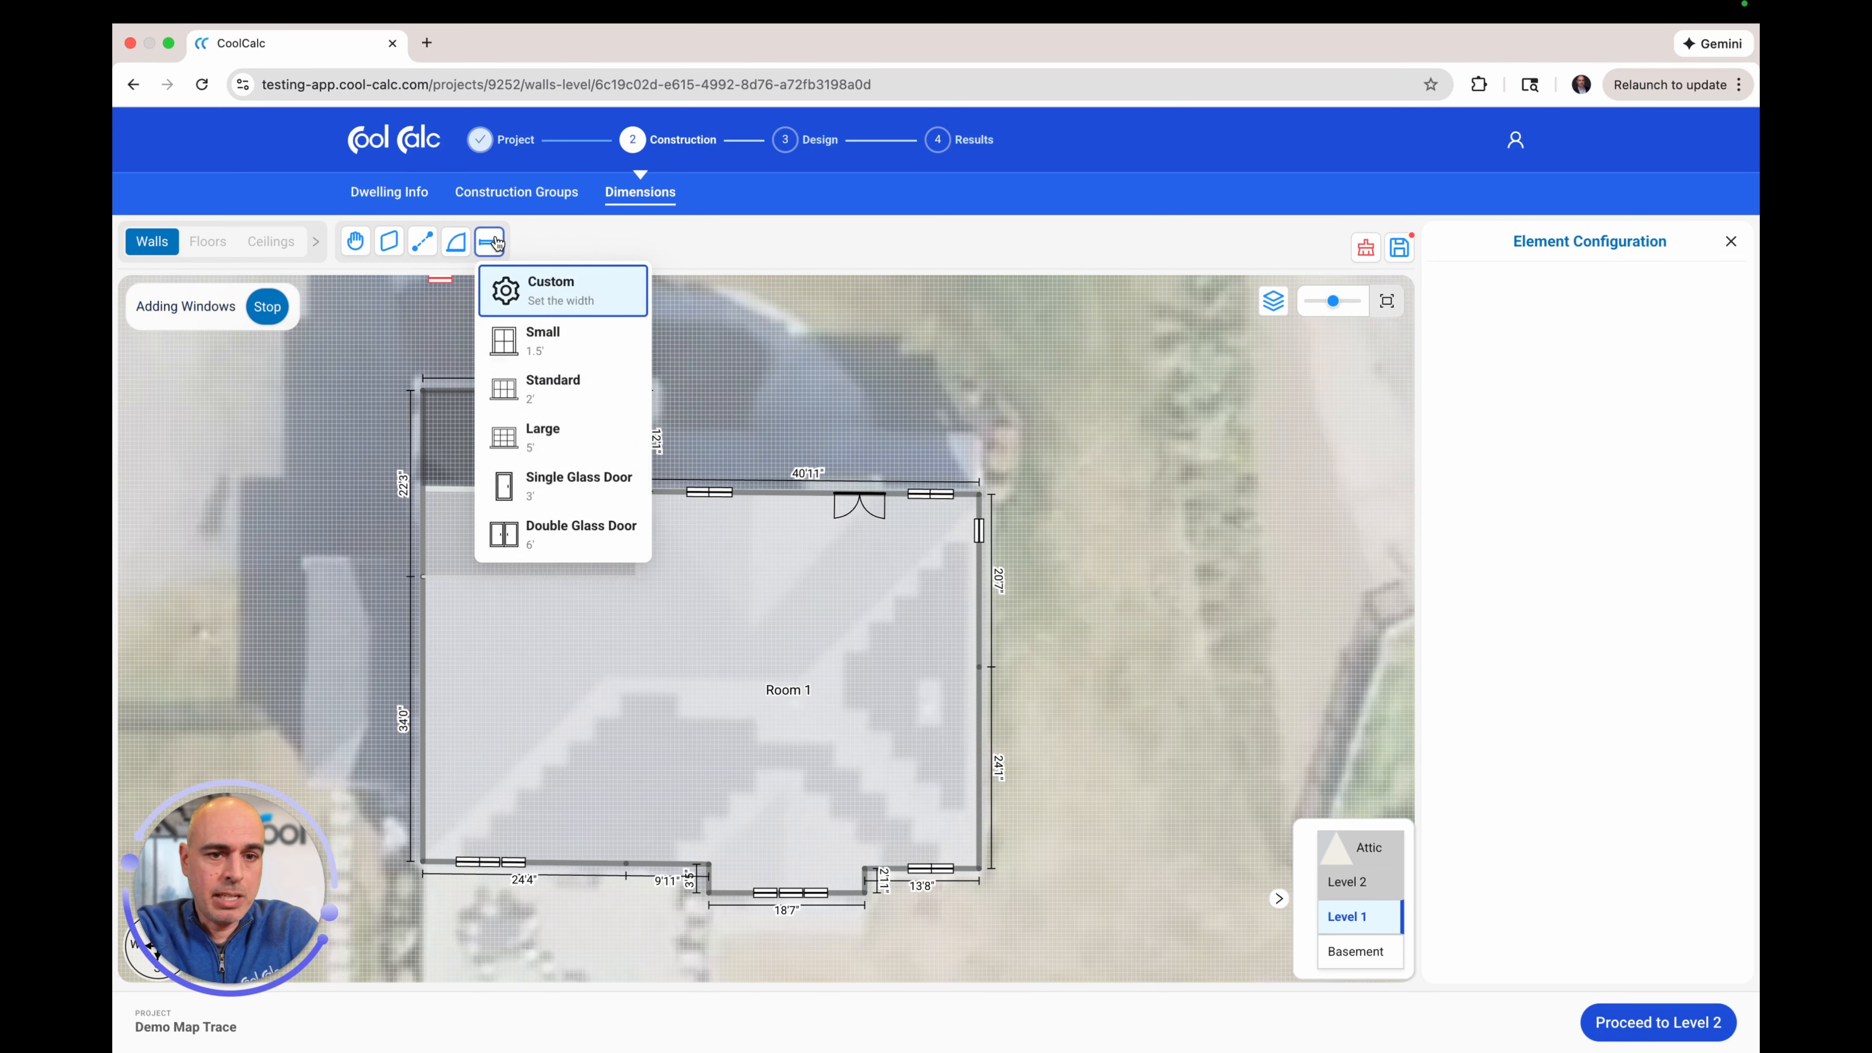
pyautogui.click(566, 541)
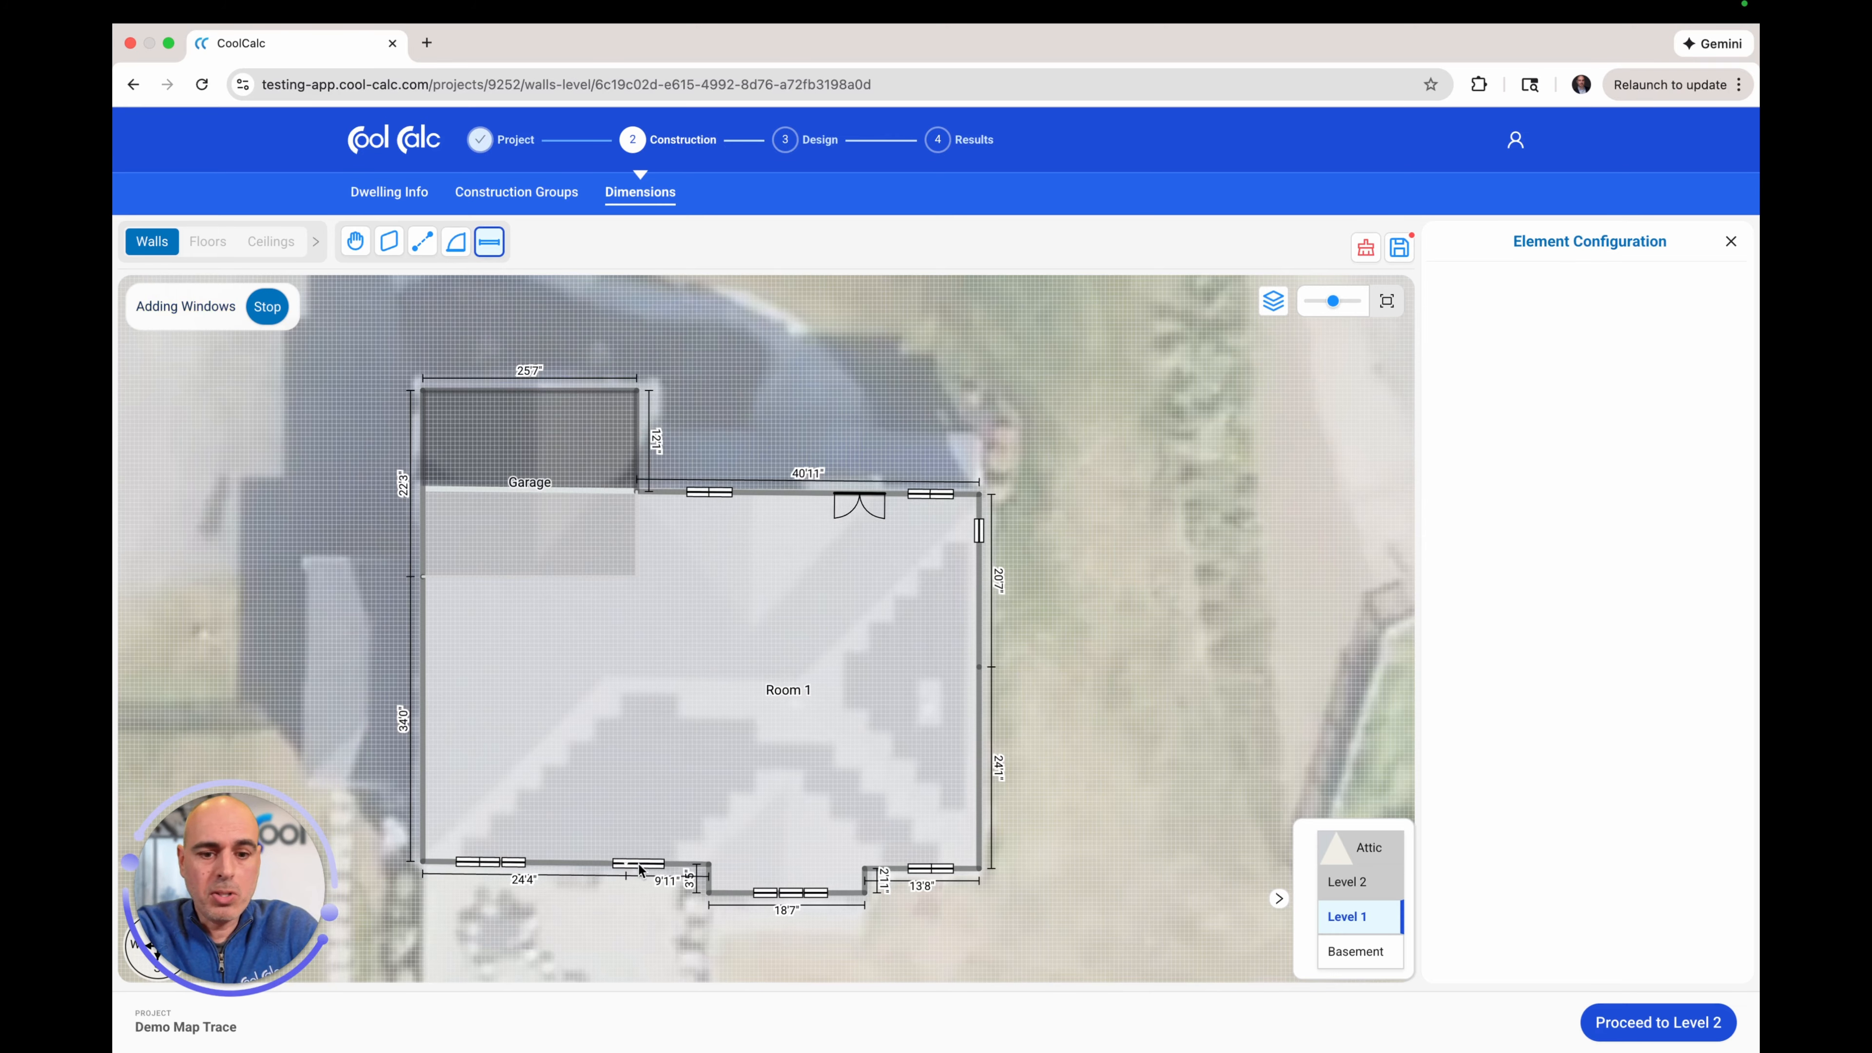
pyautogui.click(640, 864)
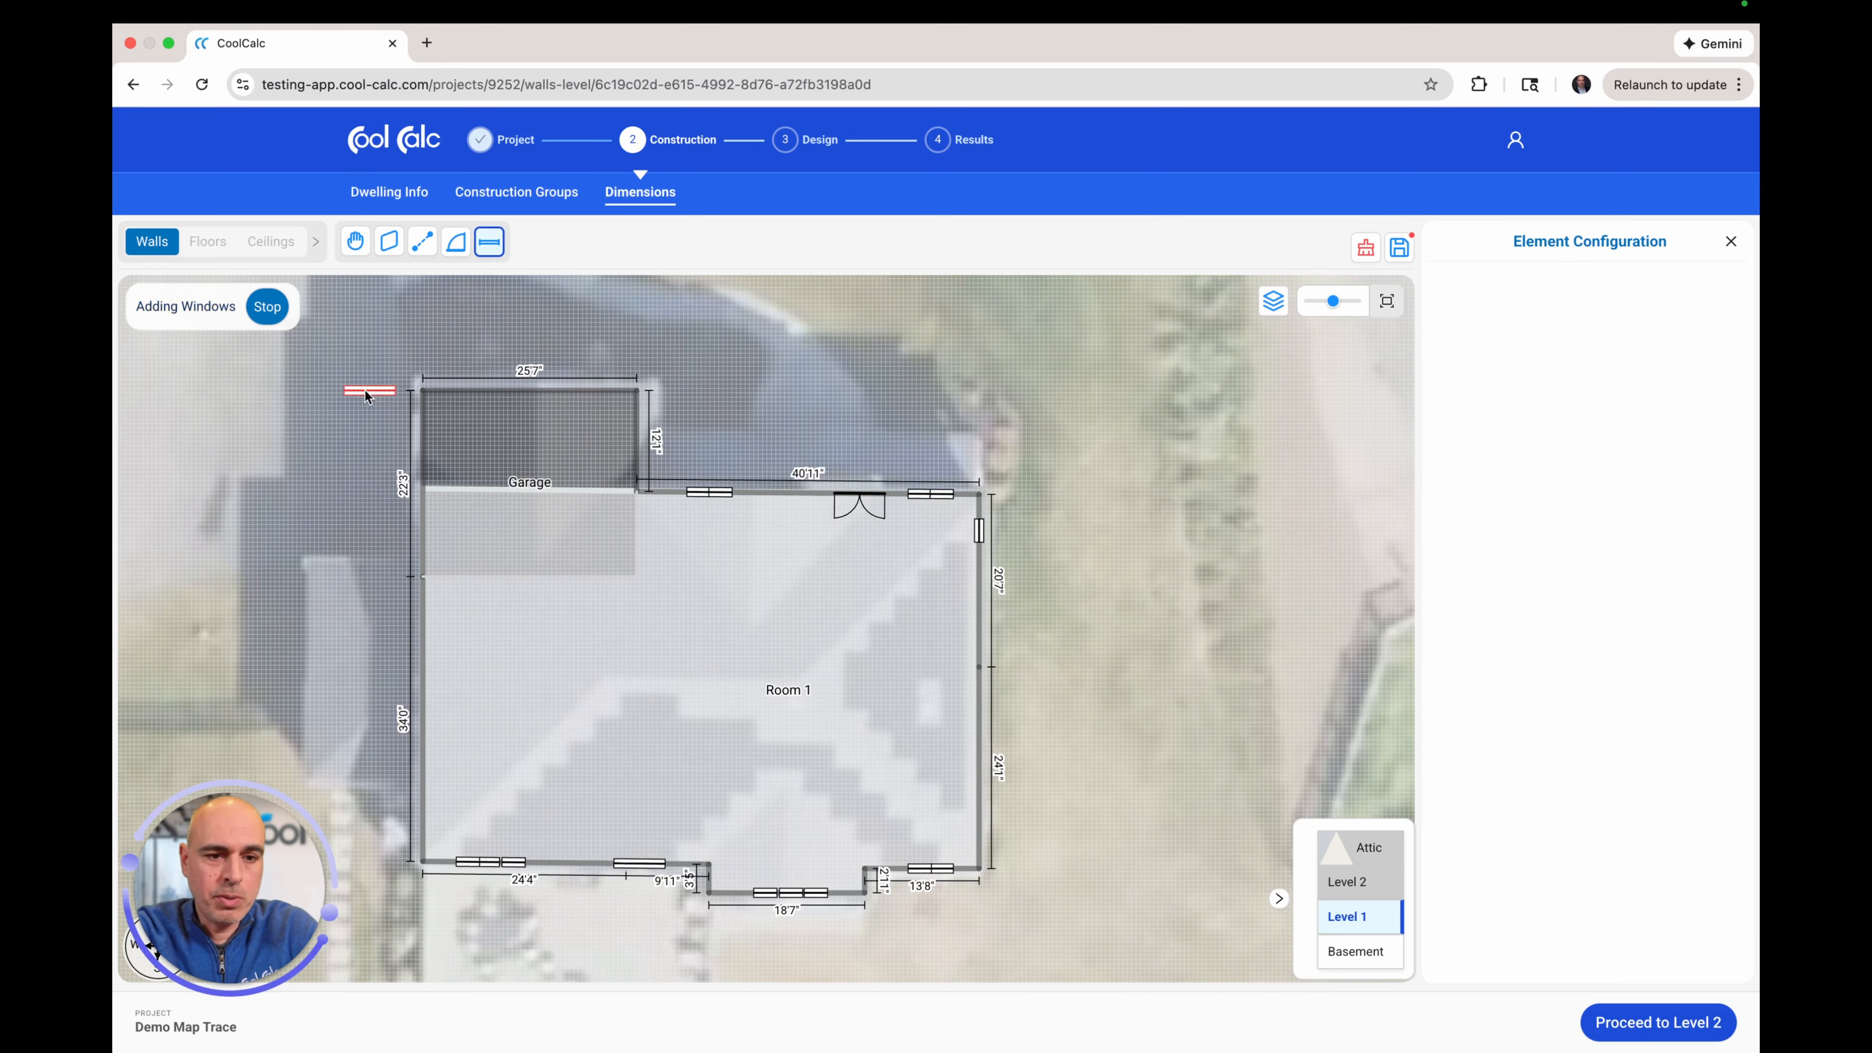
pyautogui.click(270, 314)
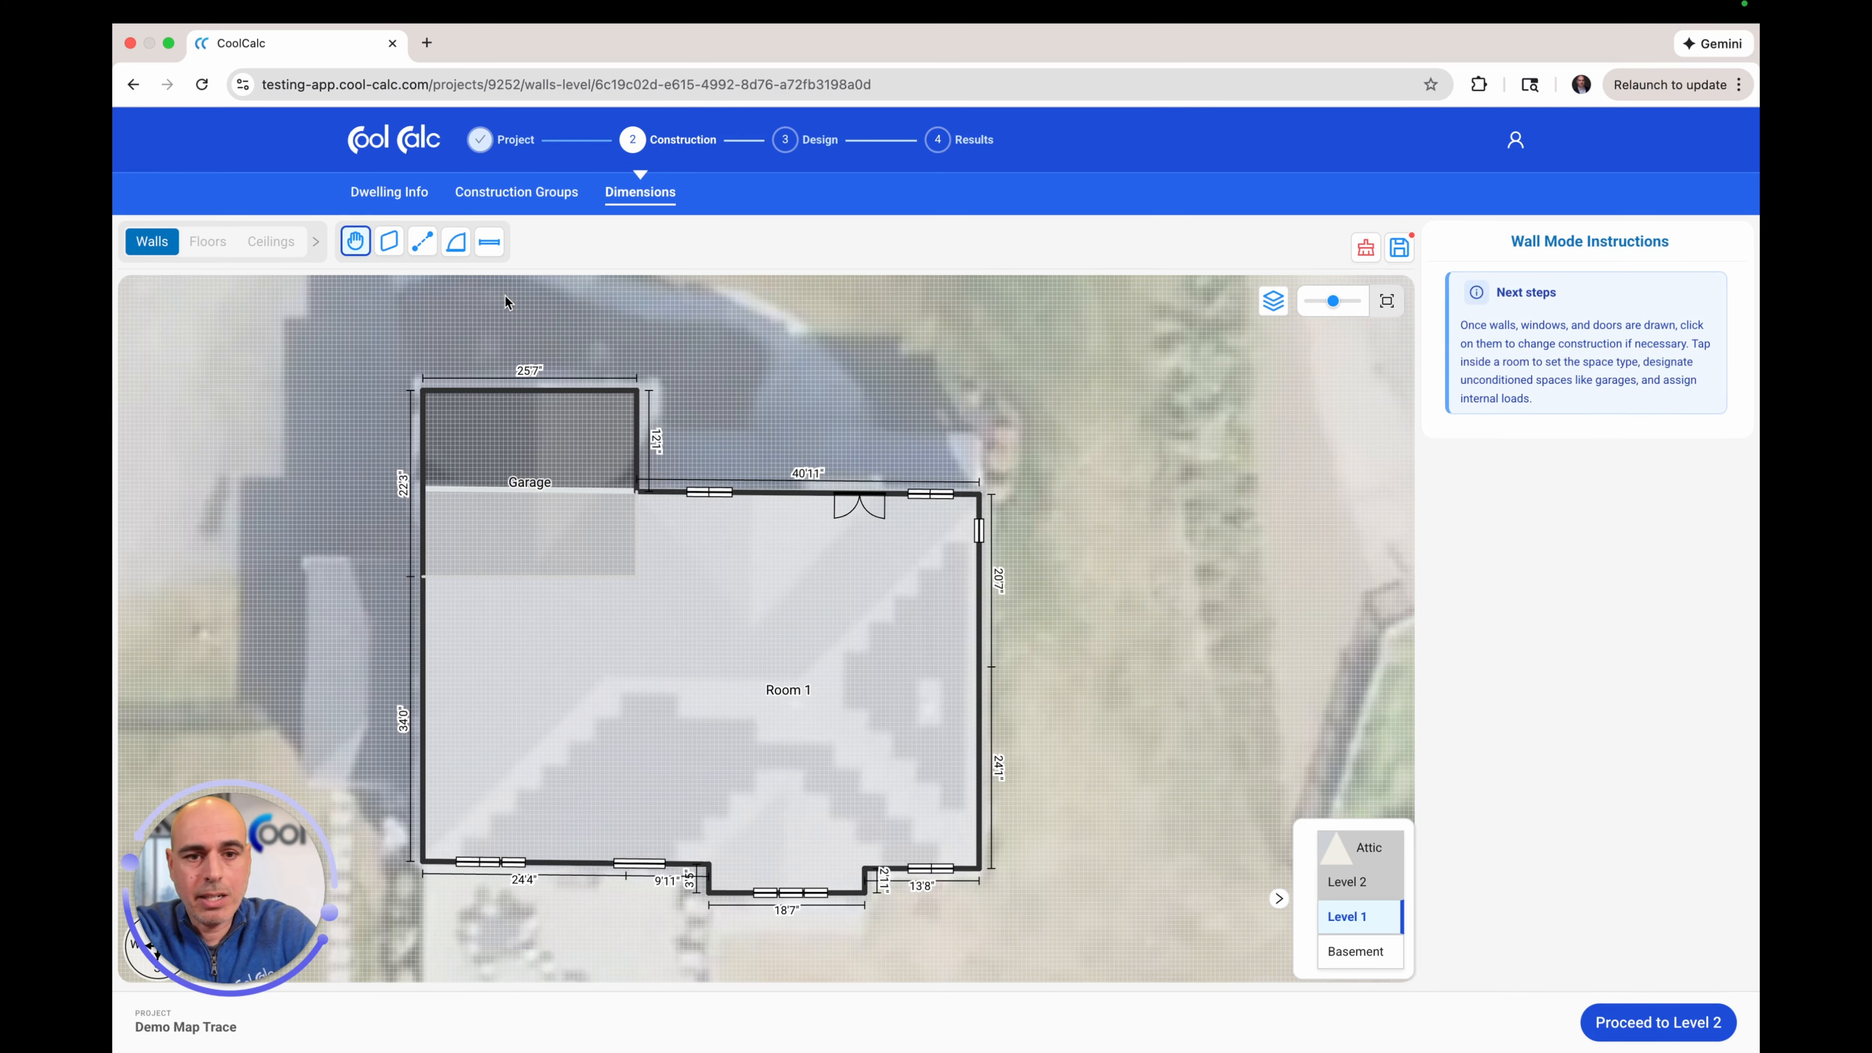
# - Add a Standard 2 ft window to the east wall's 24'1" segment, just south of the wall's middle
pyautogui.click(490, 242)
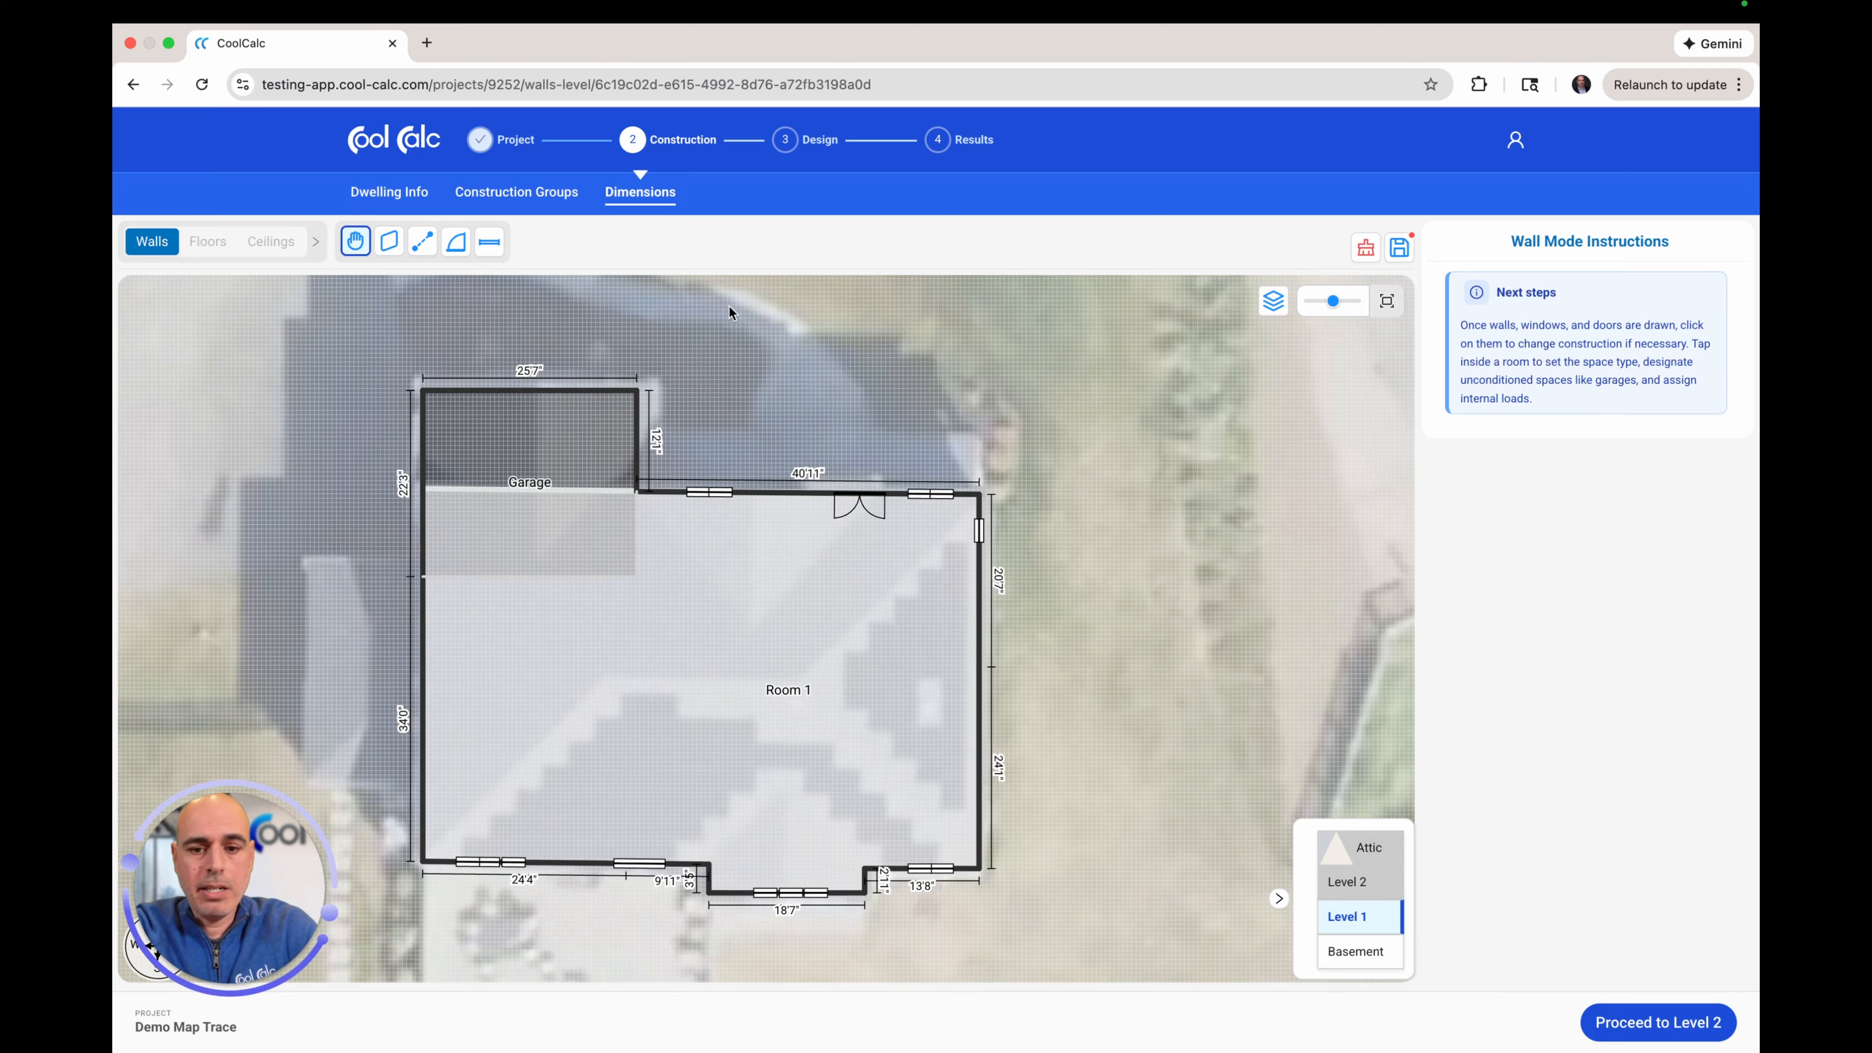
pyautogui.click(488, 241)
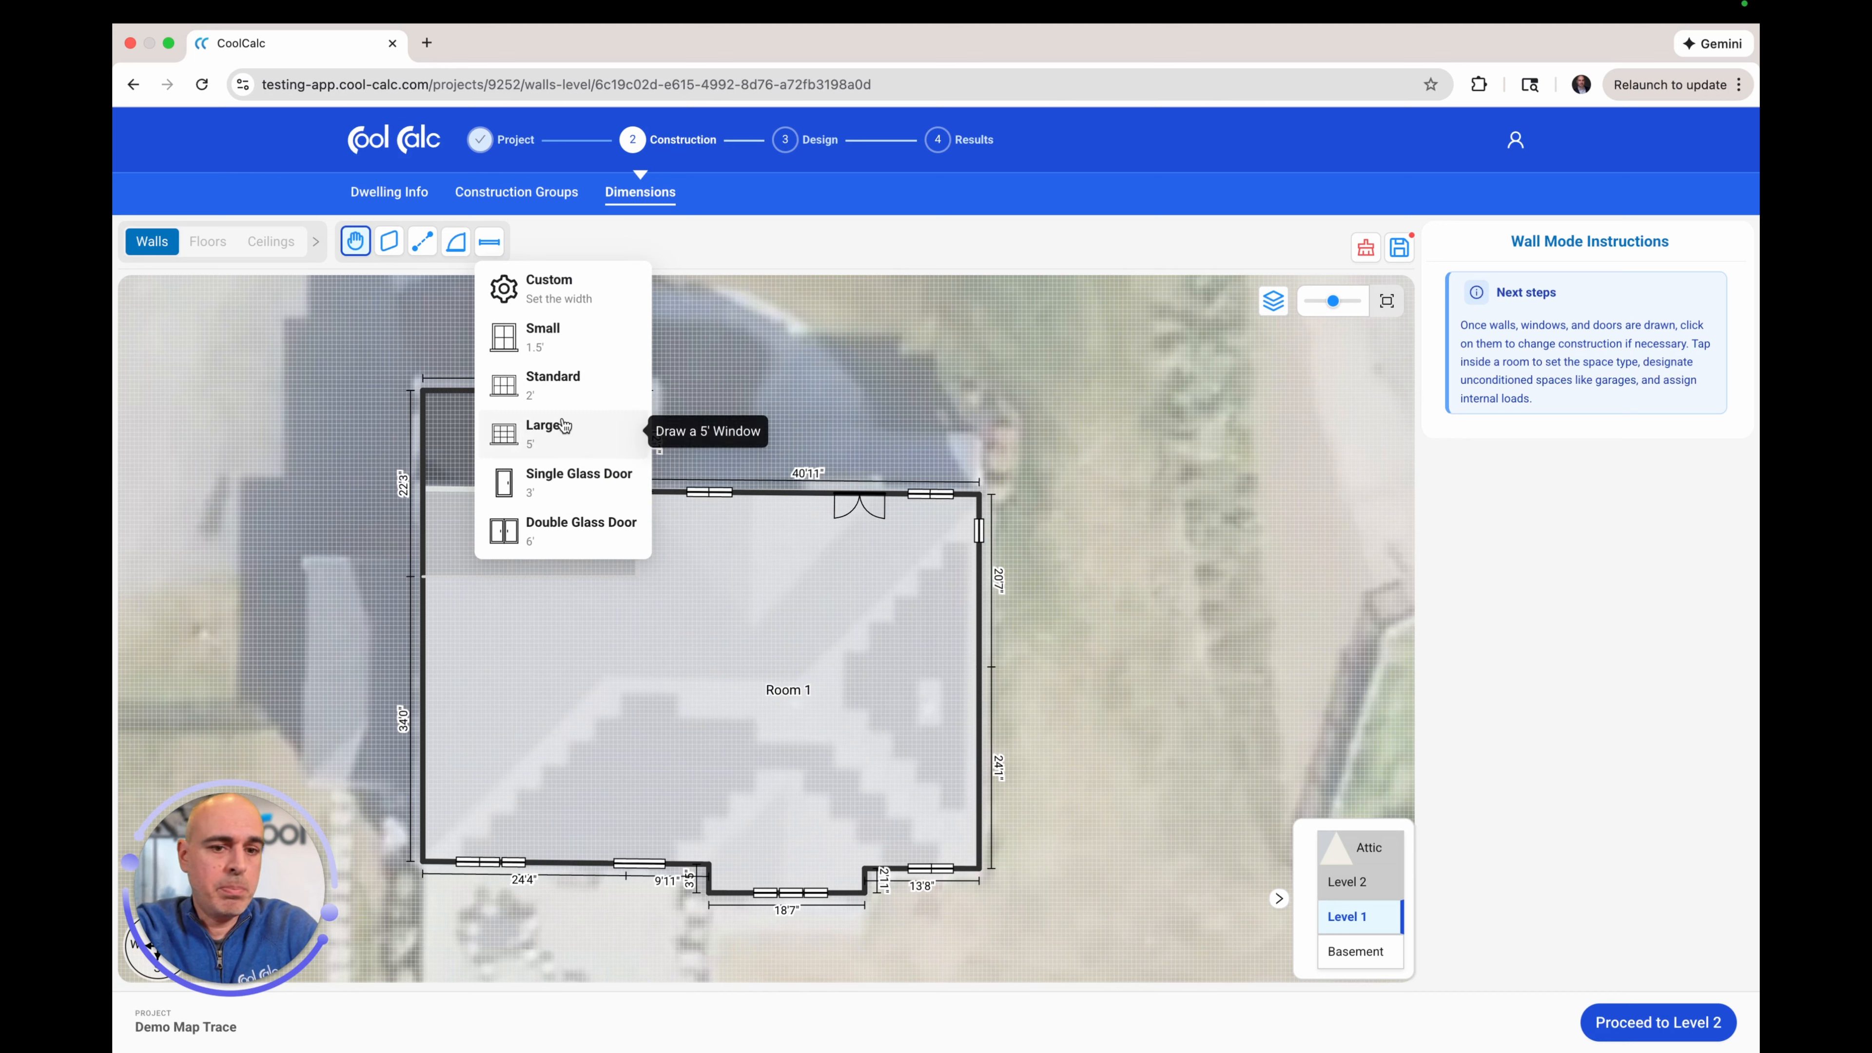
pyautogui.click(551, 383)
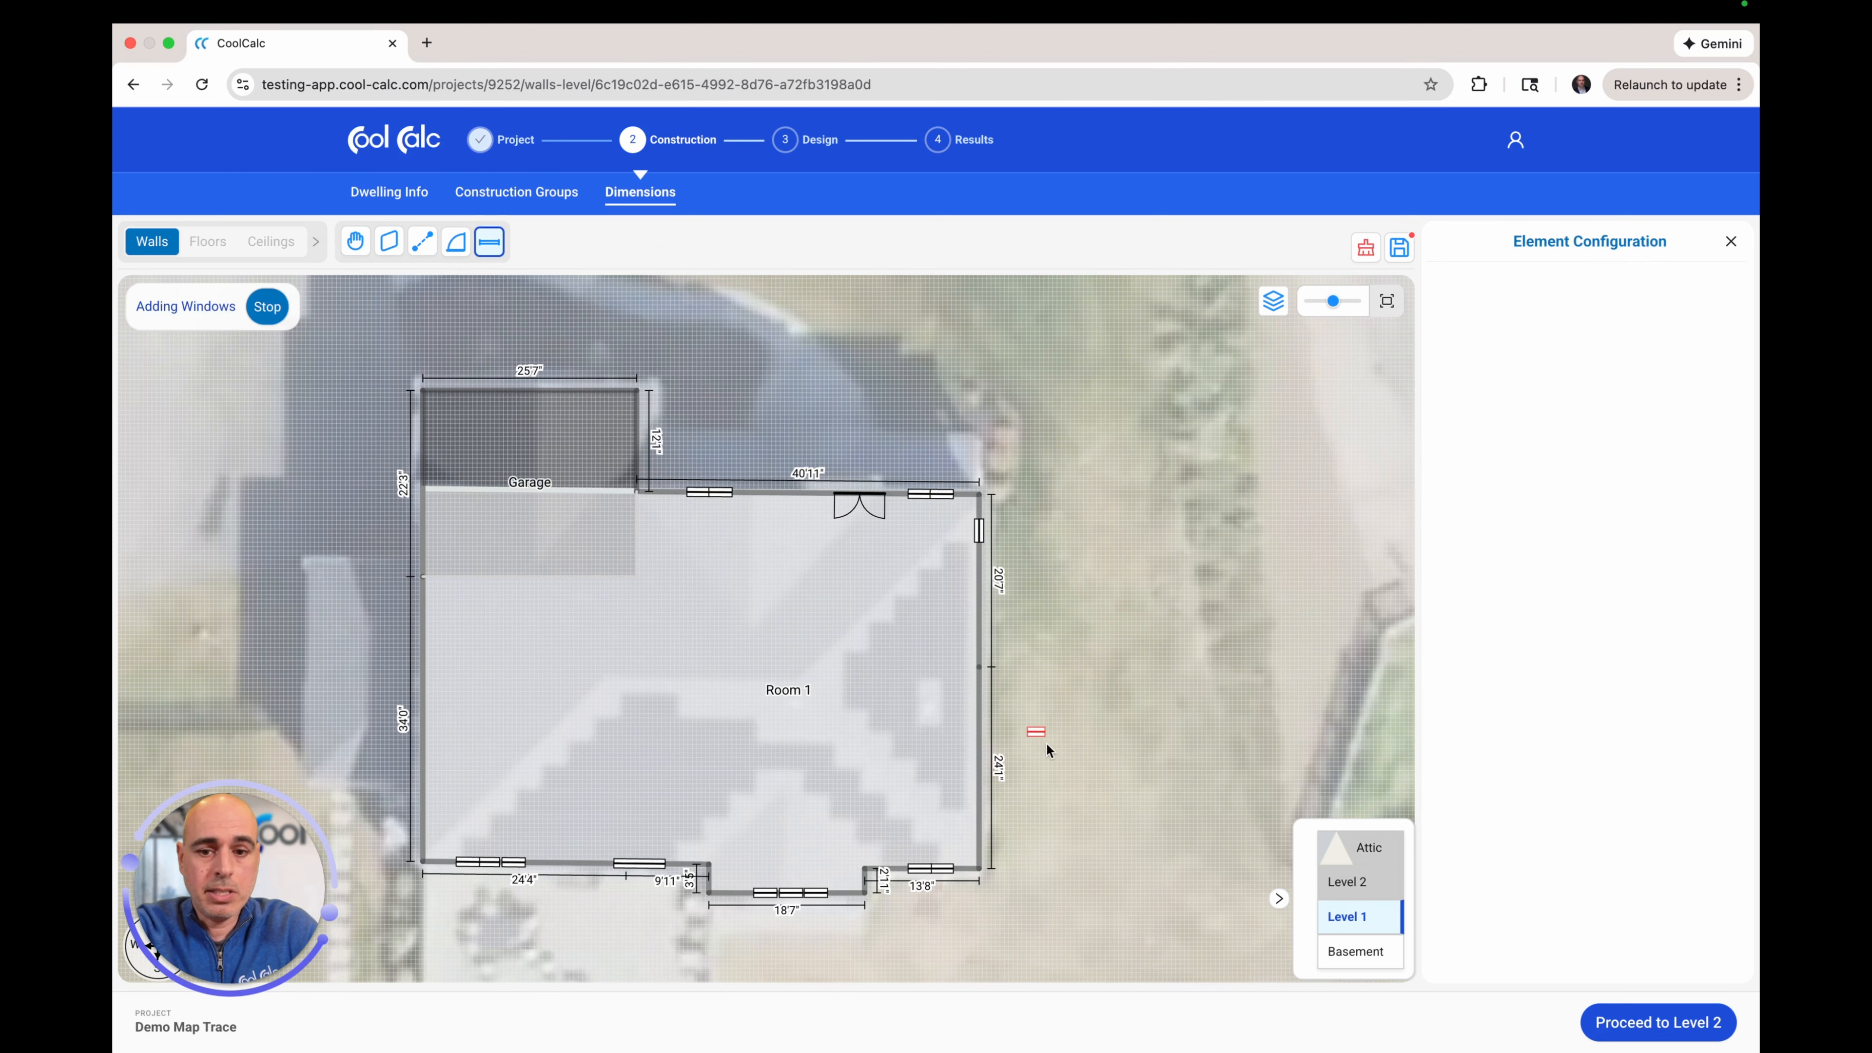
pyautogui.click(977, 699)
pyautogui.click(267, 306)
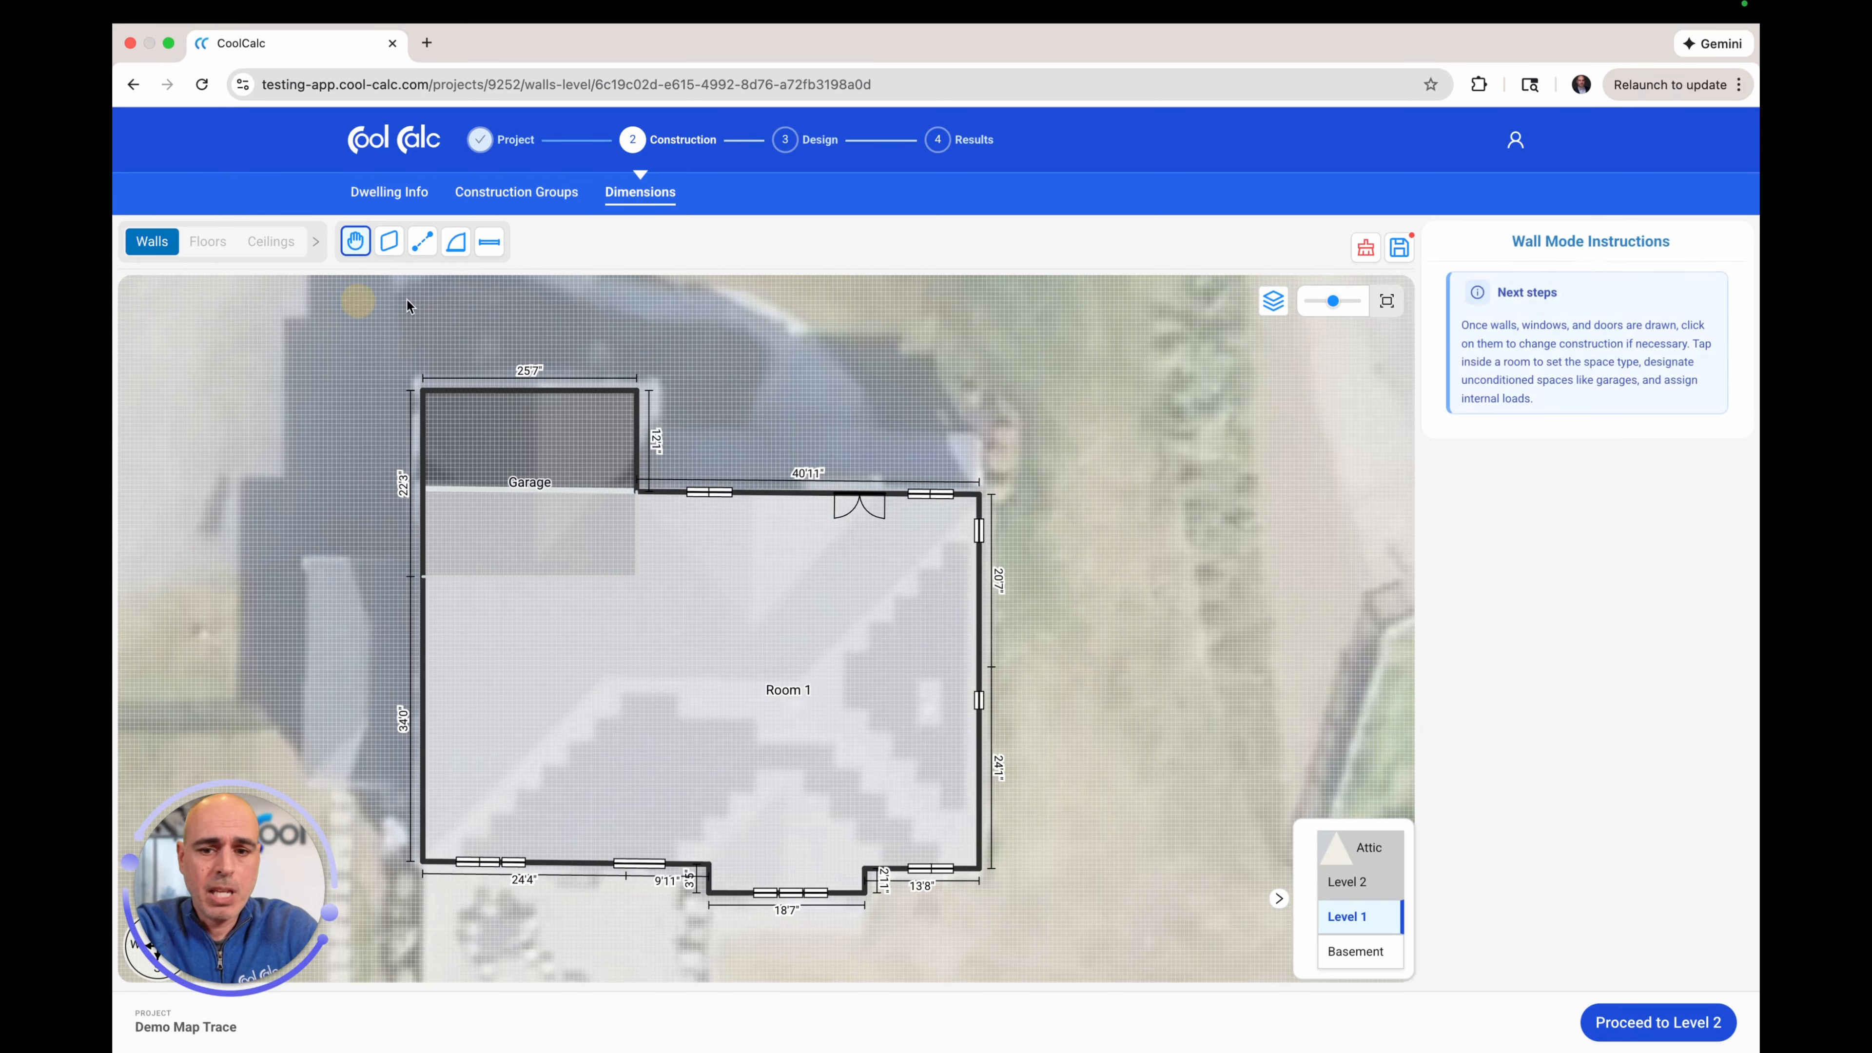
# - Rename Room 1 to First Floor and save the room settings
pyautogui.click(979, 529)
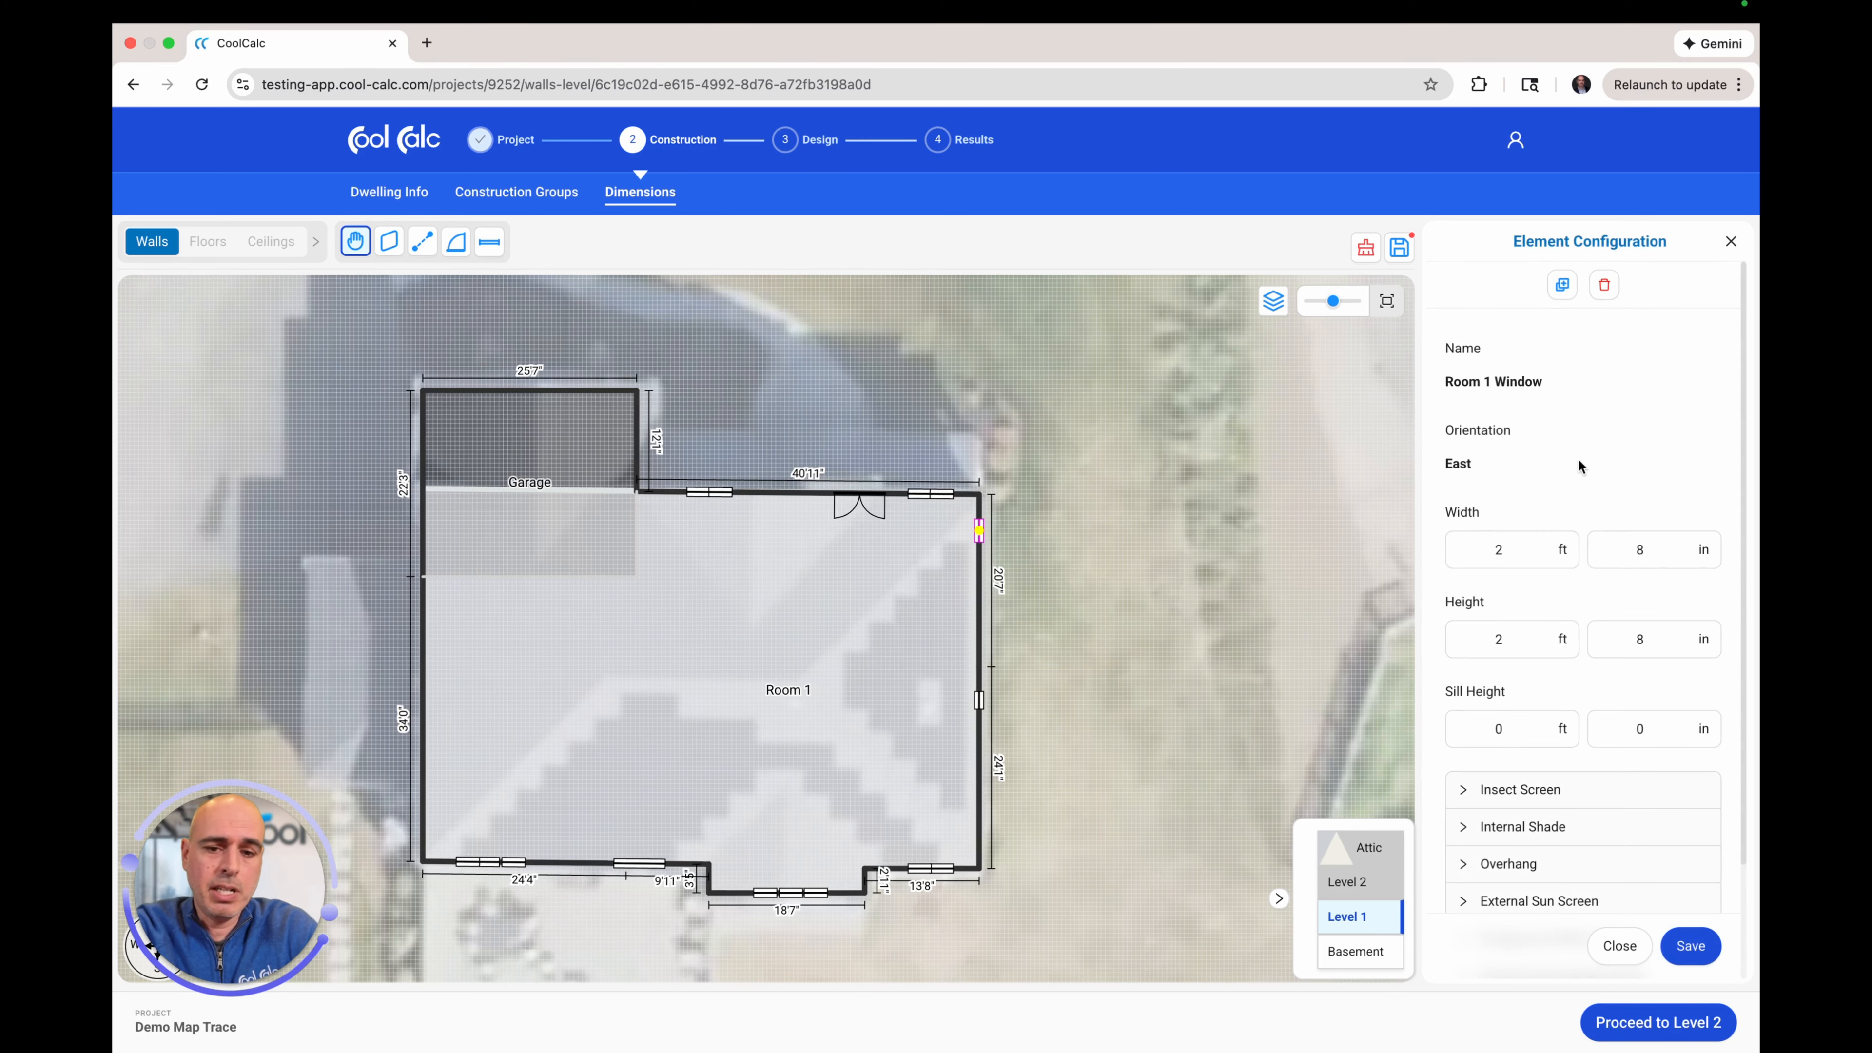
pyautogui.click(851, 660)
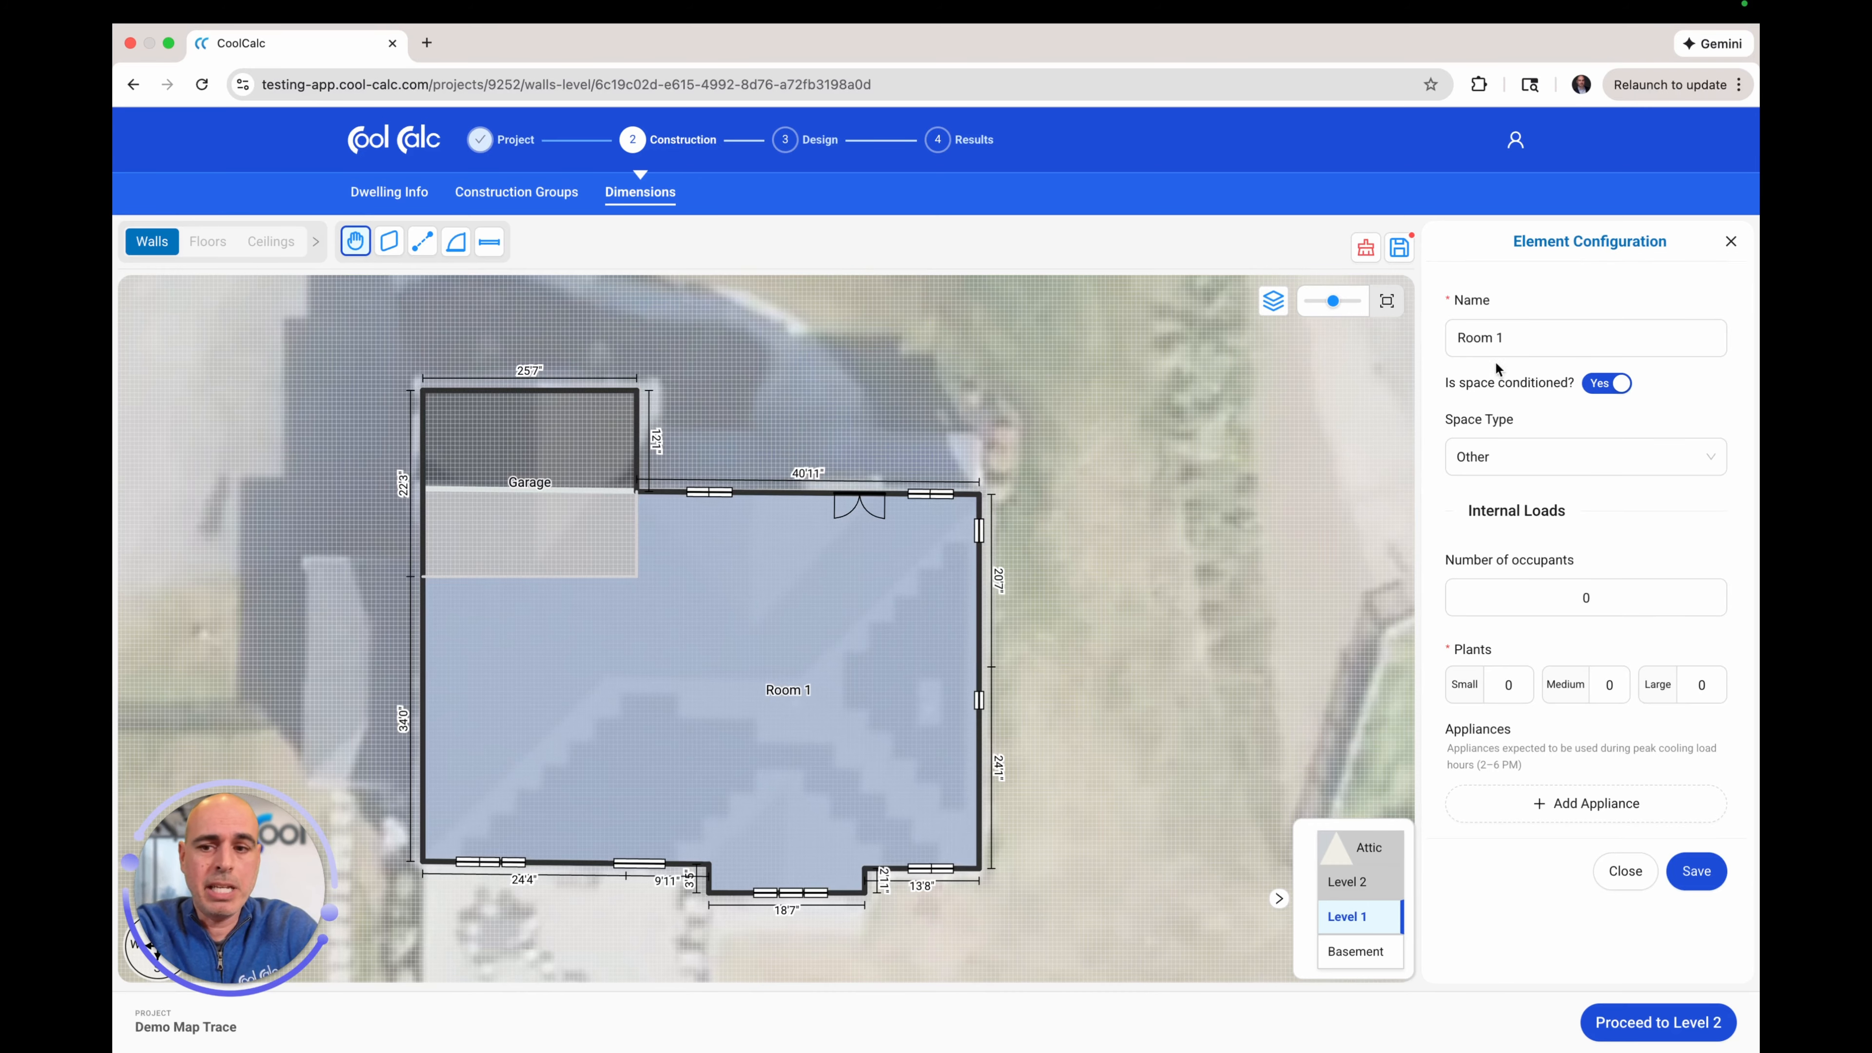
pyautogui.click(1528, 336)
pyautogui.moveTo(1528, 337); pyautogui.dragTo(1393, 342)
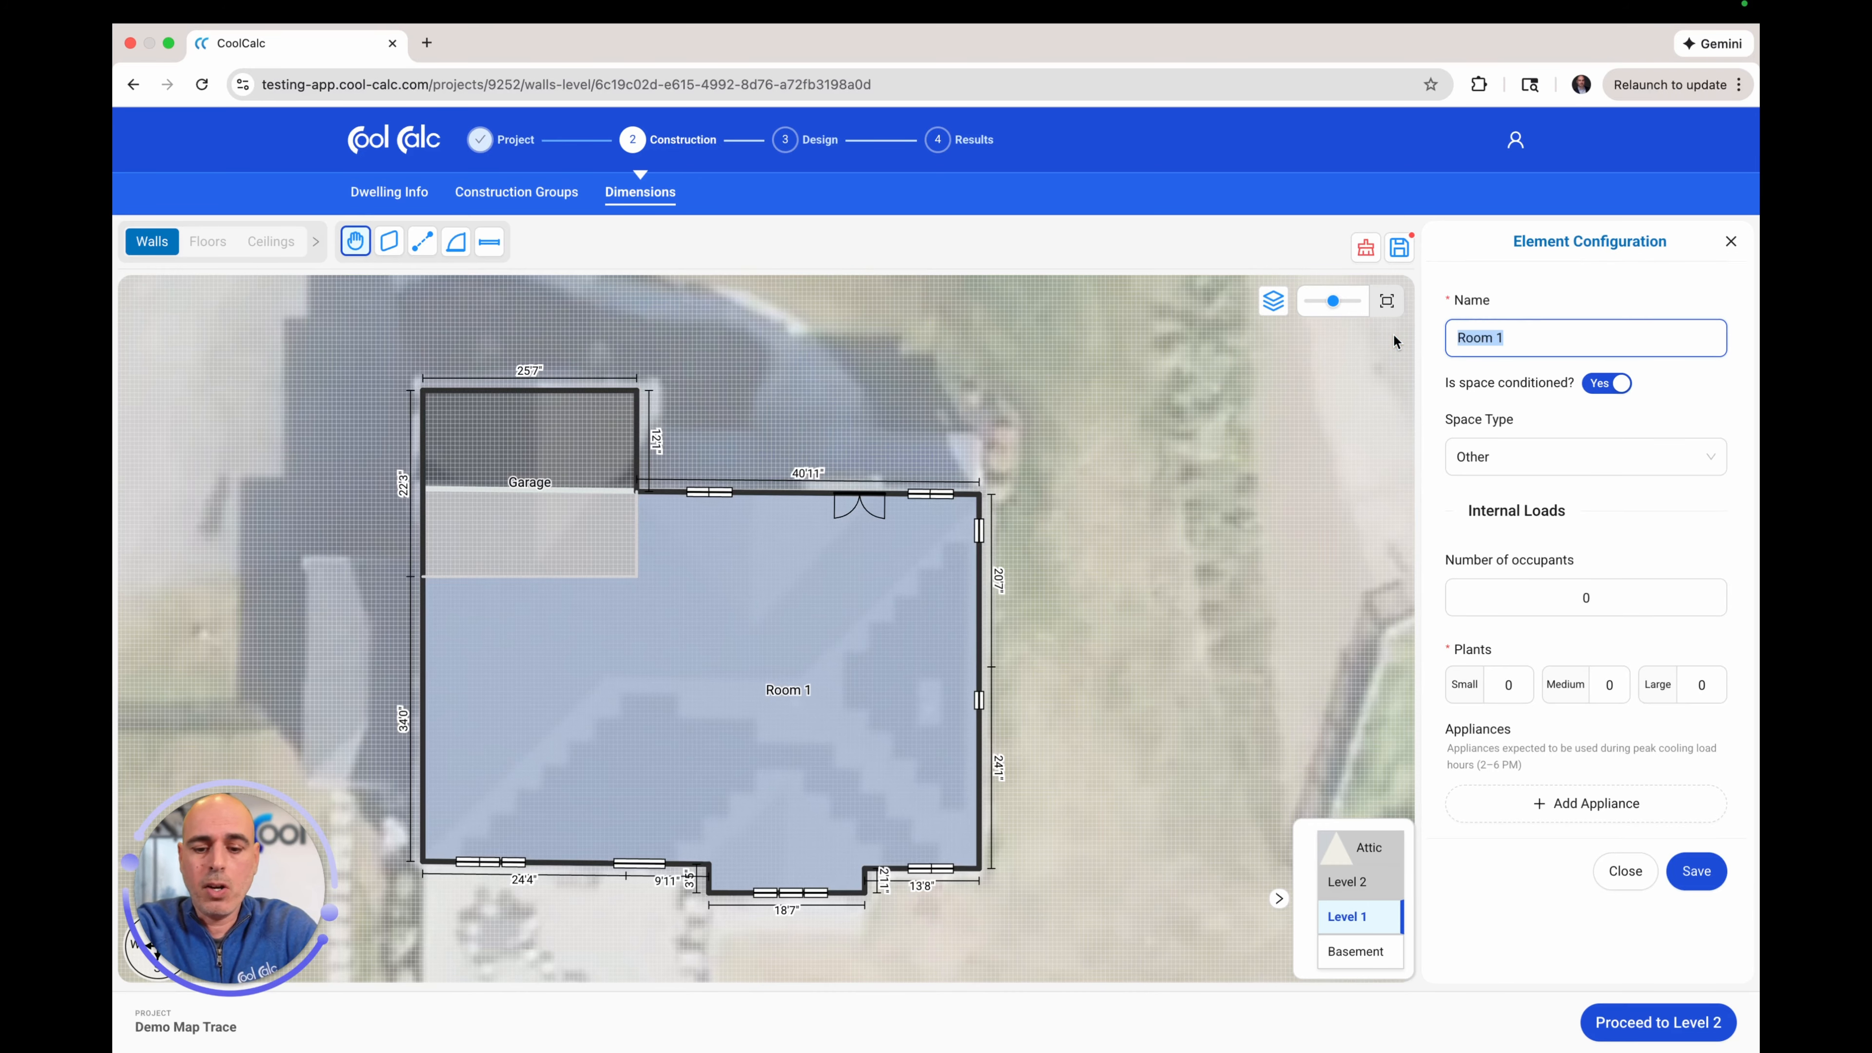
pyautogui.write('First Flo')
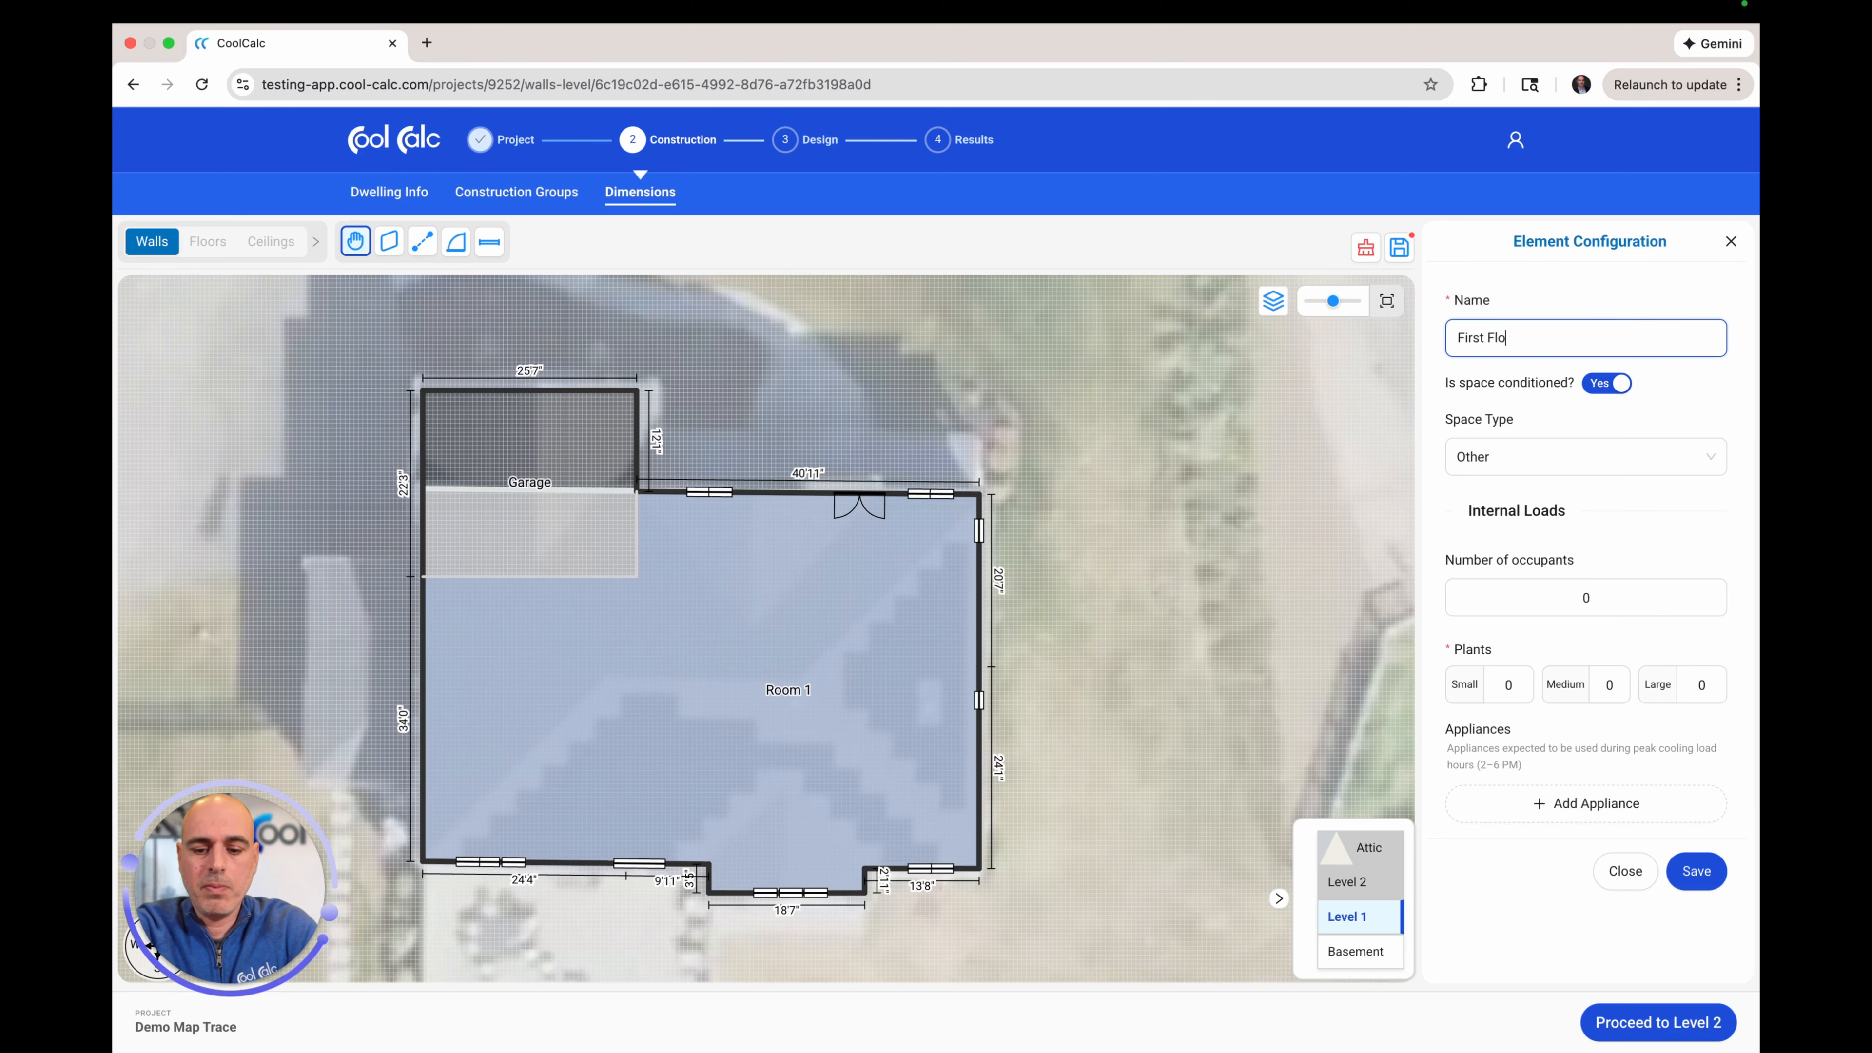
pyautogui.write('or')
pyautogui.click(1699, 870)
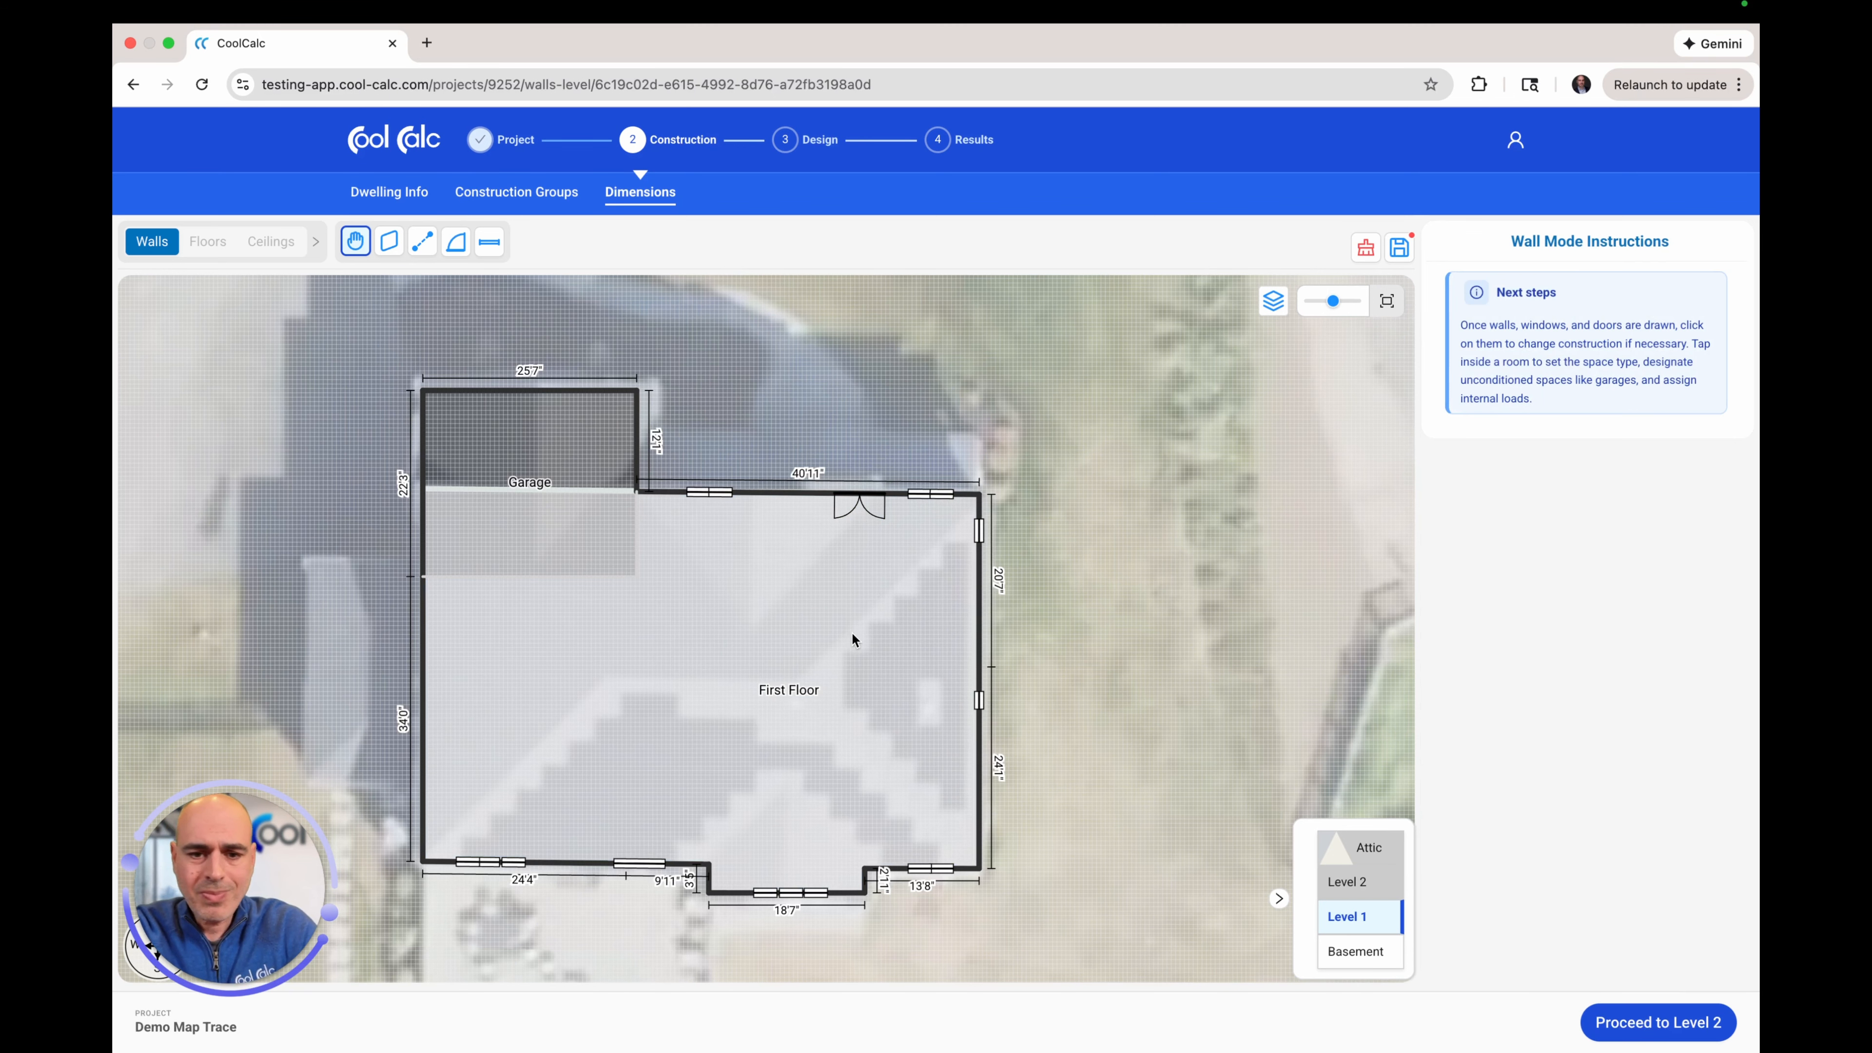
# - Review the configuration options of the northernmost east window and of the 40'11" north wall
pyautogui.click(981, 533)
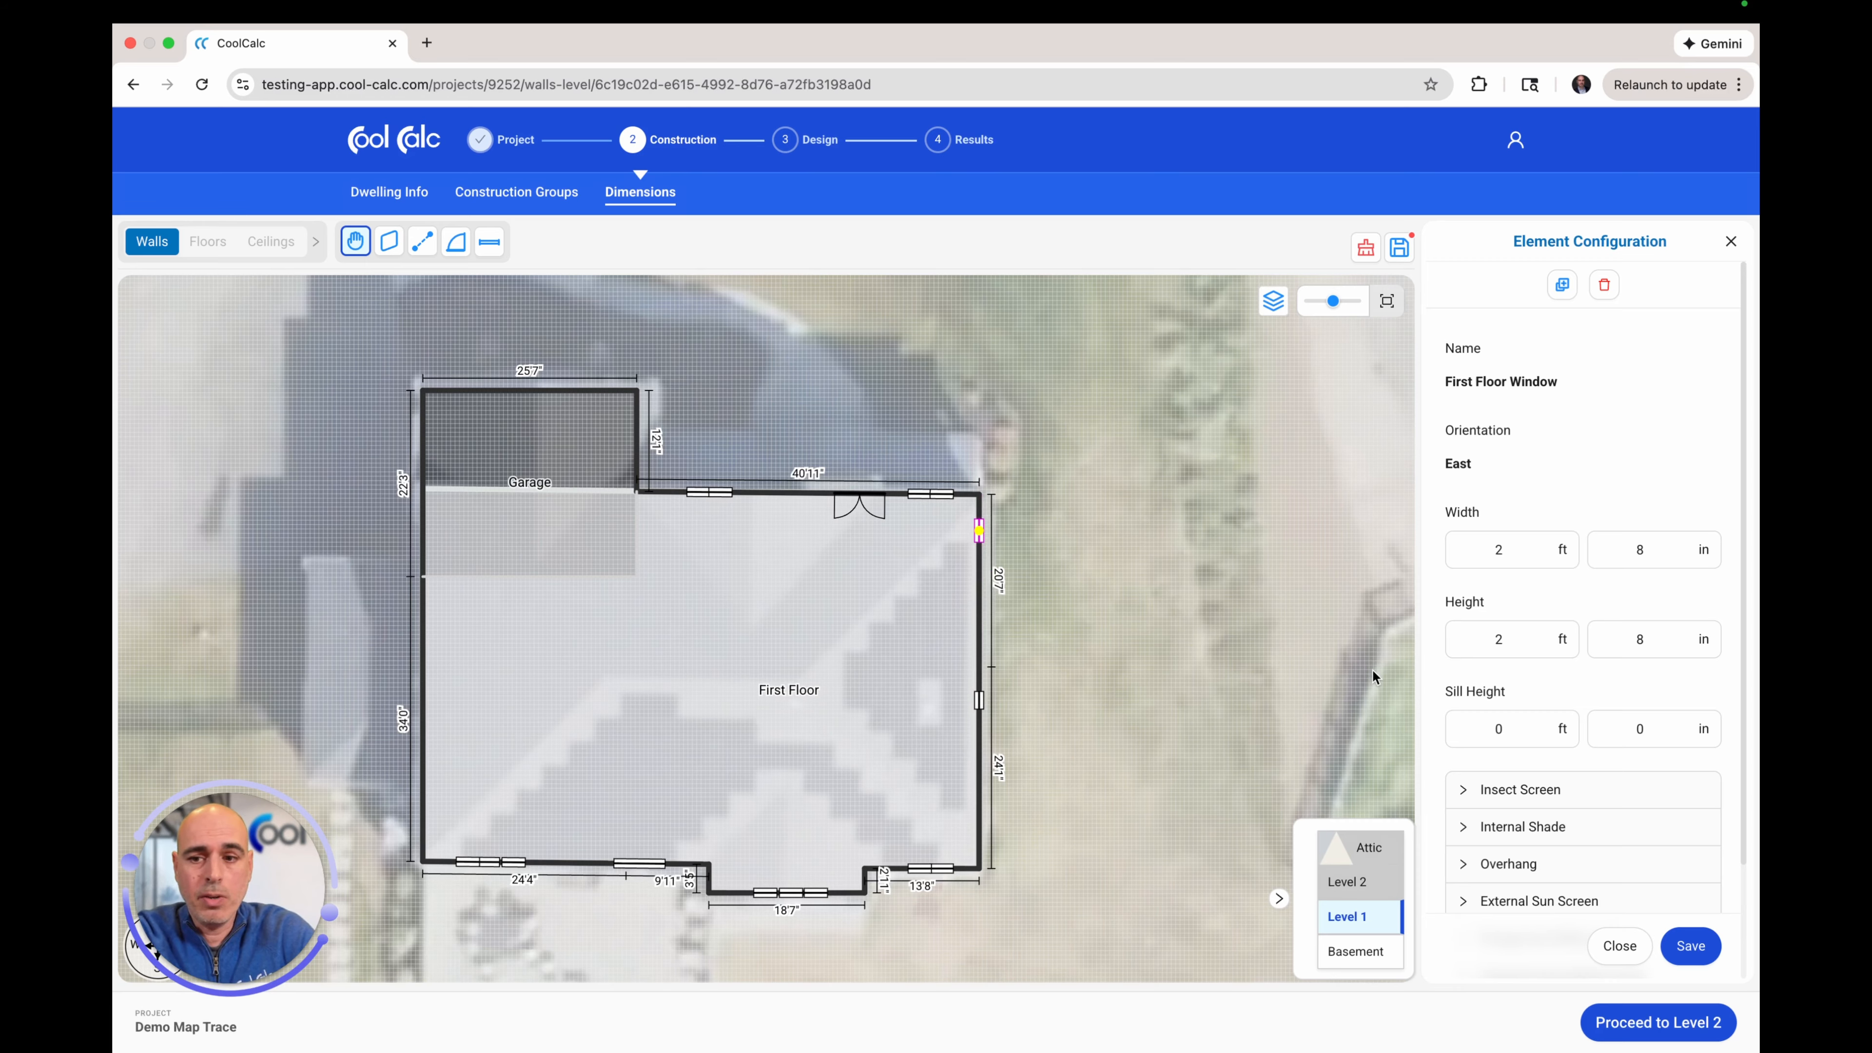
pyautogui.scroll(-3, 1577, 650)
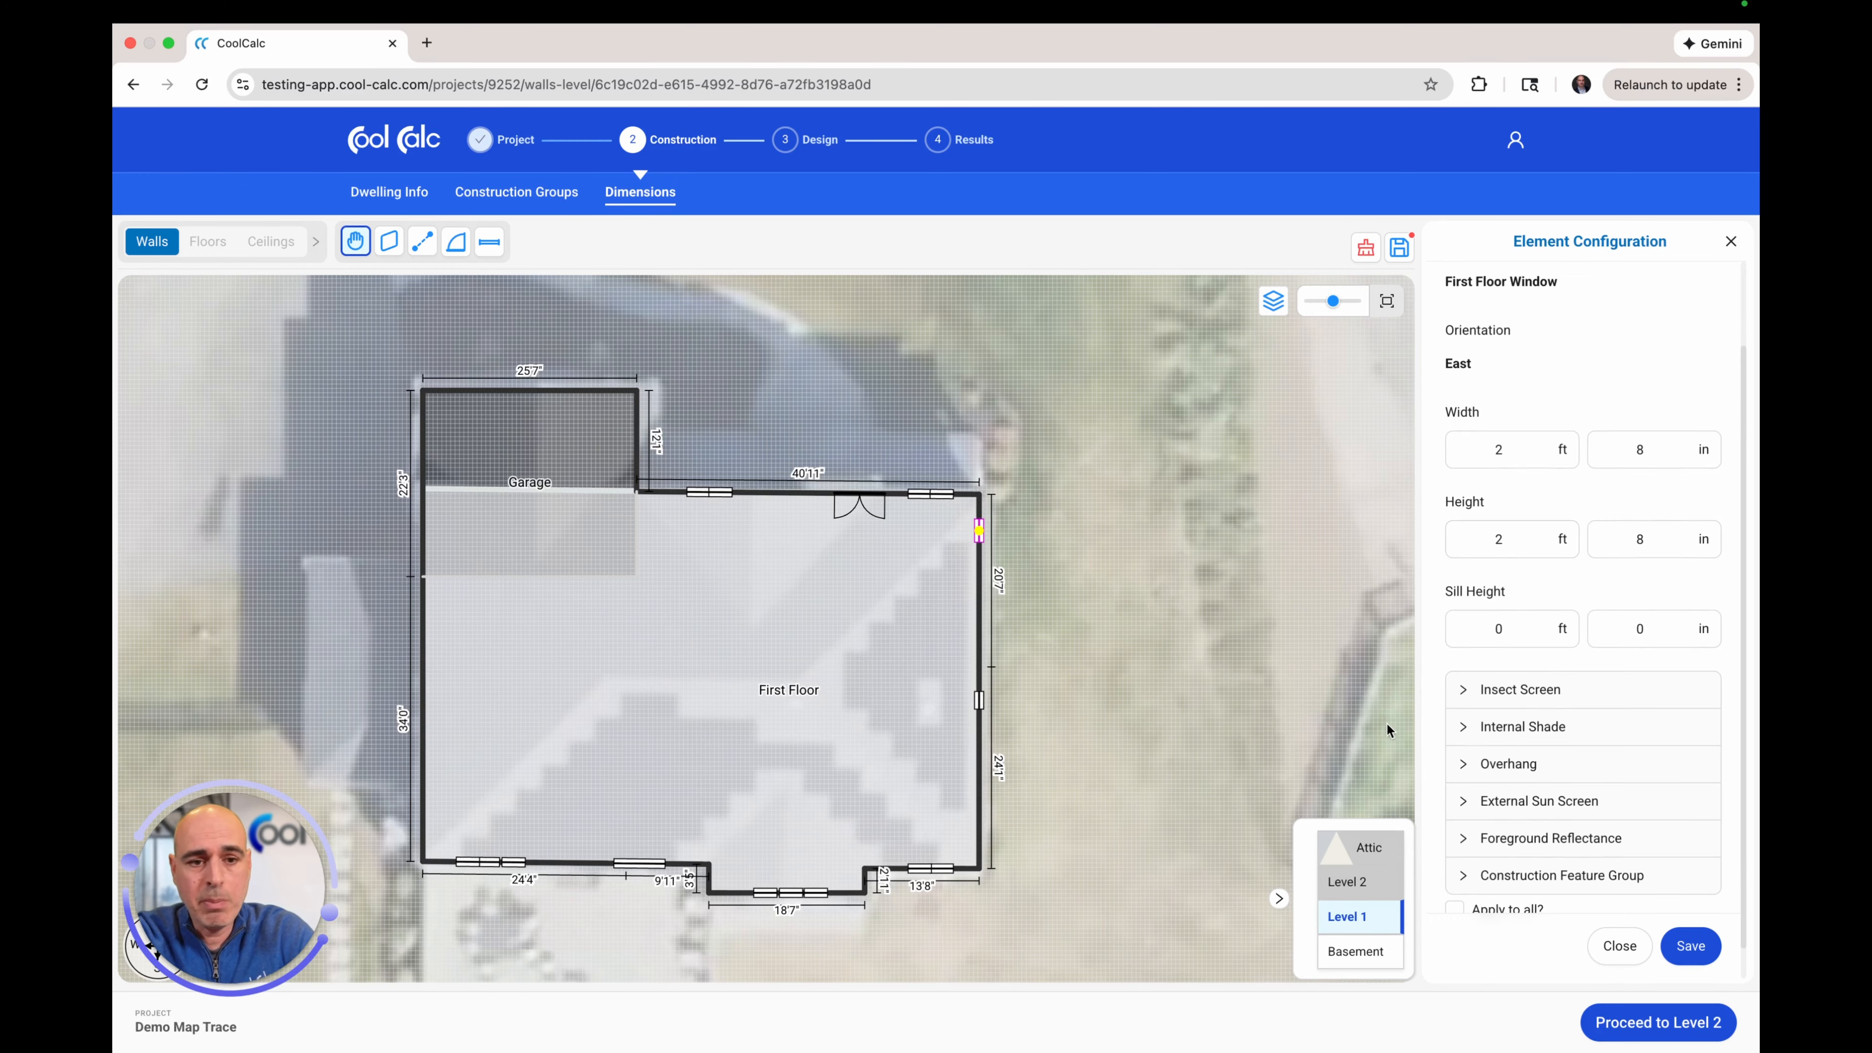
pyautogui.scroll(-5, 1389, 735)
pyautogui.scroll(5, 1389, 735)
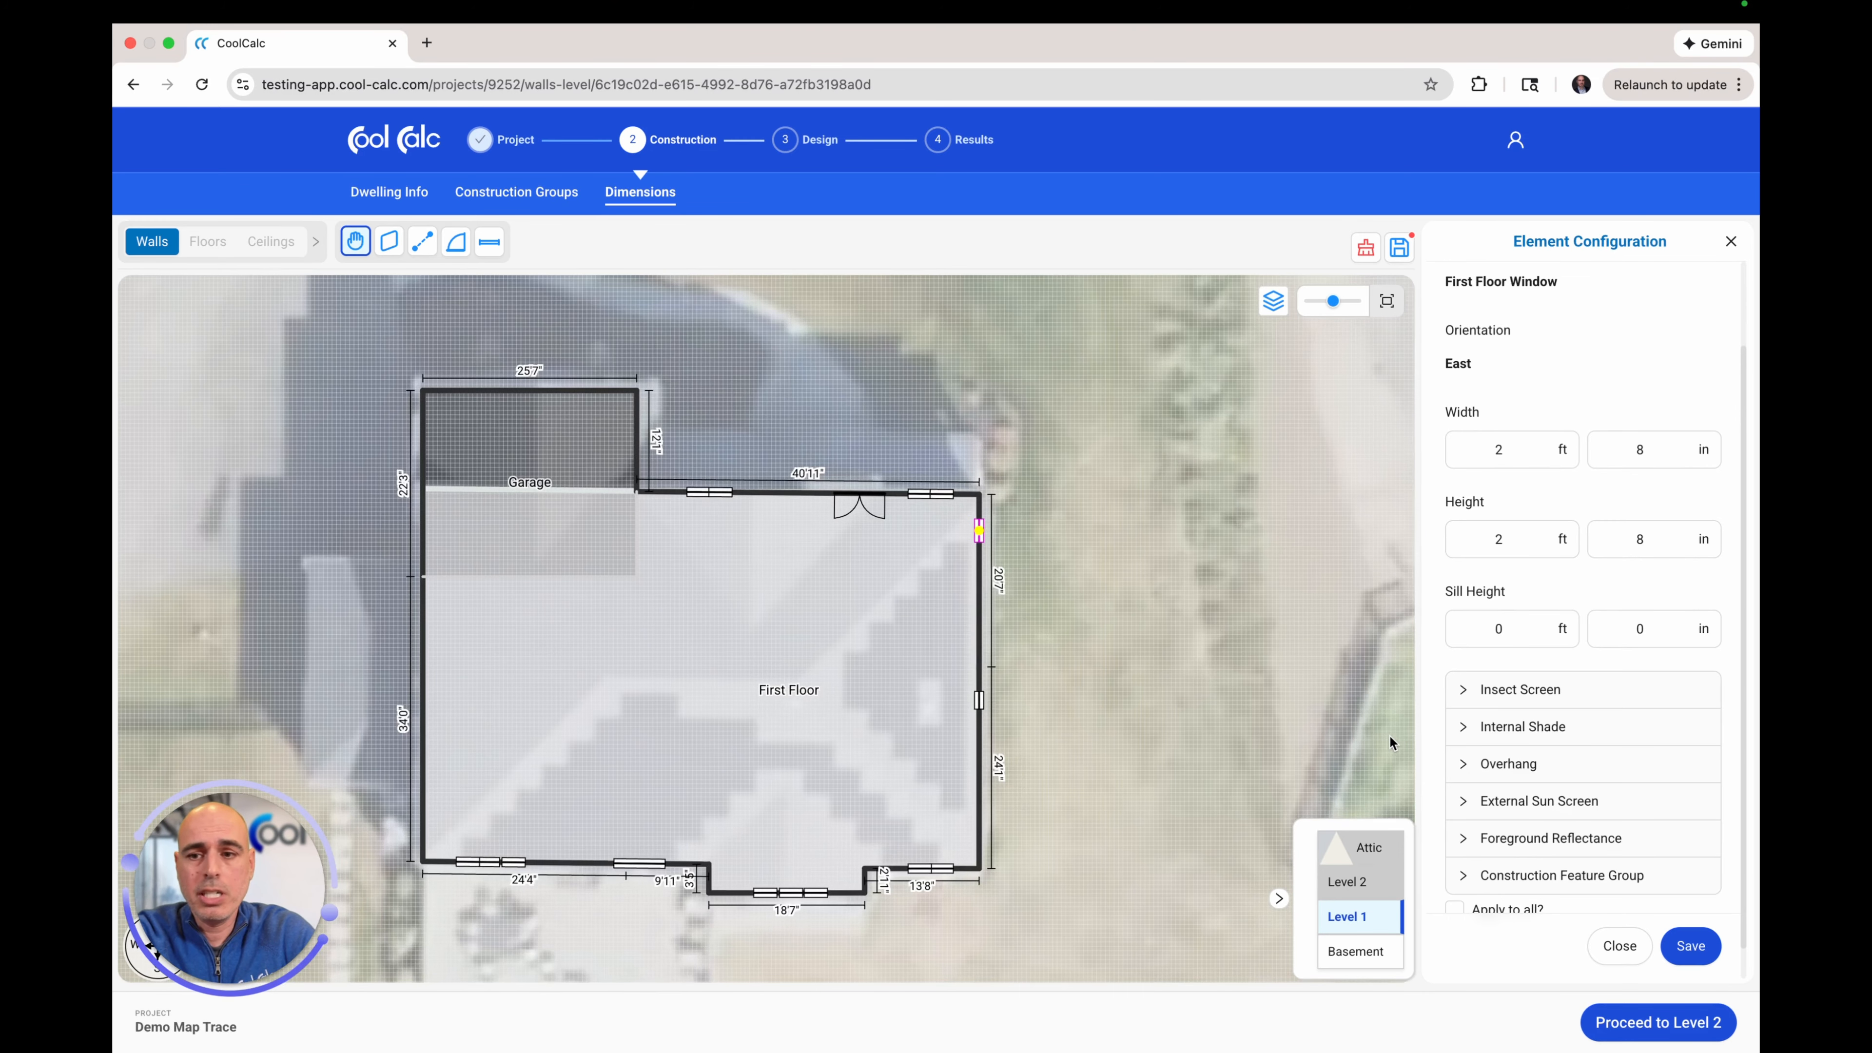
pyautogui.scroll(-1, 1540, 782)
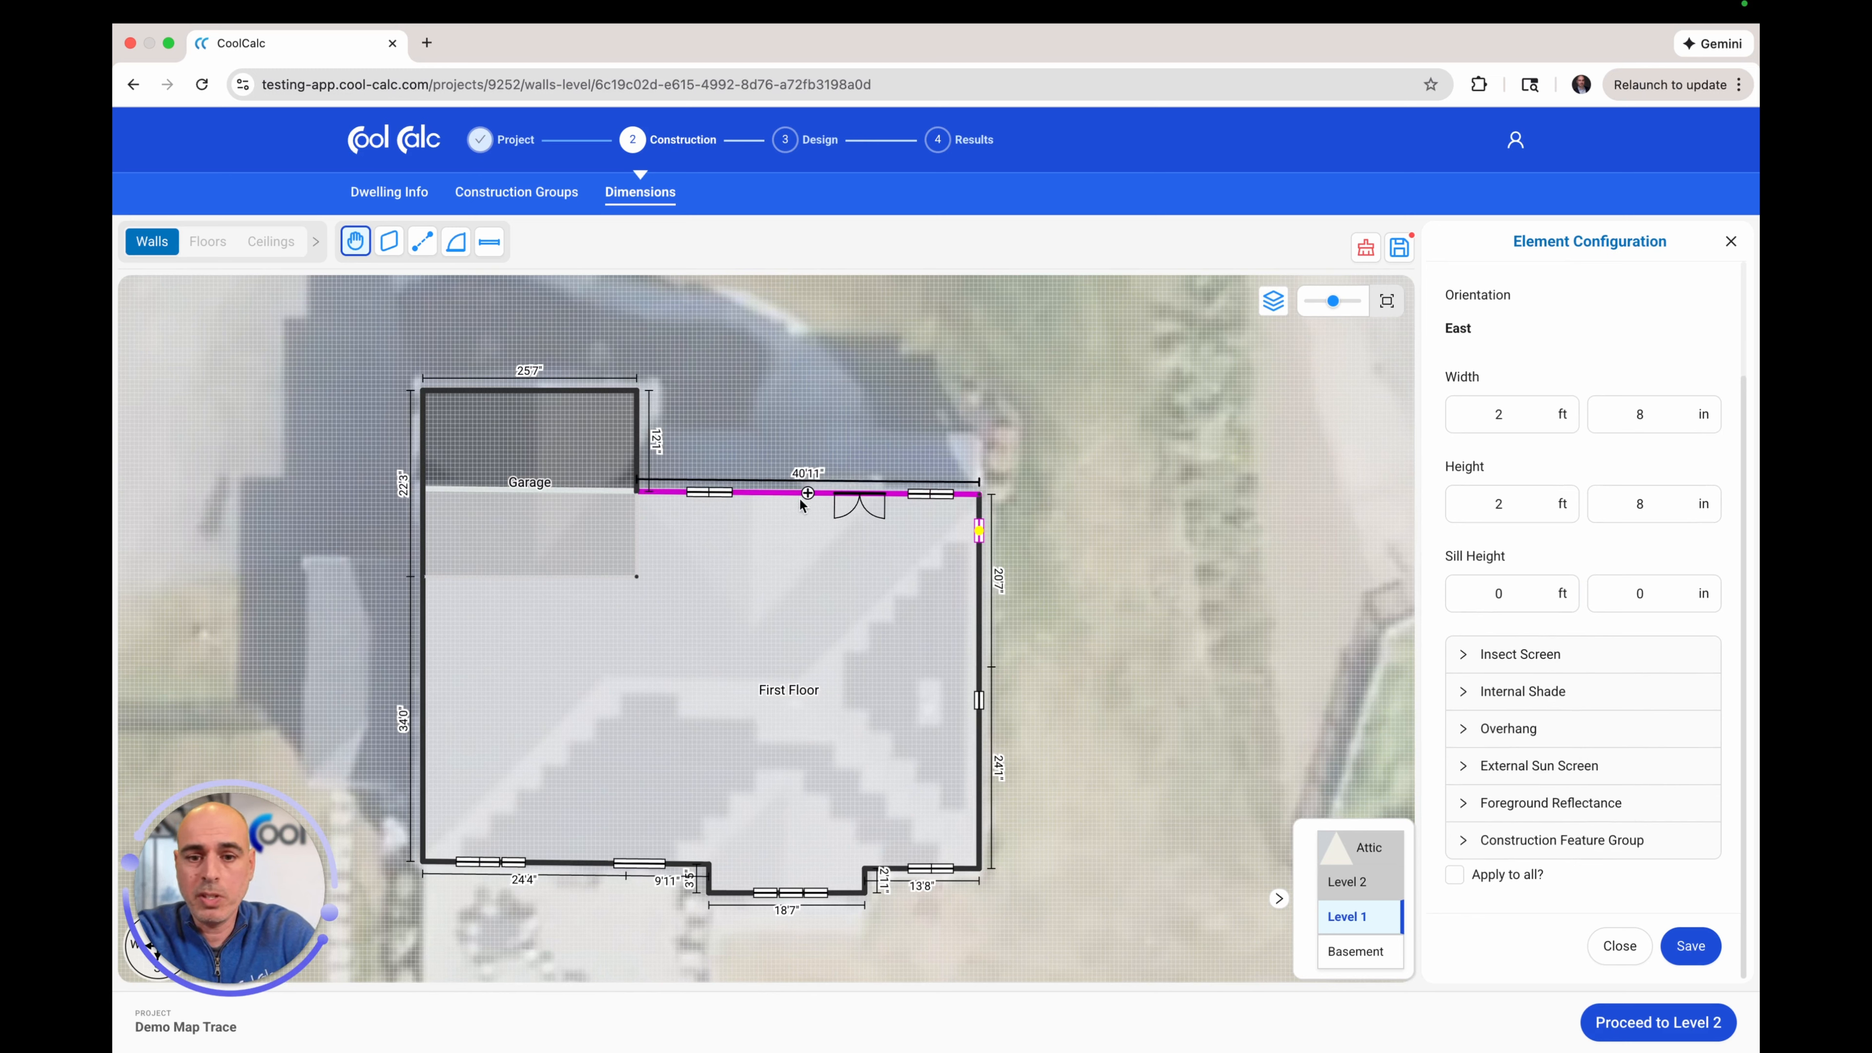
pyautogui.click(768, 492)
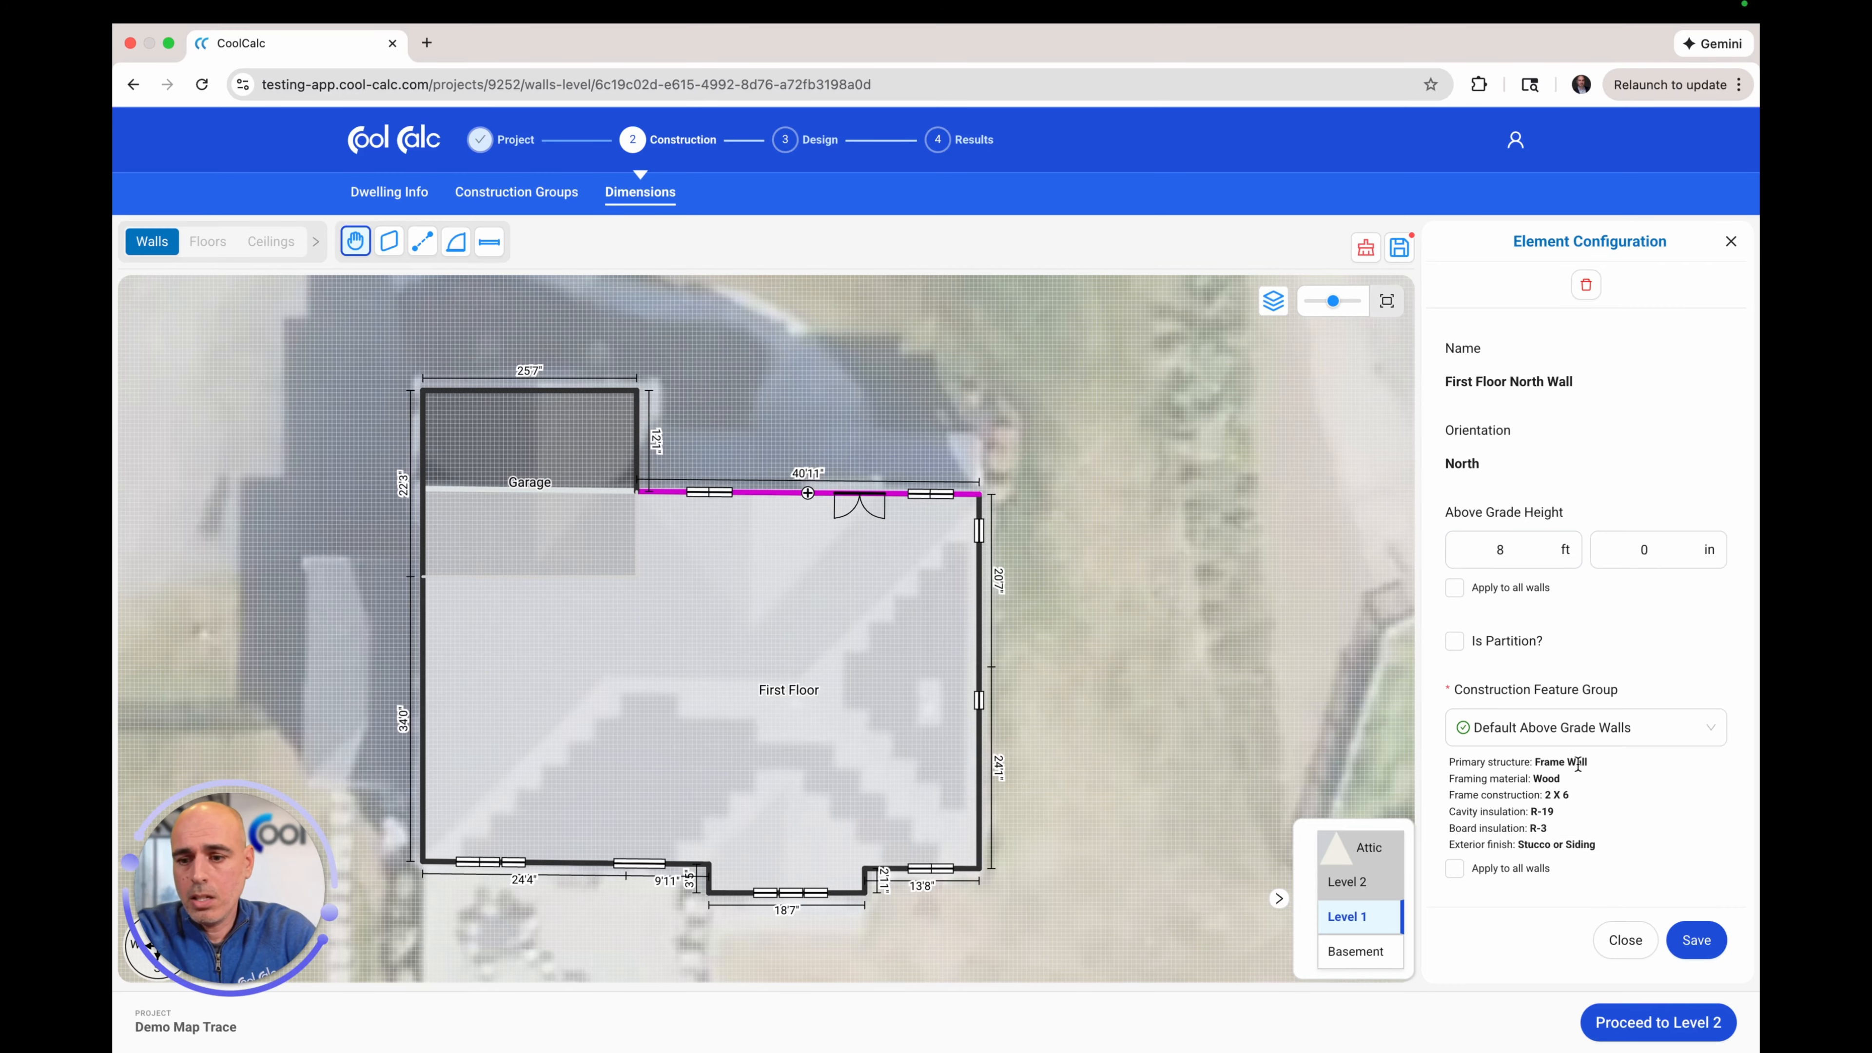
# - Proceed to Level 2 and copy the external walls from Level 1
pyautogui.click(1667, 1026)
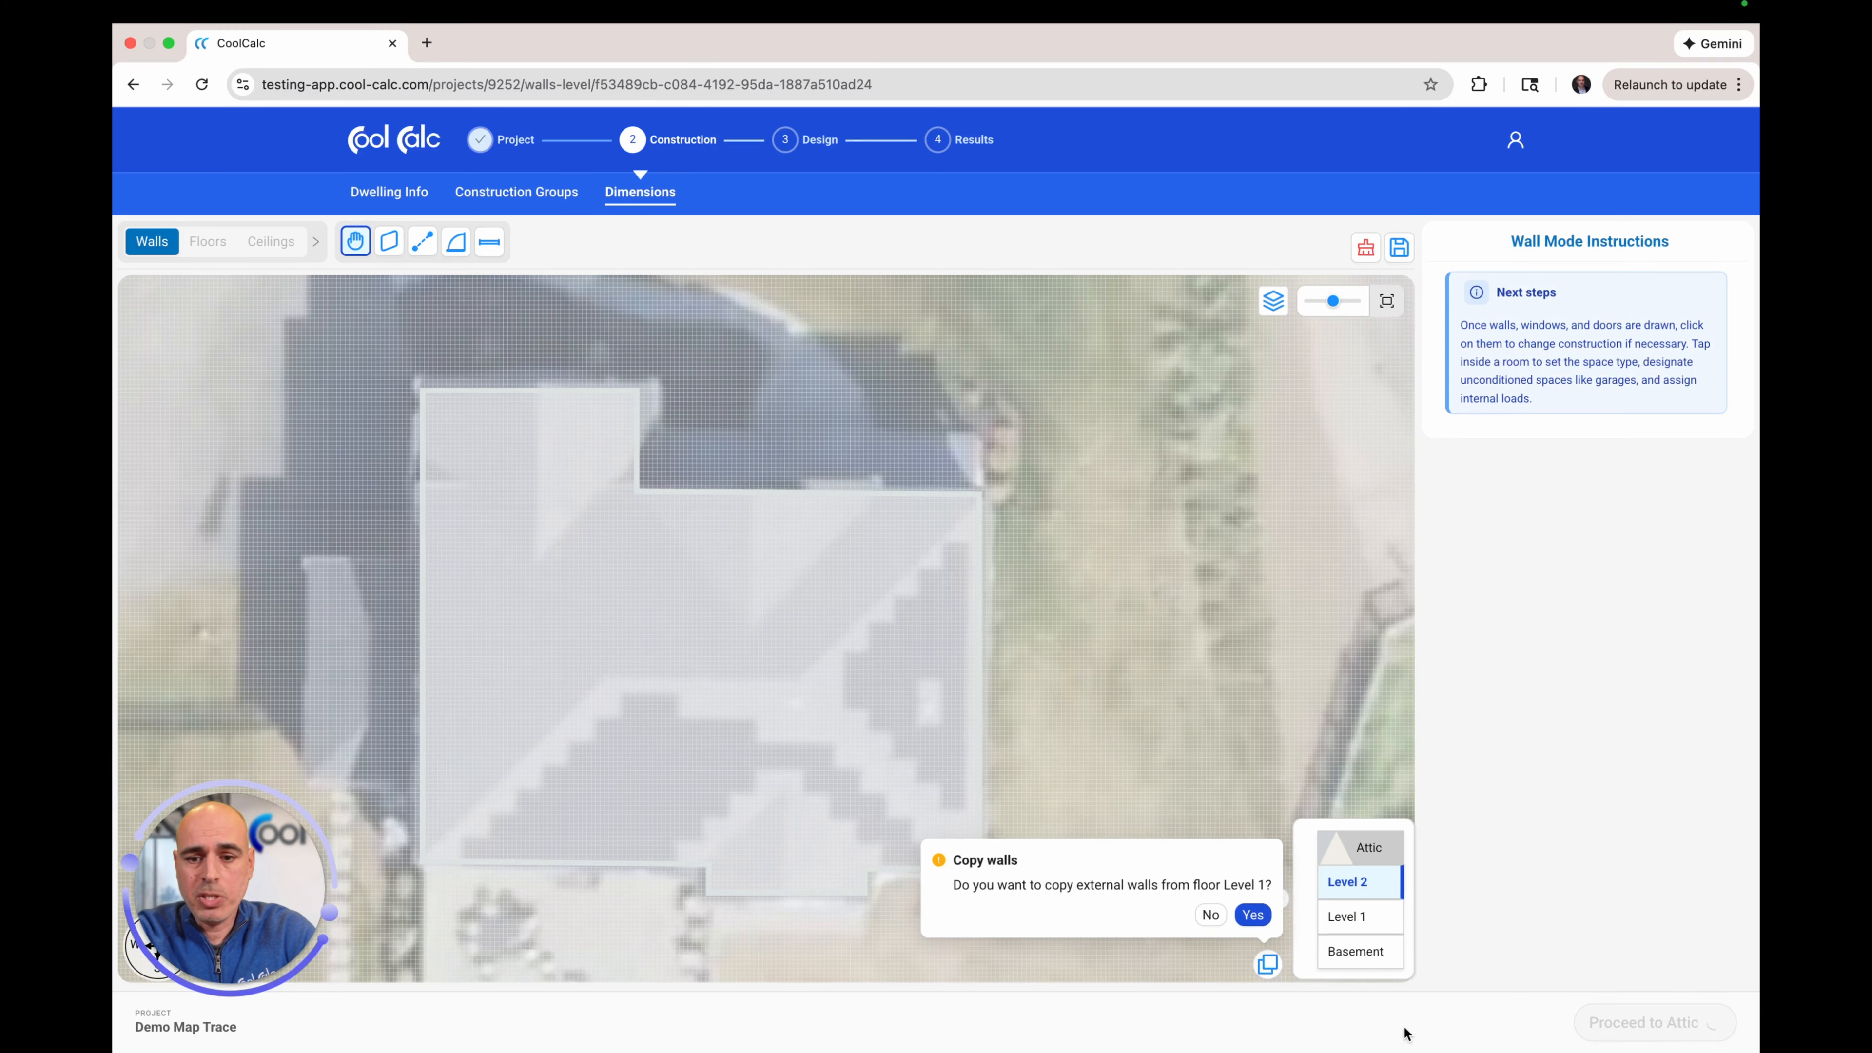
pyautogui.click(1252, 915)
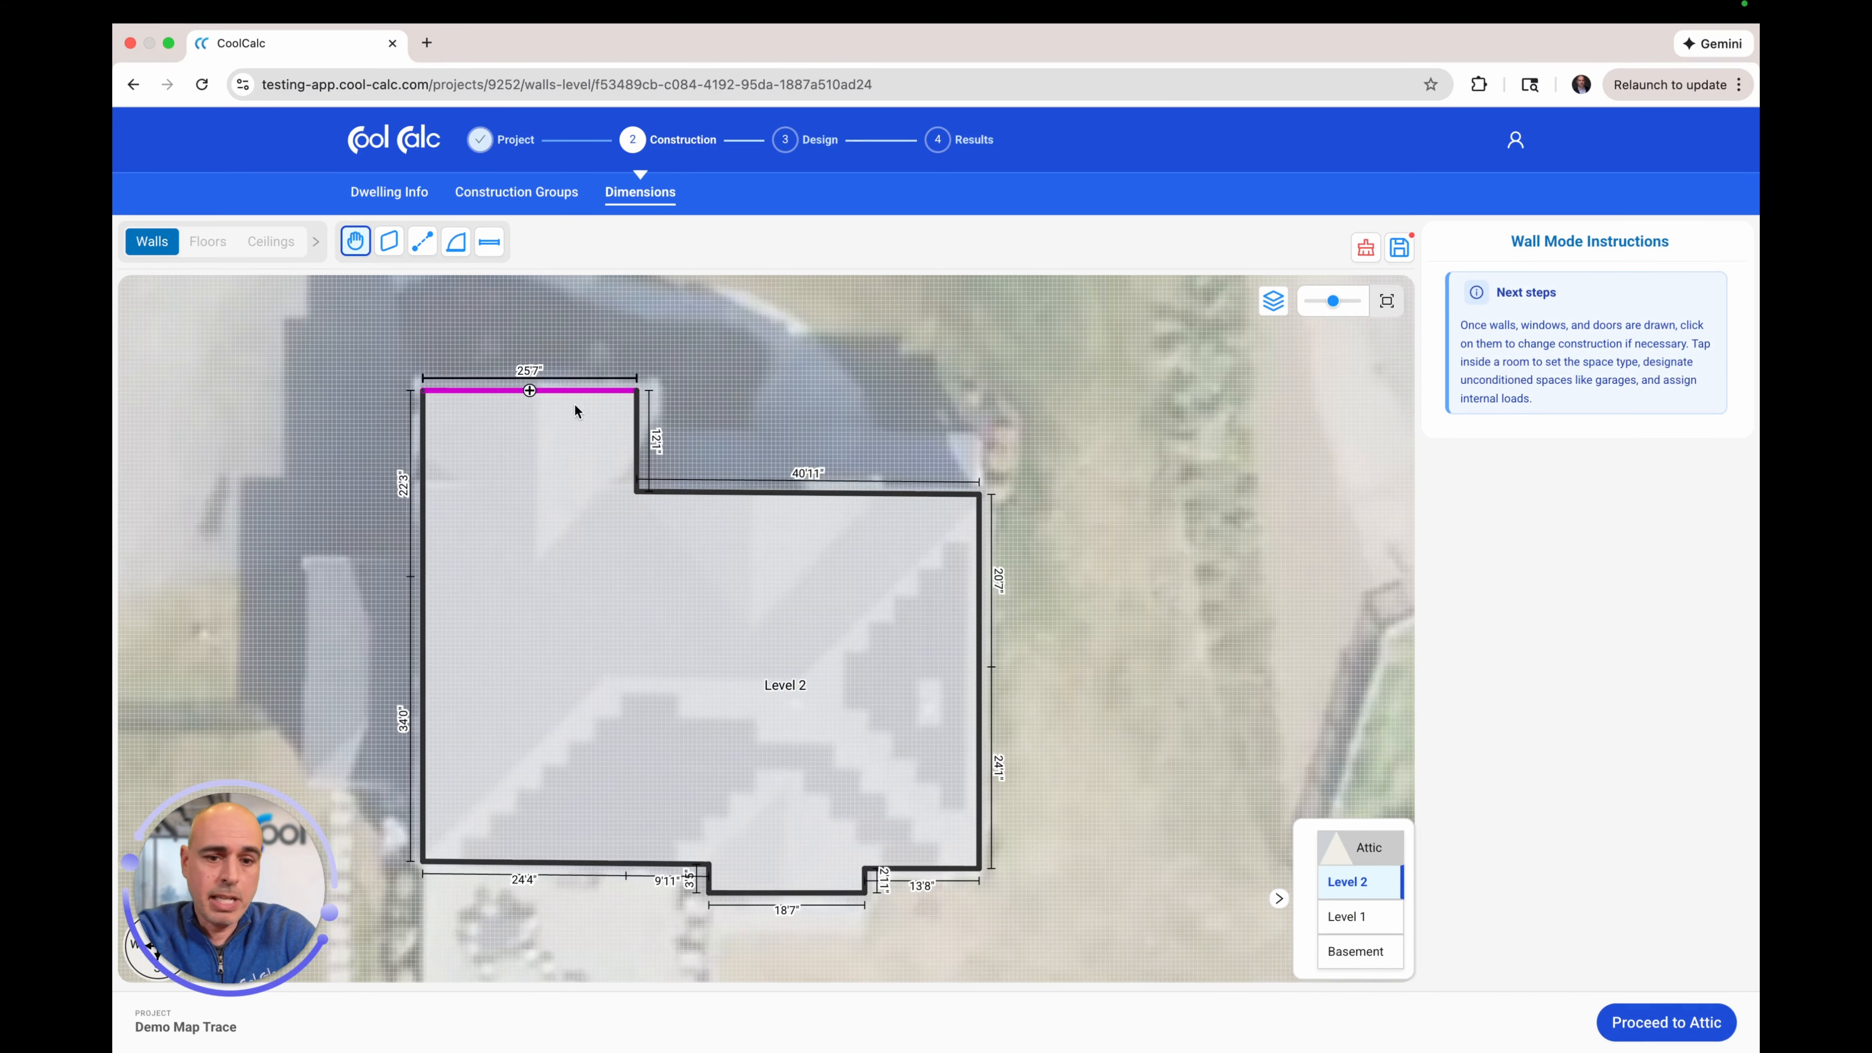
# - Place custom 2 ft 8 in by 2 ft 8 in windows on Level 2: three on the 25'7" north wall, one on the 22'3" west segment
pyautogui.moveTo(483, 245)
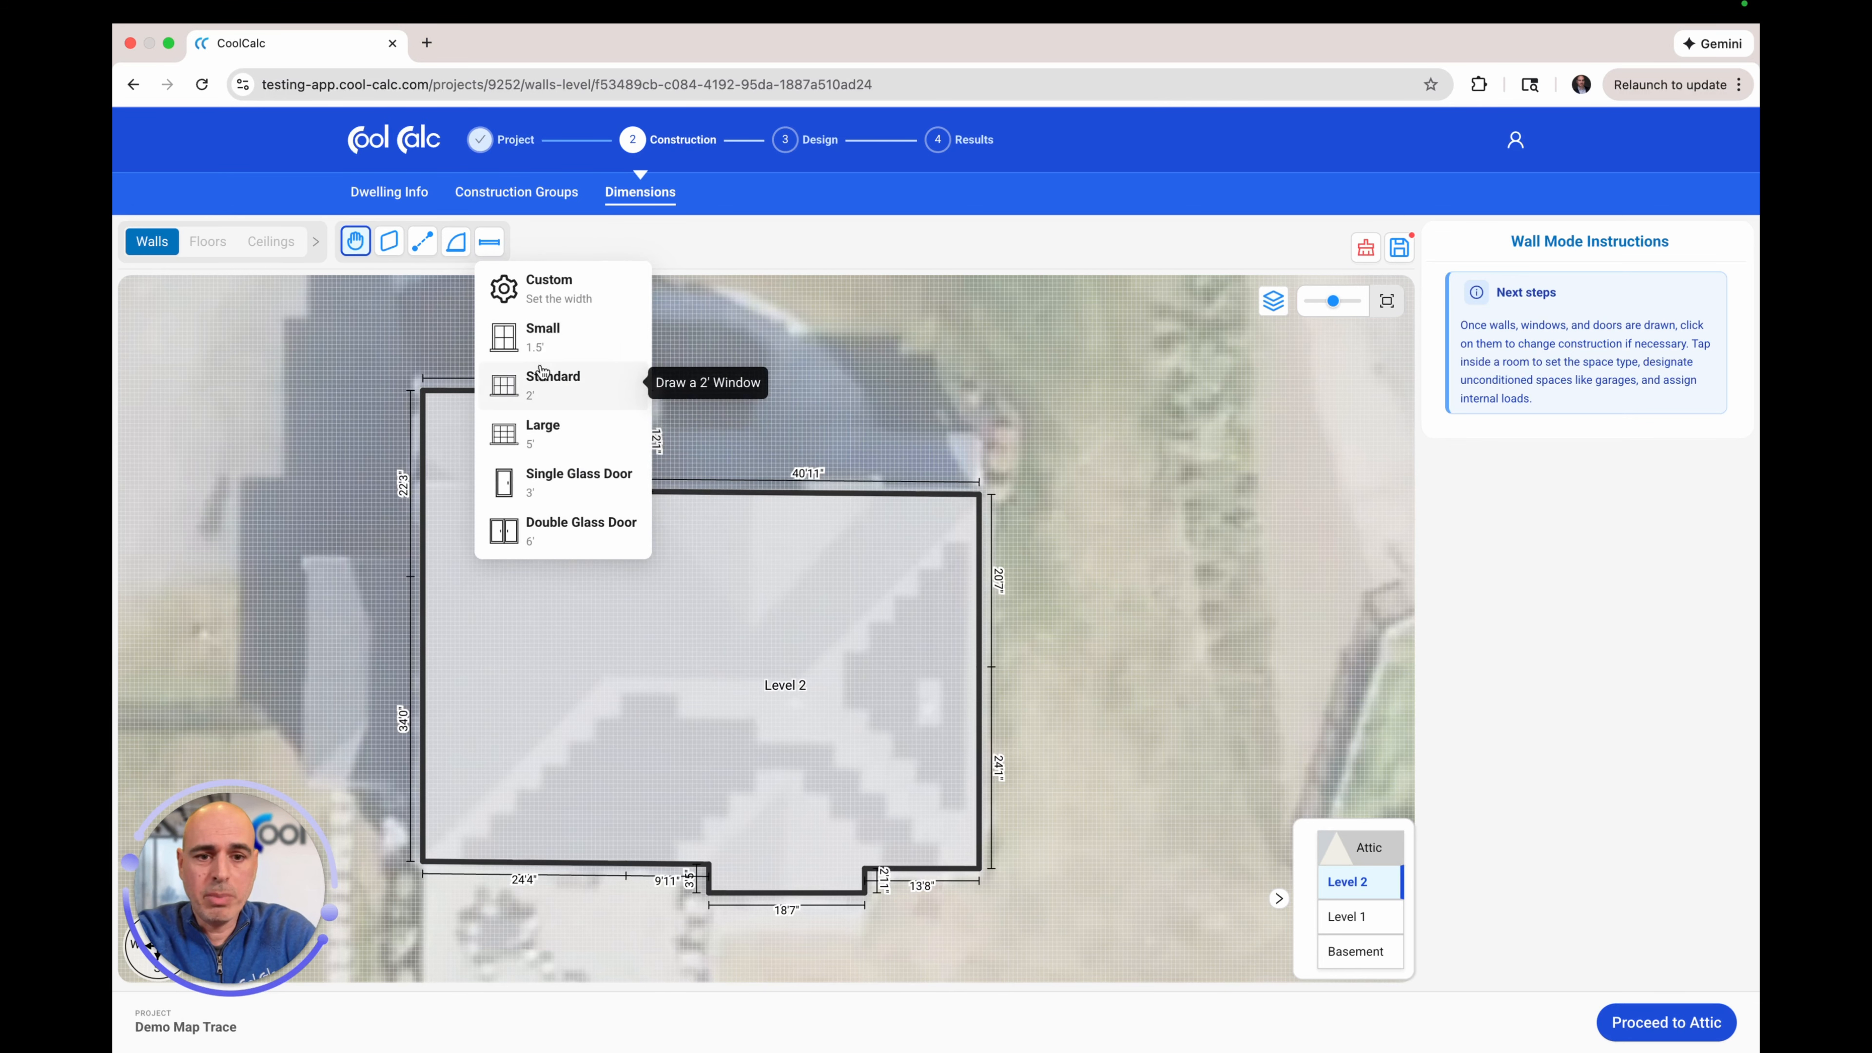
pyautogui.click(516, 288)
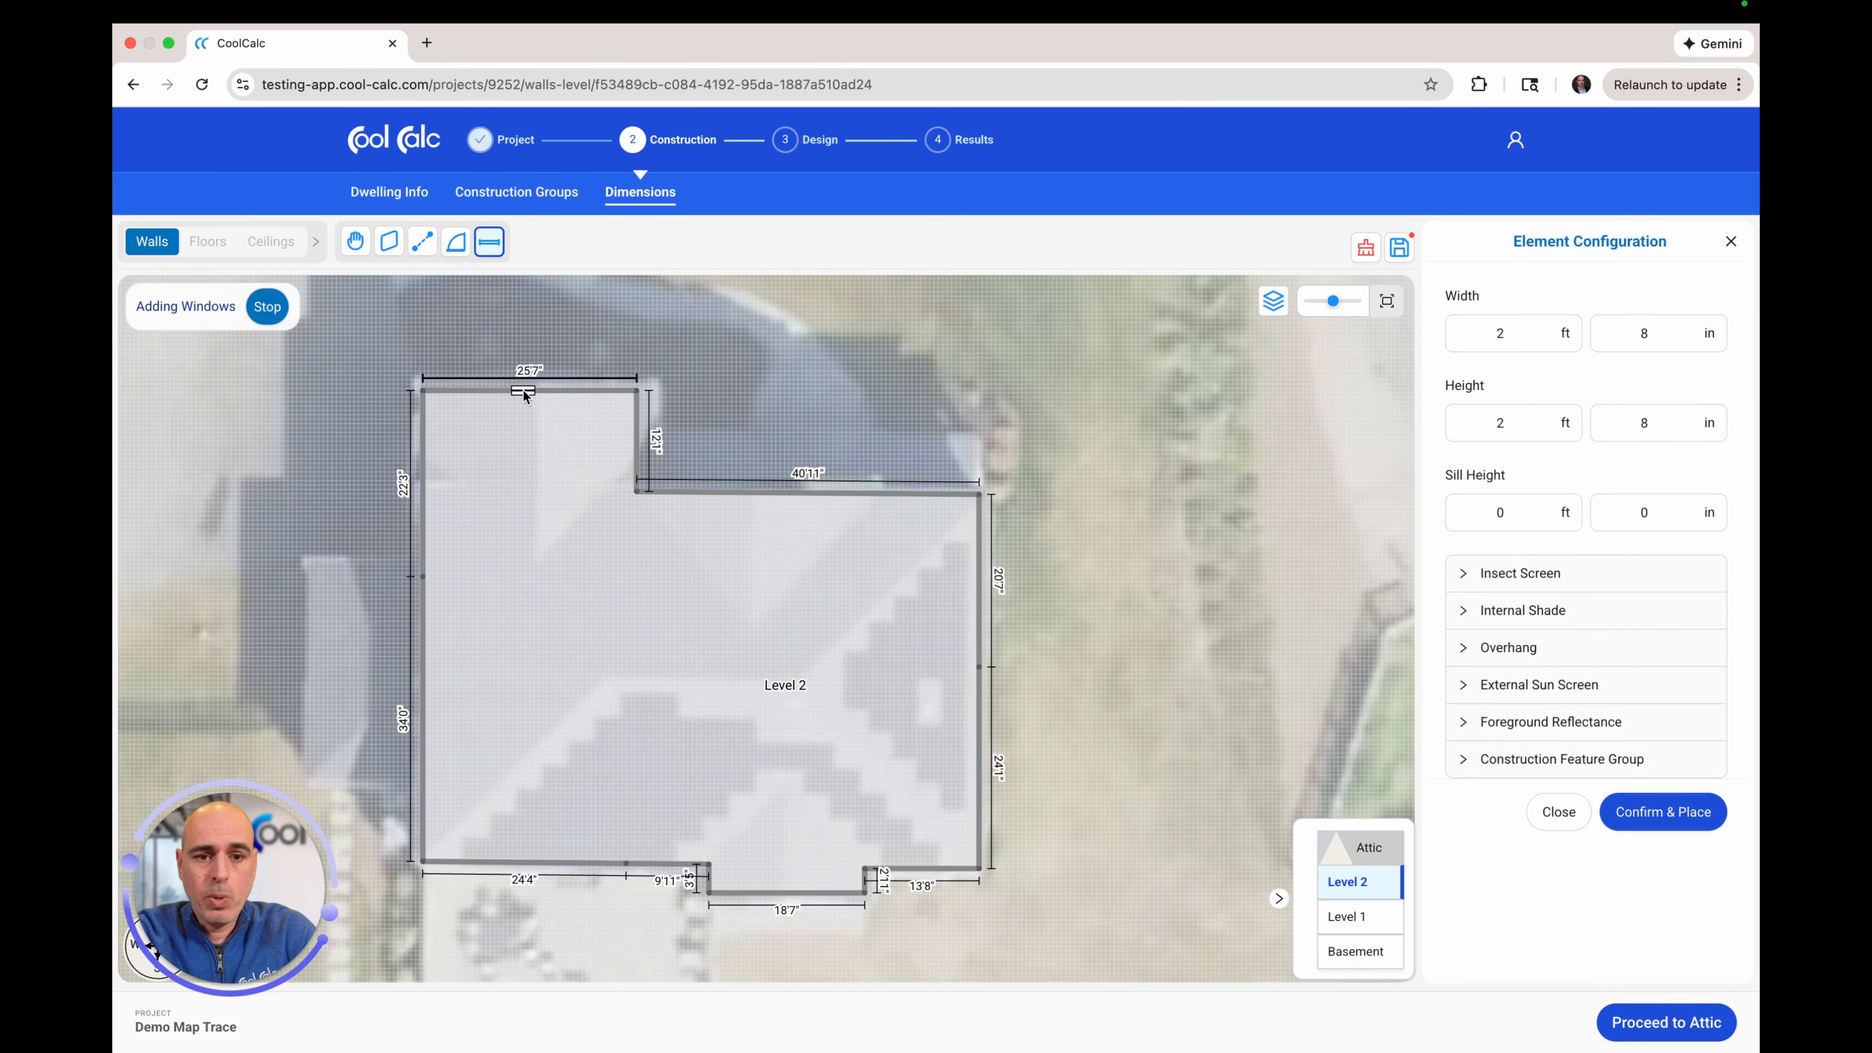
pyautogui.click(523, 391)
pyautogui.click(544, 393)
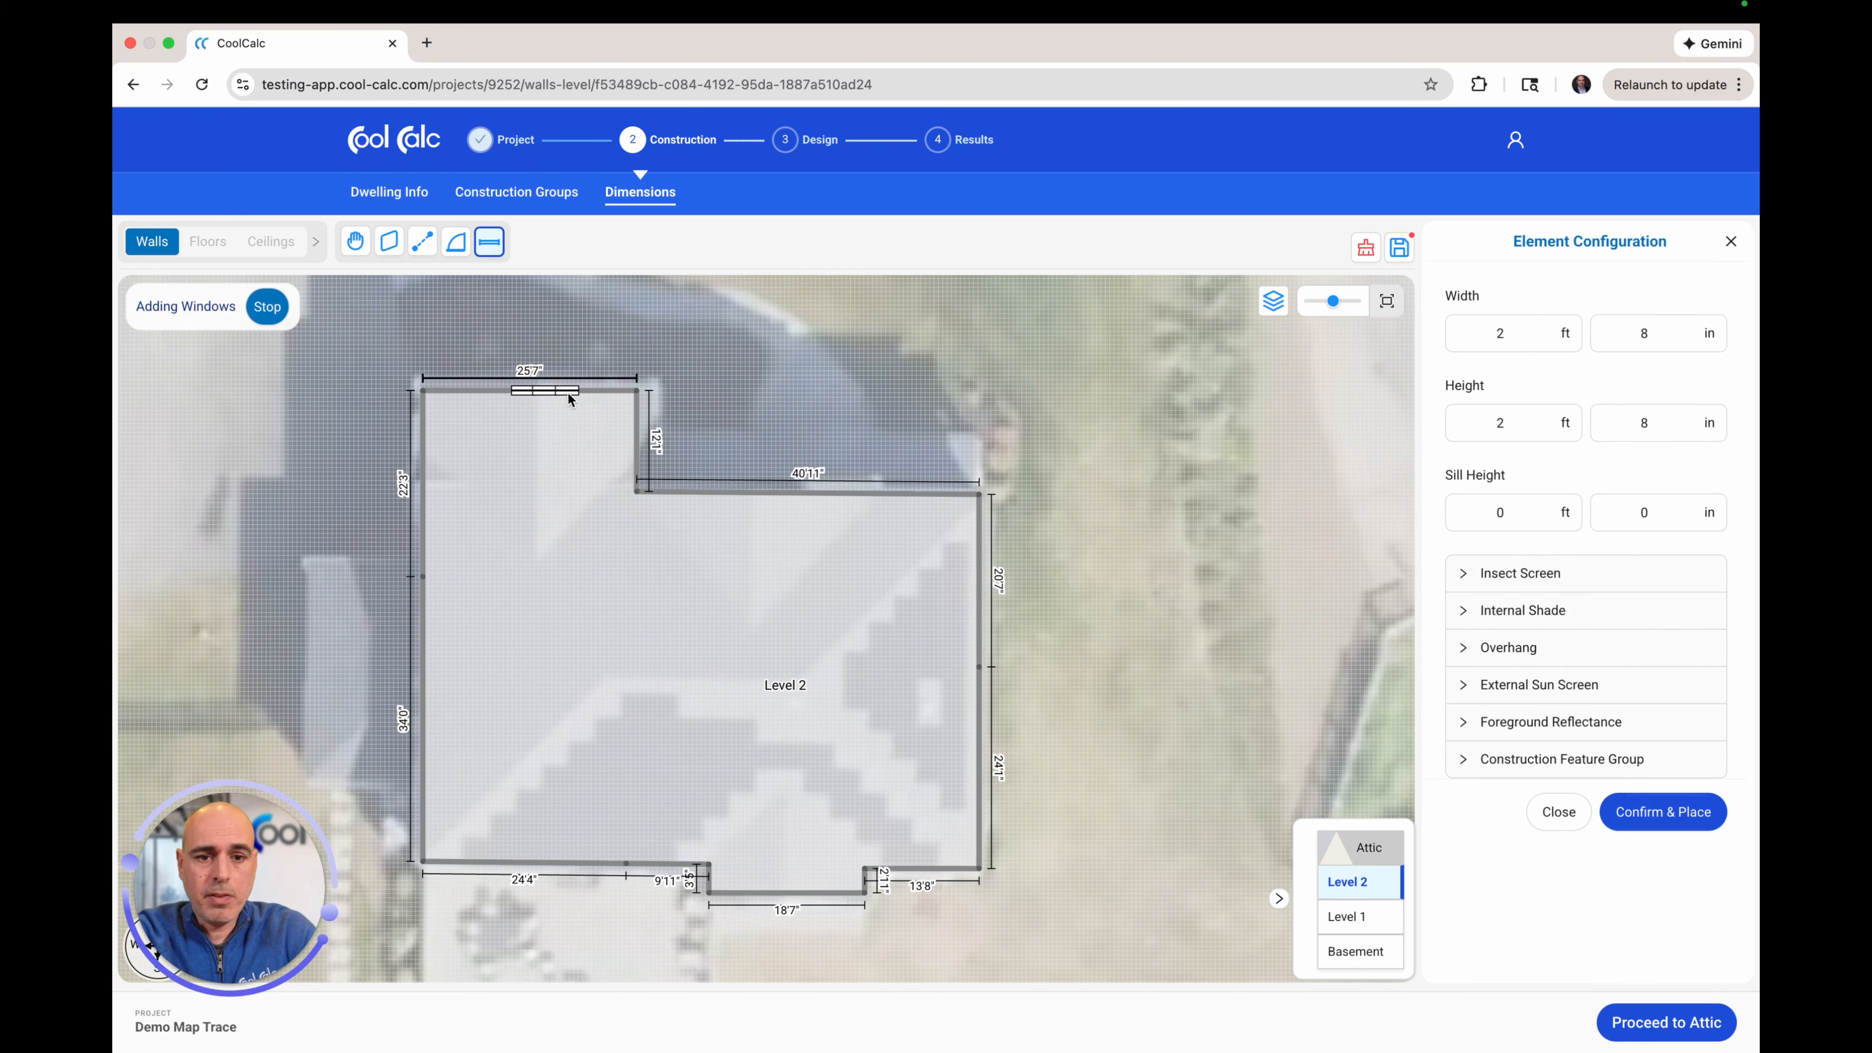
pyautogui.click(569, 399)
pyautogui.click(422, 545)
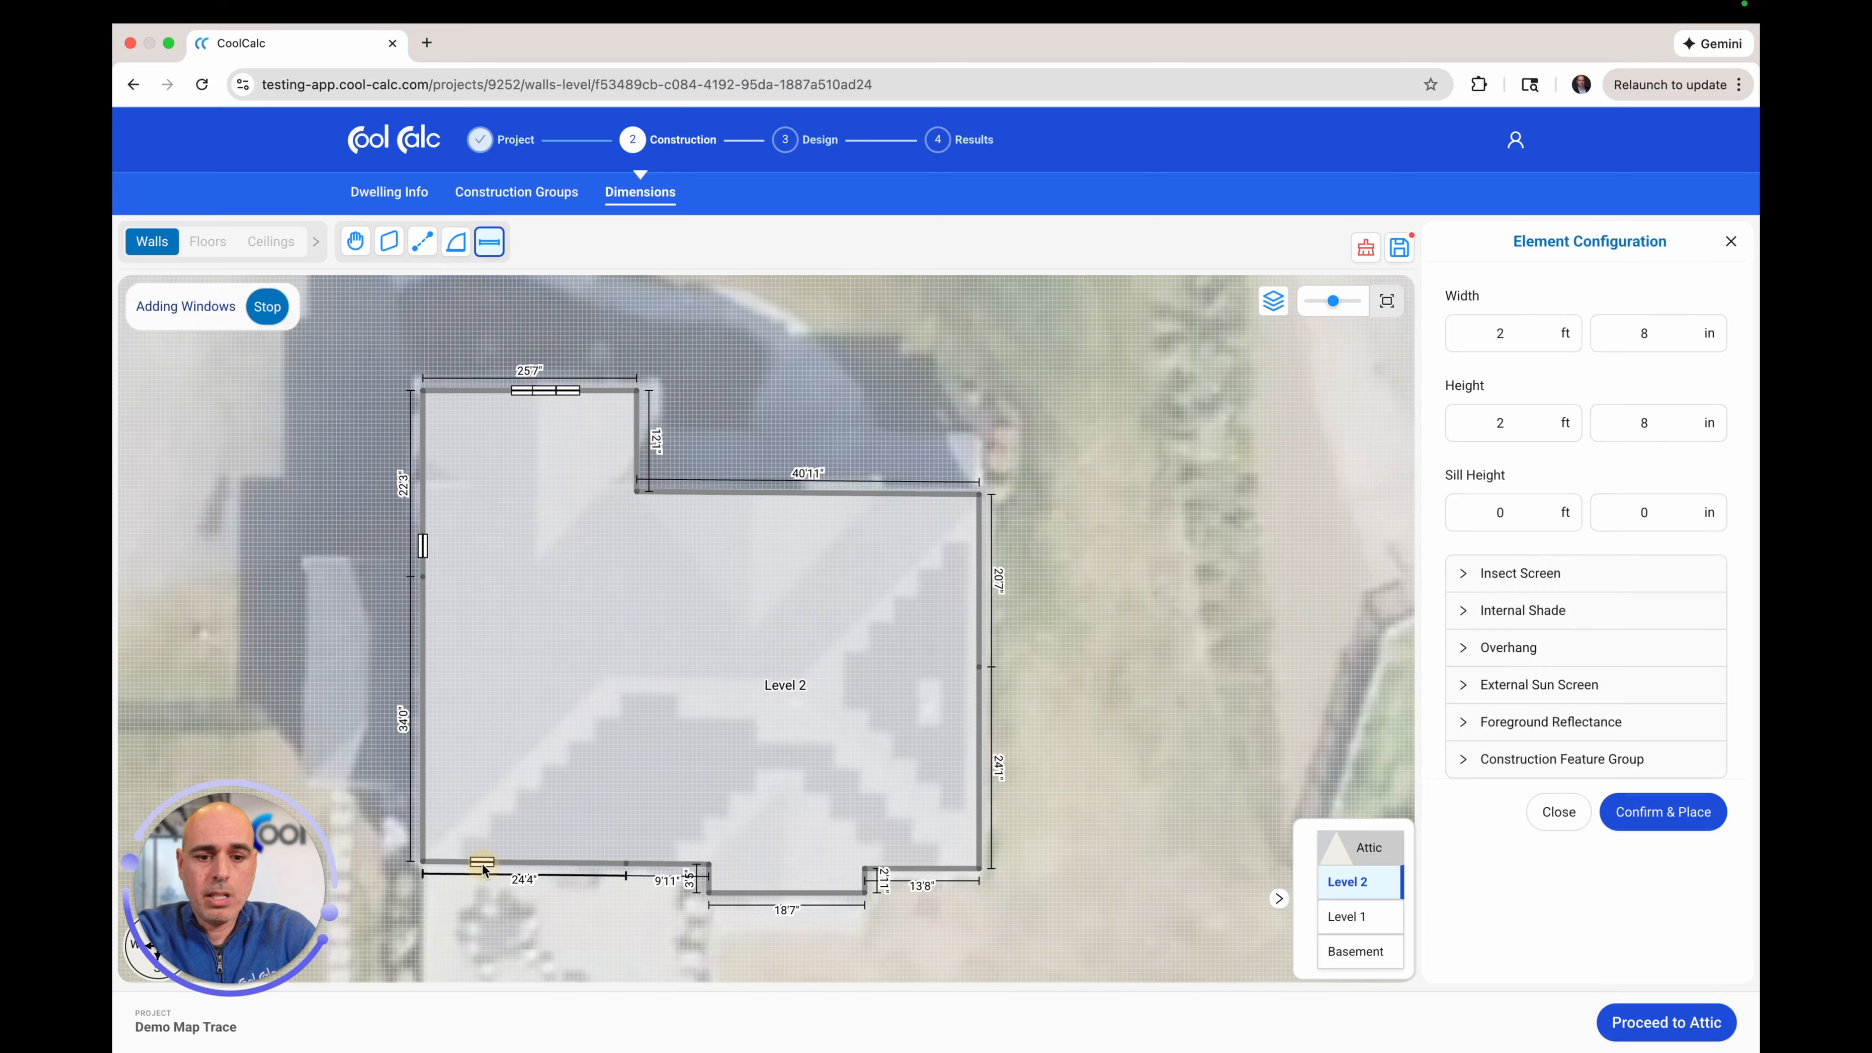
# - Add five custom windows along the south wall west of the bump-out: two pairs and a single one on the 9'11" segment
pyautogui.click(482, 863)
pyautogui.click(506, 863)
pyautogui.click(600, 863)
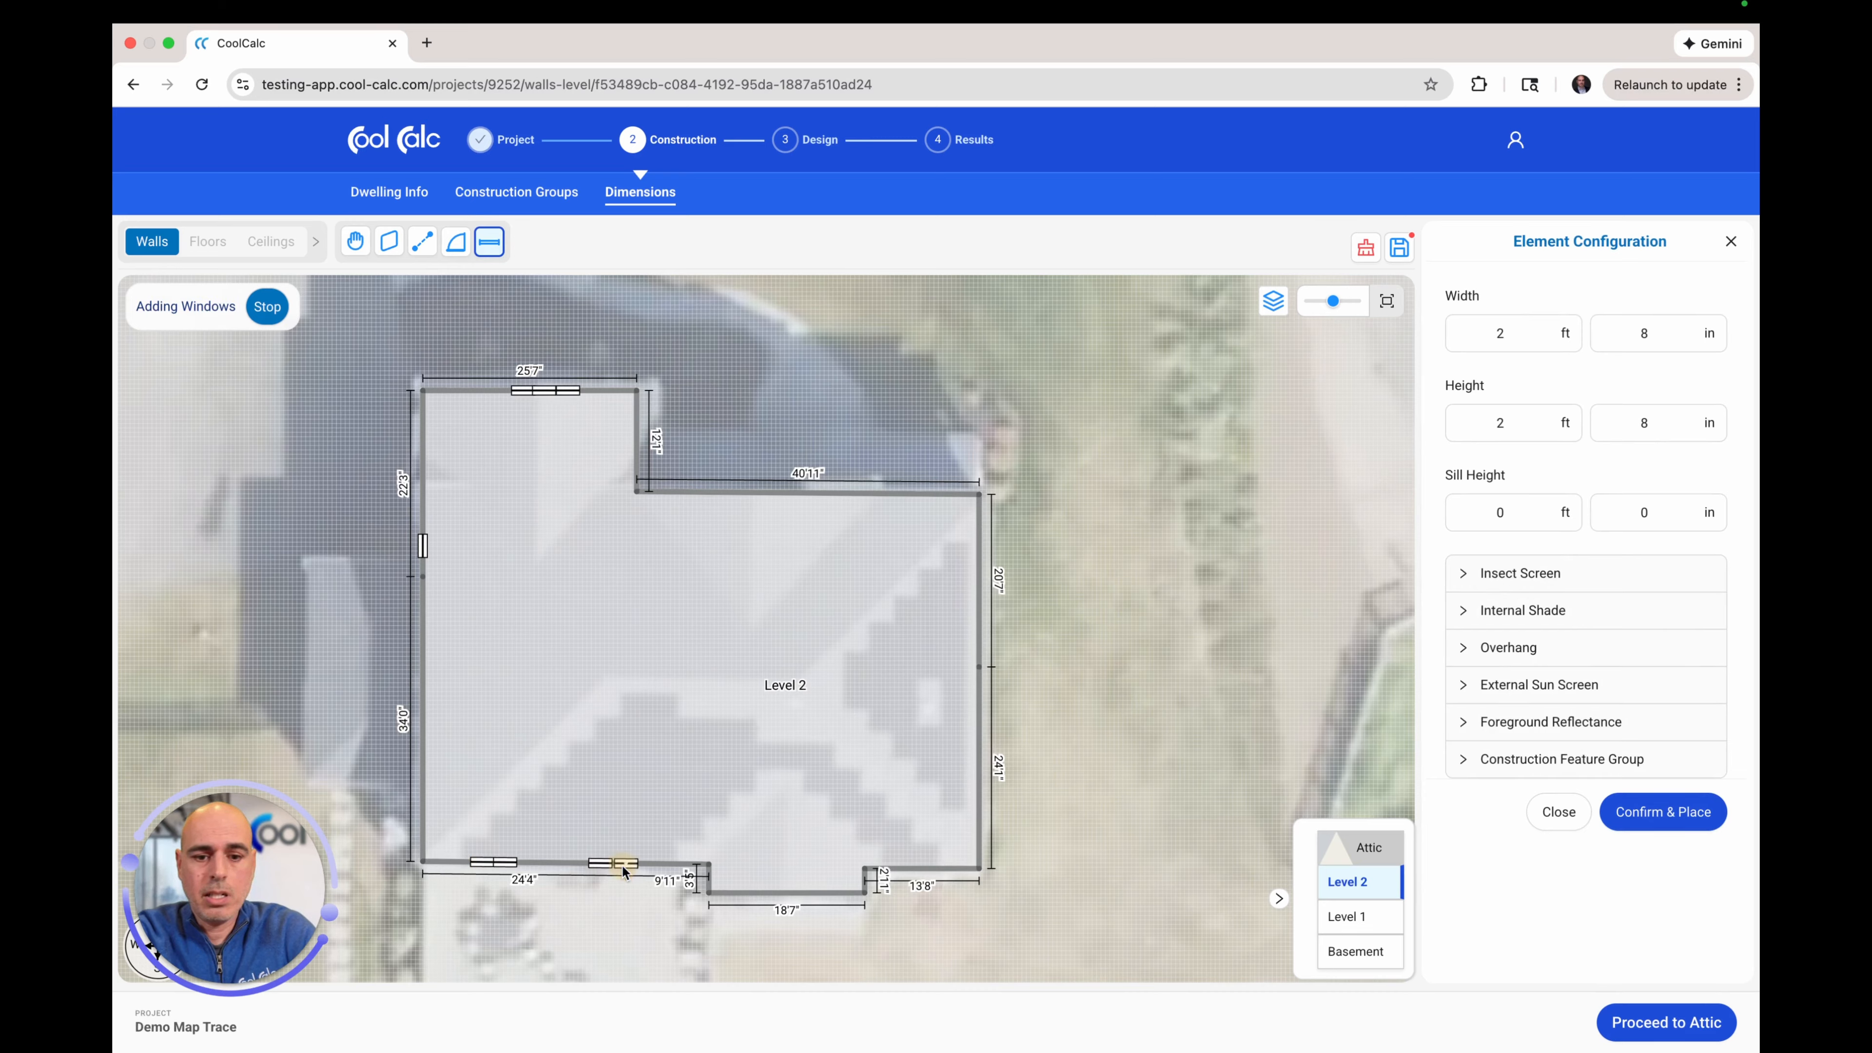
pyautogui.click(625, 865)
pyautogui.click(671, 862)
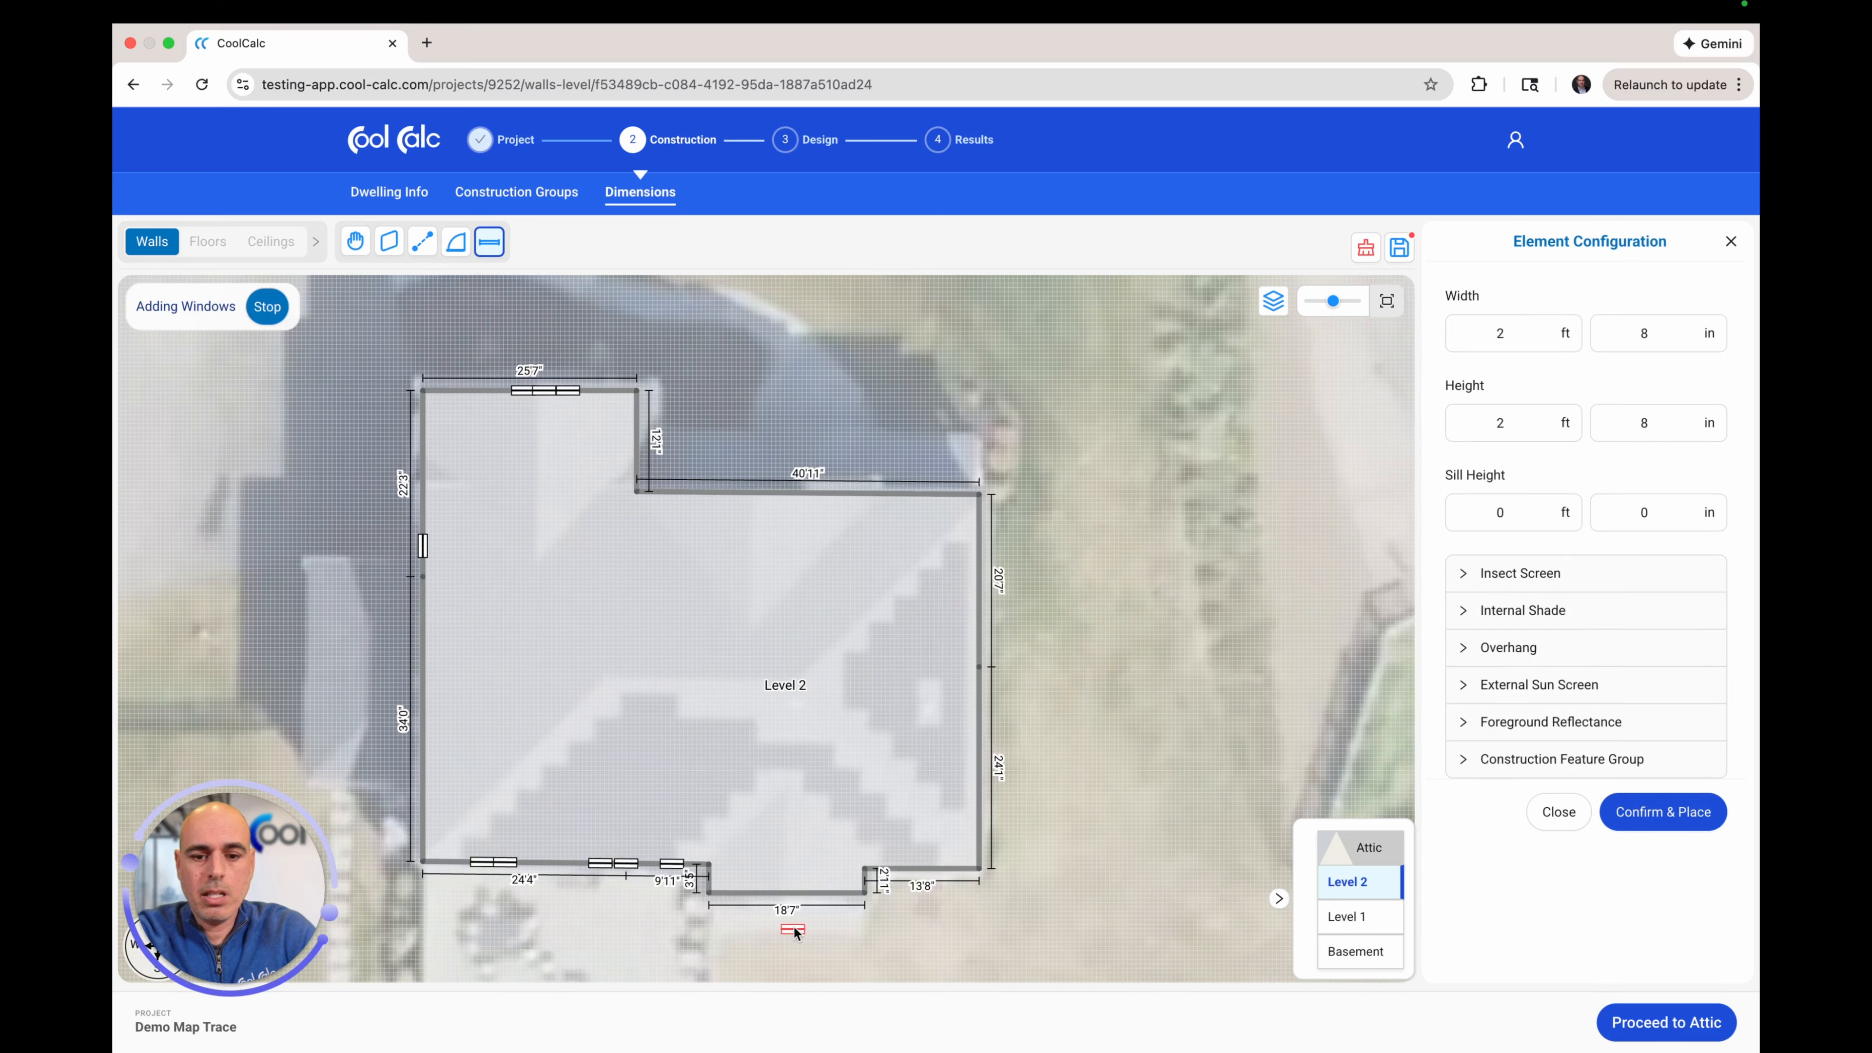
# - Add two custom windows to the 18'7" bump-out wall and two to the 13'8" south wall
pyautogui.click(776, 892)
pyautogui.click(796, 892)
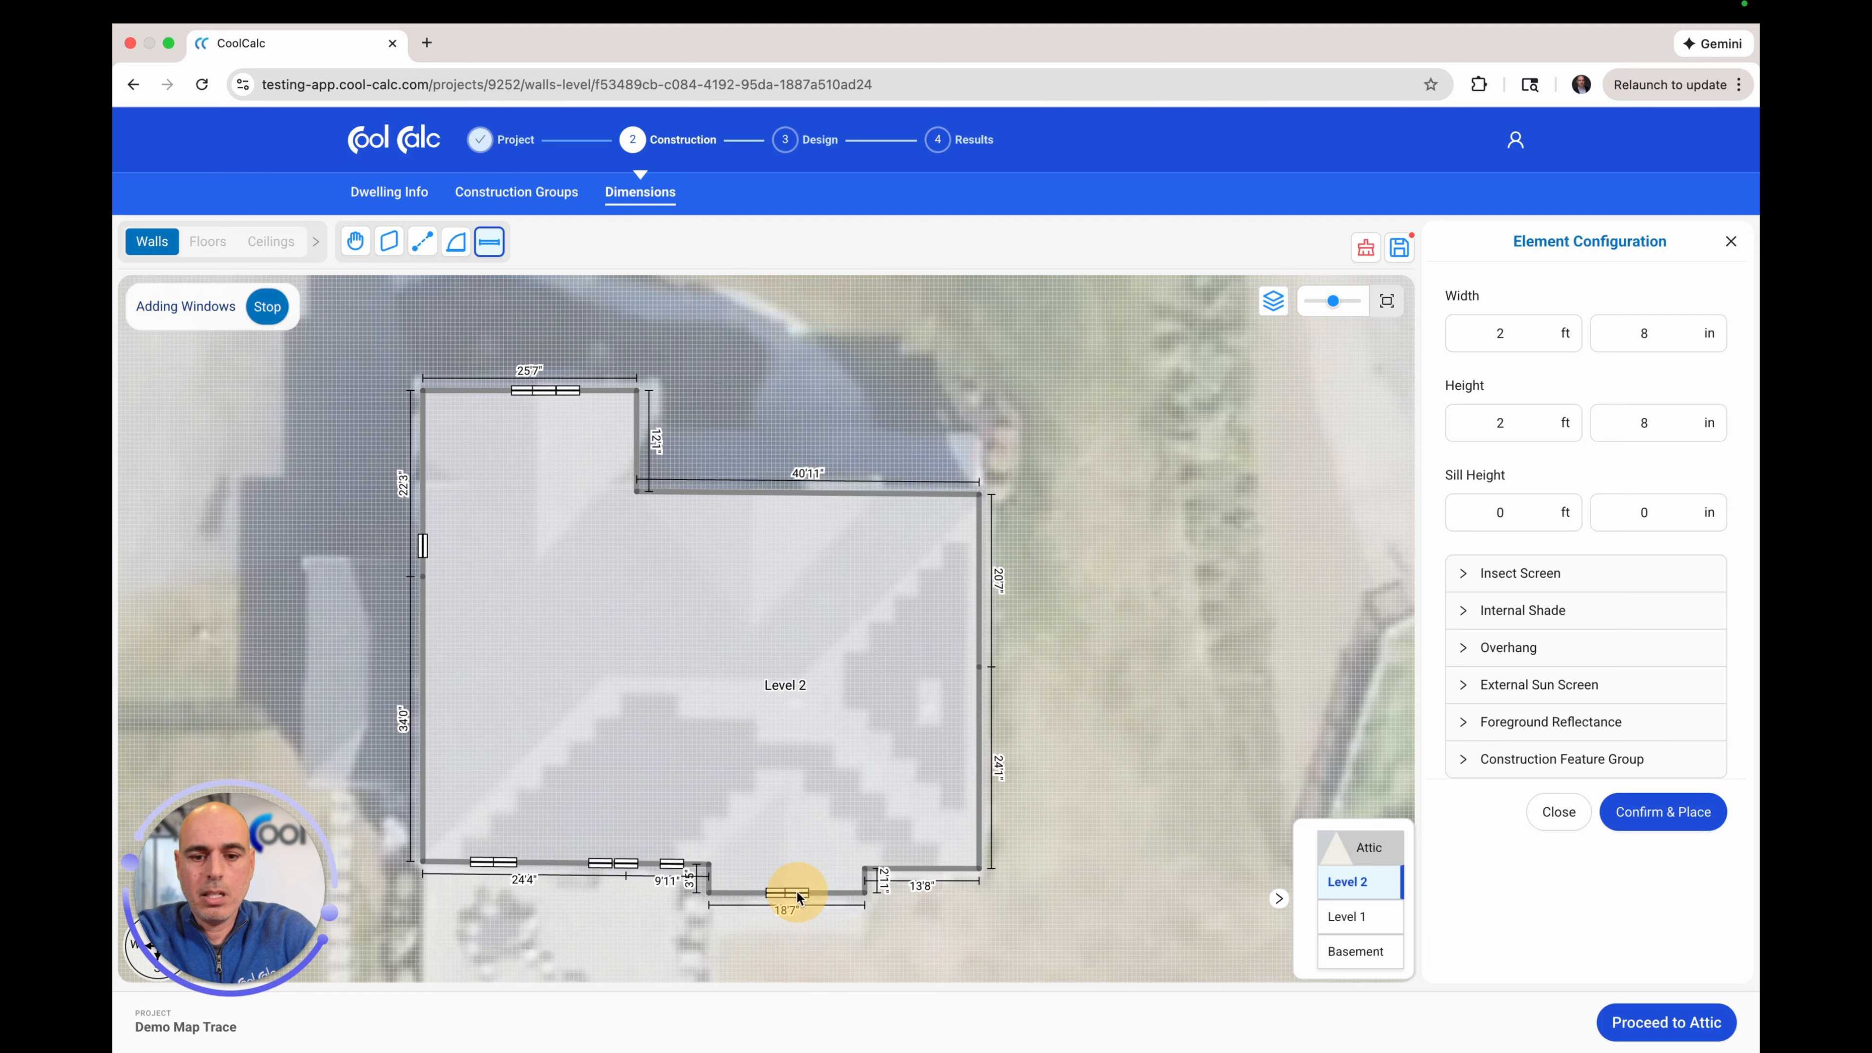
pyautogui.click(927, 876)
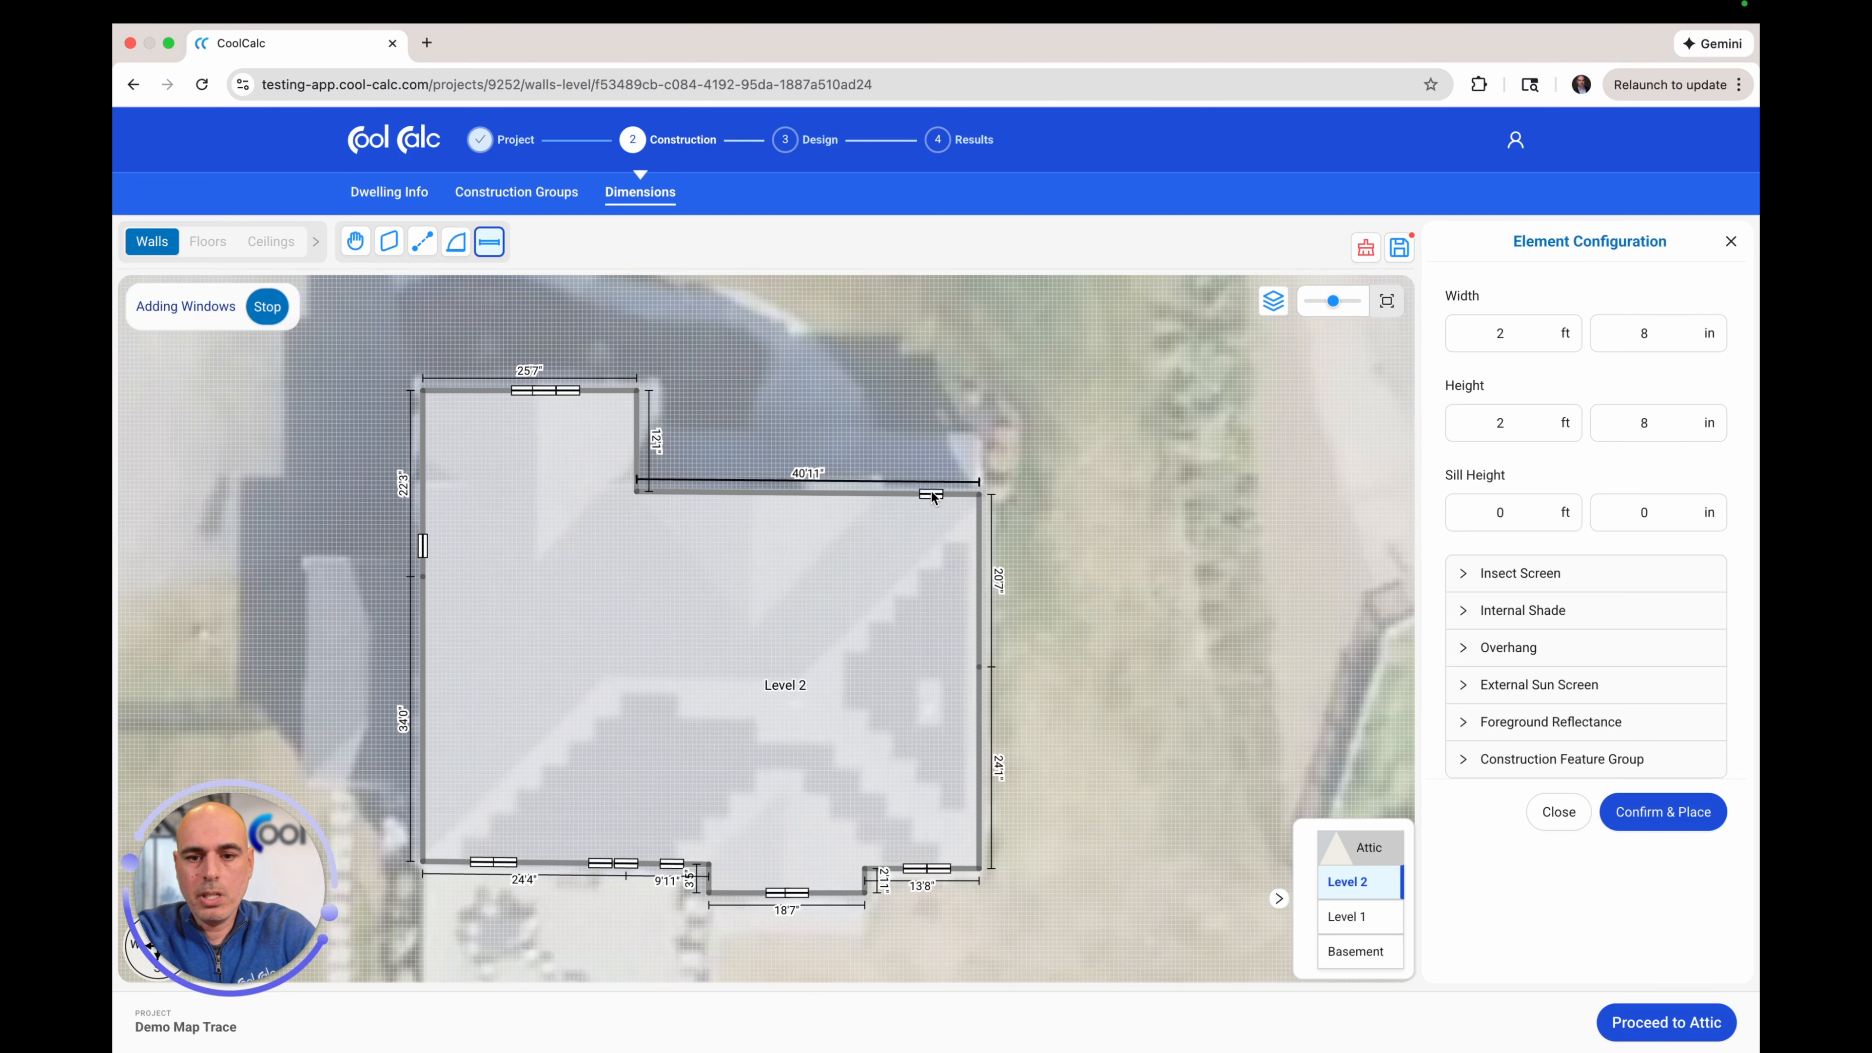
# - Add three pairs of custom windows along the 40'11" north wall of Level 2
pyautogui.click(914, 493)
pyautogui.click(829, 493)
pyautogui.click(825, 493)
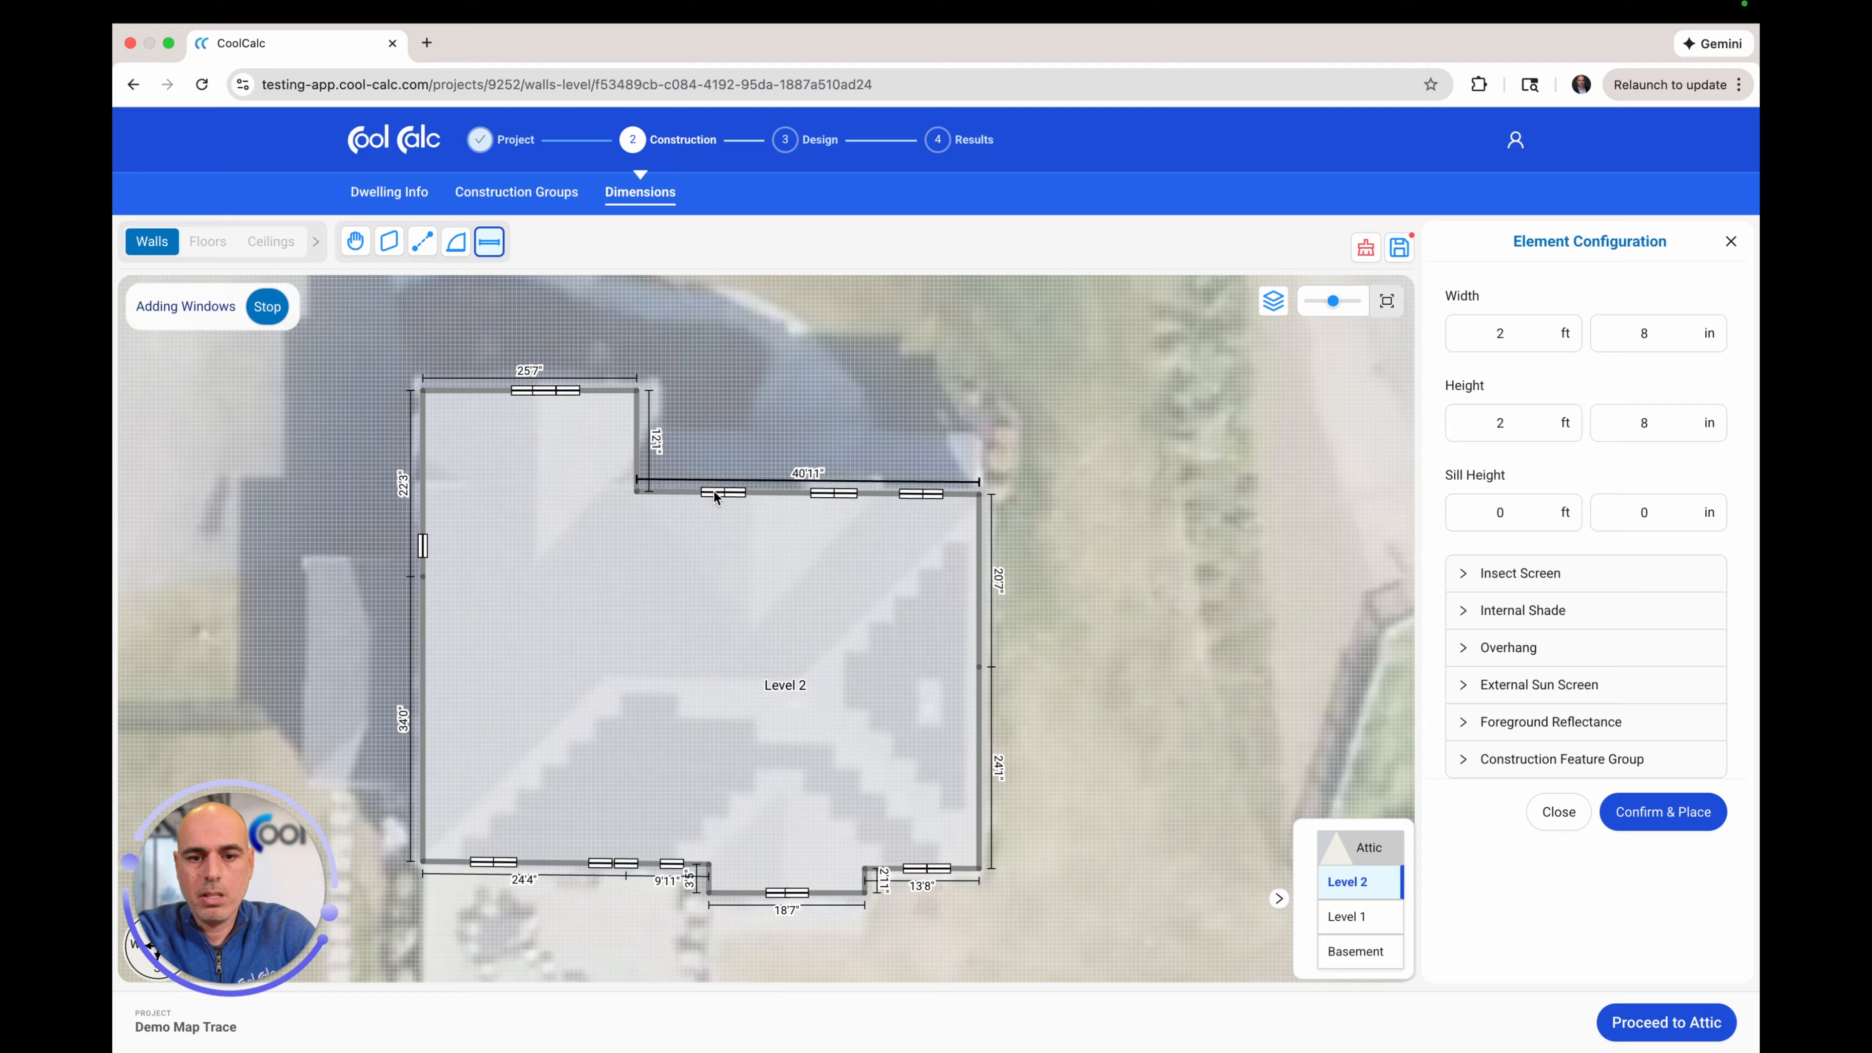
pyautogui.click(715, 497)
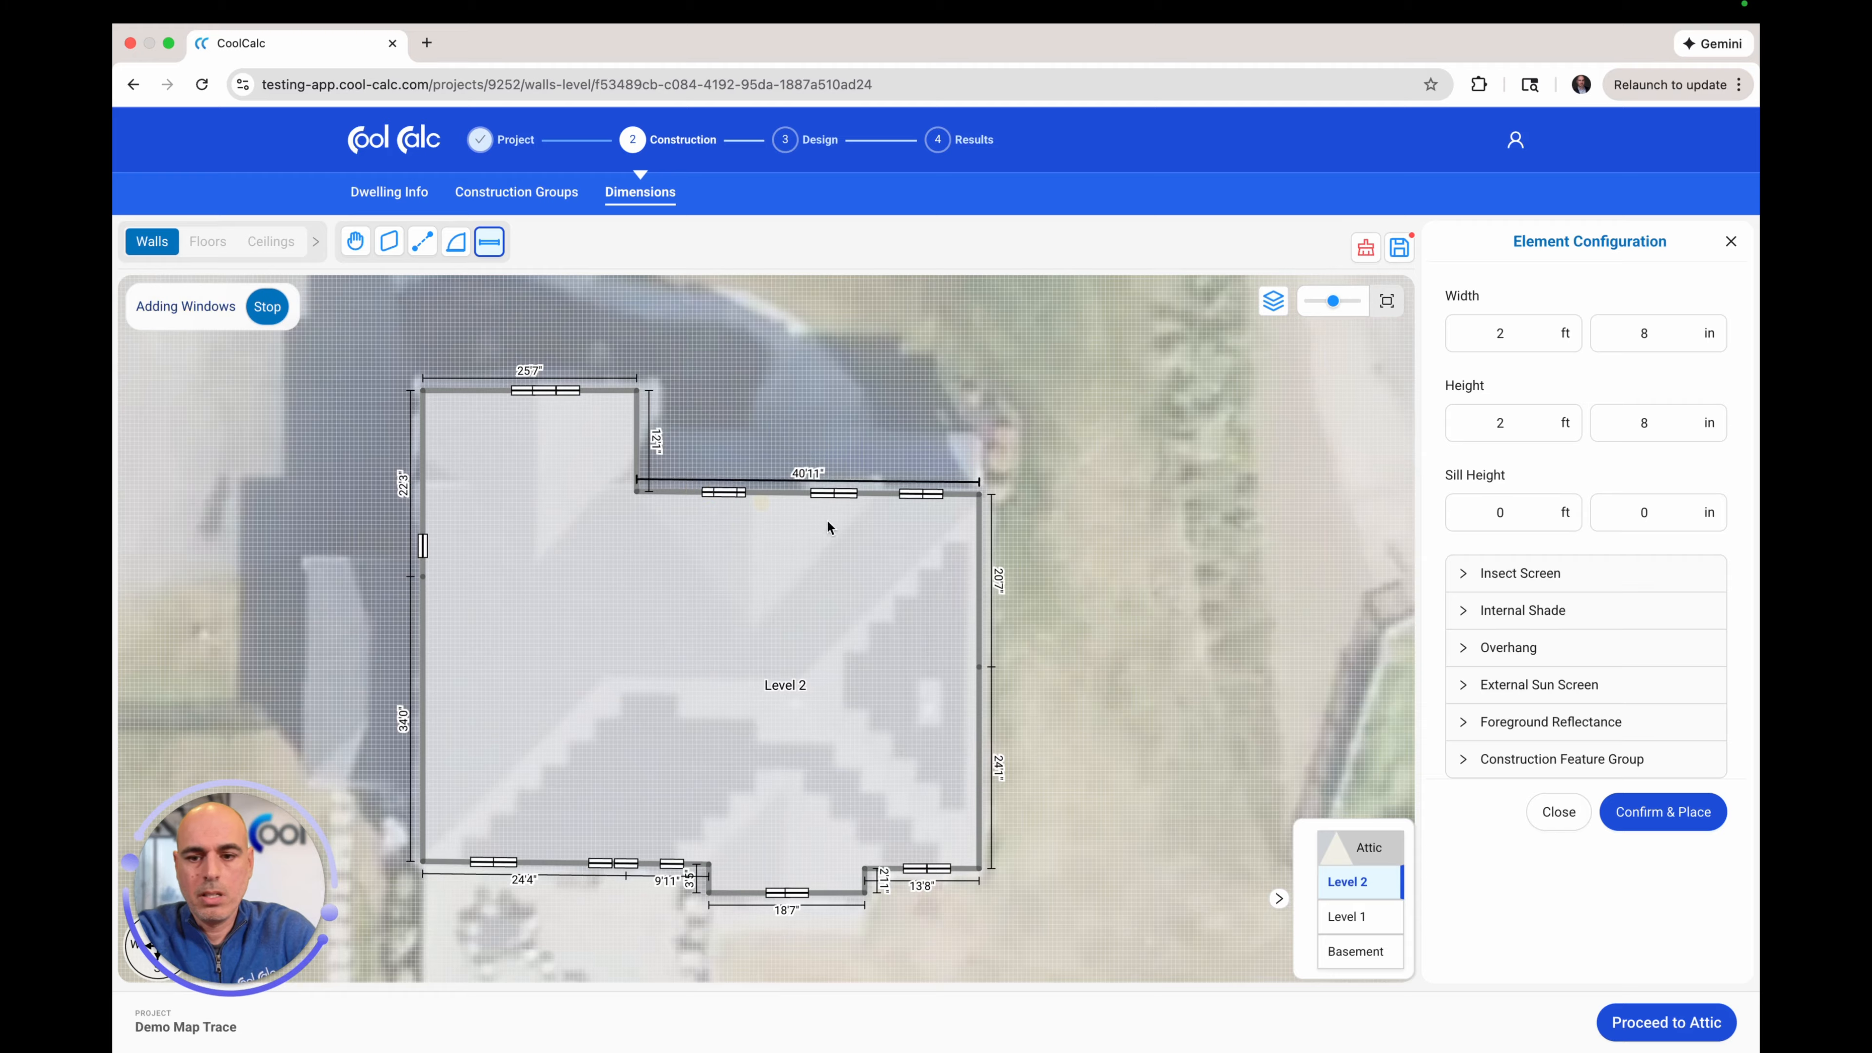
# - Proceed to the Attic level and copy the external walls from Level 2
pyautogui.click(1663, 1025)
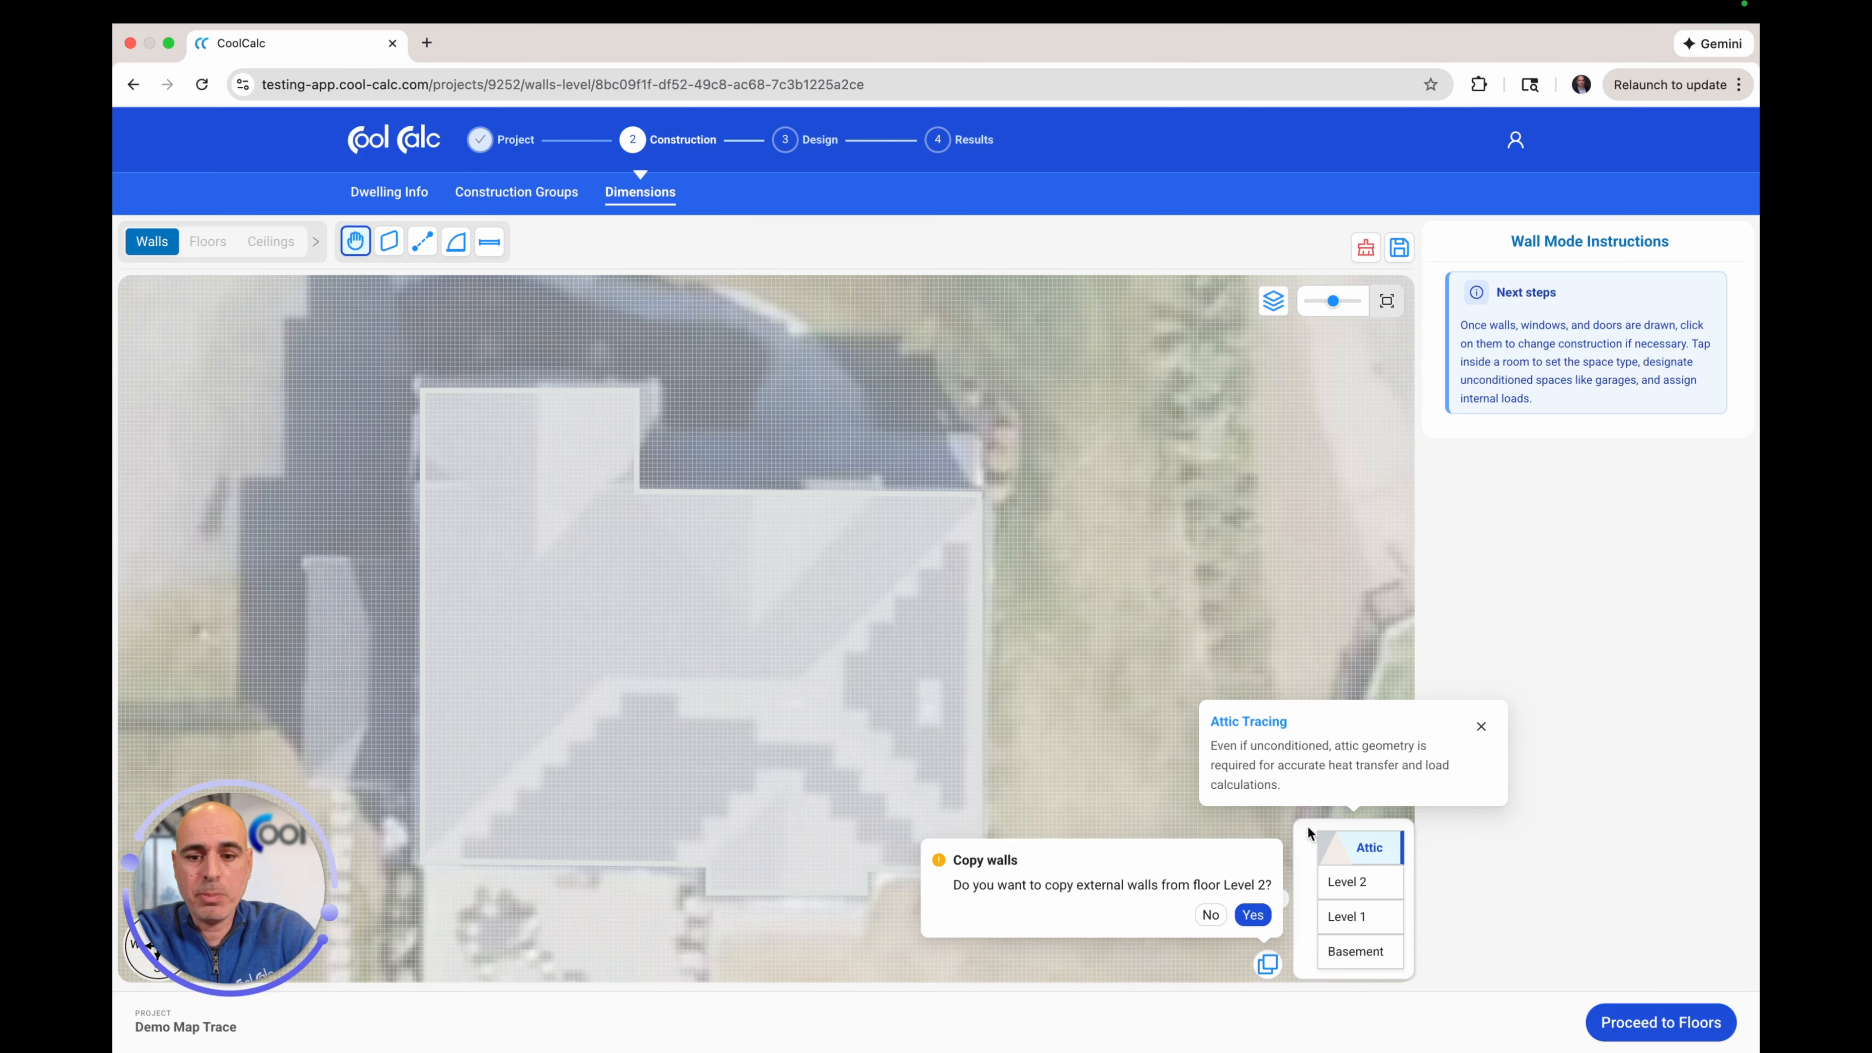
pyautogui.click(1253, 915)
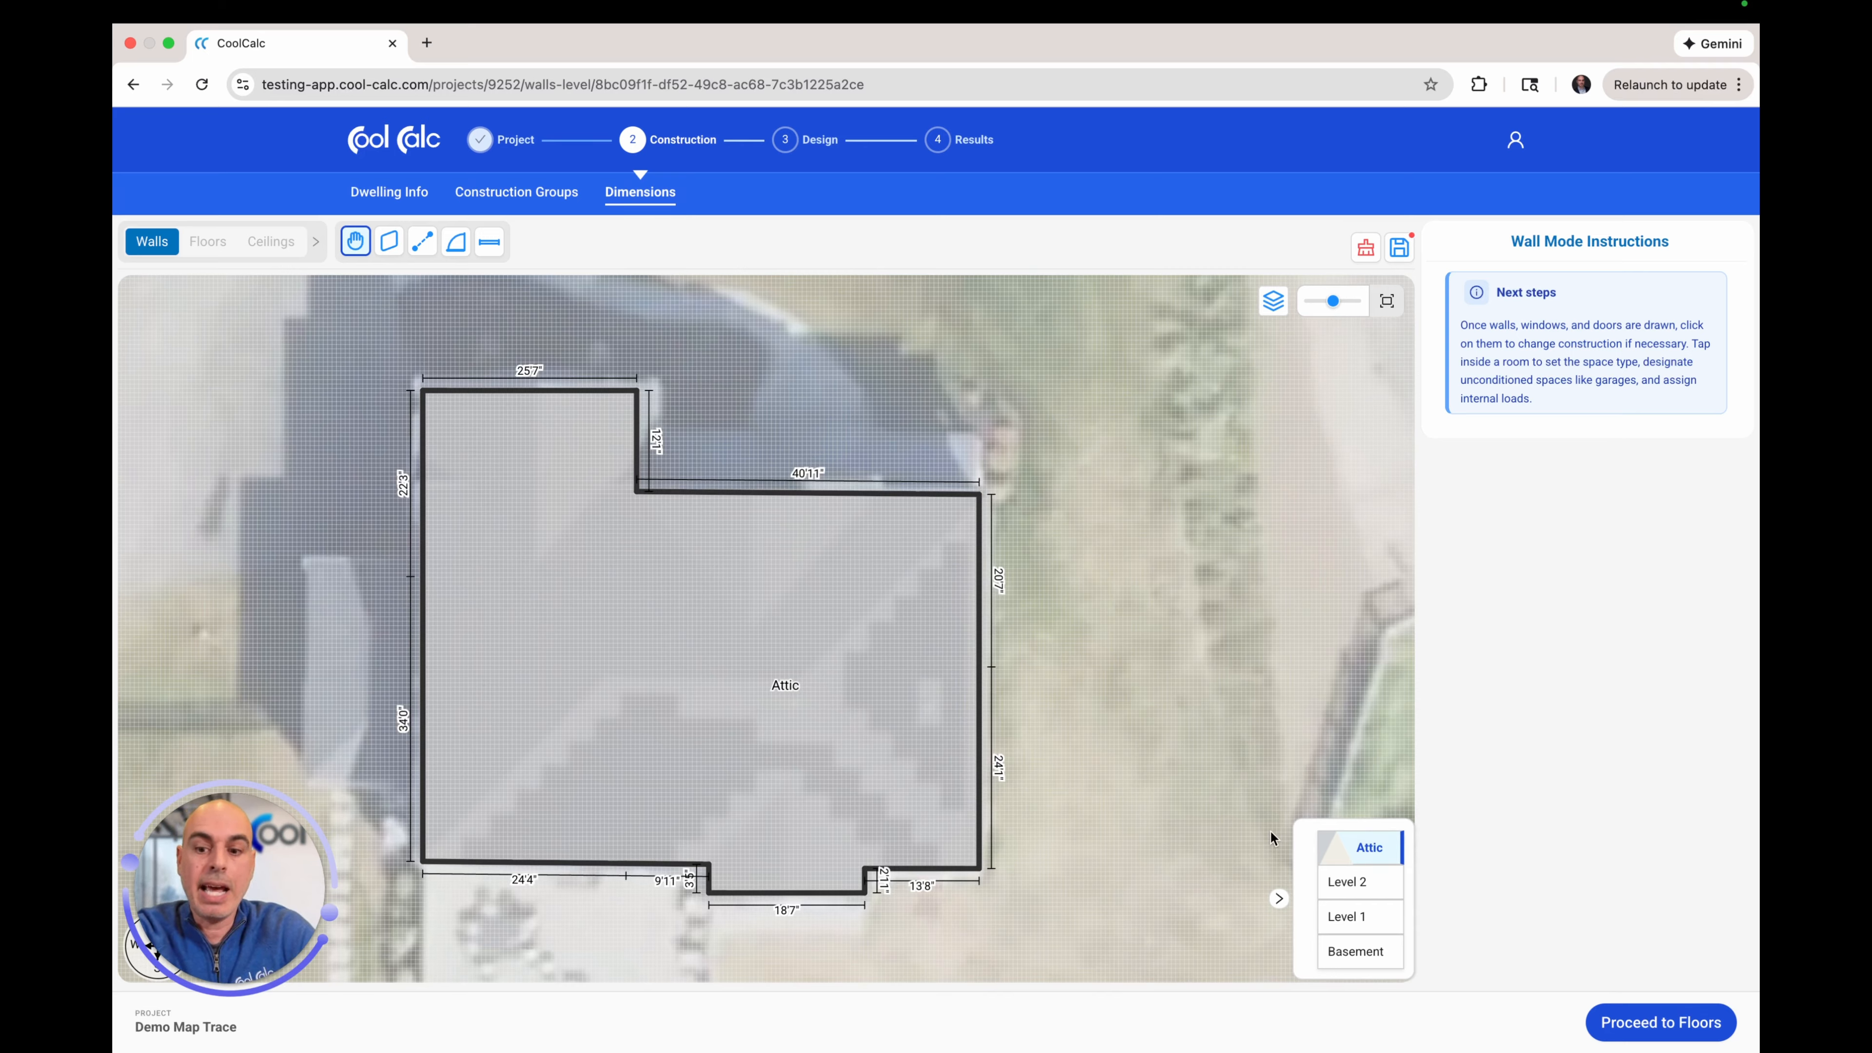
# - Proceed to the floors stage and open the configuration of the basement's west floor section
pyautogui.click(1662, 1022)
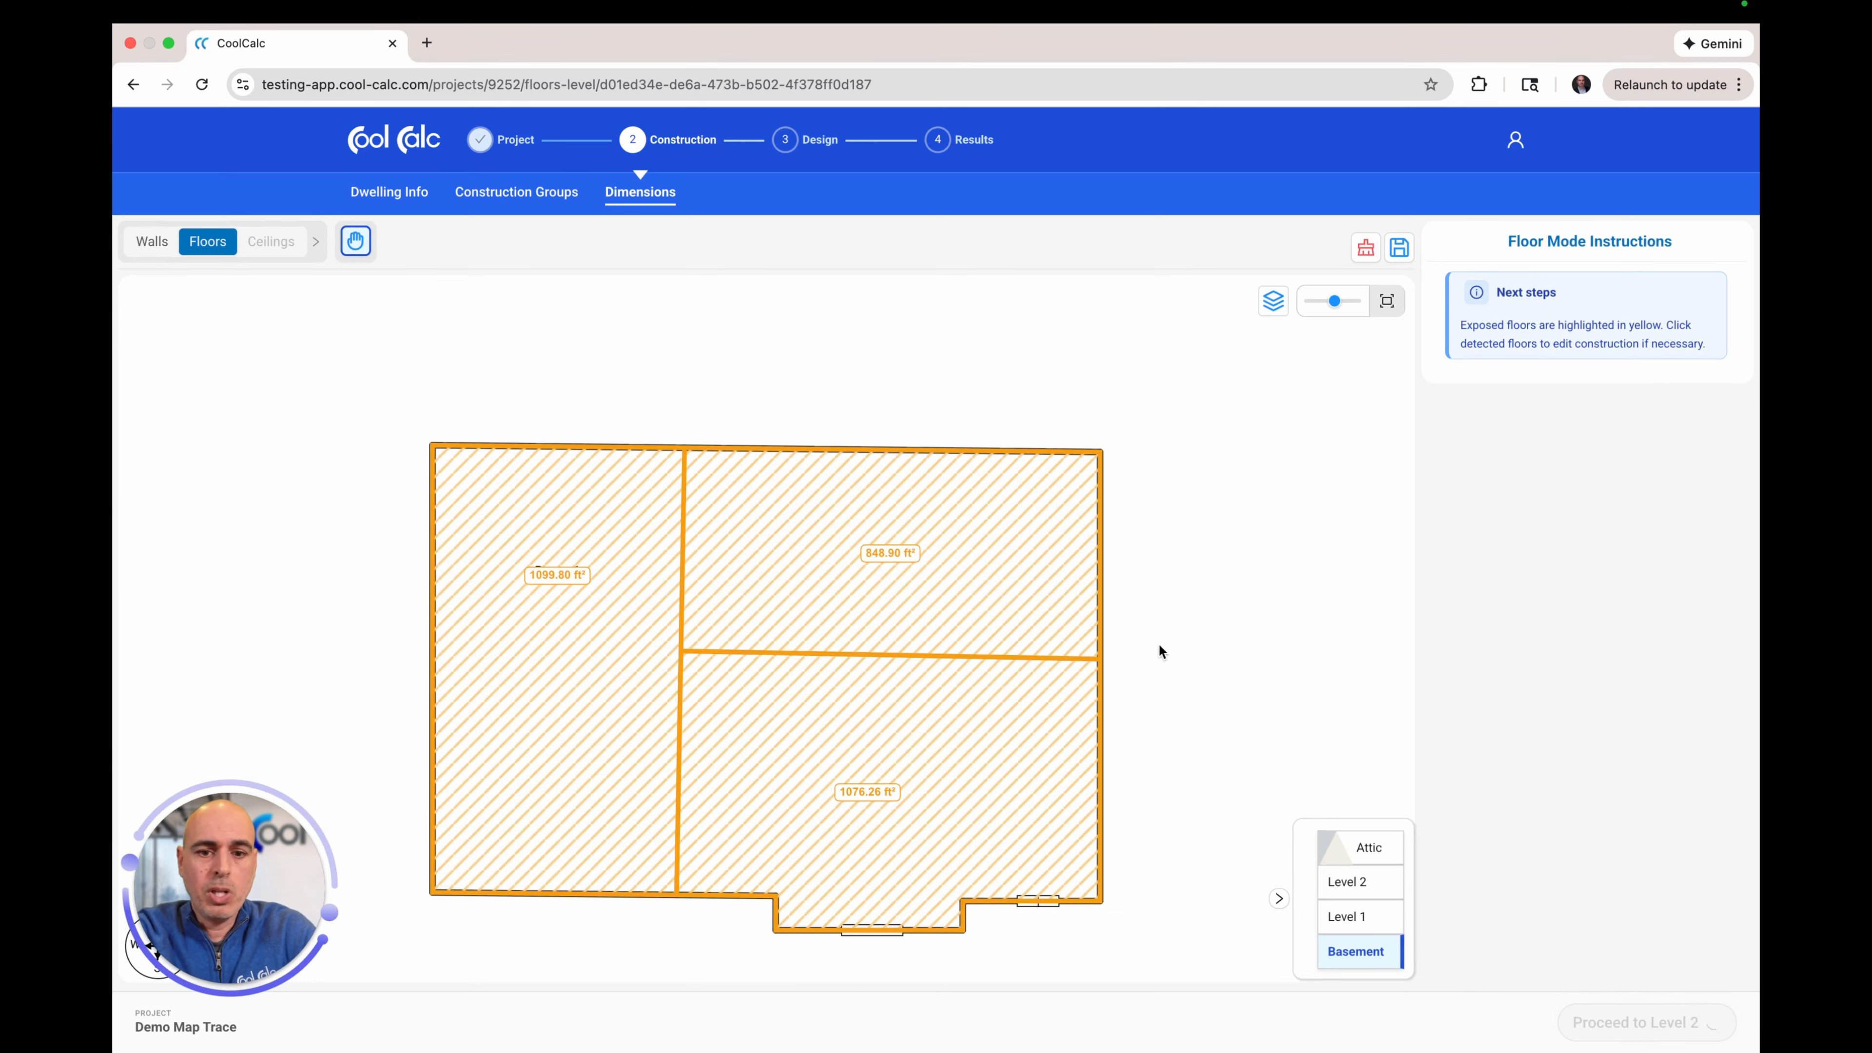
pyautogui.click(636, 516)
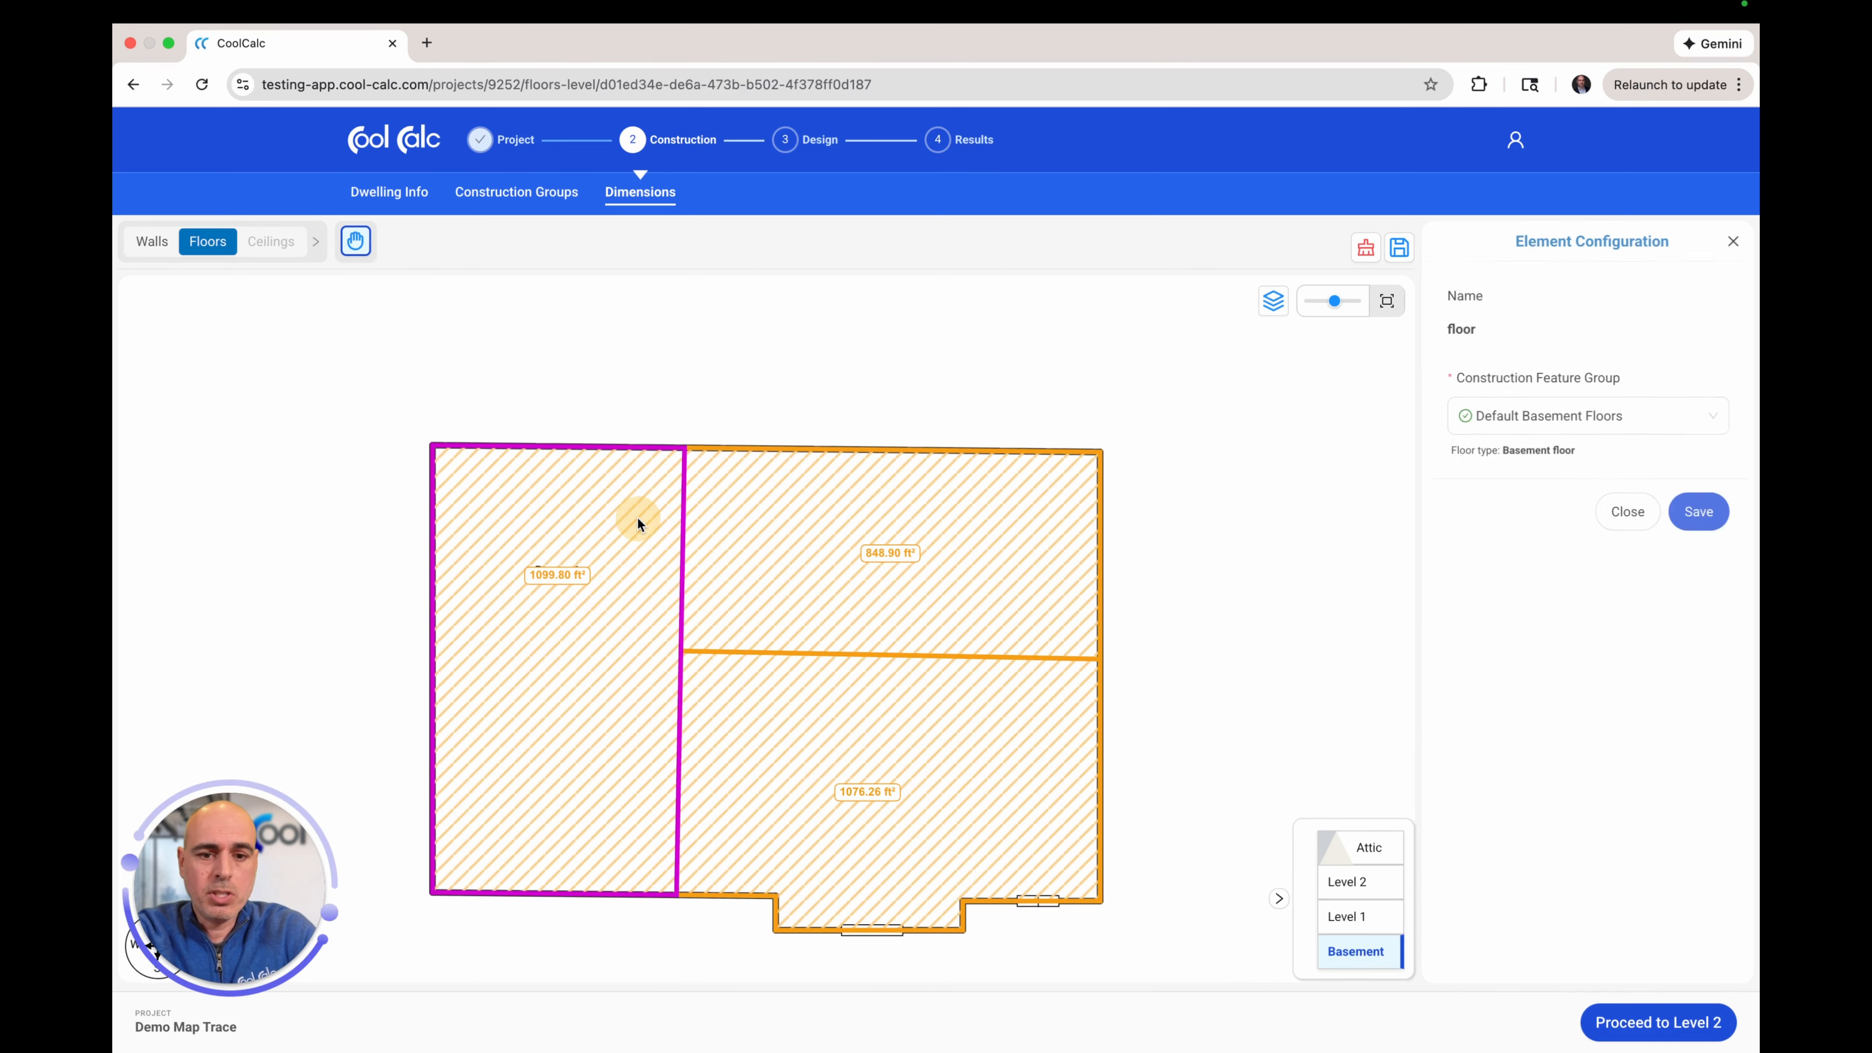
# - Check the construction feature group options for the basement's west floor section, and proceed to the Level 2 floors
pyautogui.click(1525, 428)
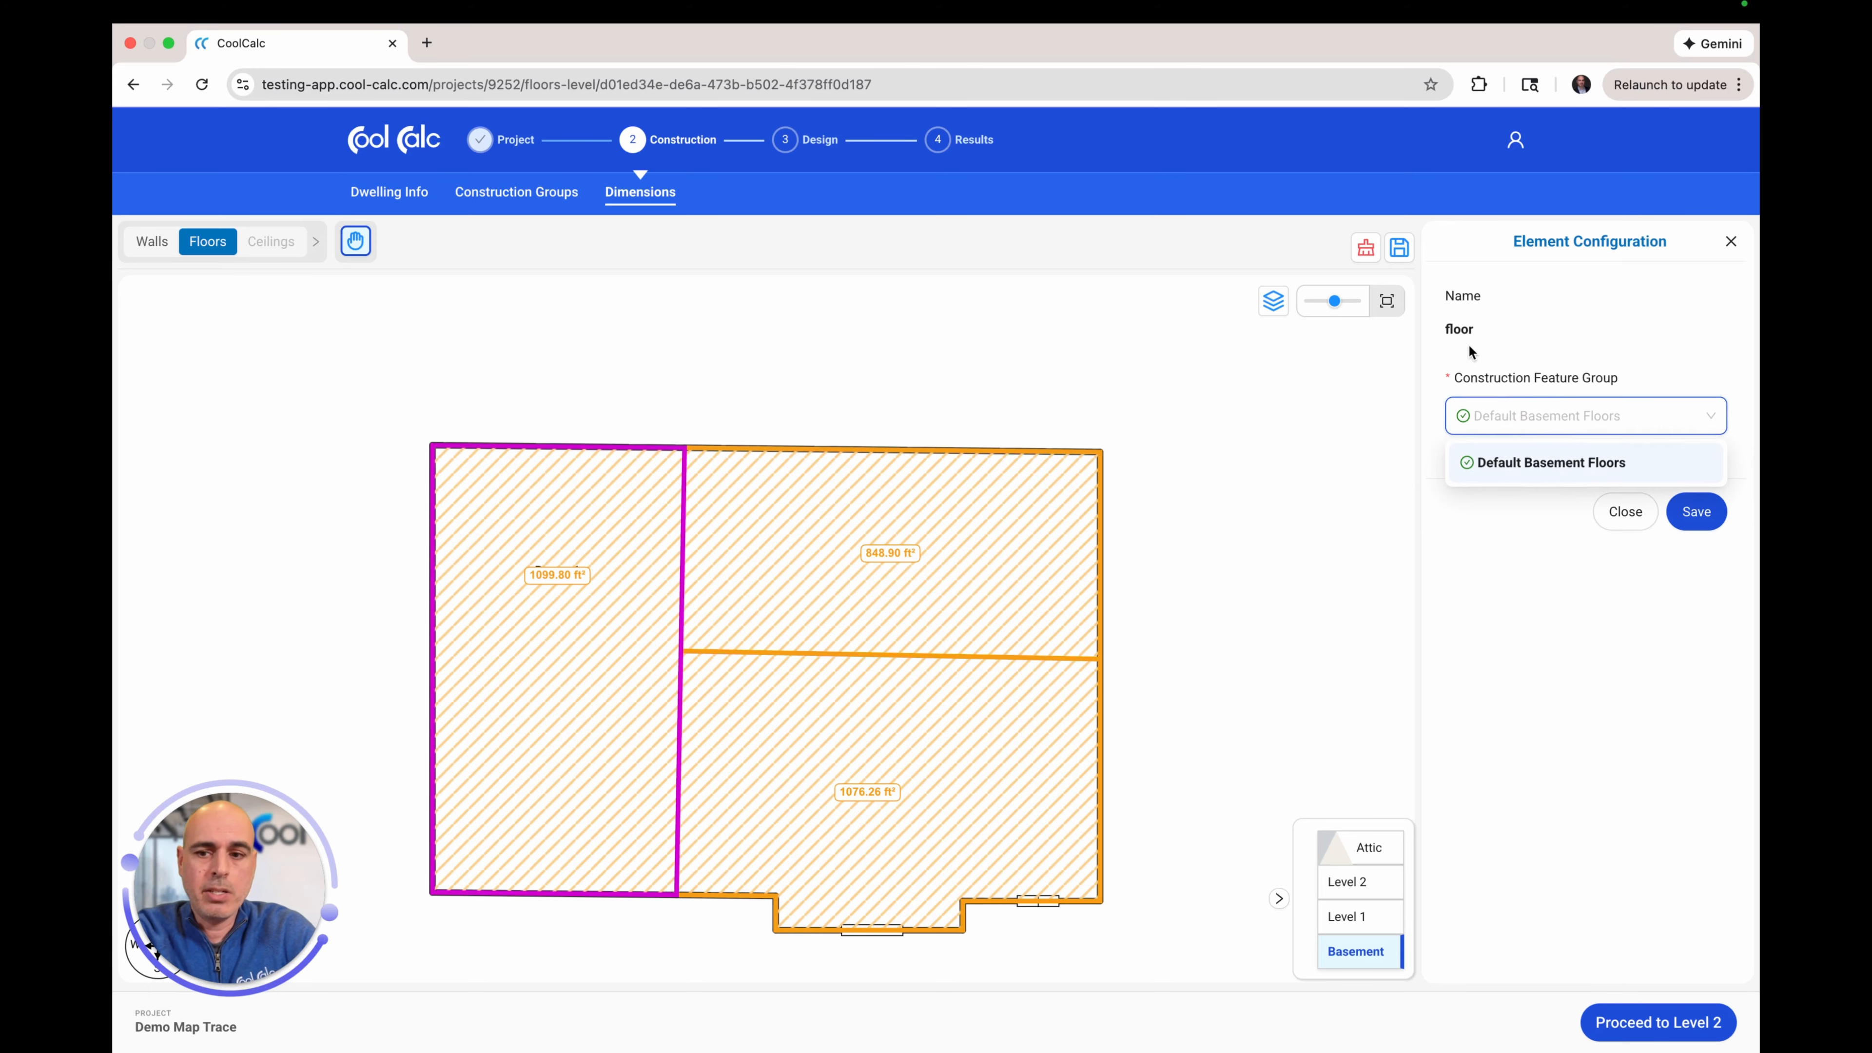
pyautogui.click(1542, 360)
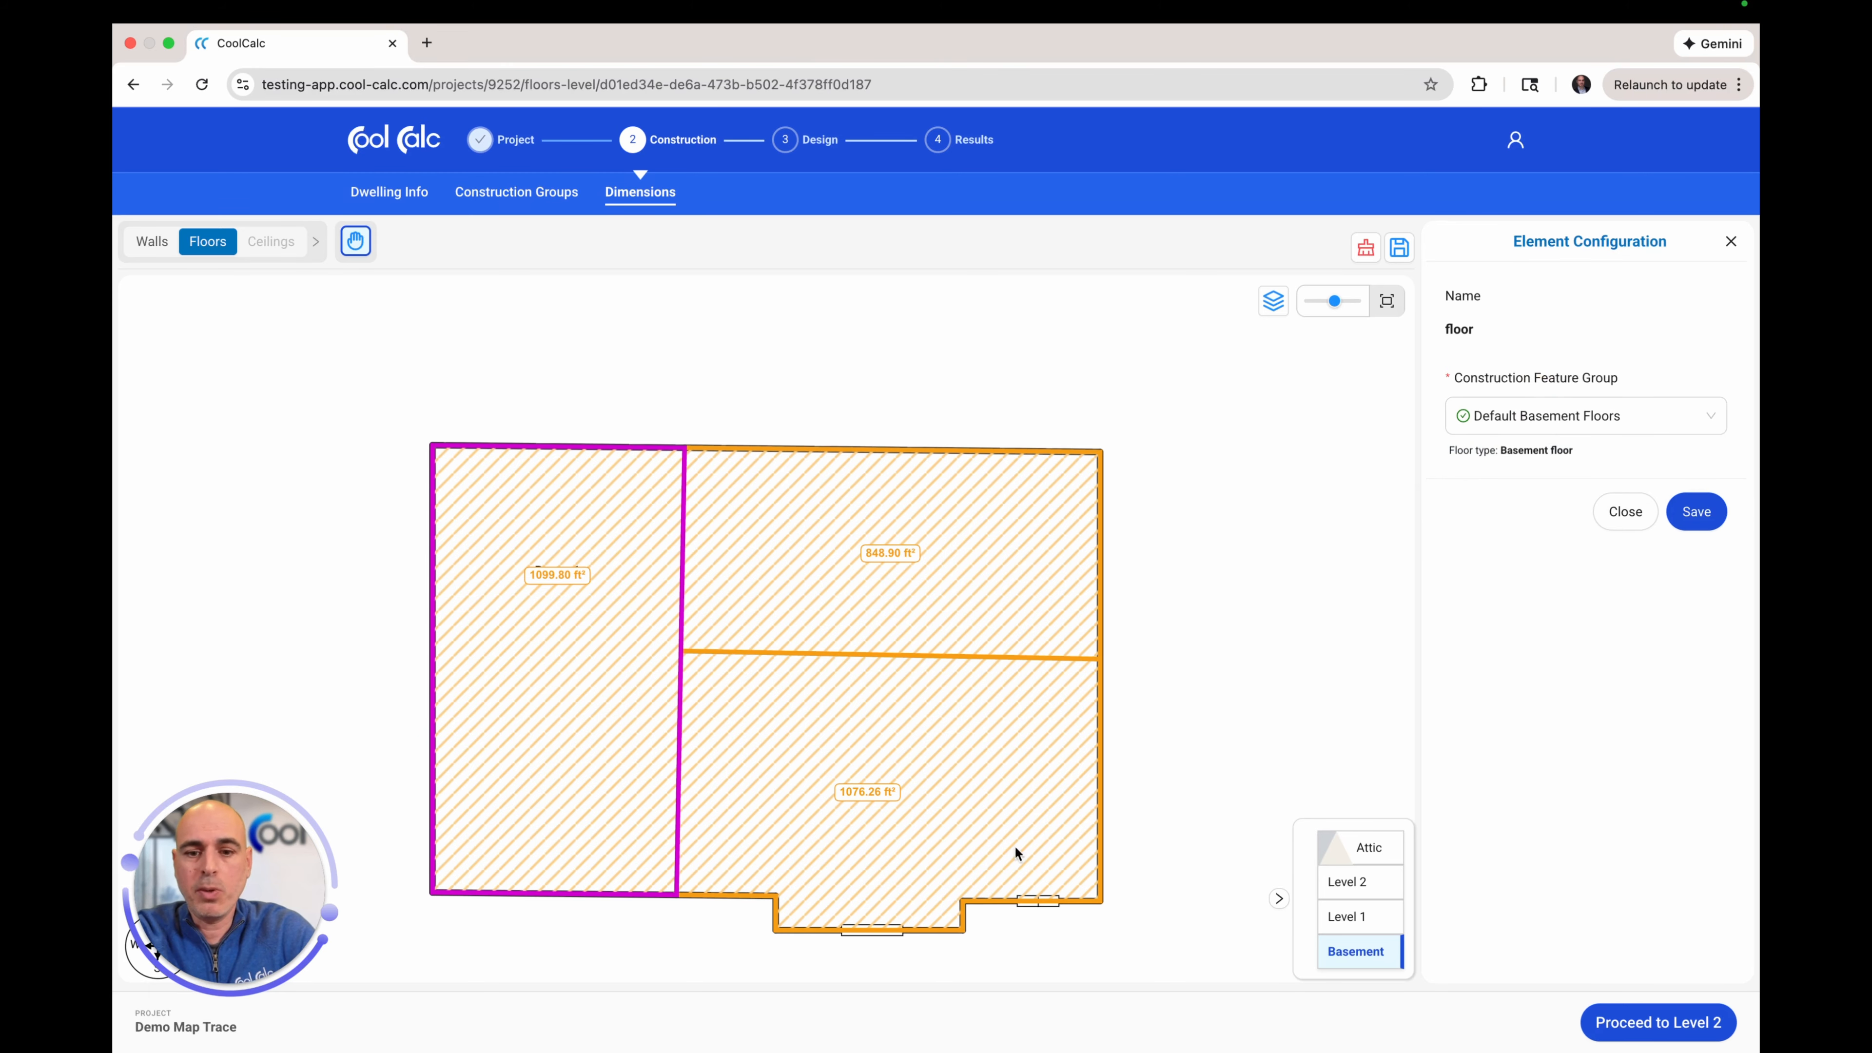
pyautogui.click(1663, 1018)
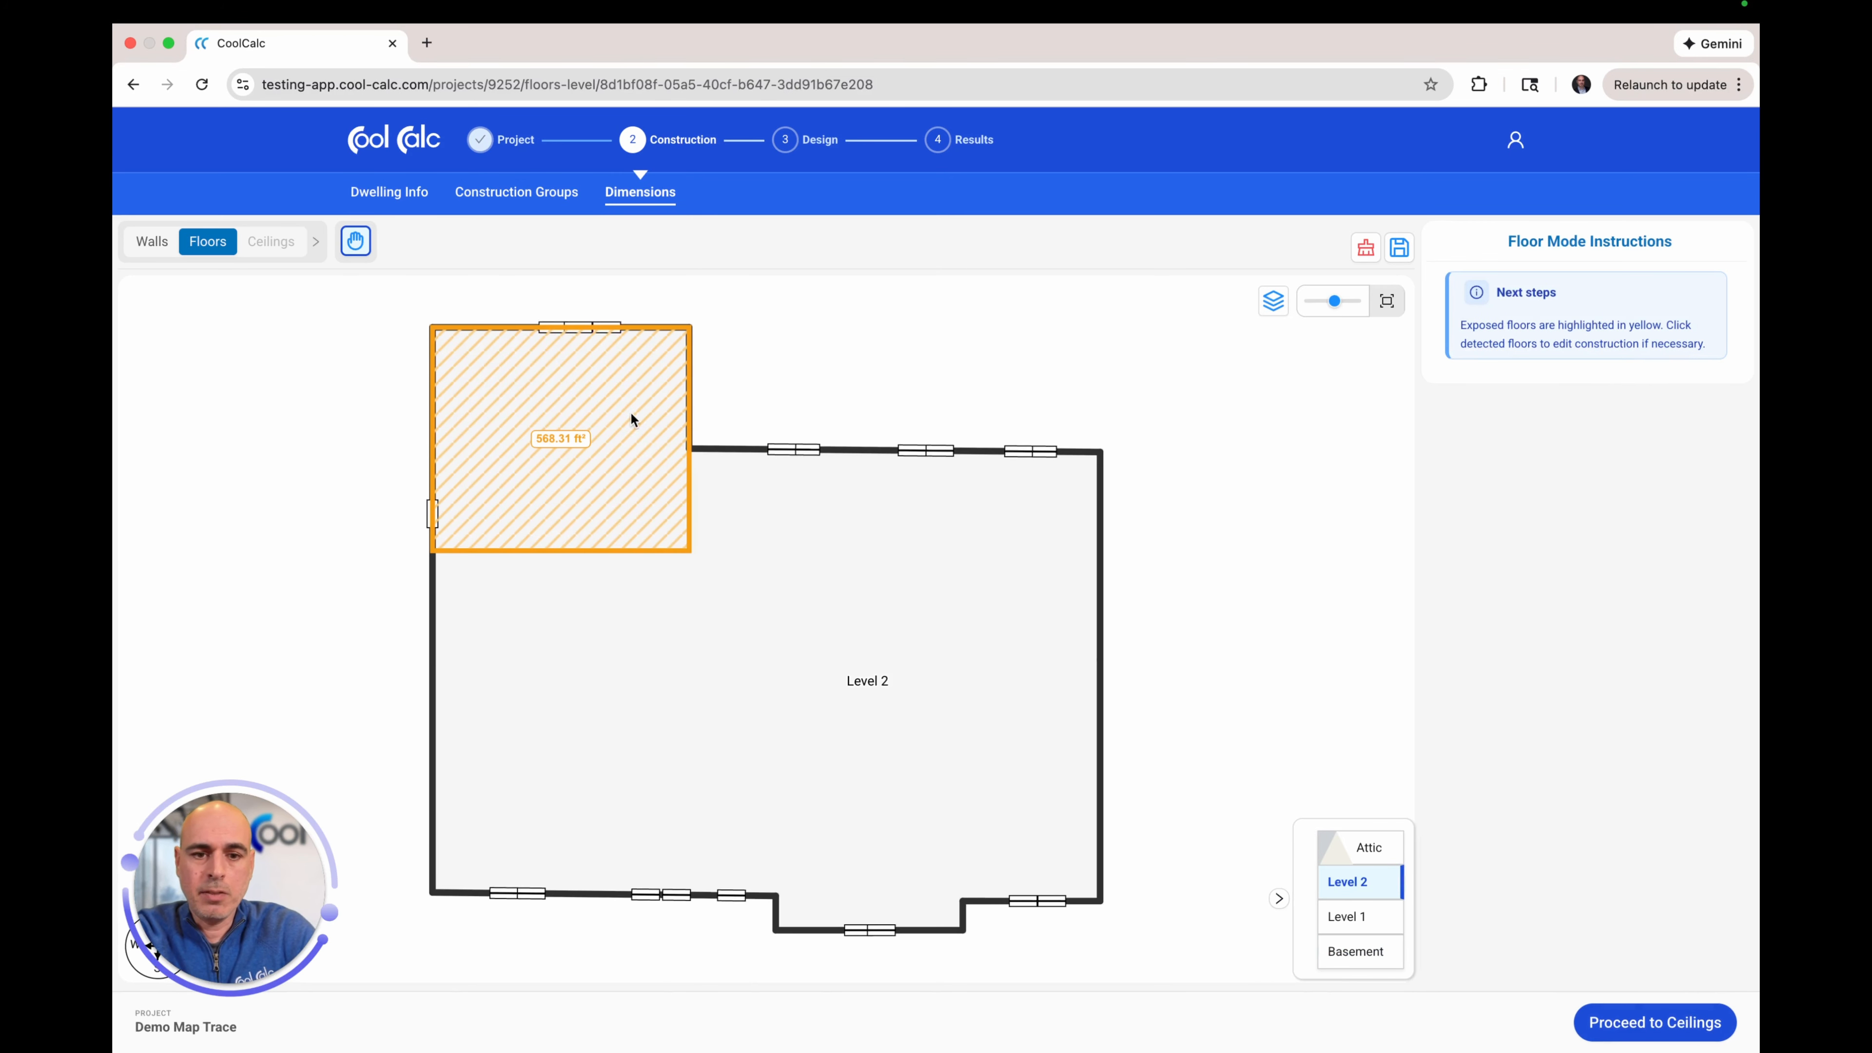
# - Set the construction feature group of Level 2's exposed northwest floor to Default Bonus Room Floors and check its floor insulation
pyautogui.click(636, 404)
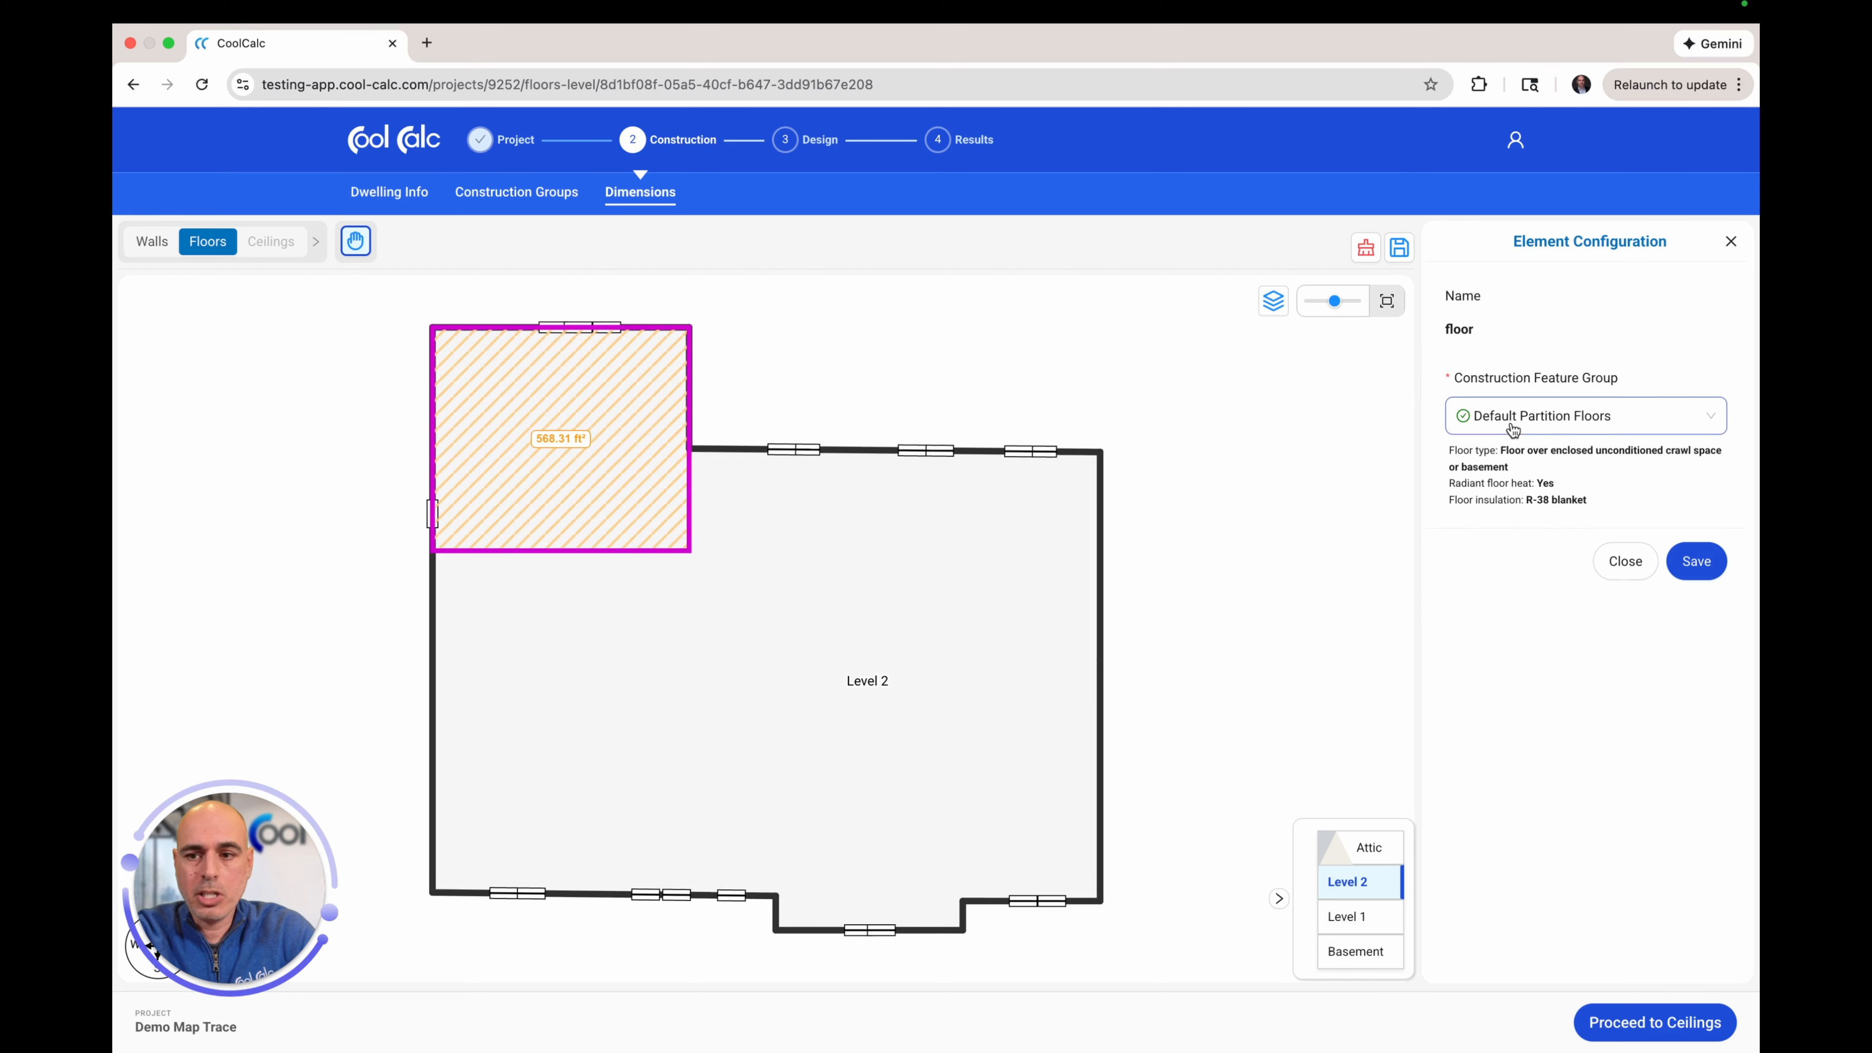
pyautogui.click(1569, 417)
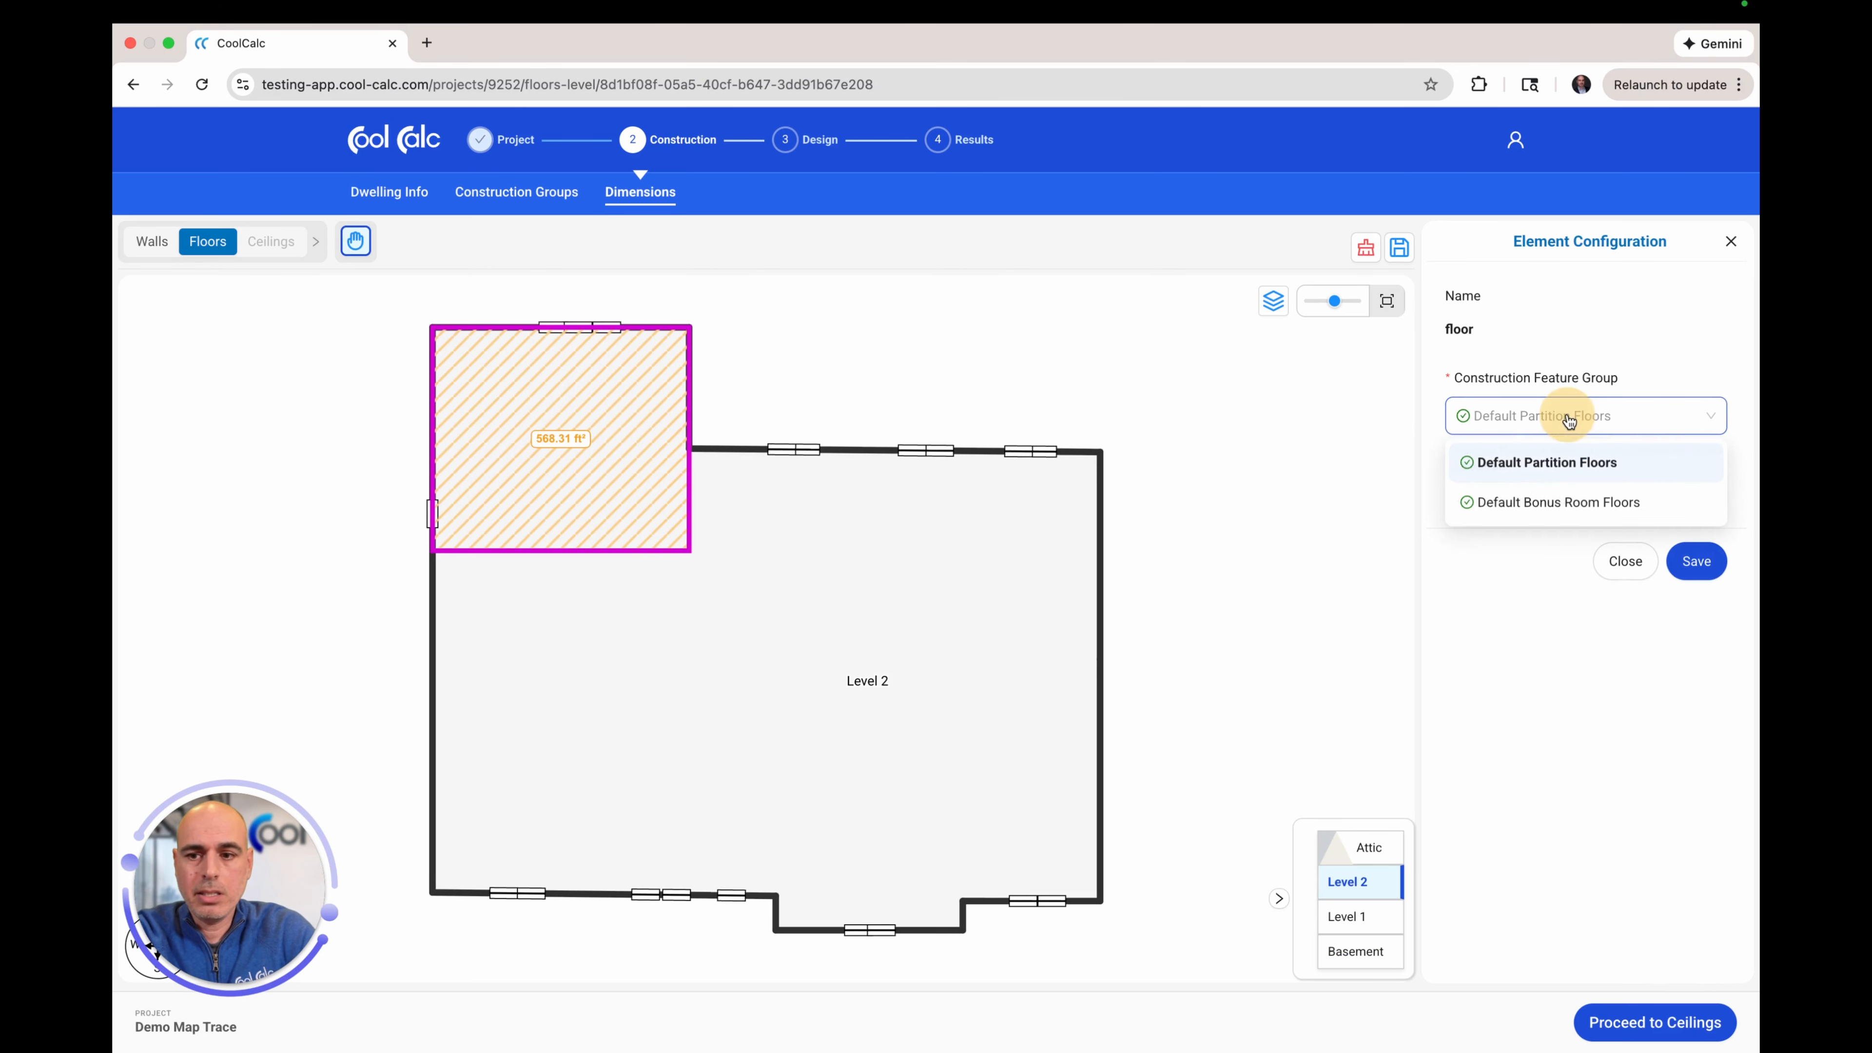
pyautogui.click(1532, 510)
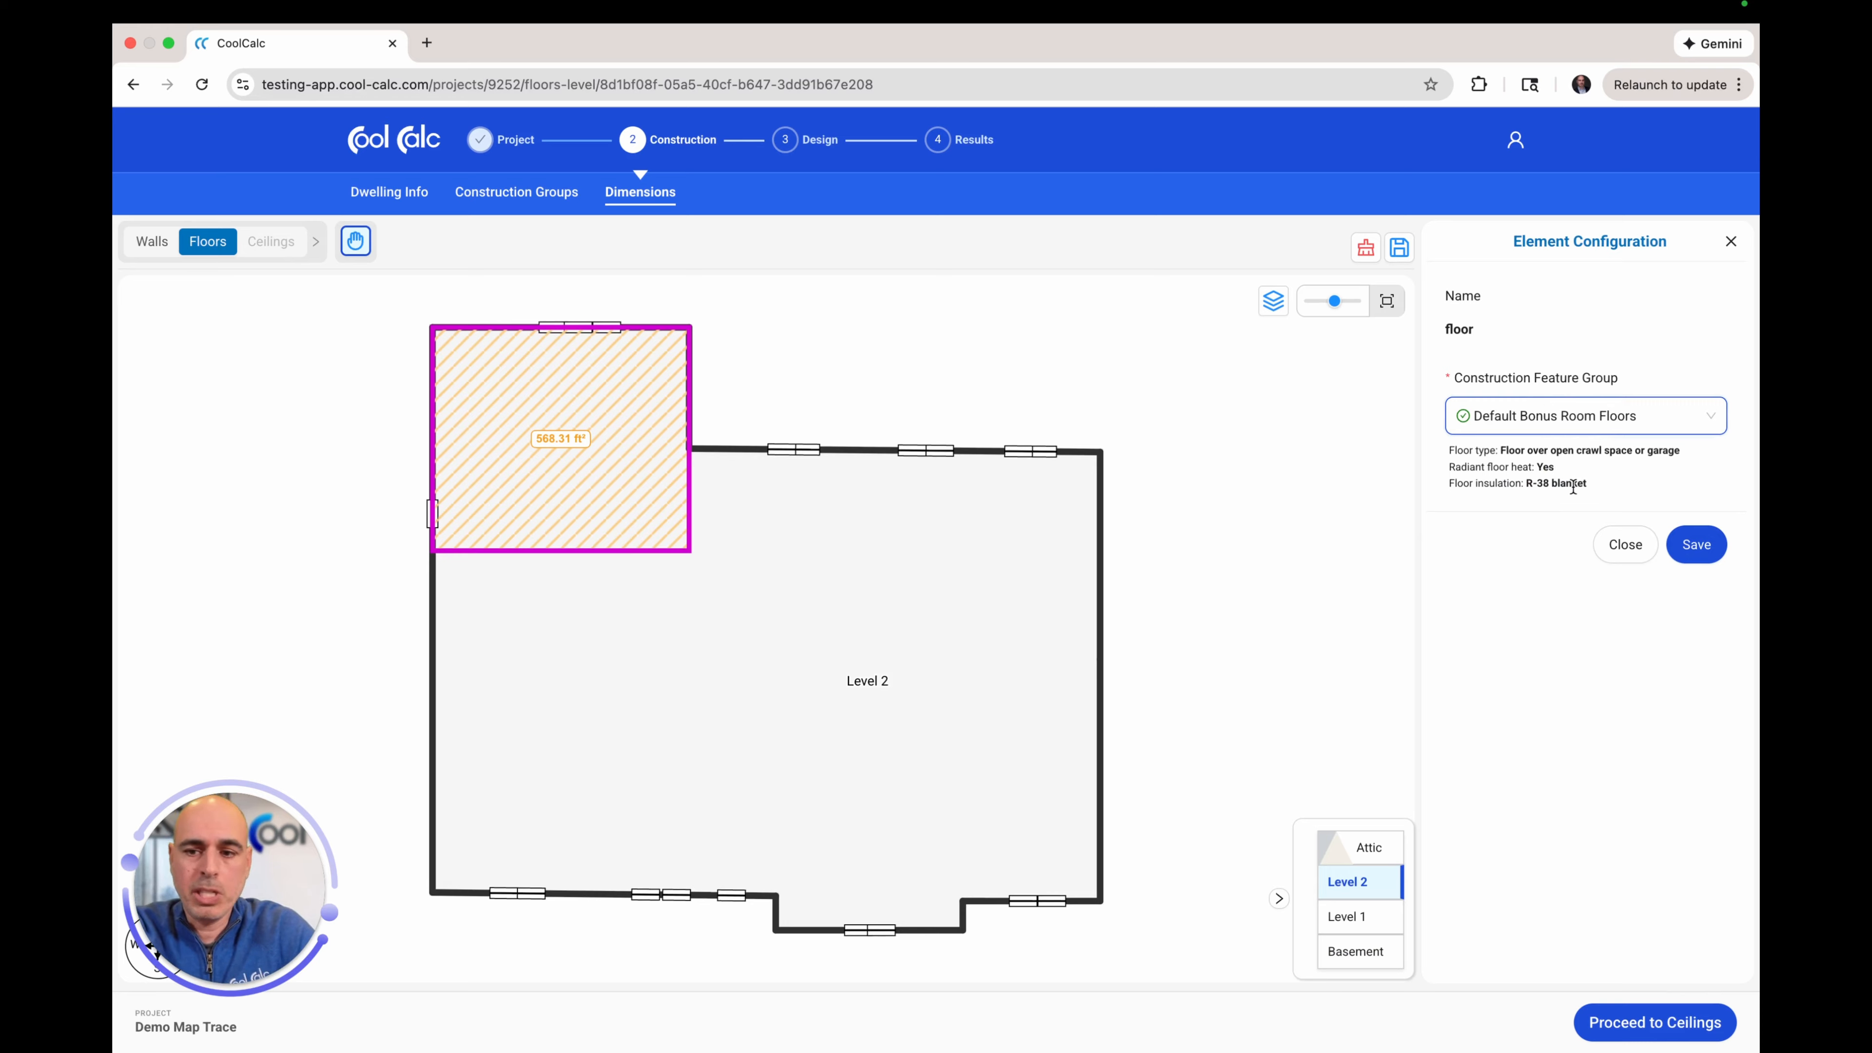
pyautogui.moveTo(1587, 487); pyautogui.dragTo(1469, 483)
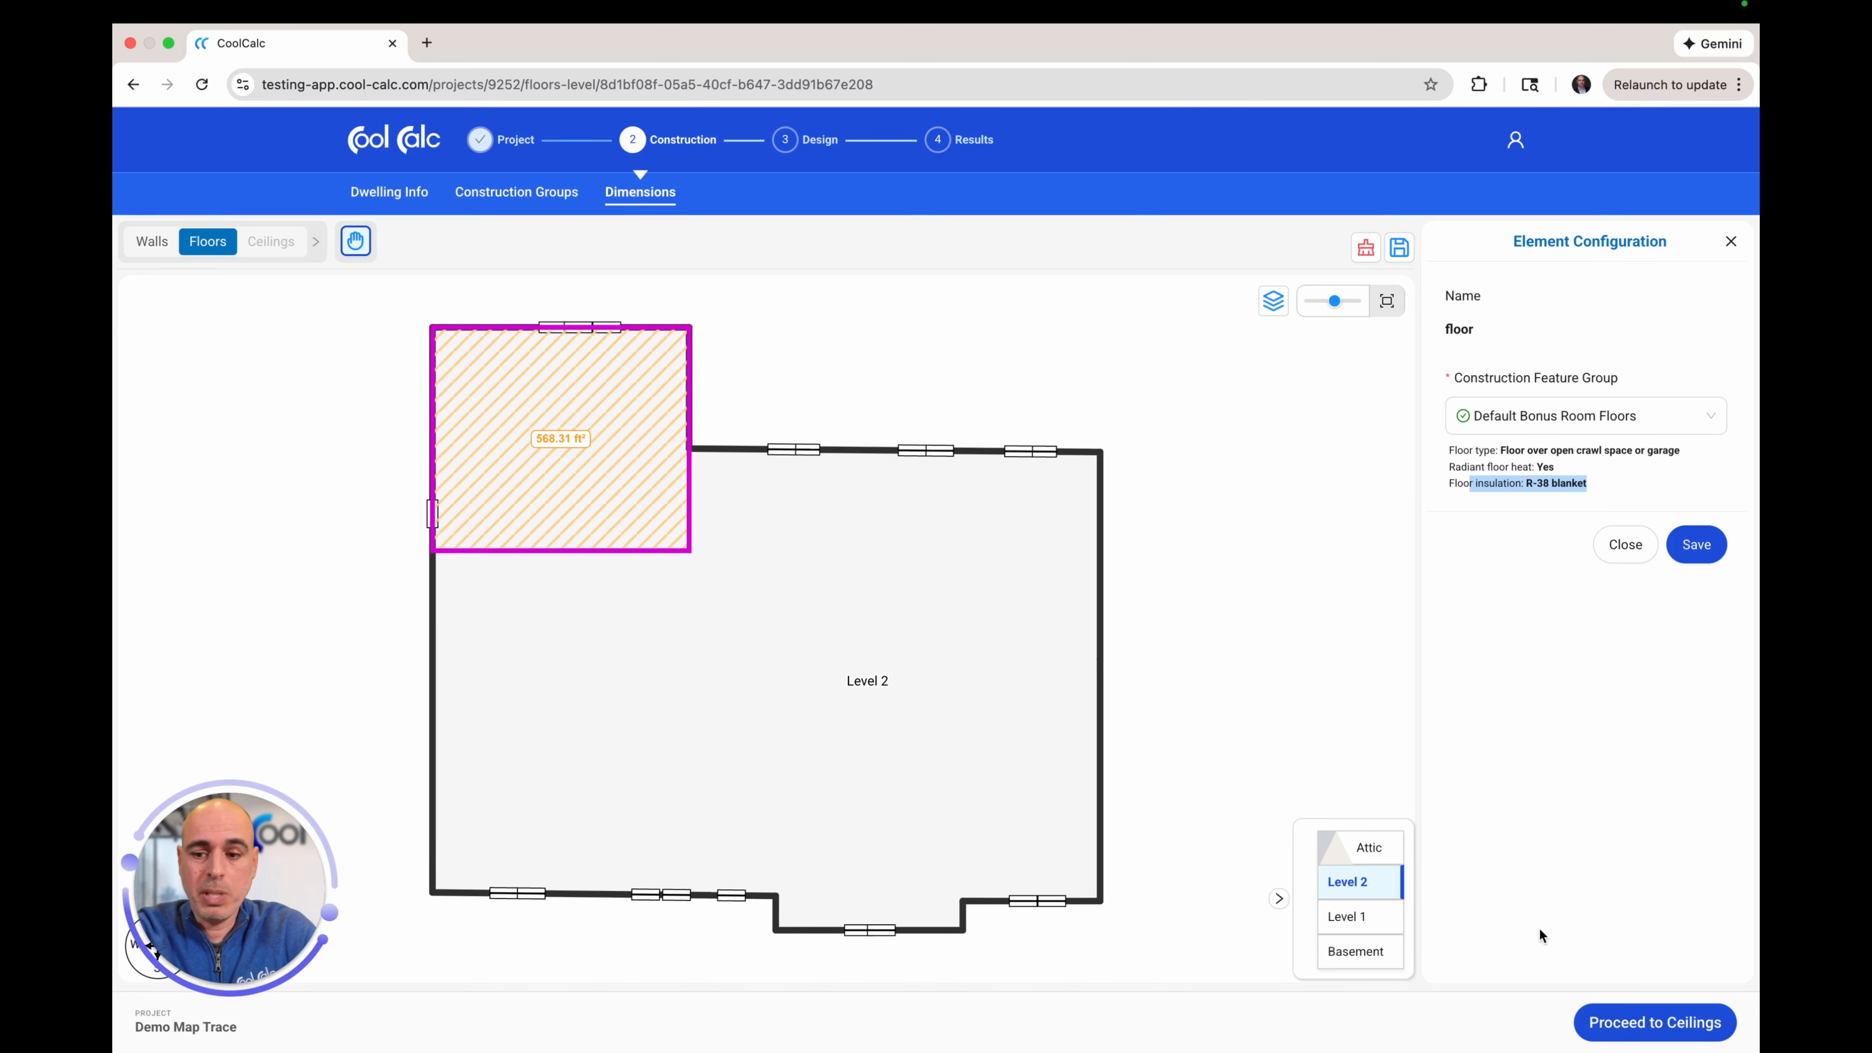
# - Proceed through the basement ceilings to Level 2 and place one skylight in the northwest wing of the ceiling
pyautogui.click(1668, 1028)
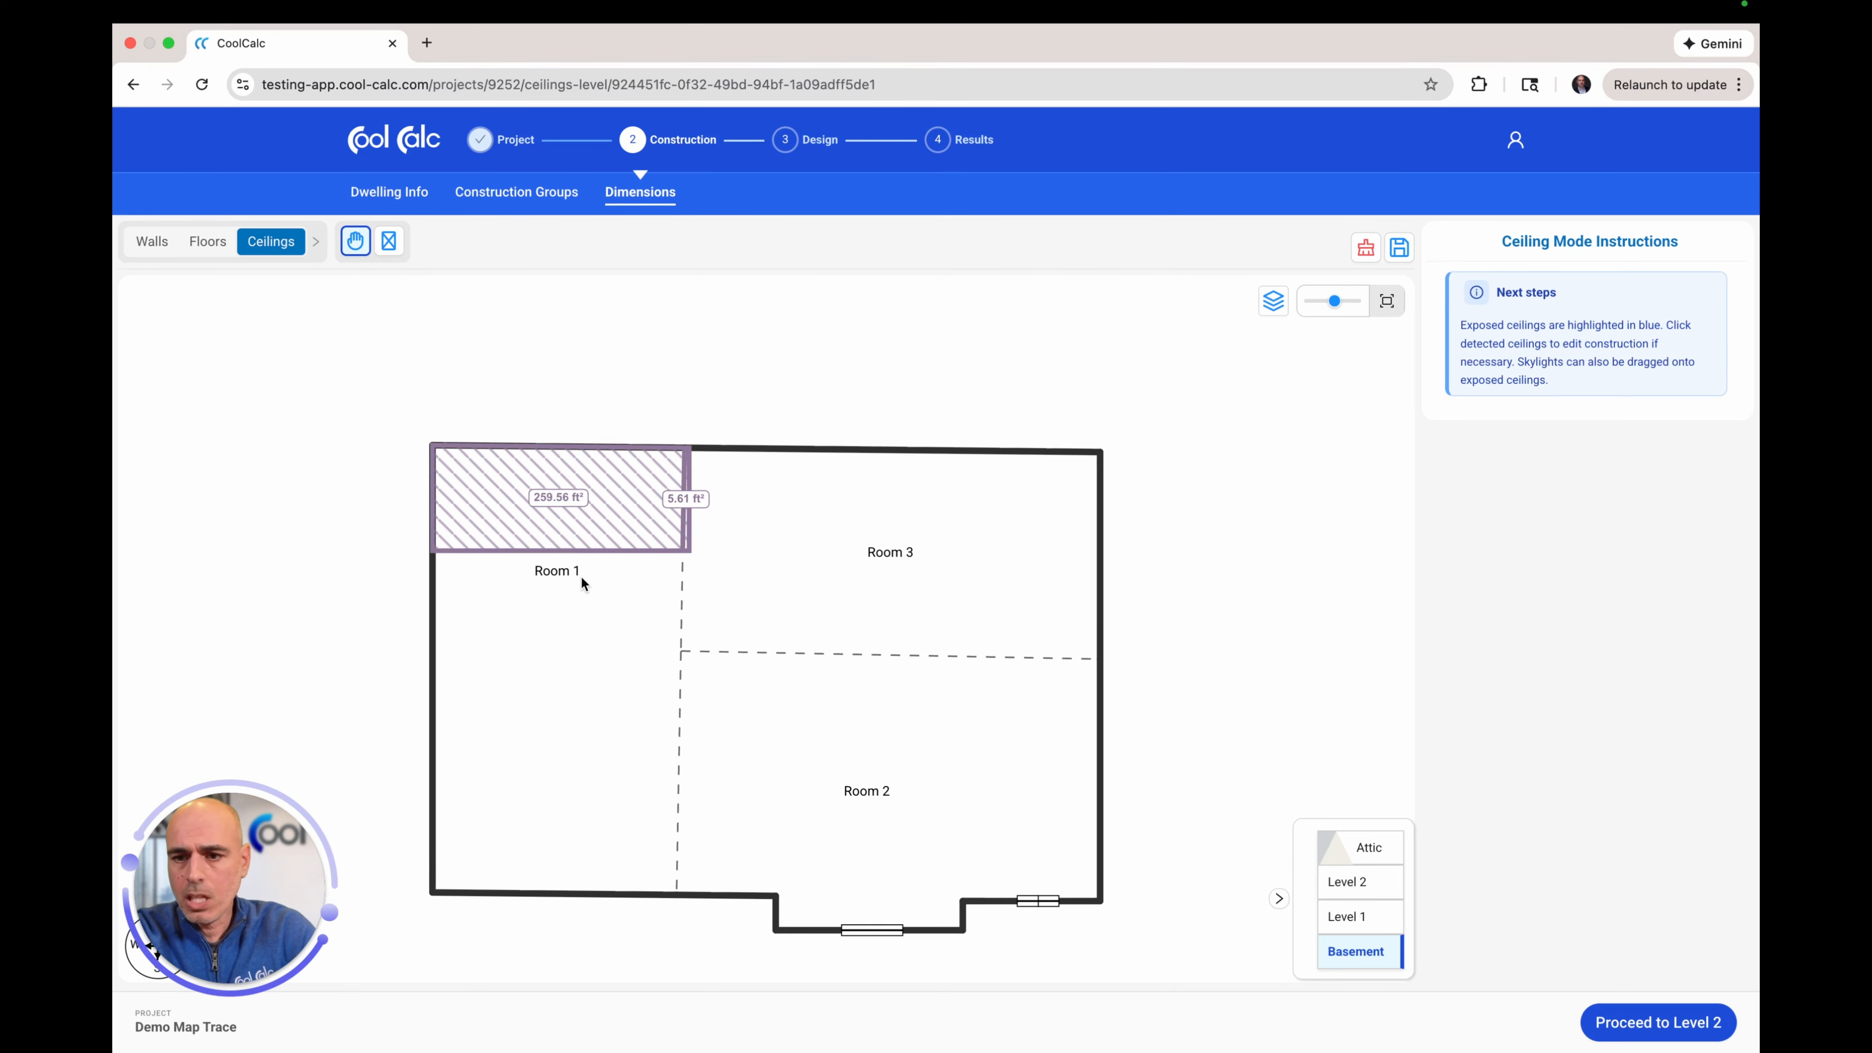
pyautogui.click(1671, 1025)
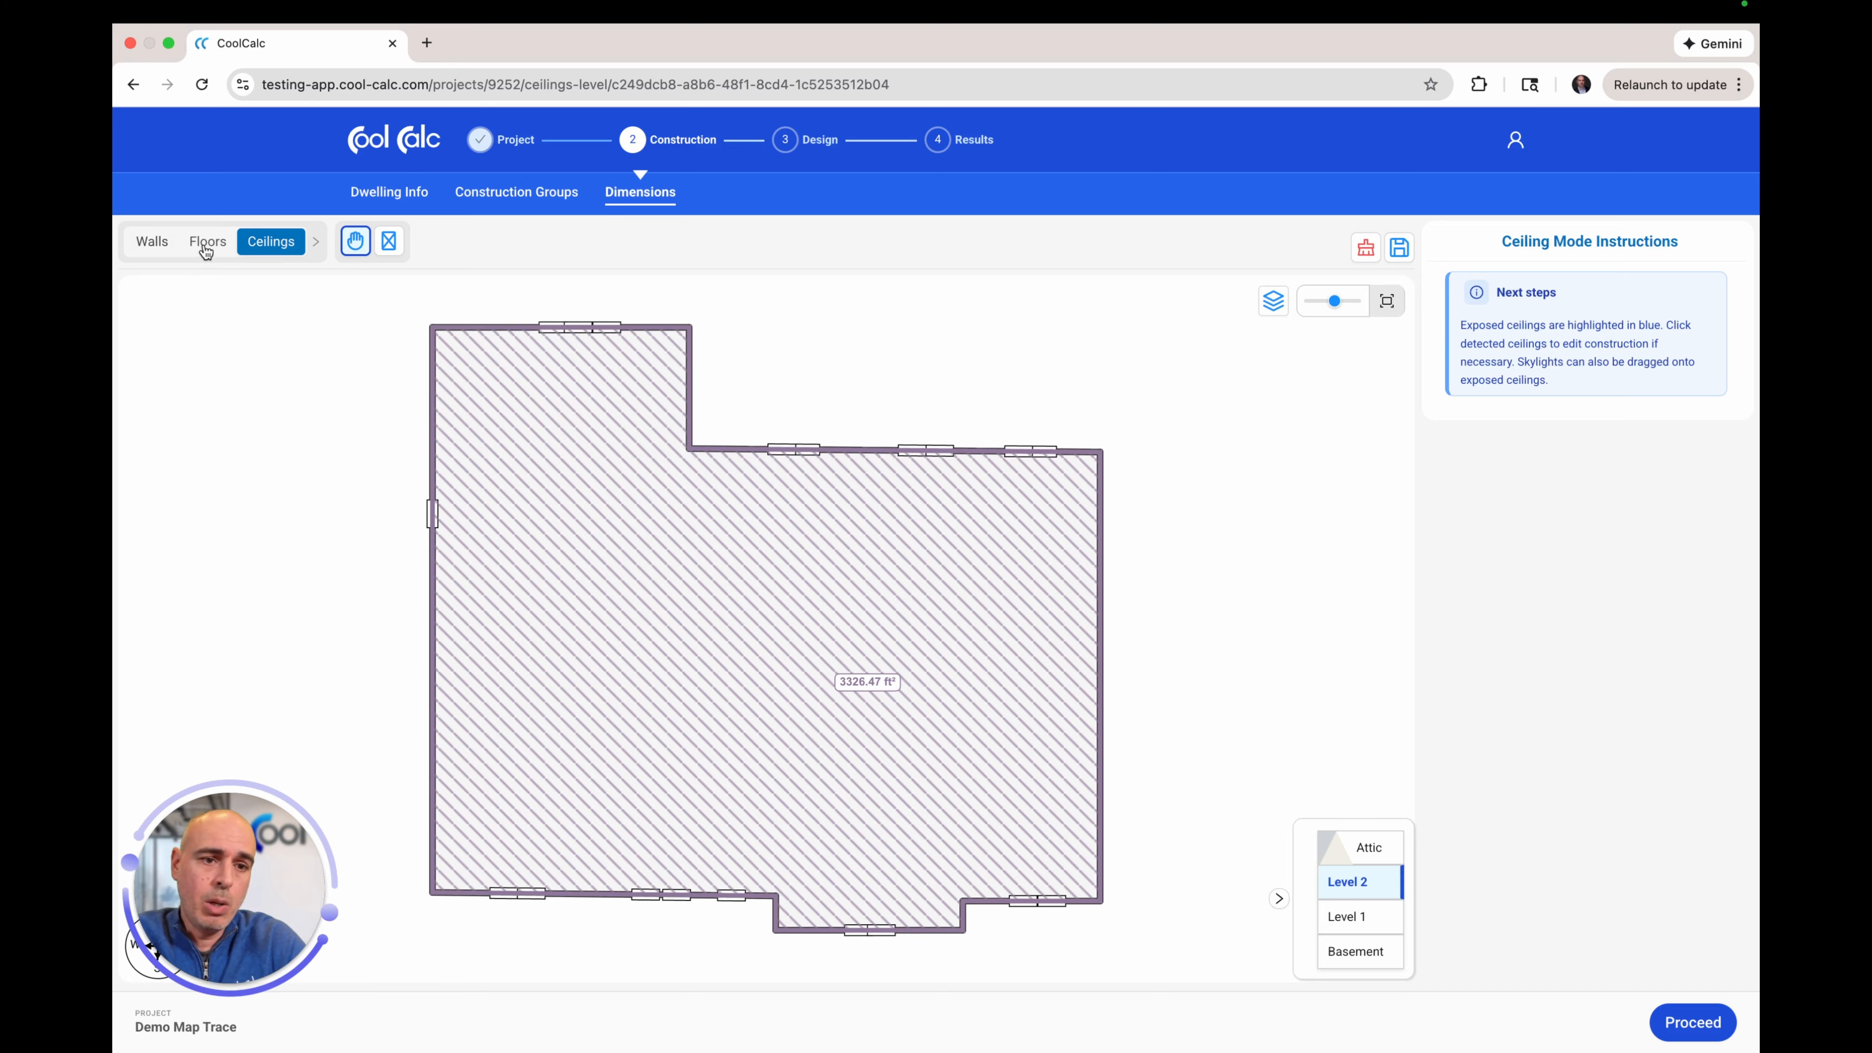
pyautogui.click(390, 249)
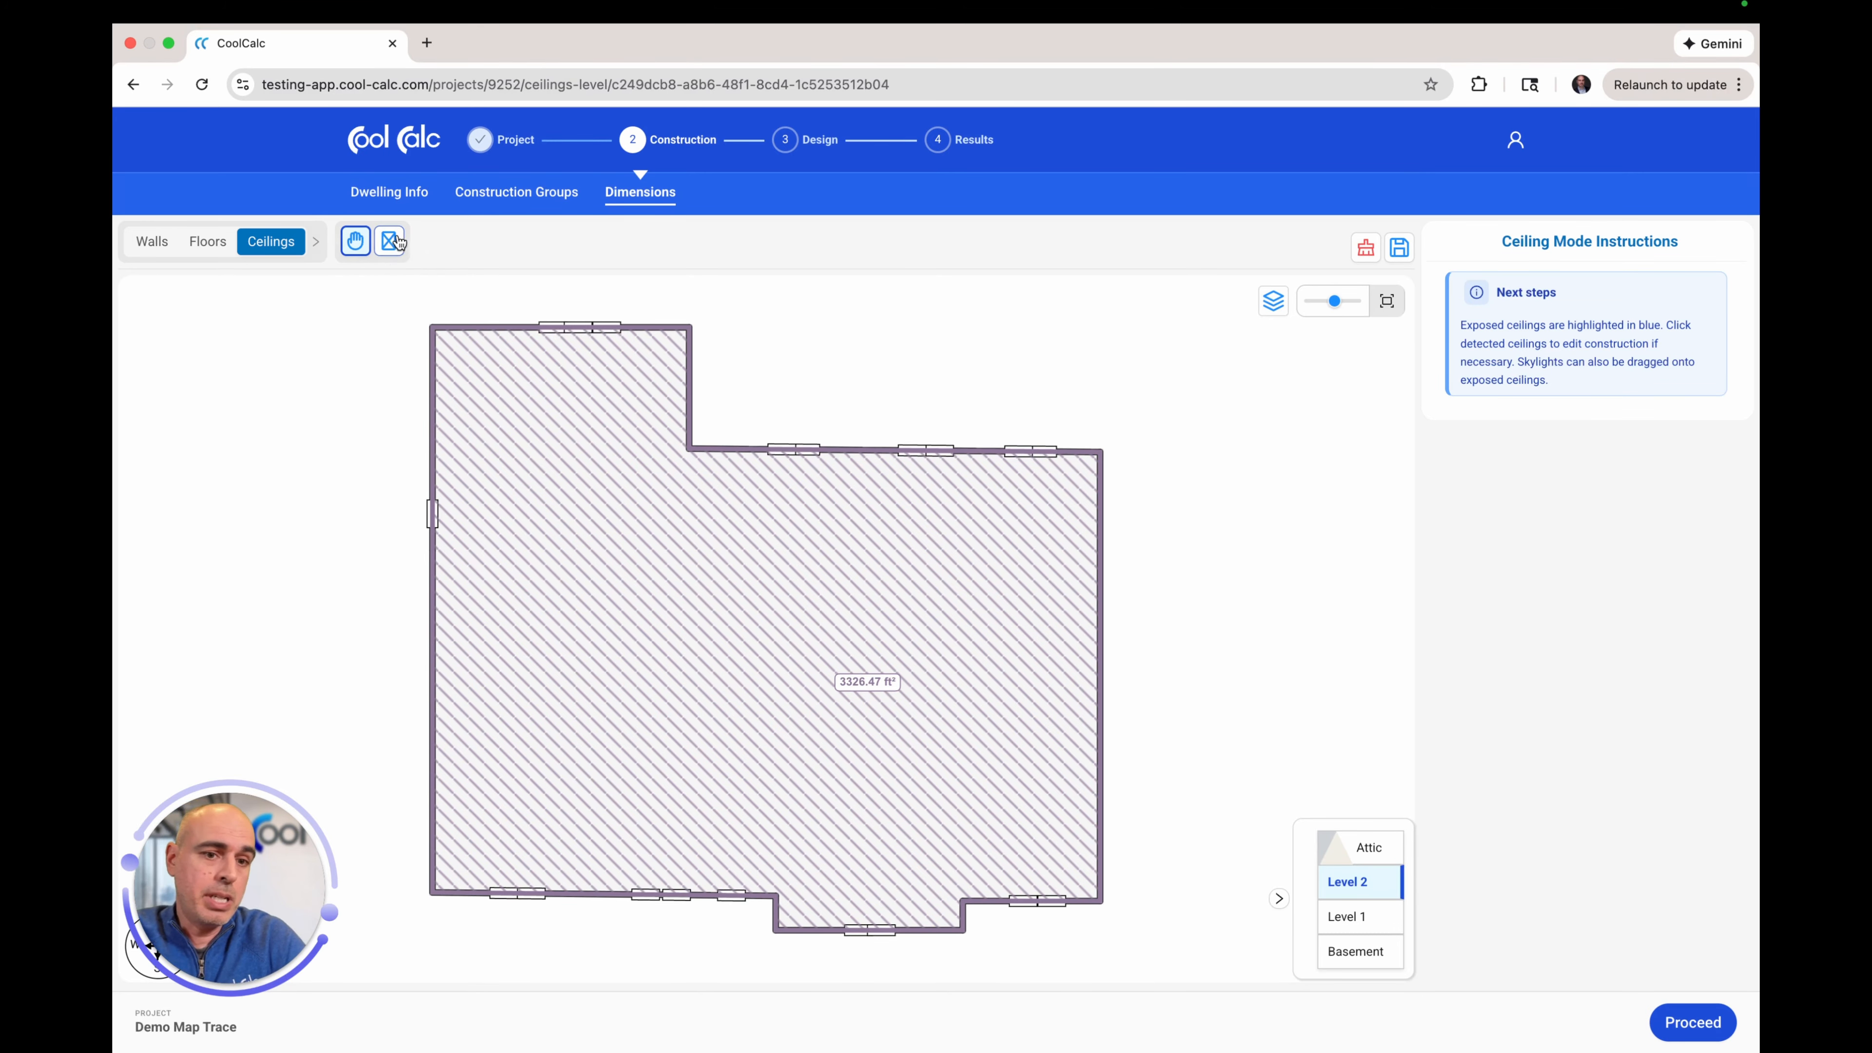
pyautogui.click(564, 429)
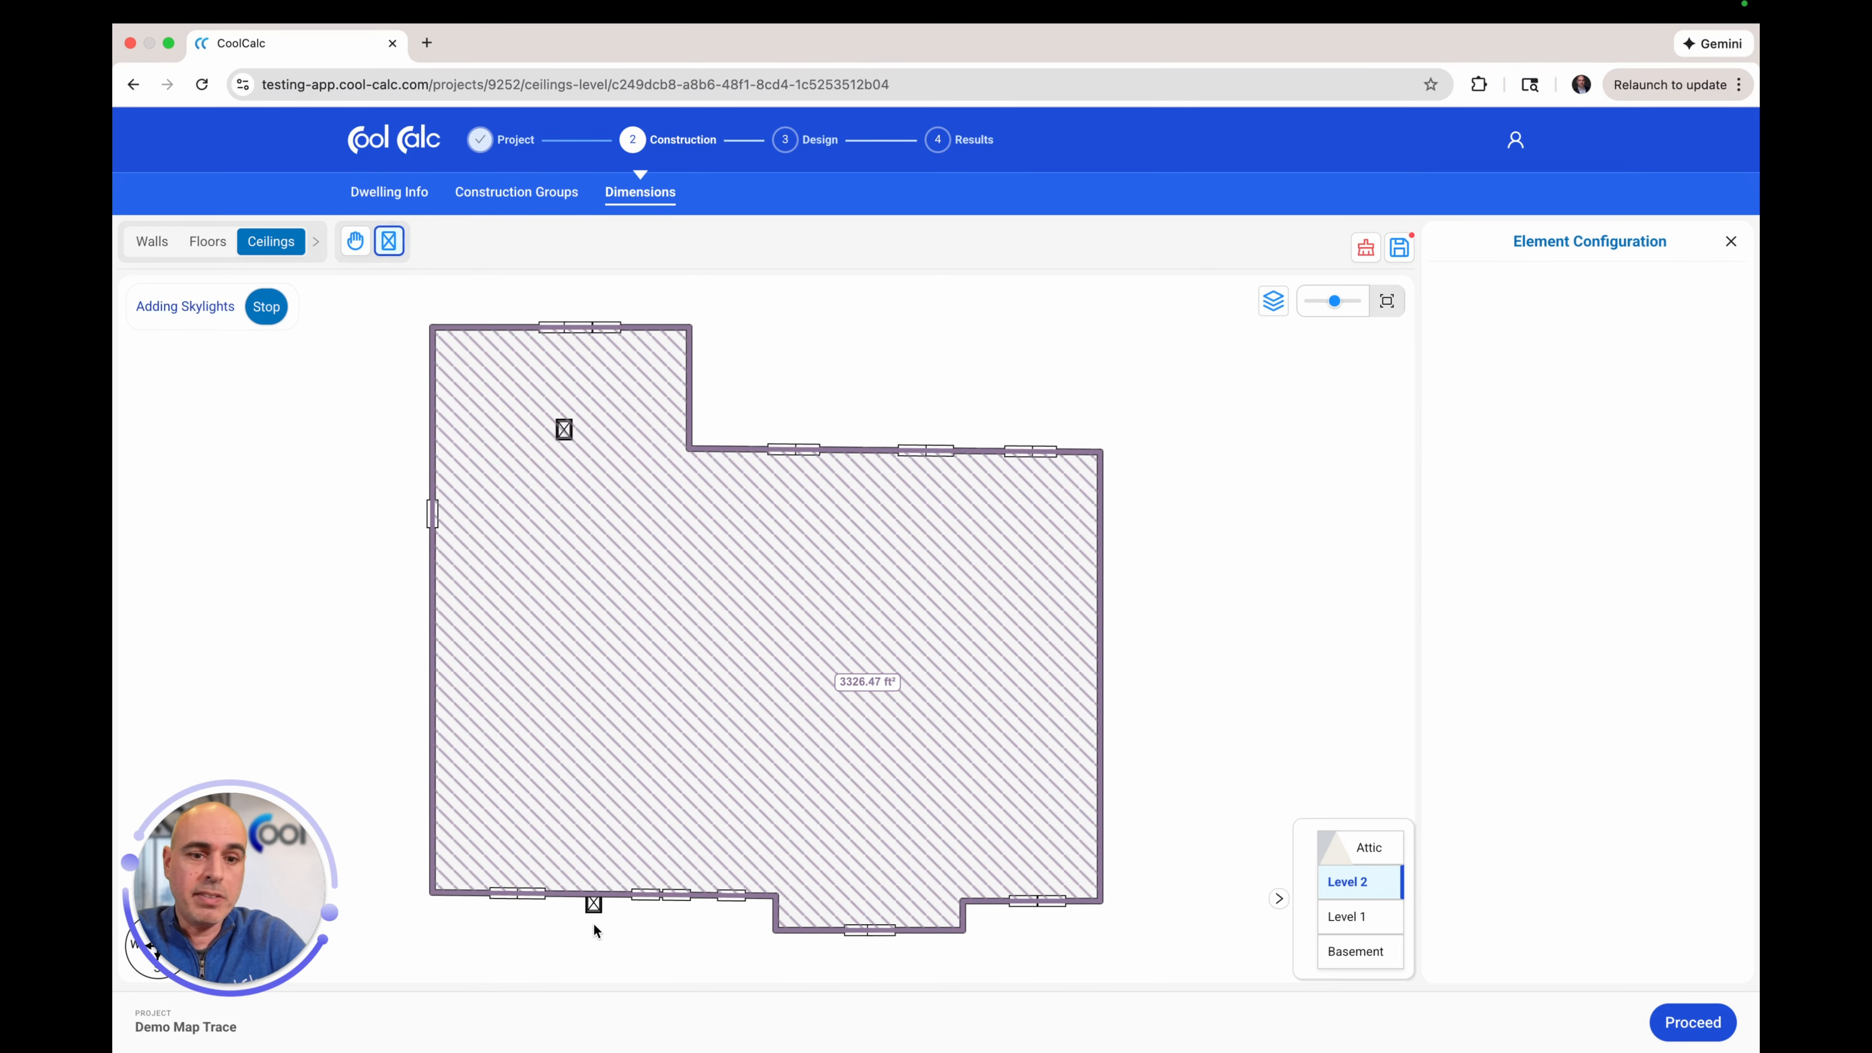
pyautogui.click(266, 309)
# - Set the Level 2 ceiling's type to Pitched/Slope and open the layer visibility options
pyautogui.click(810, 679)
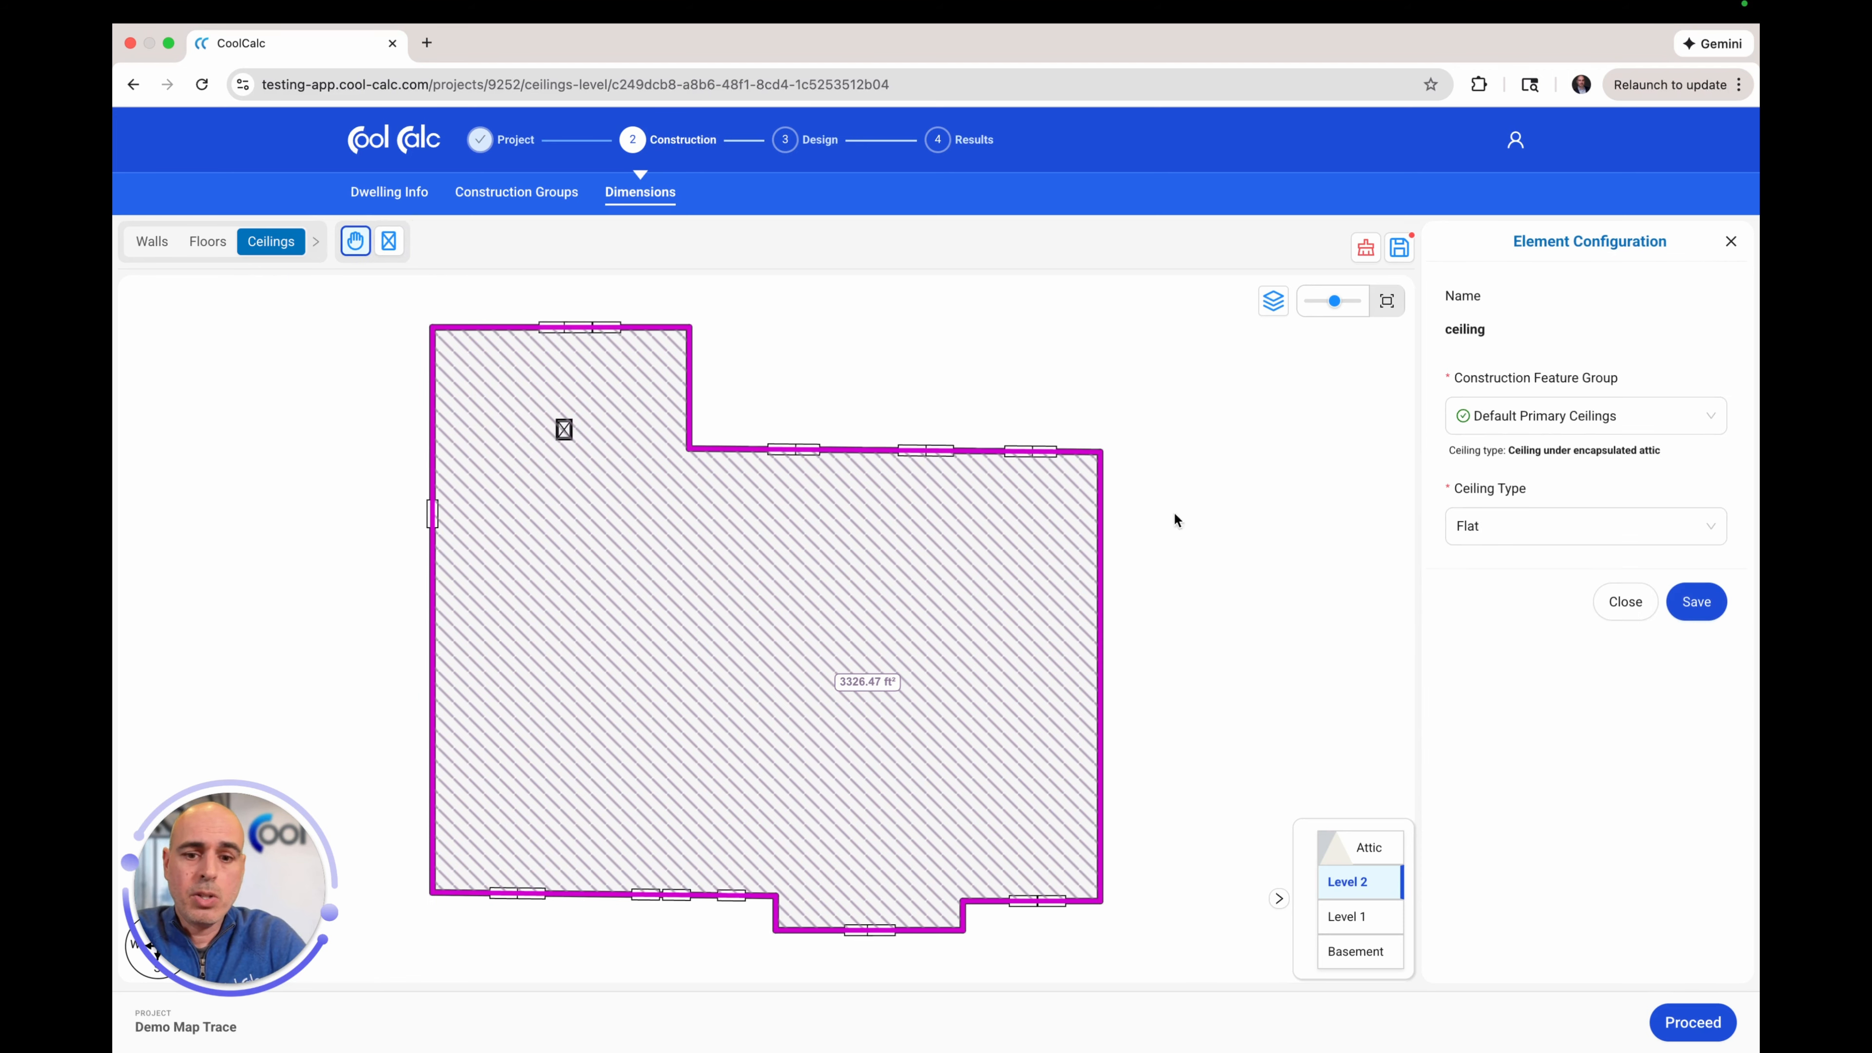
pyautogui.click(1504, 529)
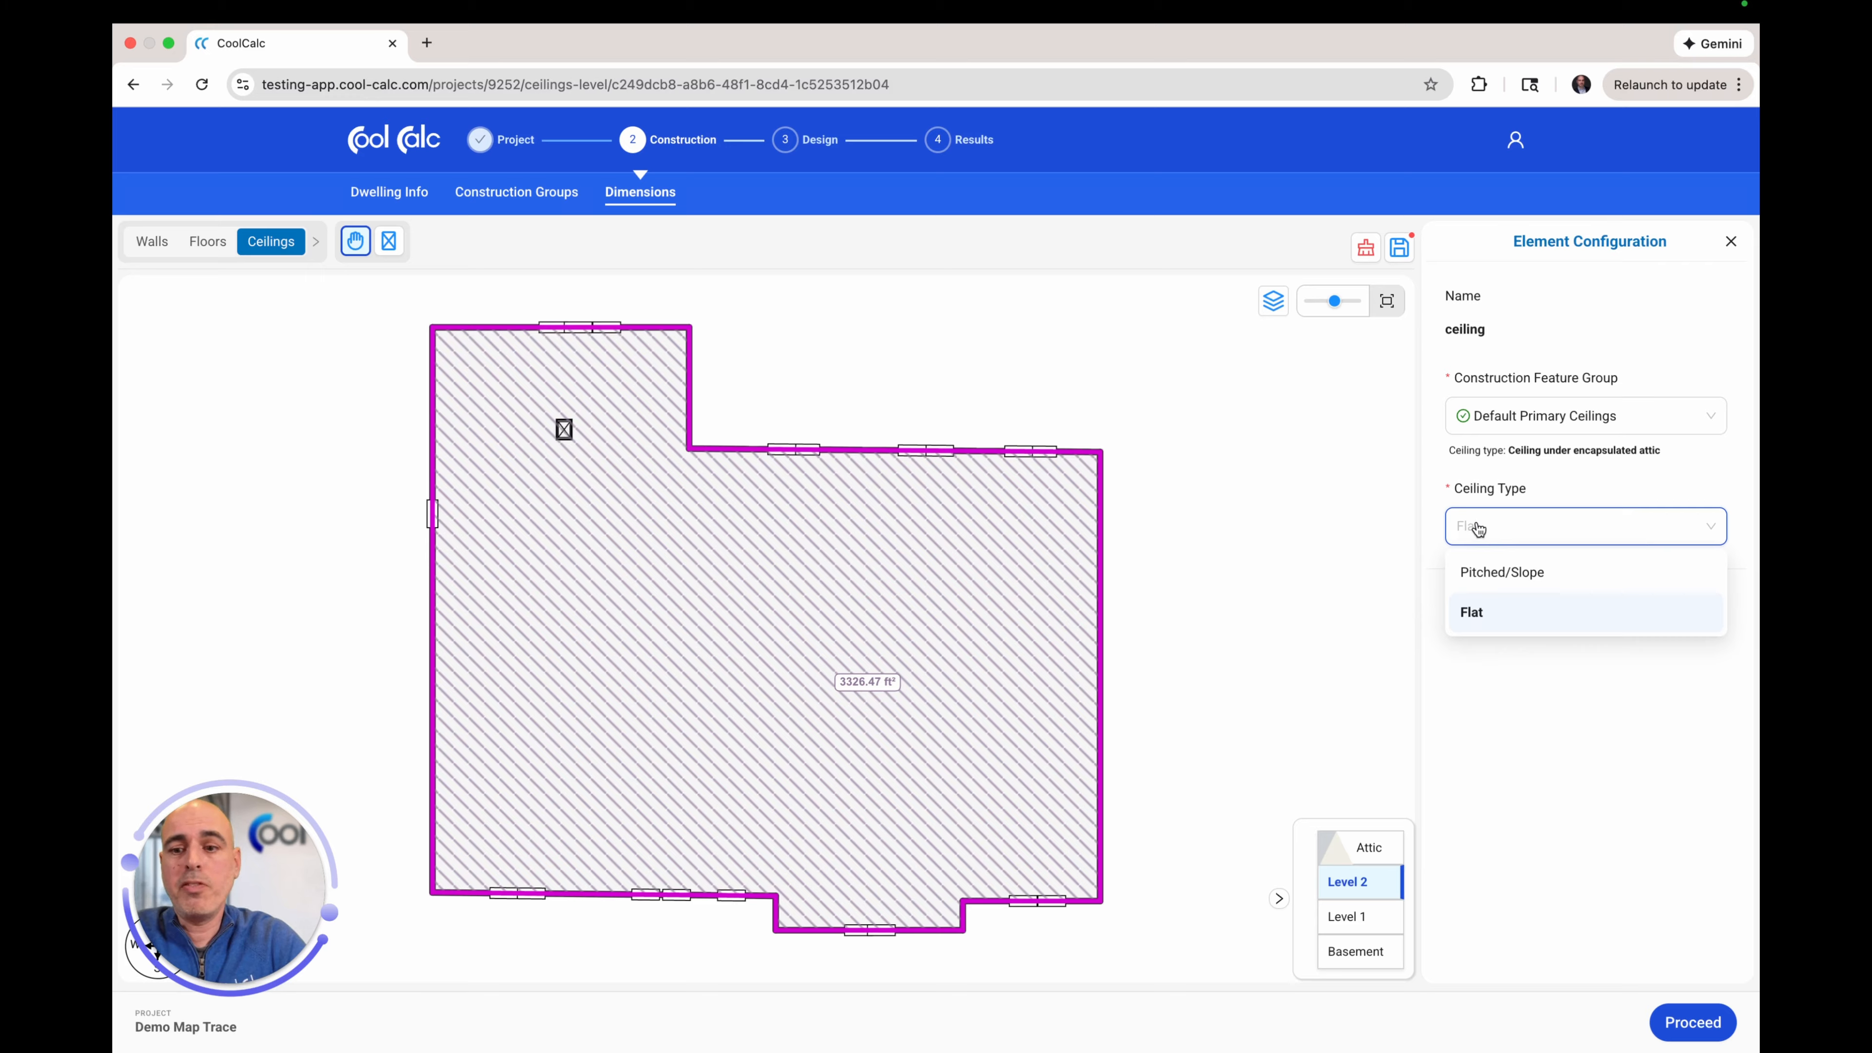
pyautogui.click(1479, 580)
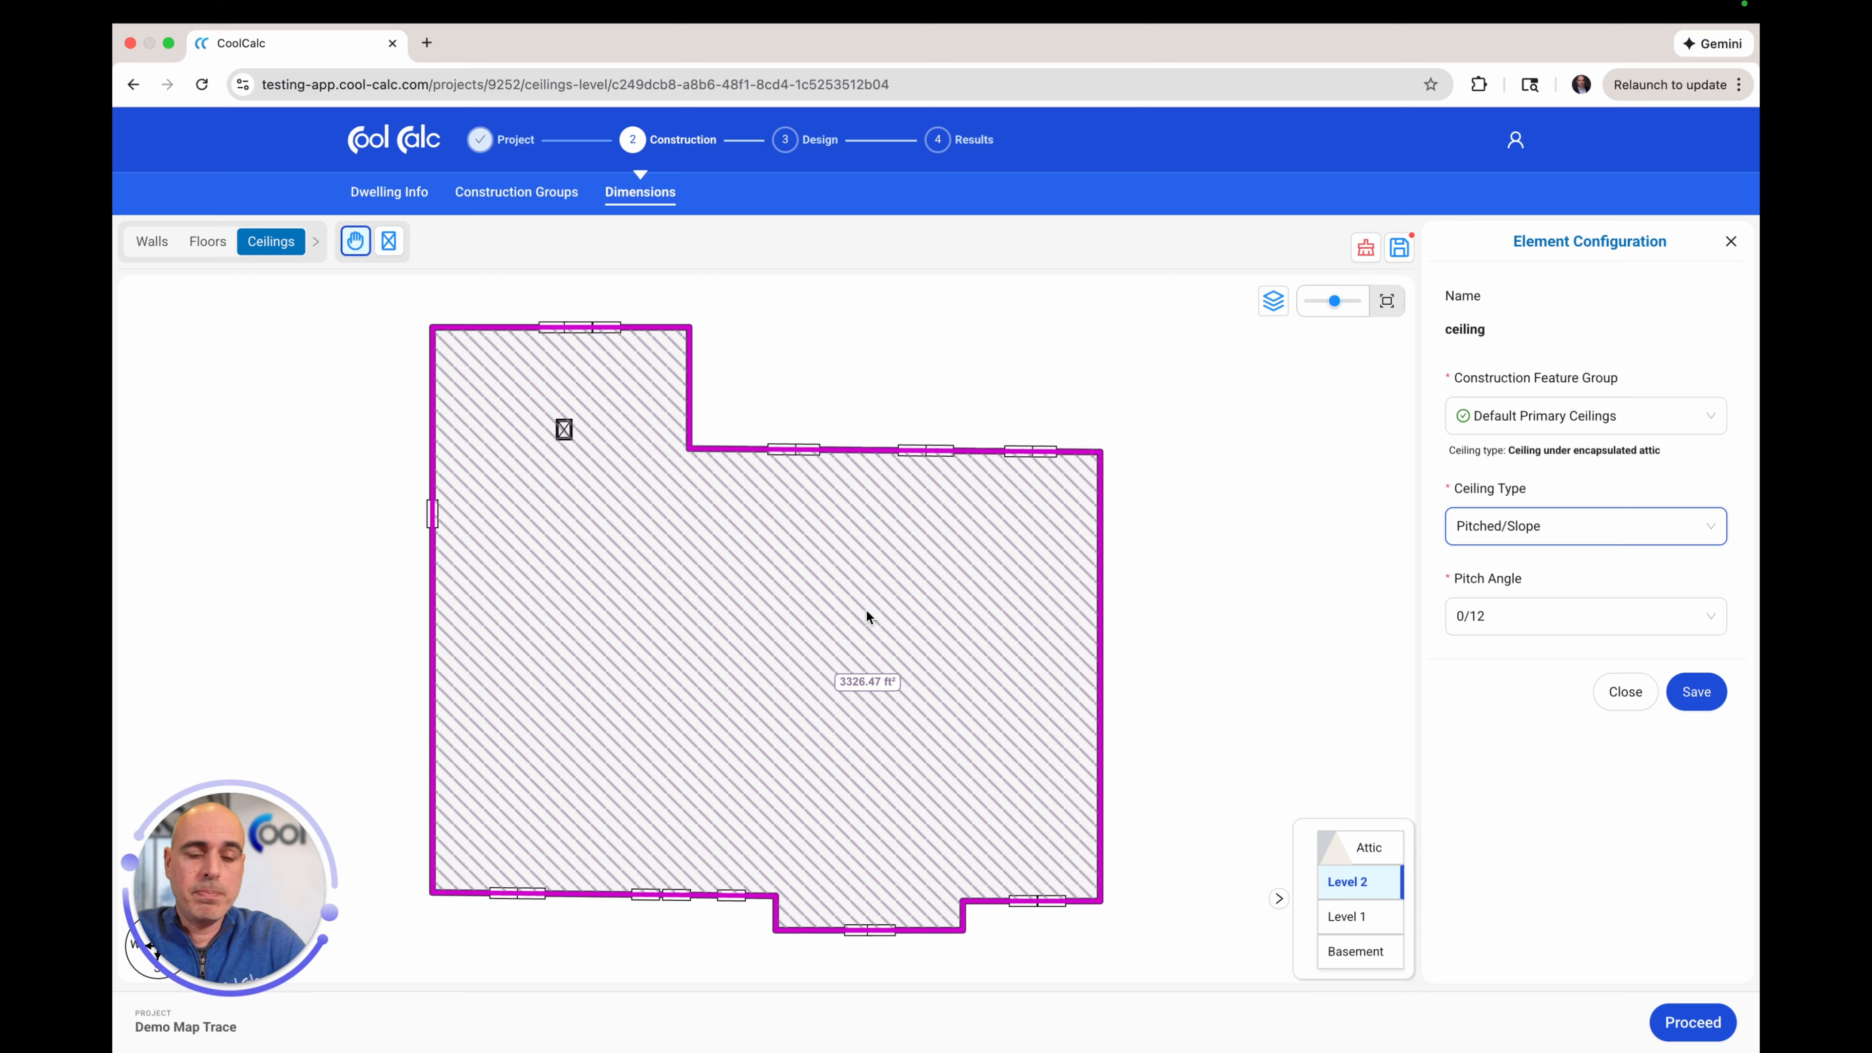
pyautogui.click(1274, 302)
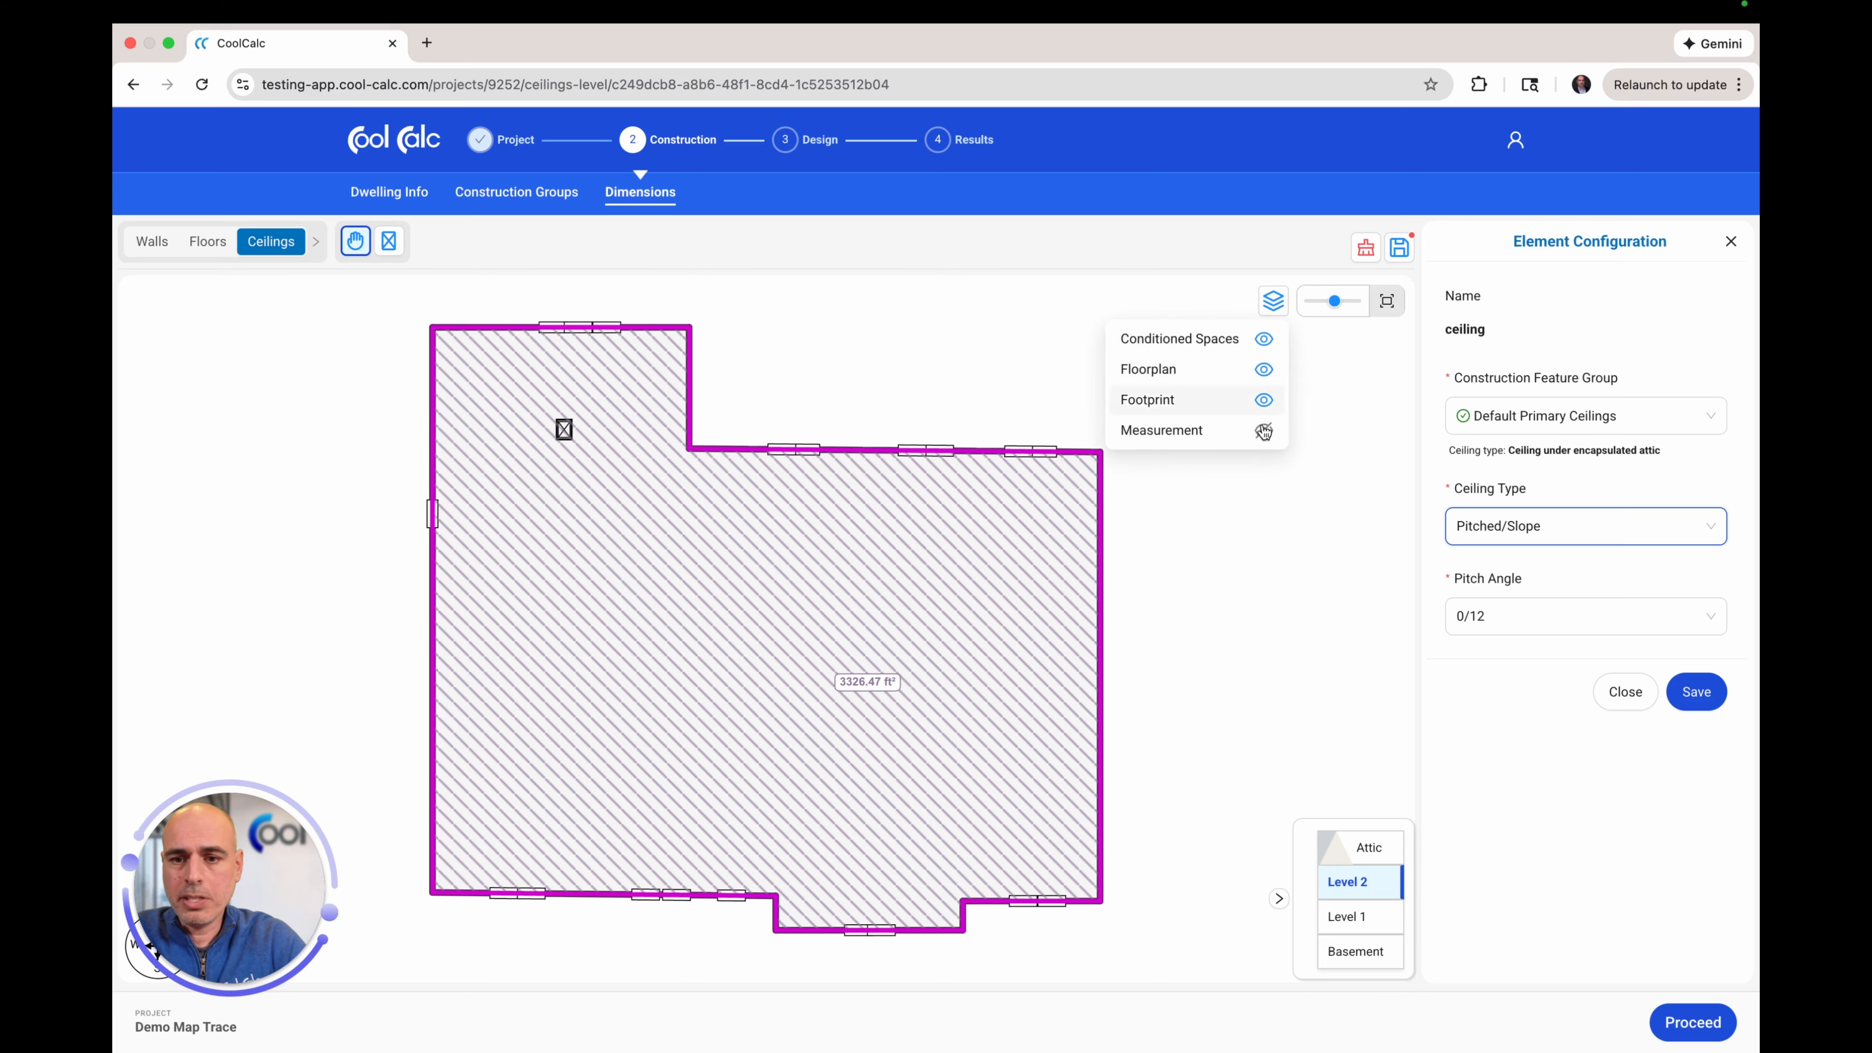
pyautogui.click(1274, 302)
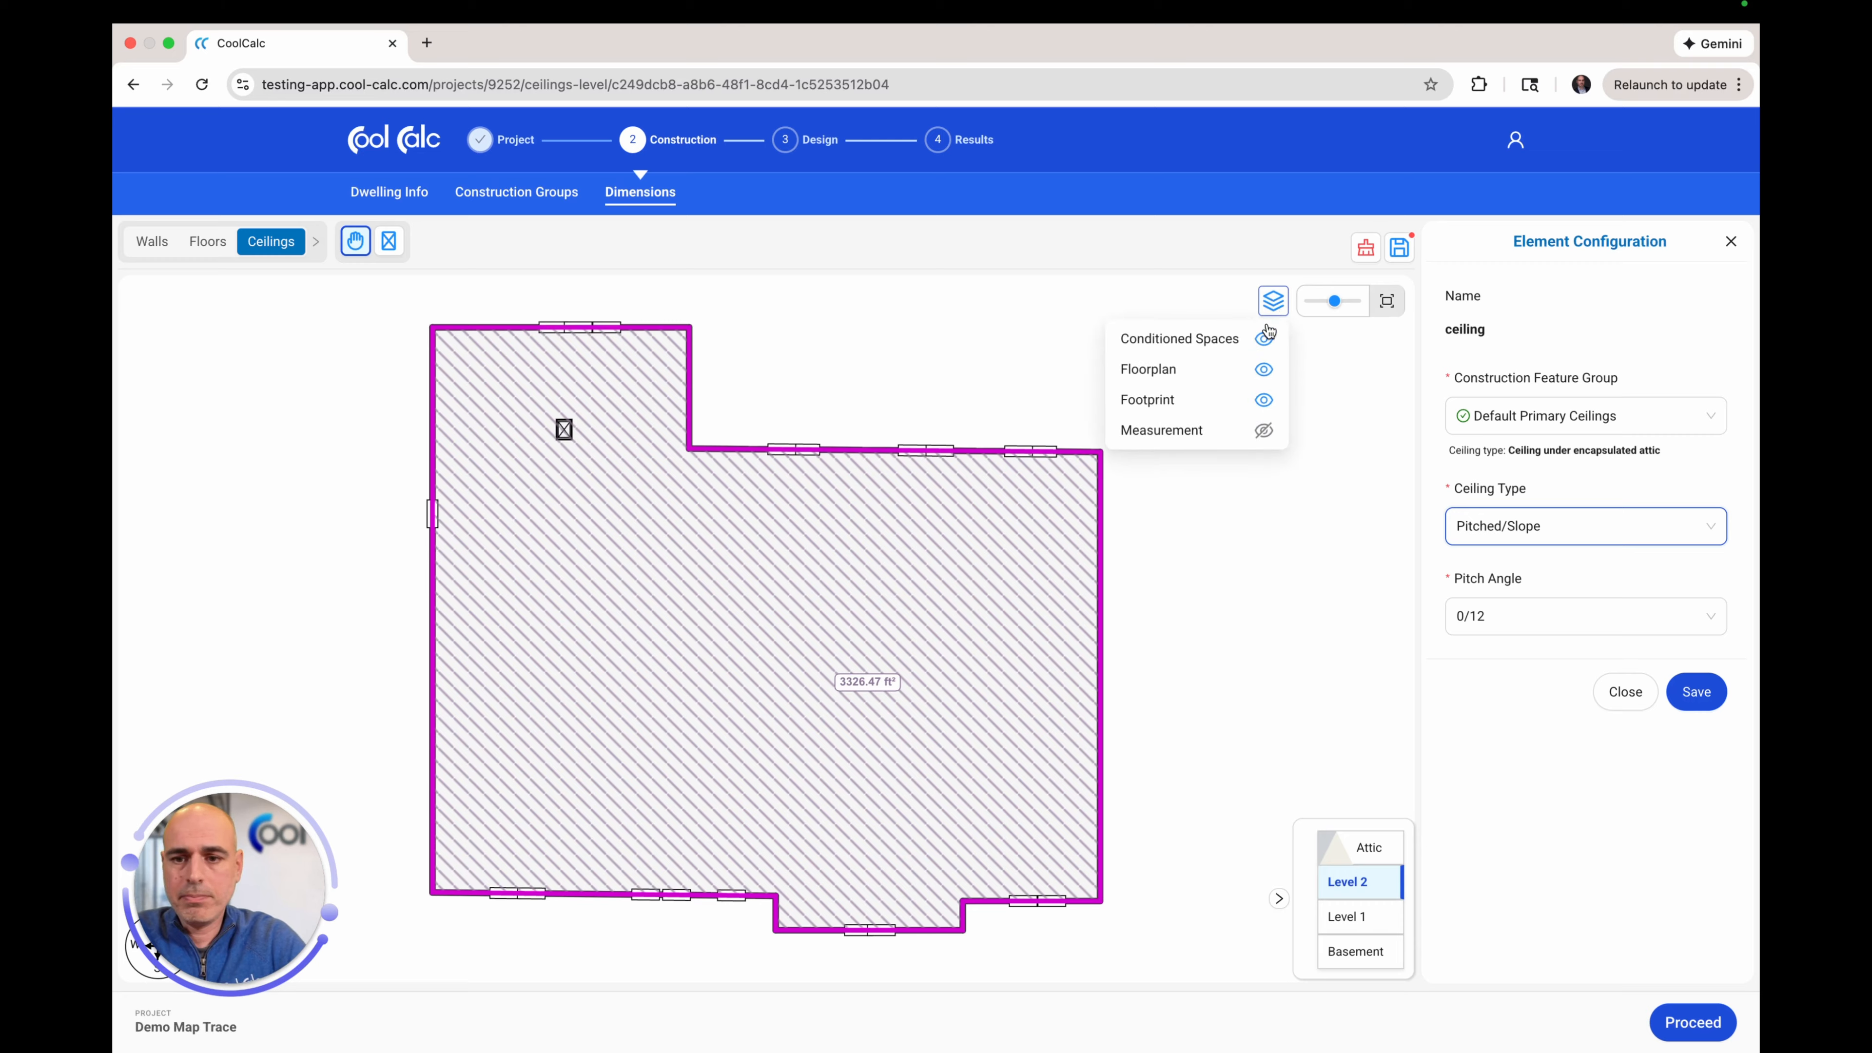